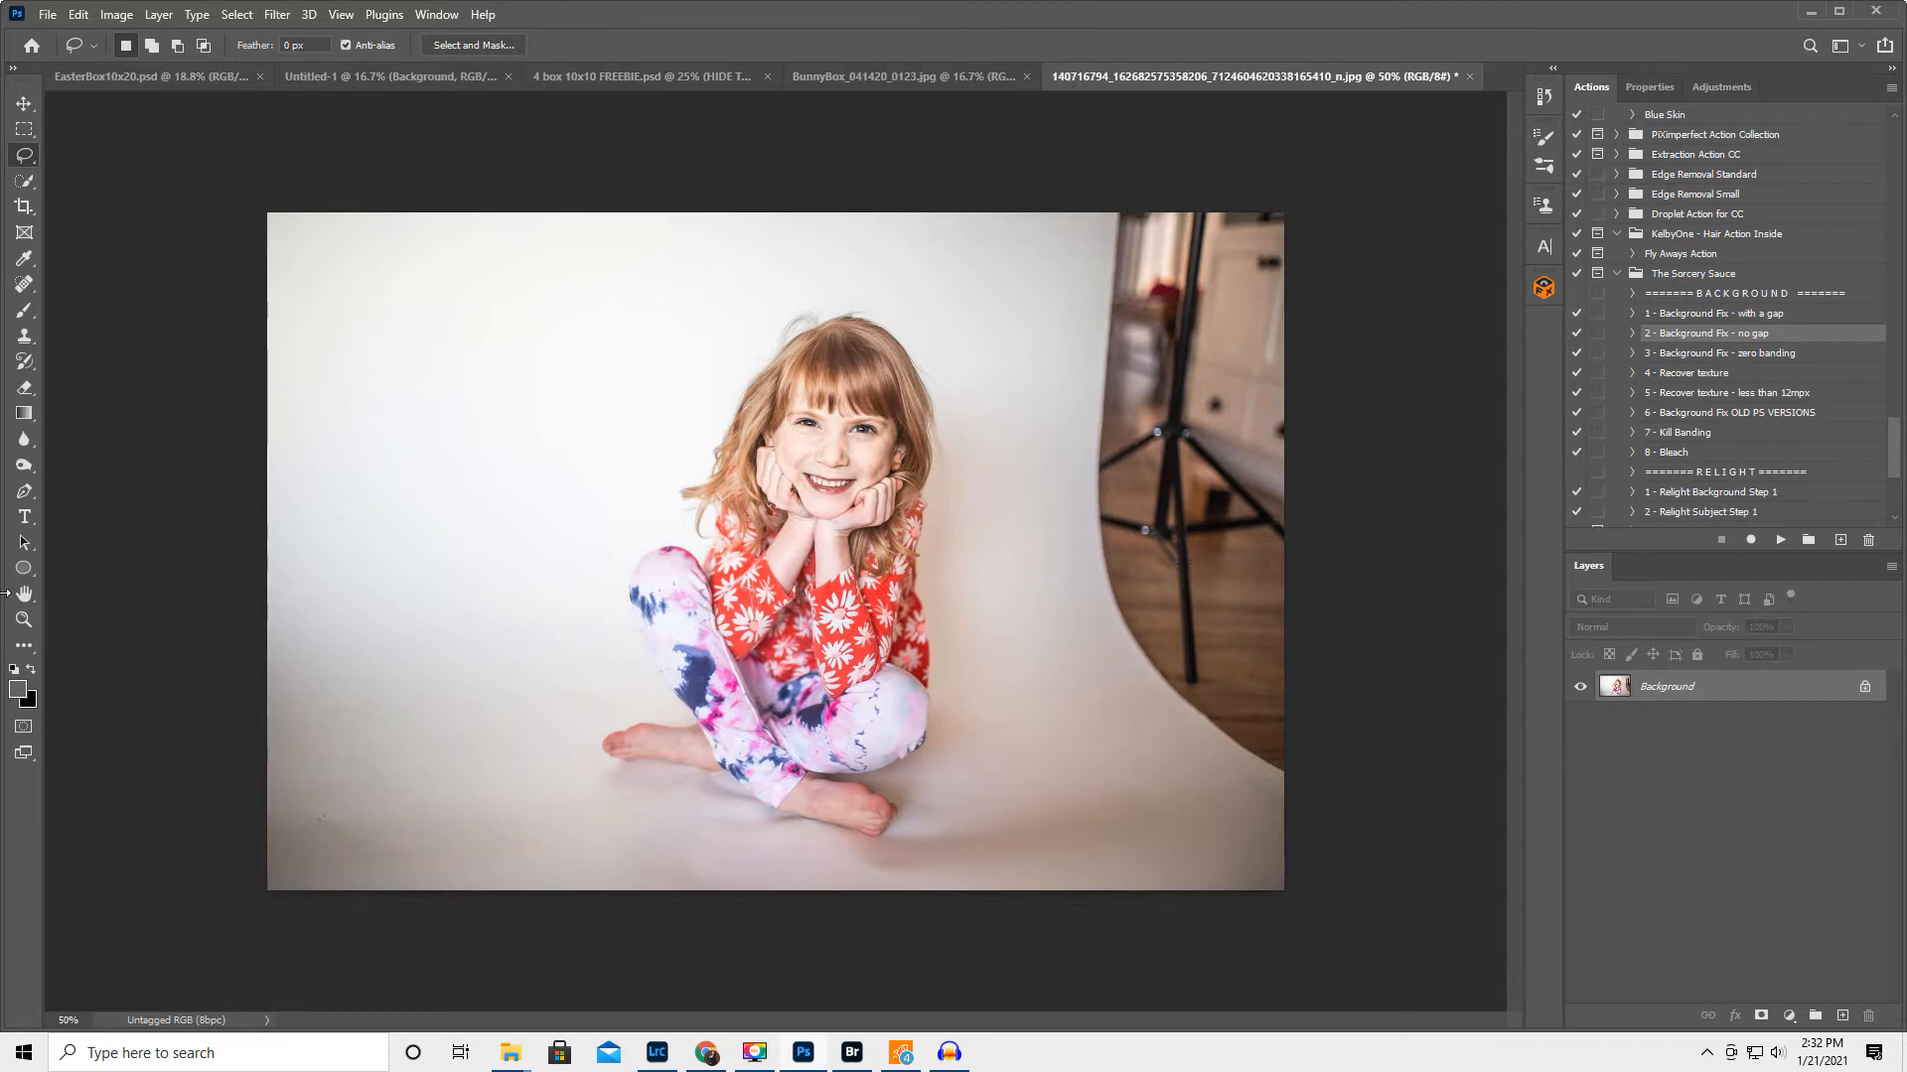
Remove the small blemish on the backdrop in the photo's lower-left corner with the Spot Healing Brush at a reduced brush size
click(25, 286)
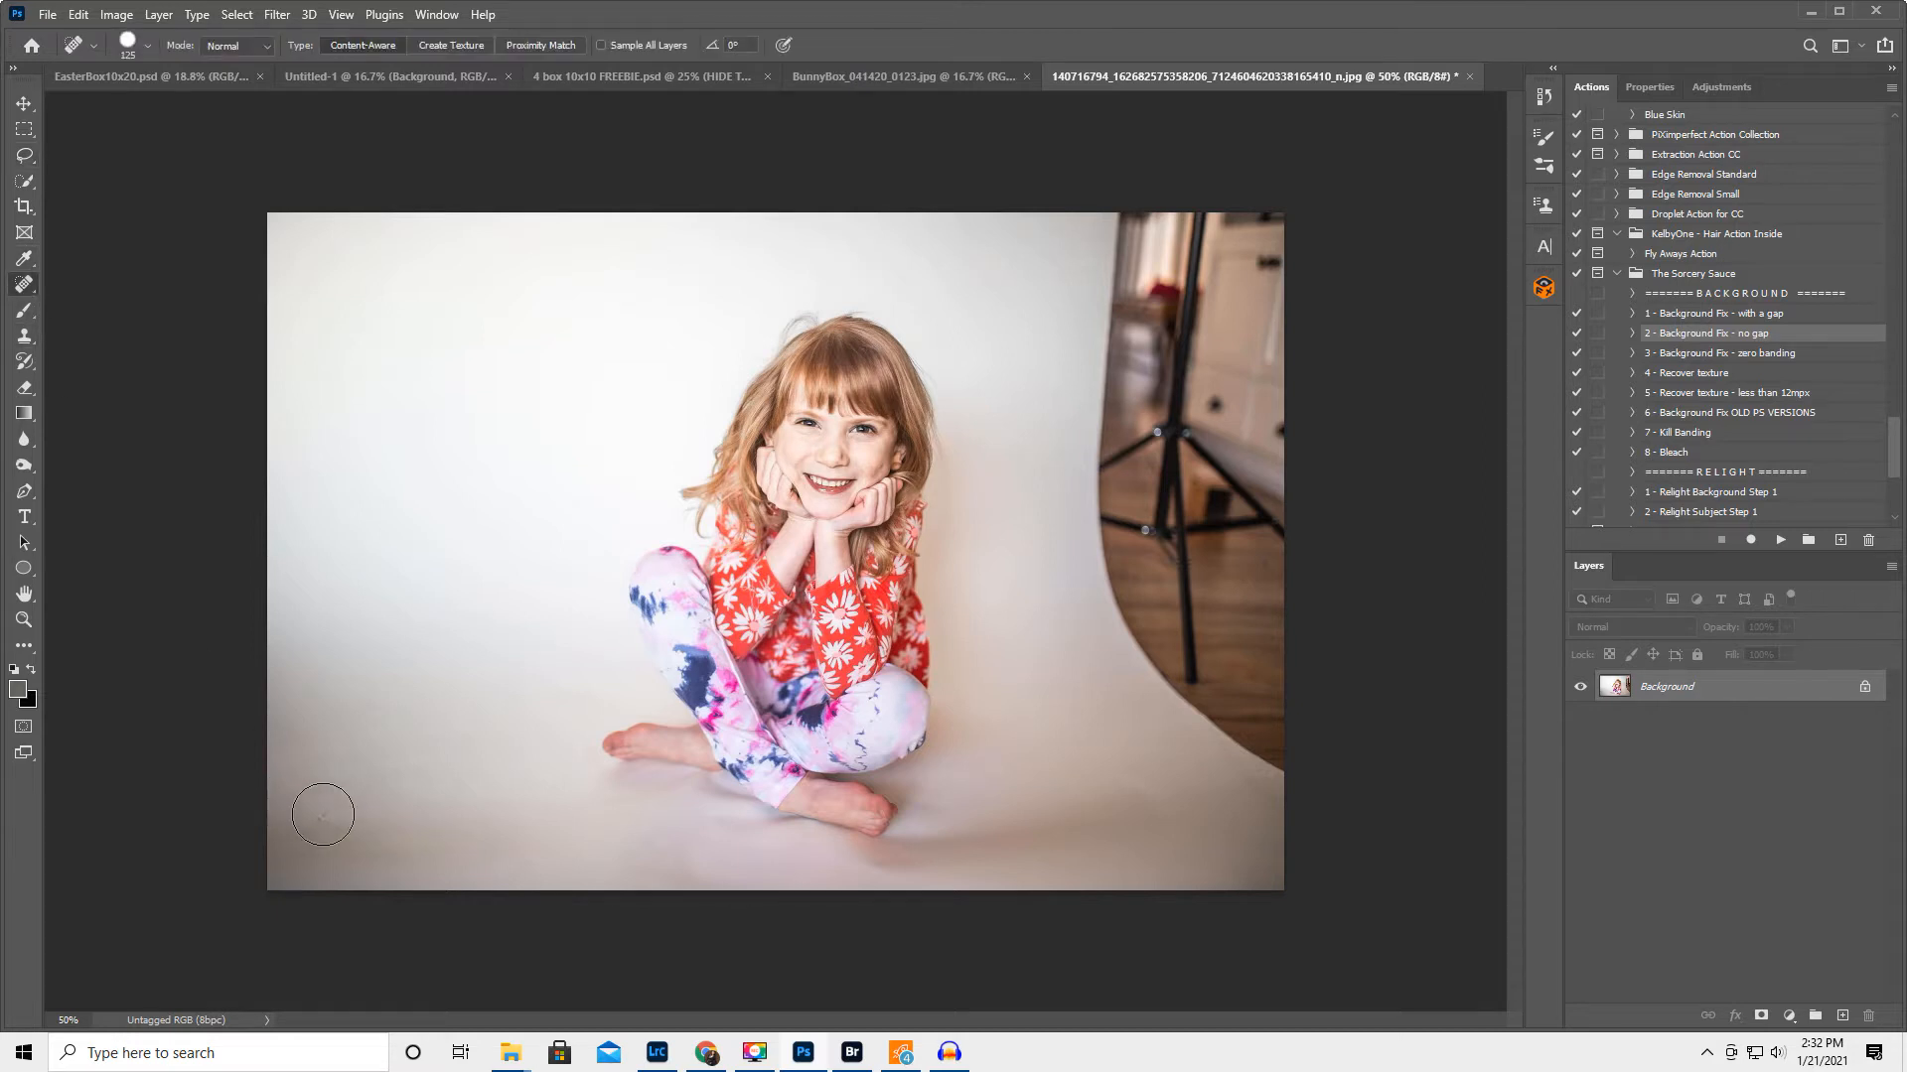
key(bracketleft)
key(bracketleft)
key(bracketleft)
click(324, 820)
Try a Content-Aware fill on a wide lasso selection around the light stand and room beyond the backdrop, then deselect
click(26, 159)
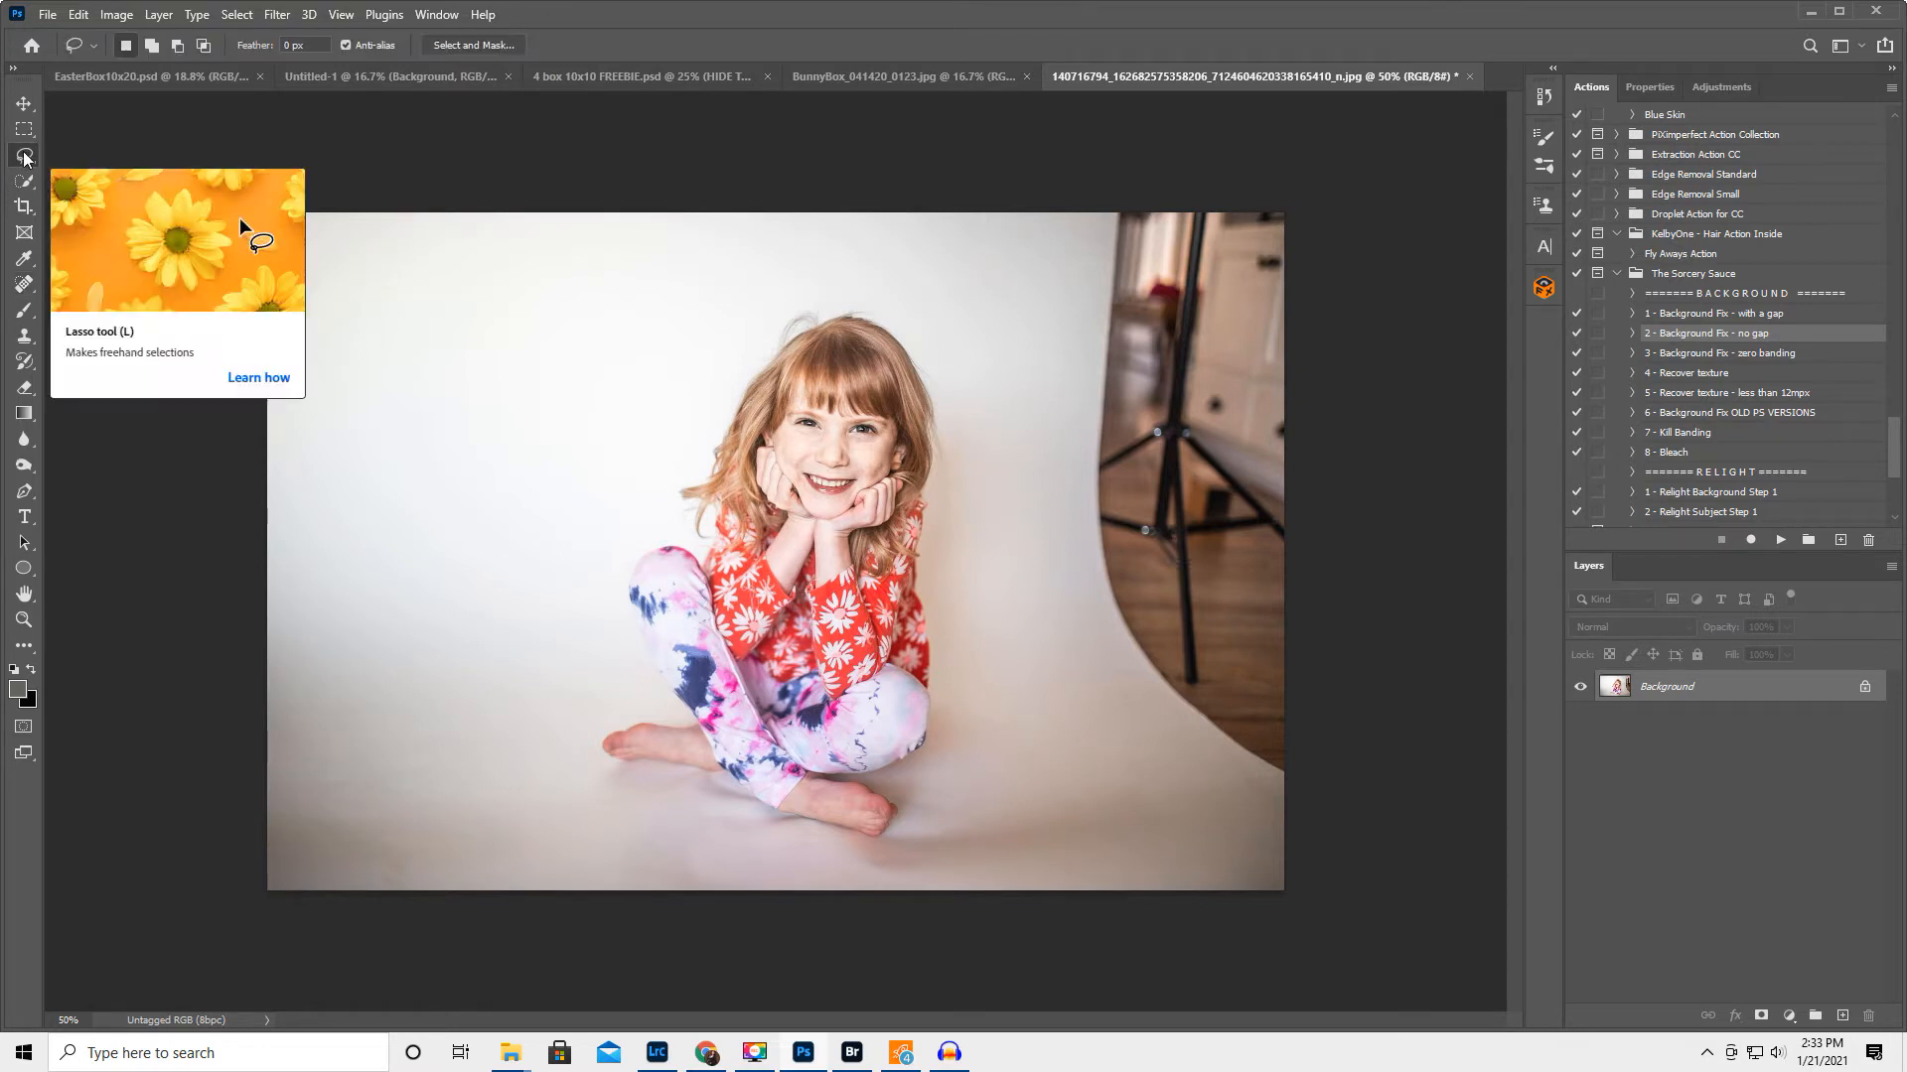
mouse_move(1039, 197)
mouse_down()
mouse_move(1025, 479)
mouse_move(1047, 574)
mouse_move(1093, 684)
mouse_move(1179, 764)
mouse_up()
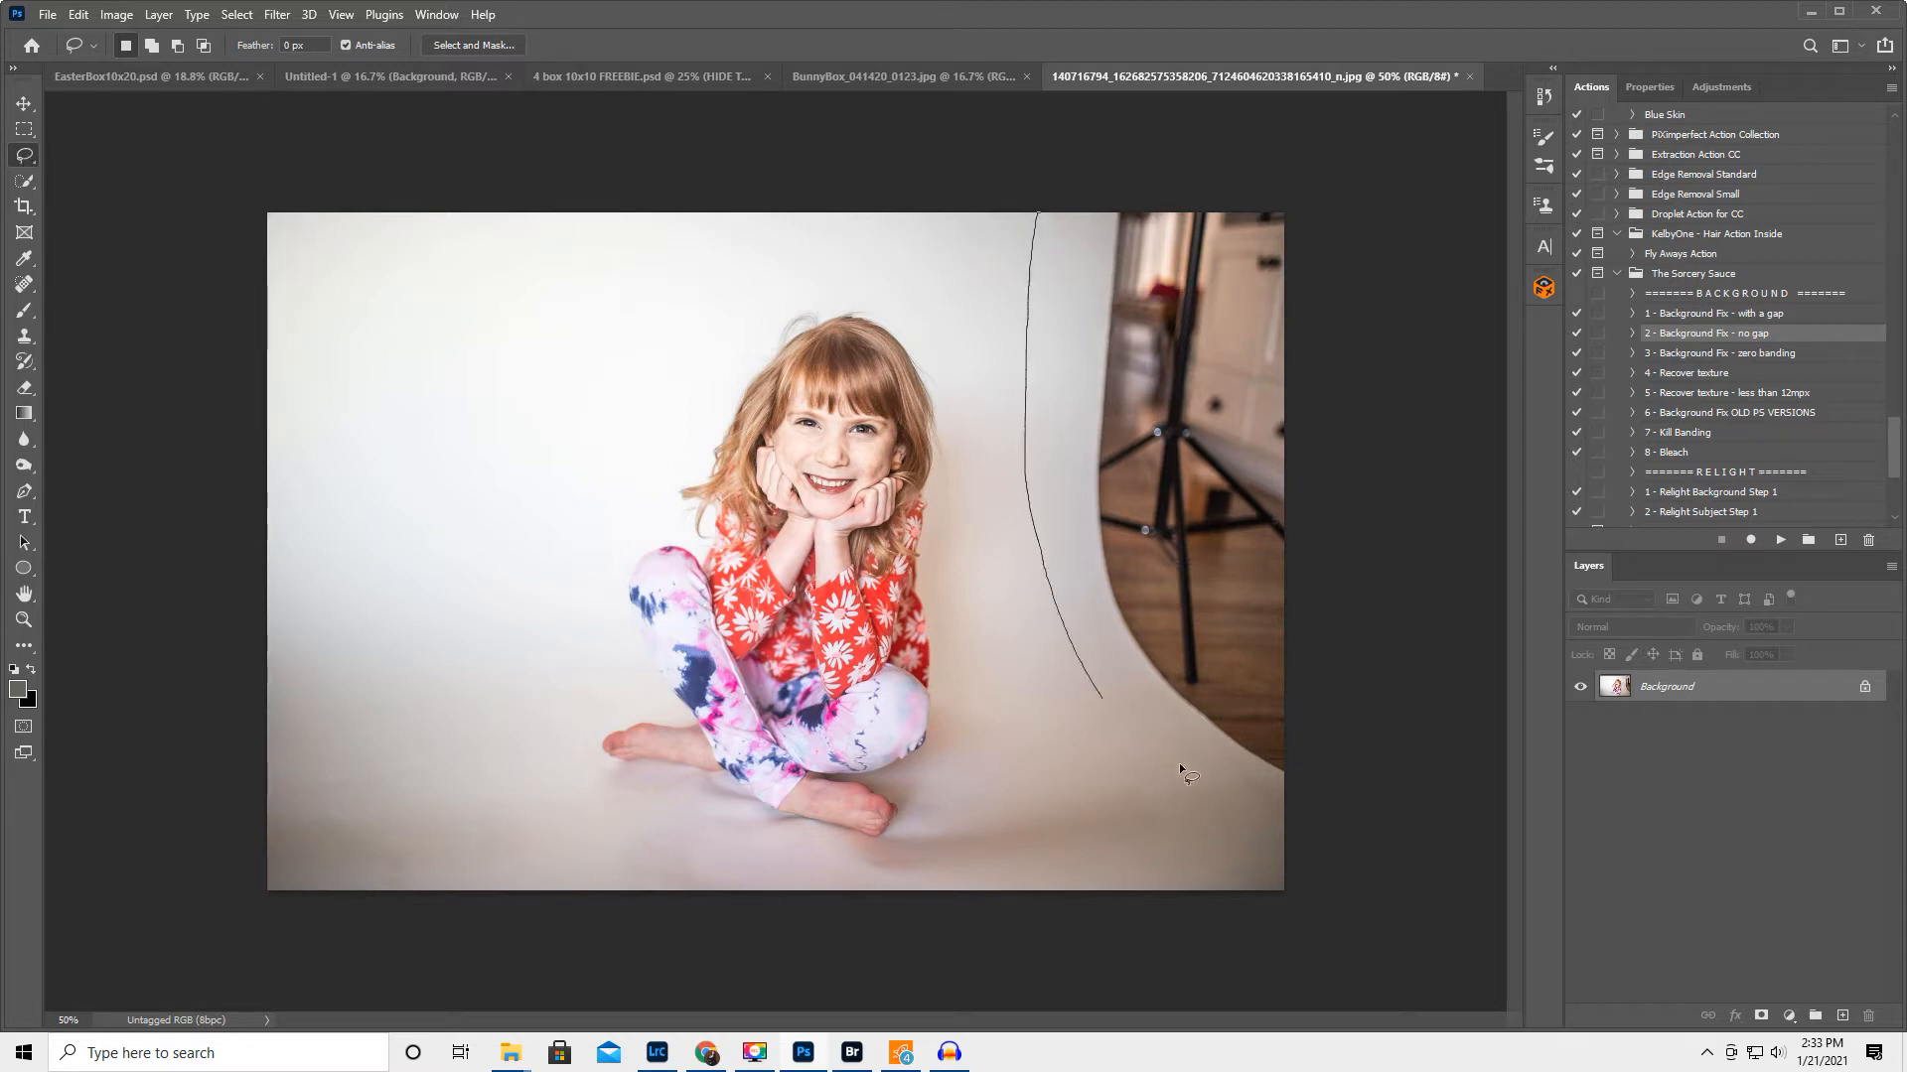
mouse_move(1350, 729)
mouse_down()
mouse_move(1401, 333)
mouse_move(1383, 204)
mouse_move(1061, 159)
mouse_up()
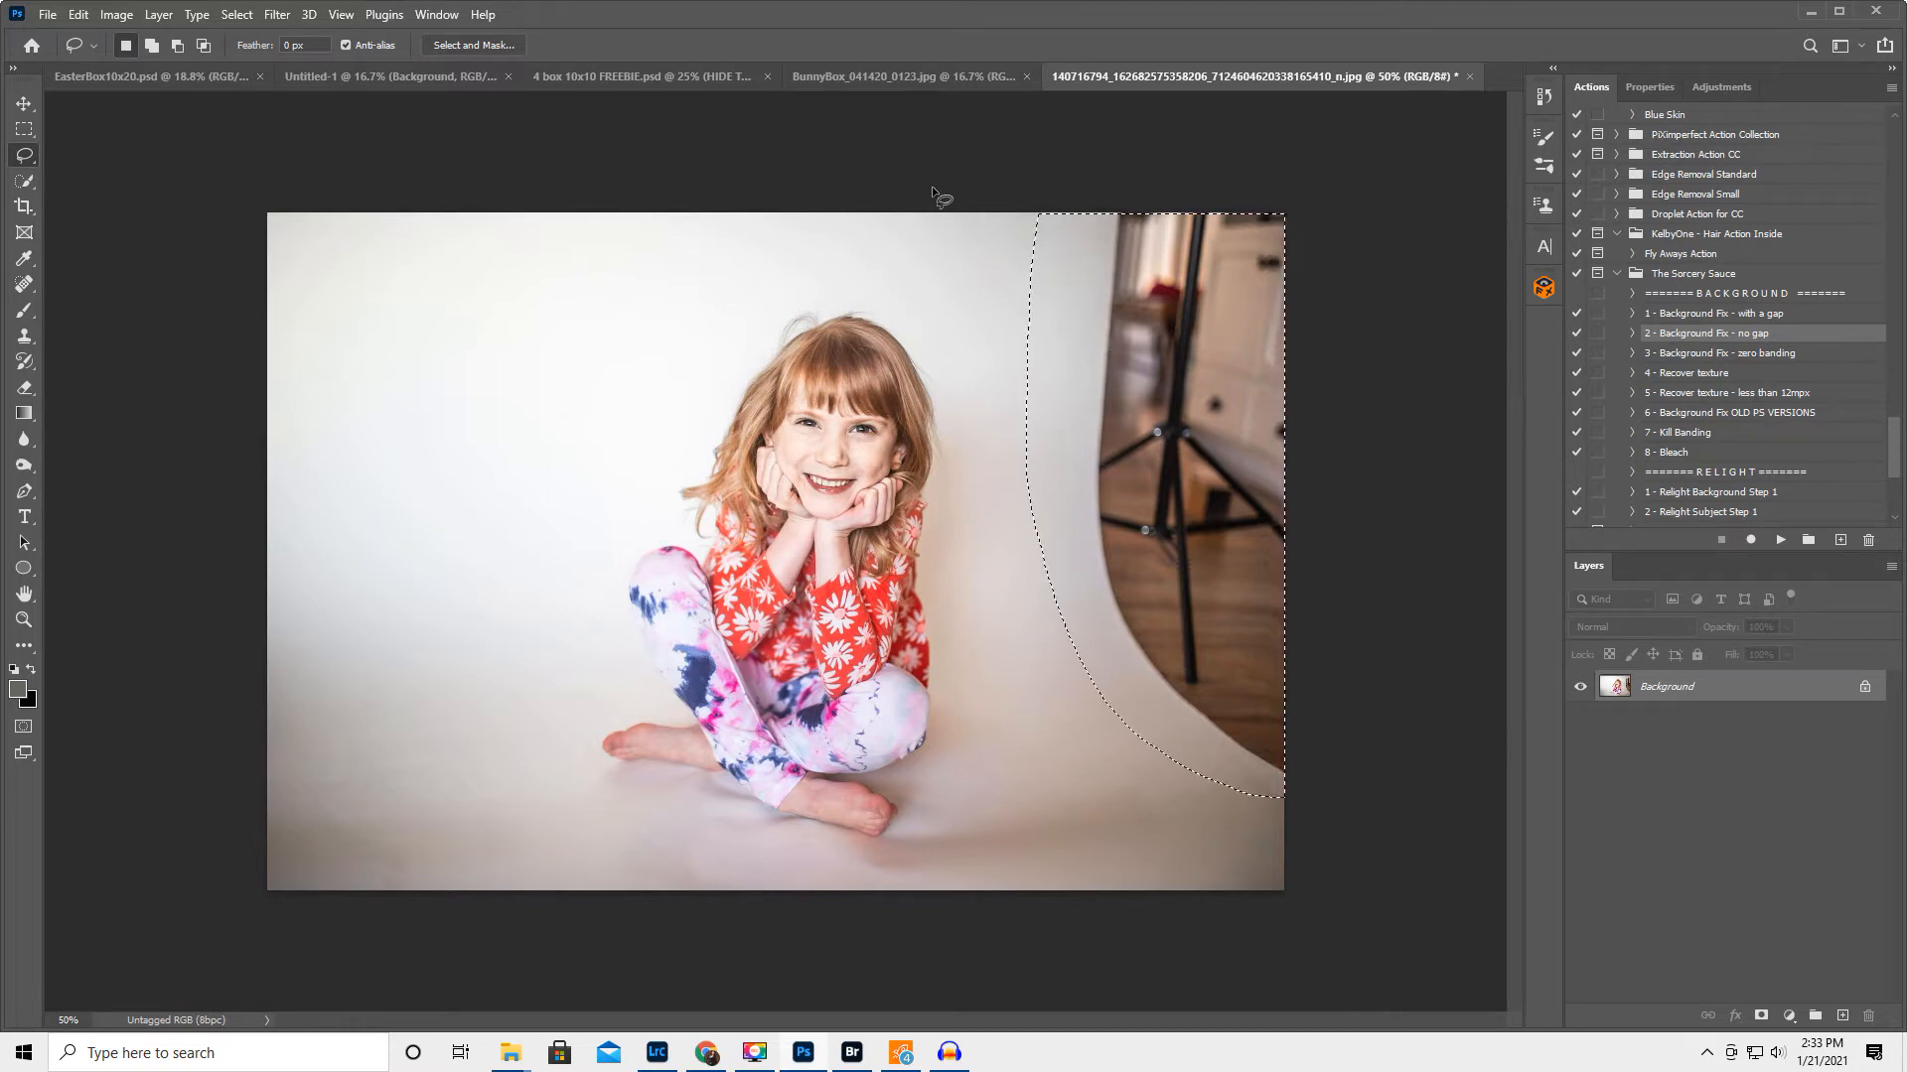
key(BackSpace)
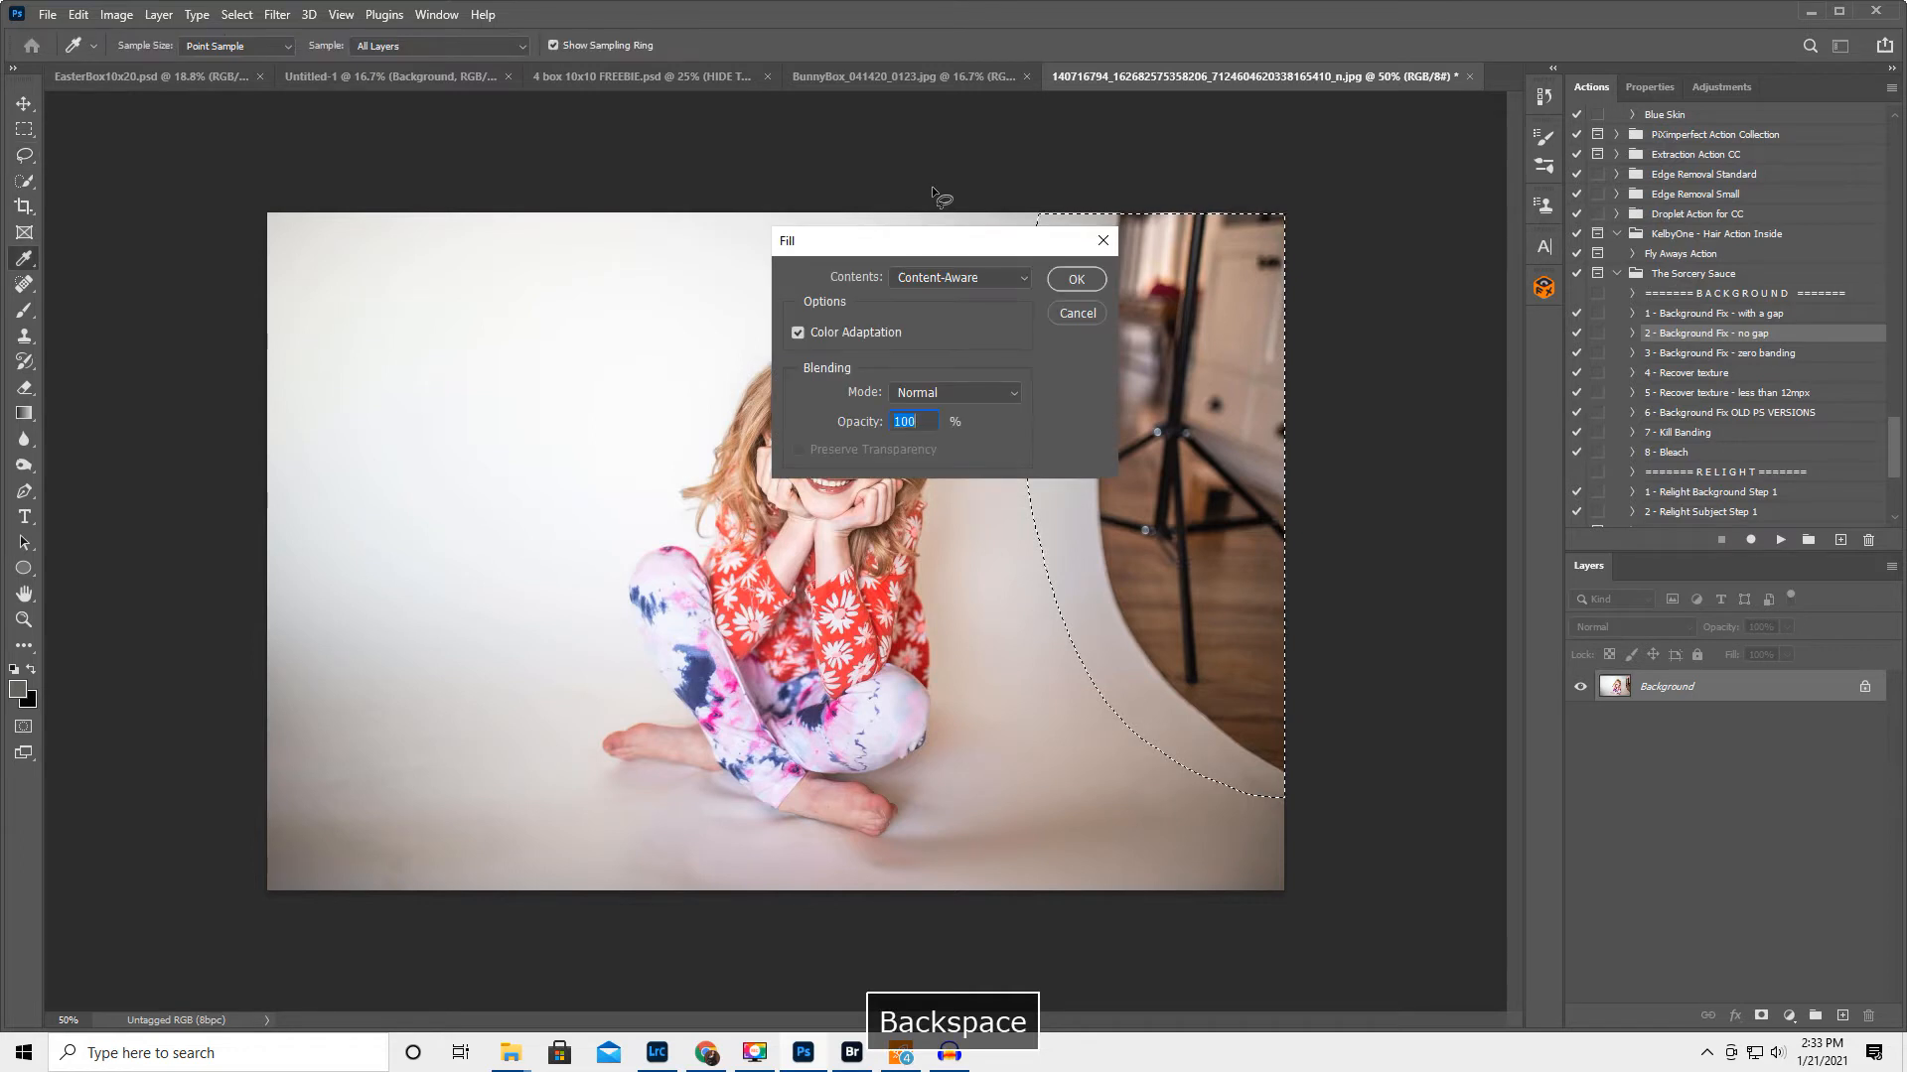
click(922, 281)
click(923, 281)
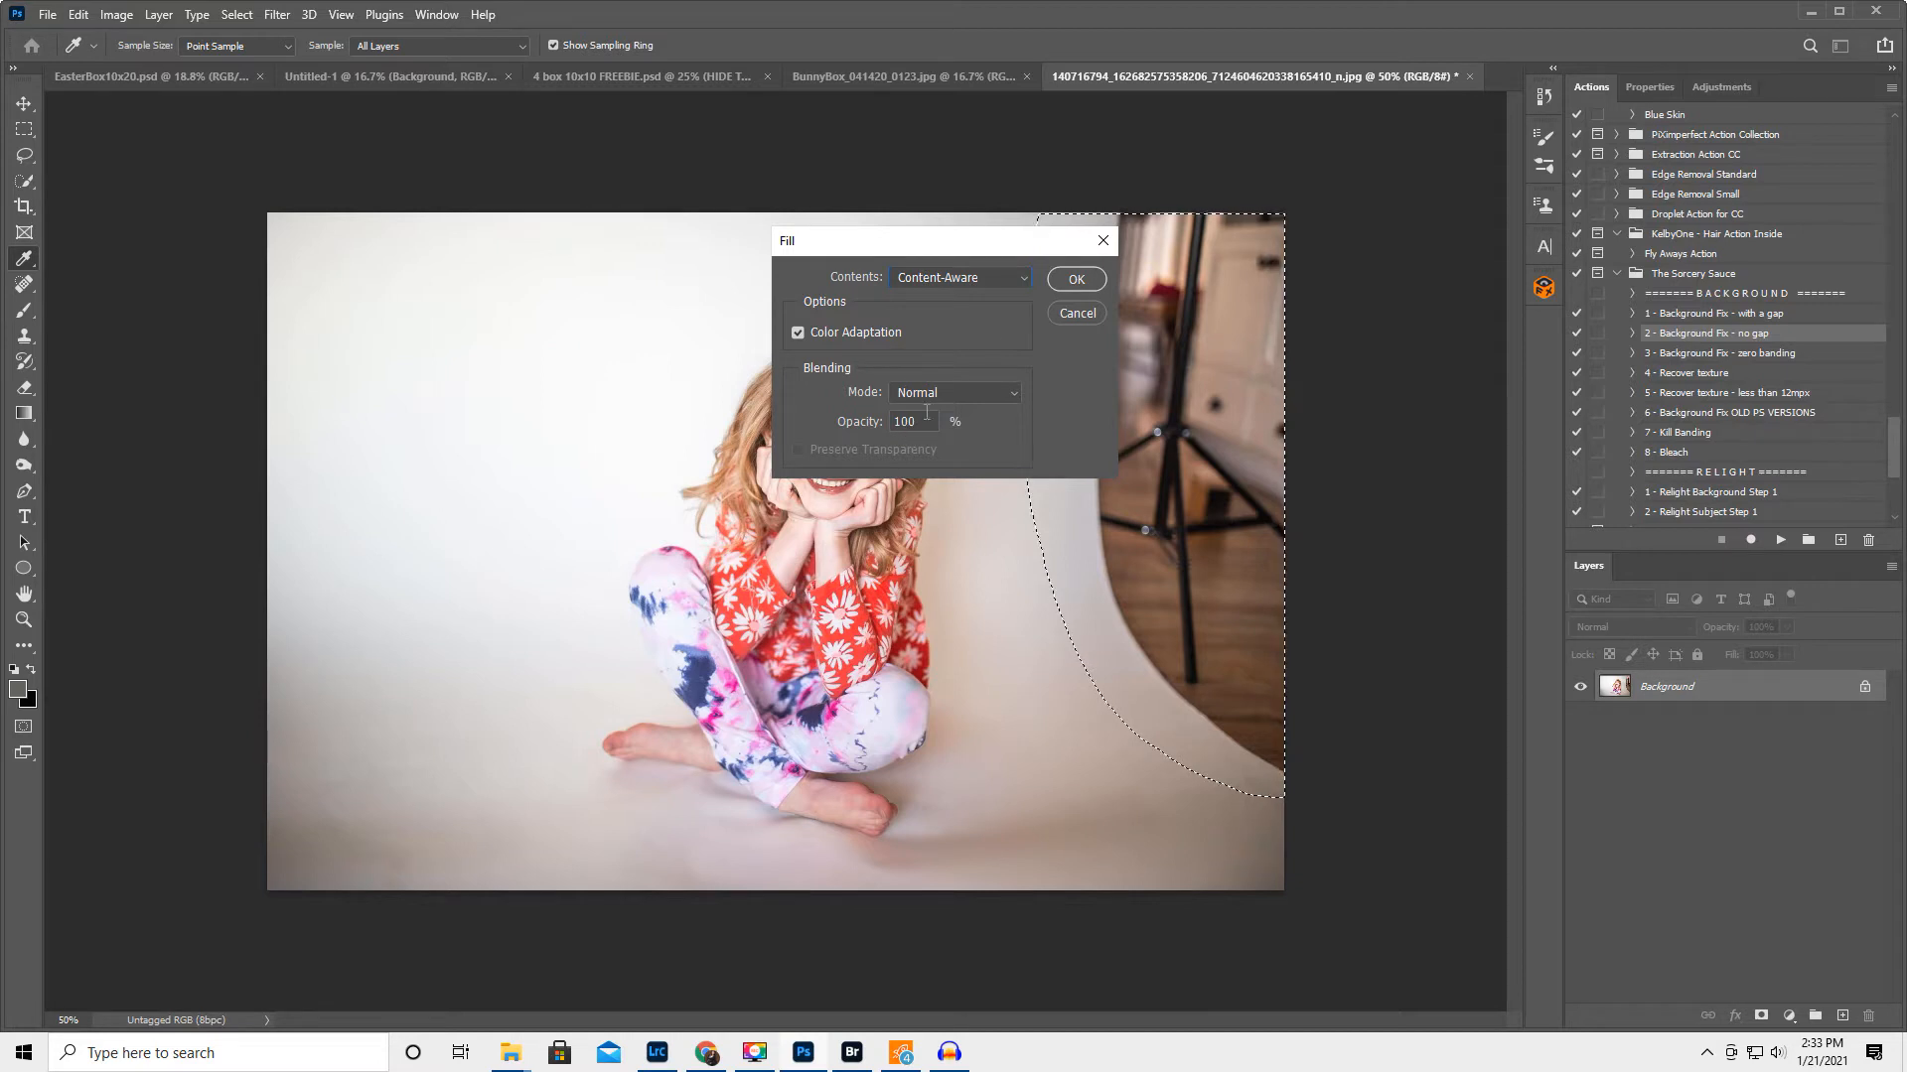
click(1092, 278)
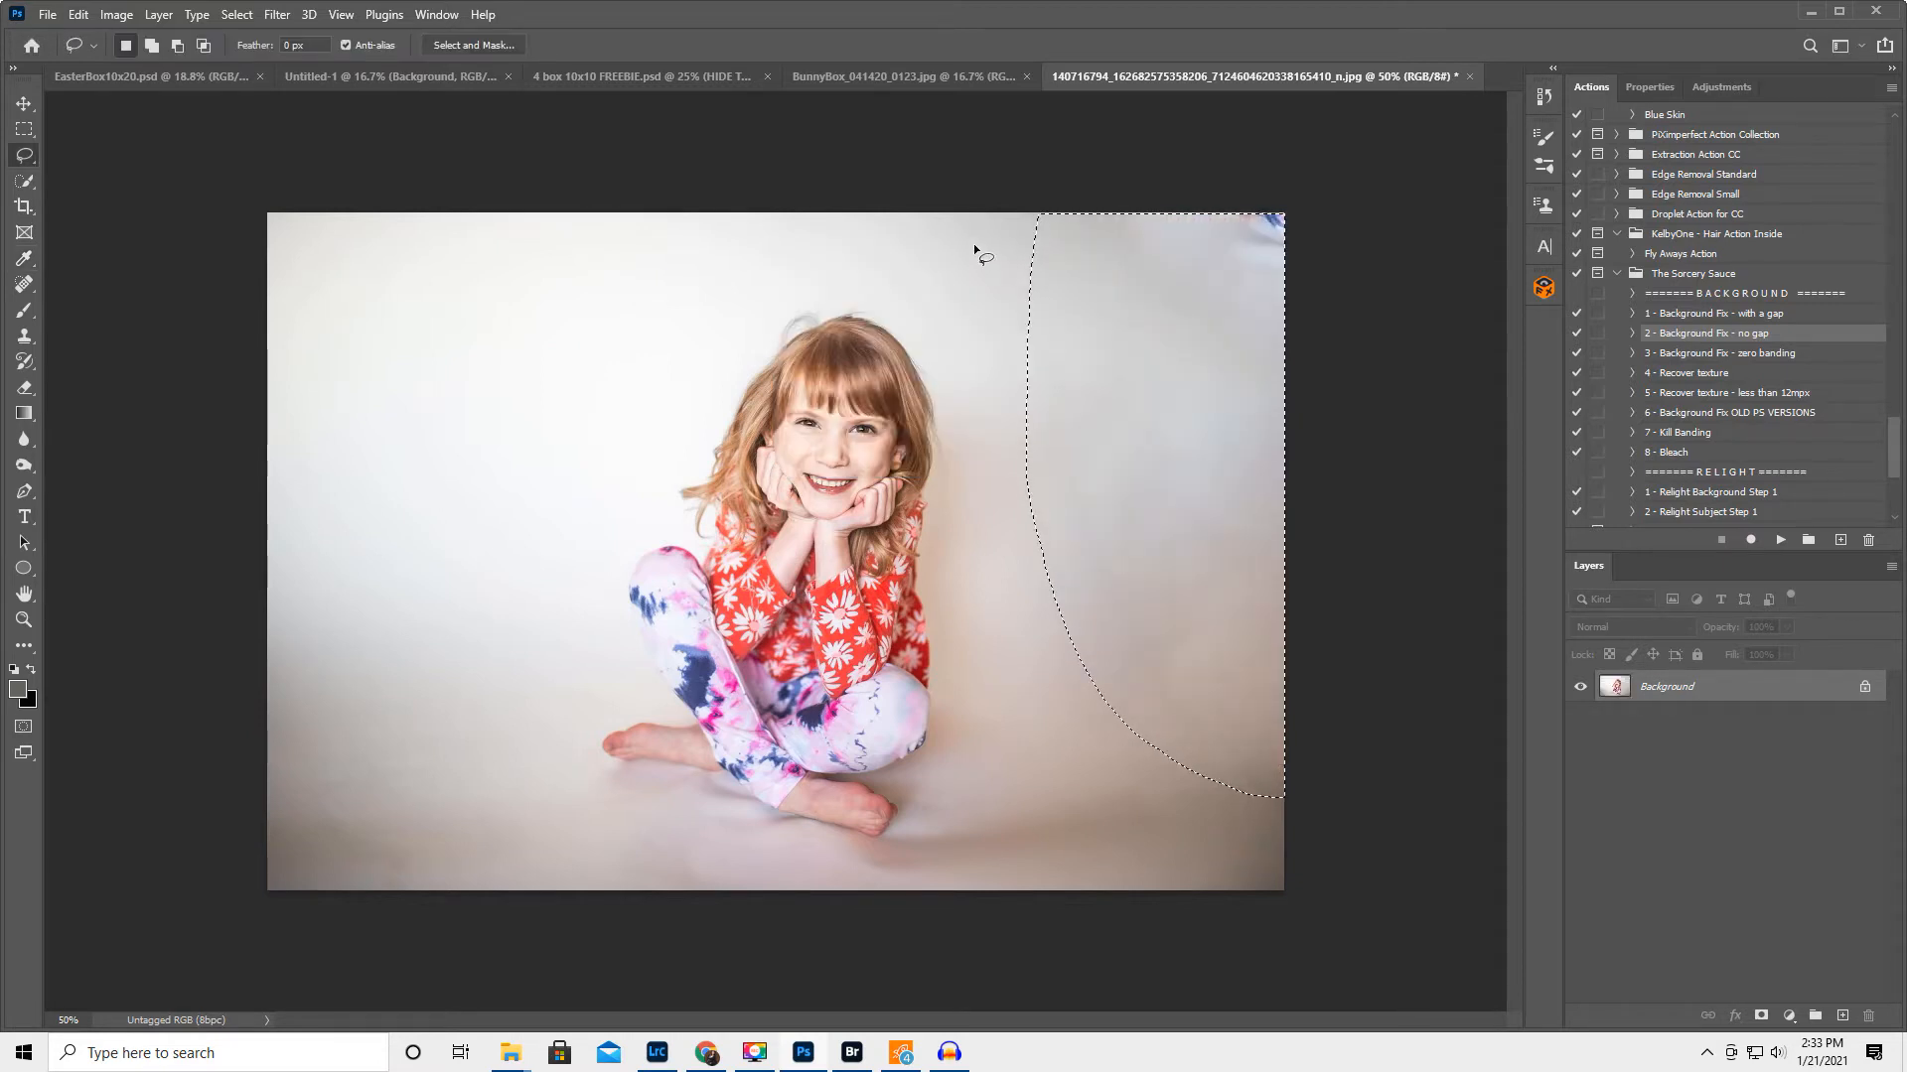
key(ctrl+d)
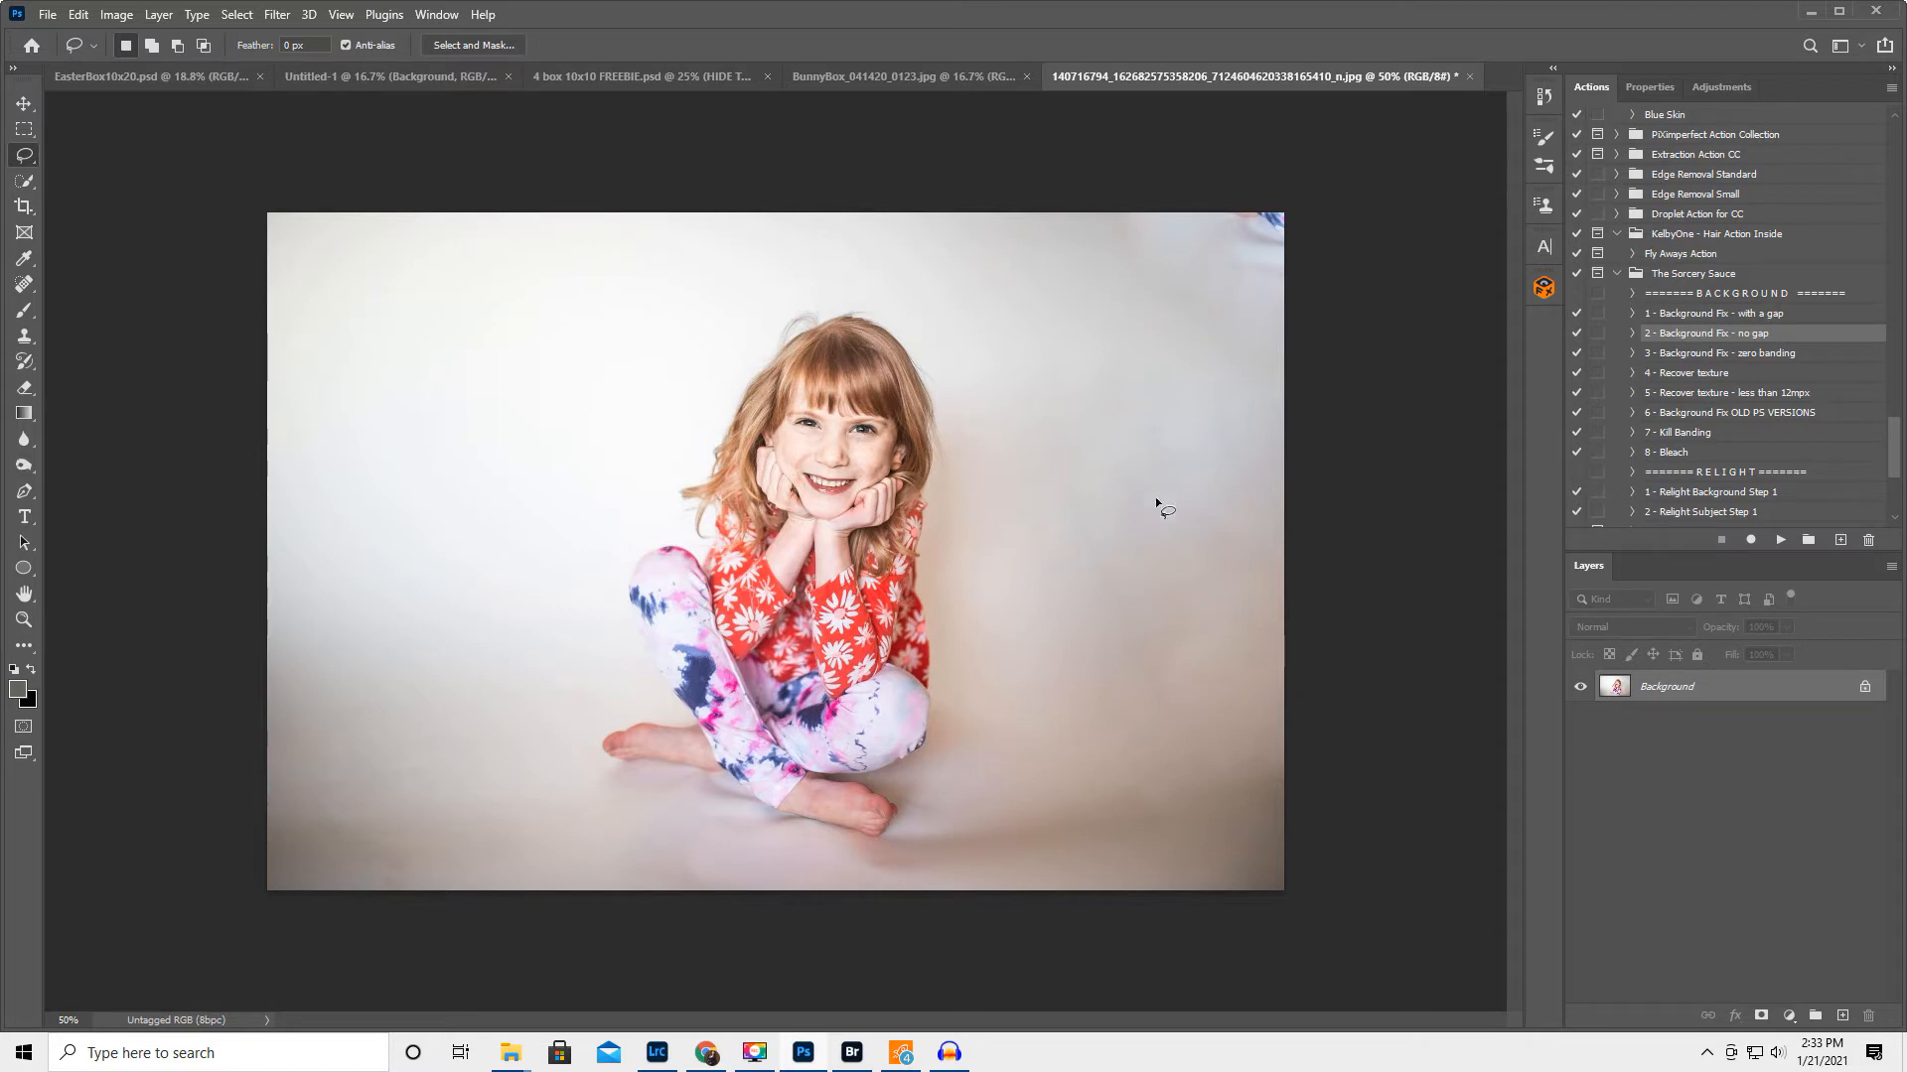
Undo the Content-Aware fill of the wide selection and clear the selection
key(ctrl+z)
key(ctrl+z)
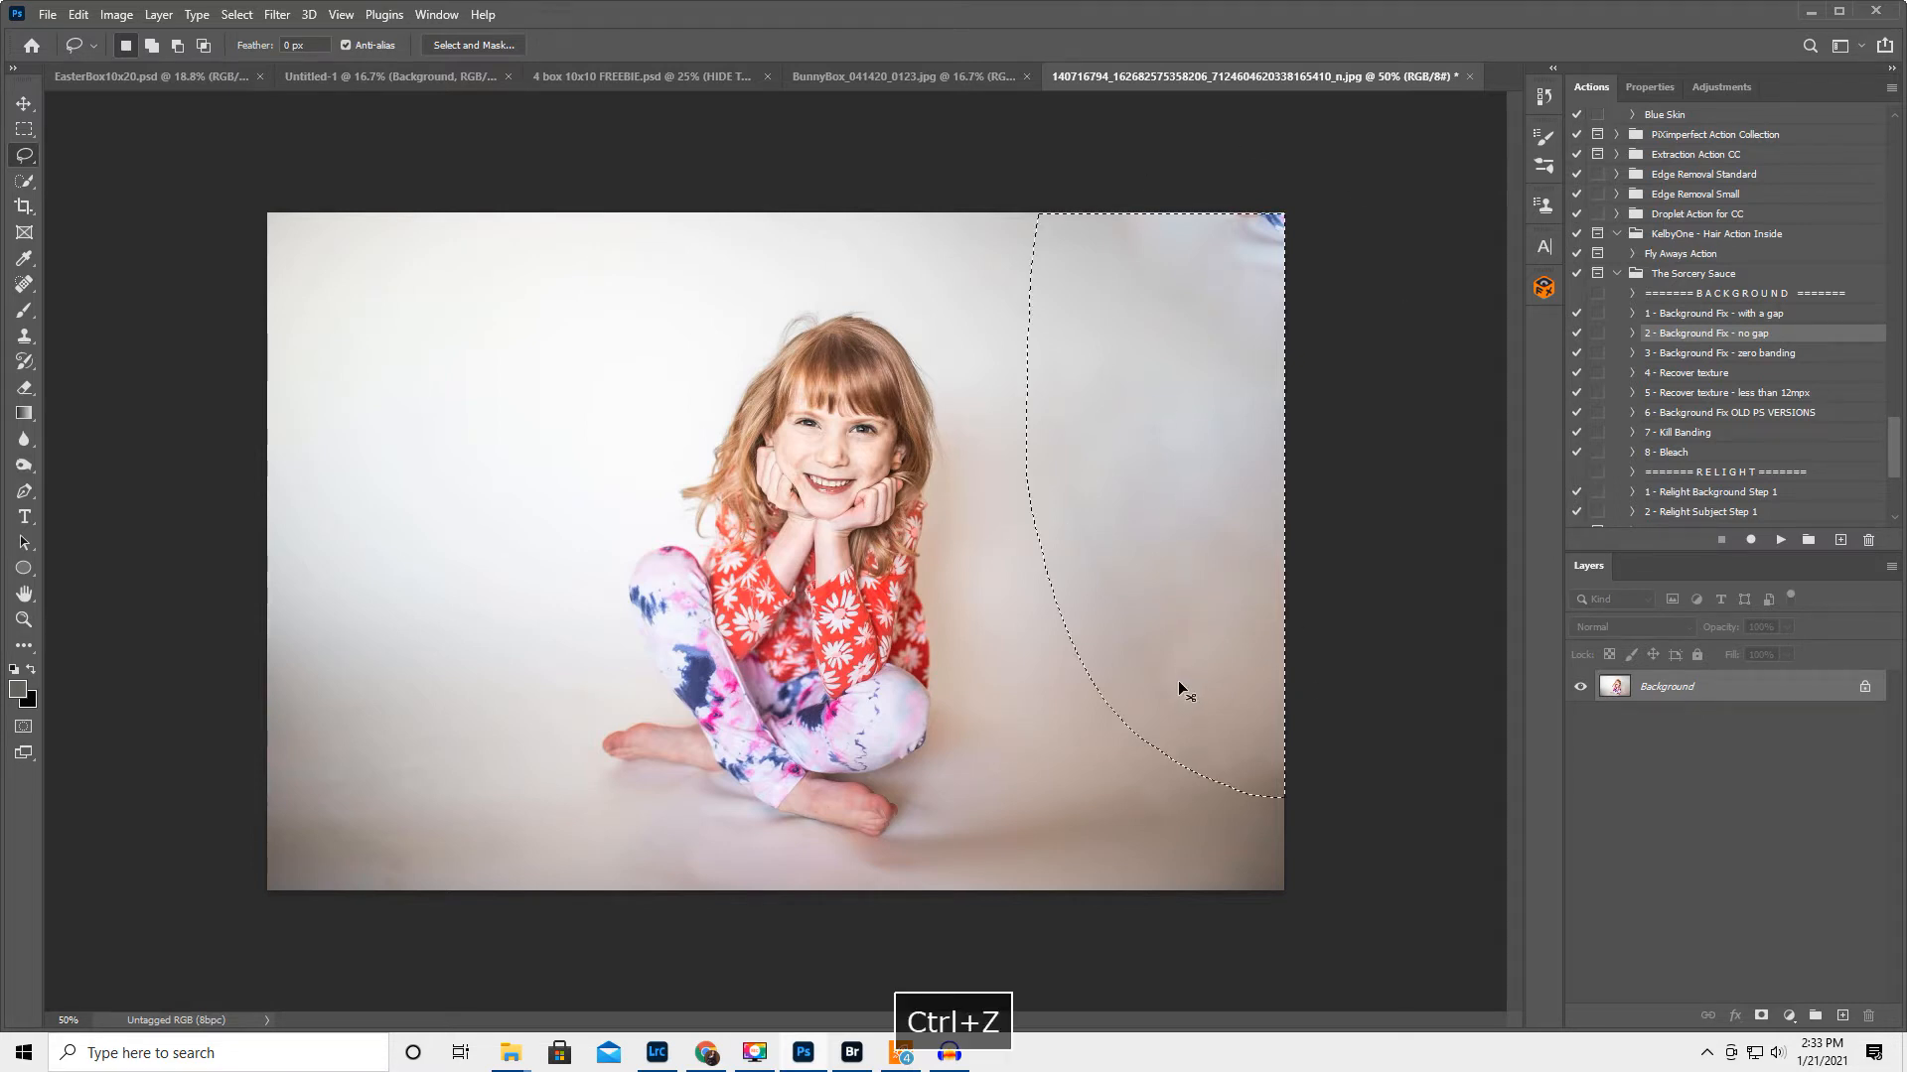
click(980, 303)
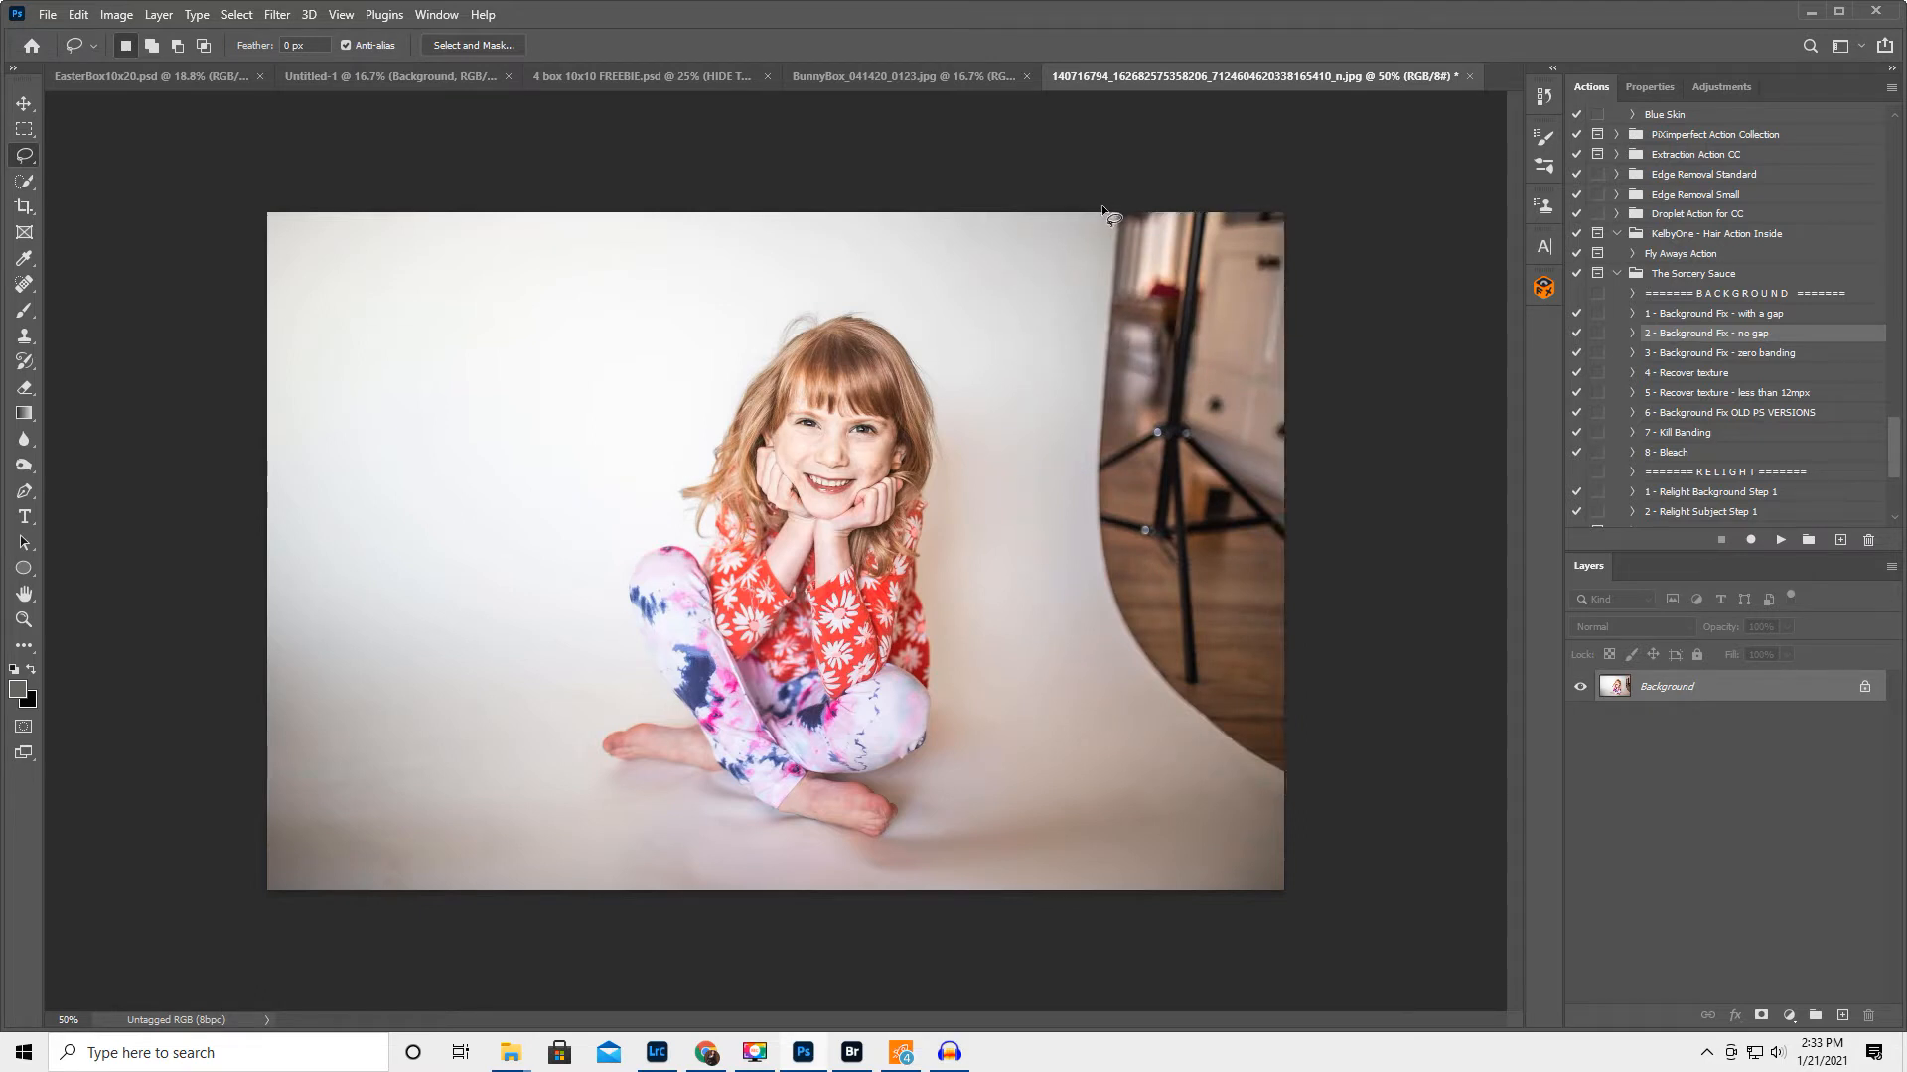
Try a Content-Aware fill on a lasso selection drawn closer to the backdrop's curved edge, enclosing the stand and room, then deselect
drag(1080, 329, 1071, 433)
drag(1133, 699, 1207, 762)
mouse_move(1333, 726)
mouse_down()
mouse_move(1374, 437)
mouse_move(1361, 201)
mouse_up()
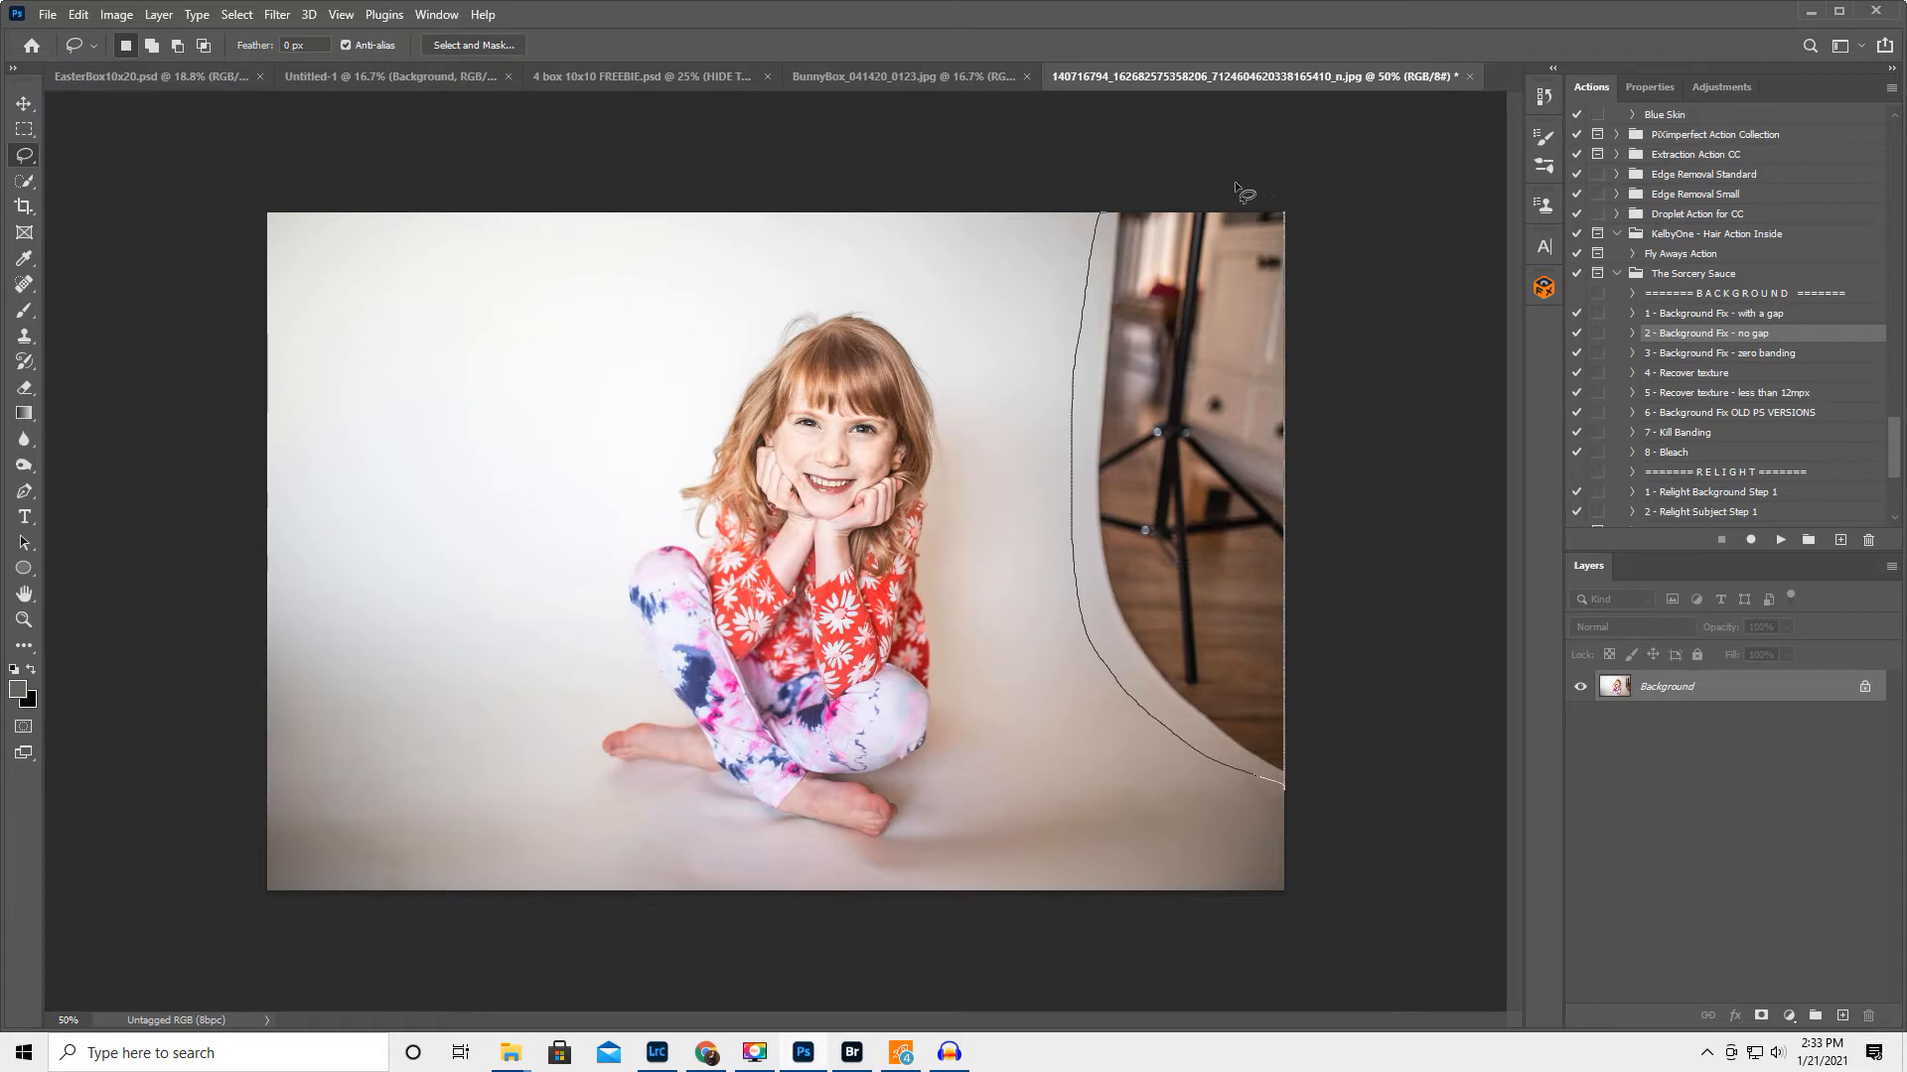
drag(1124, 180, 1098, 185)
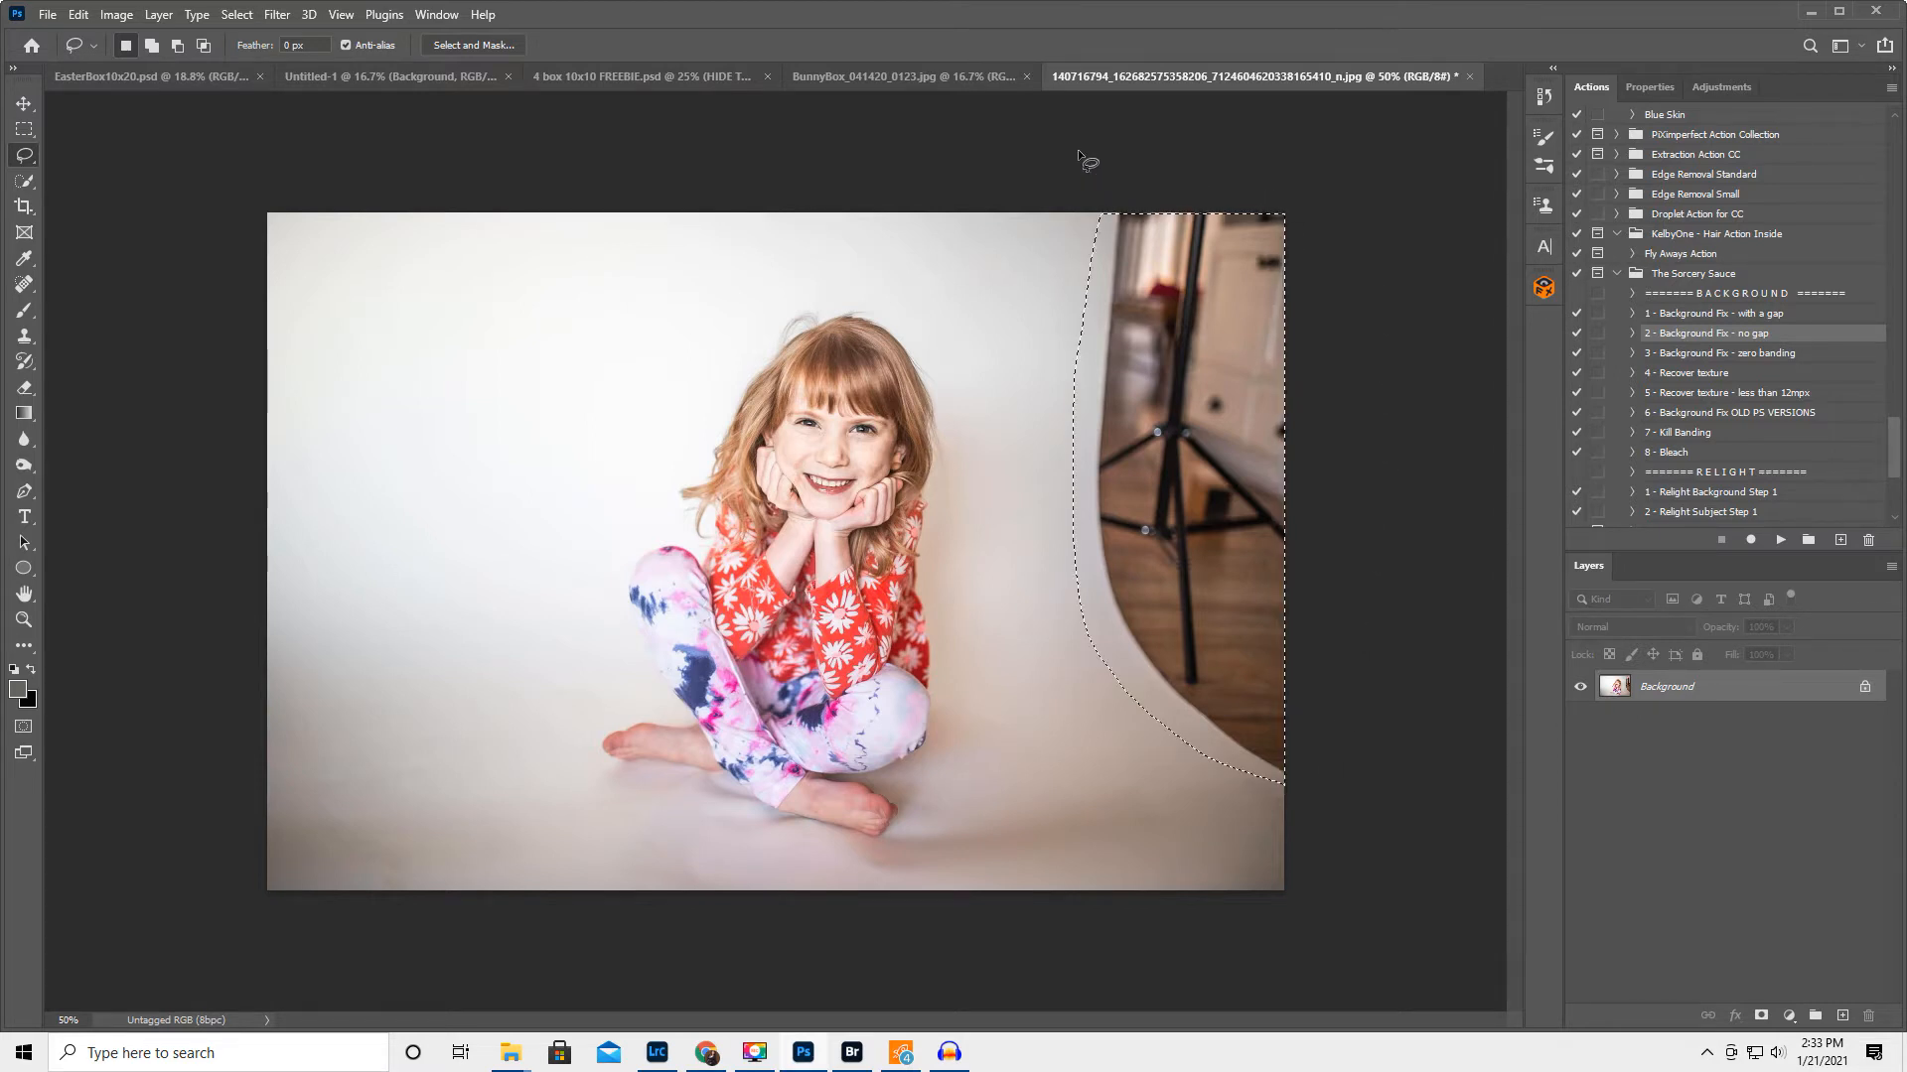
key(BackSpace)
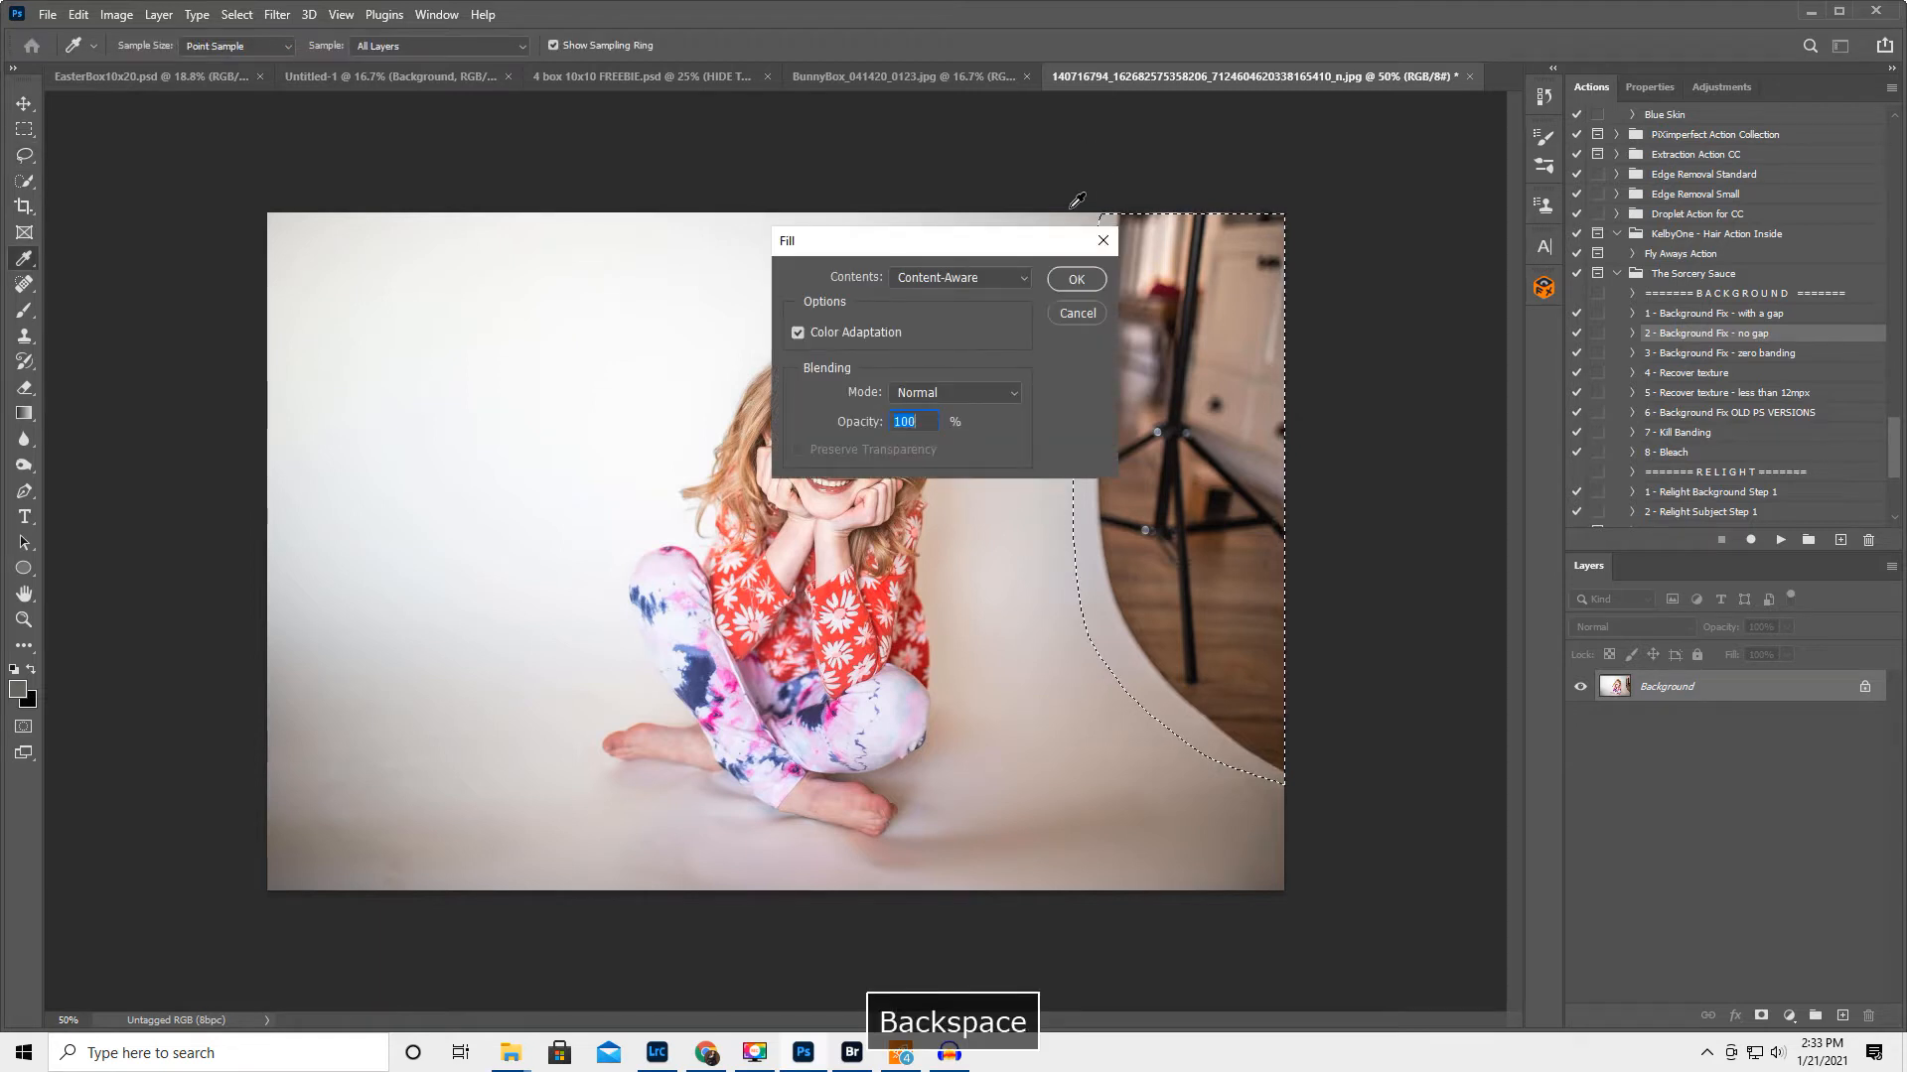
click(1082, 279)
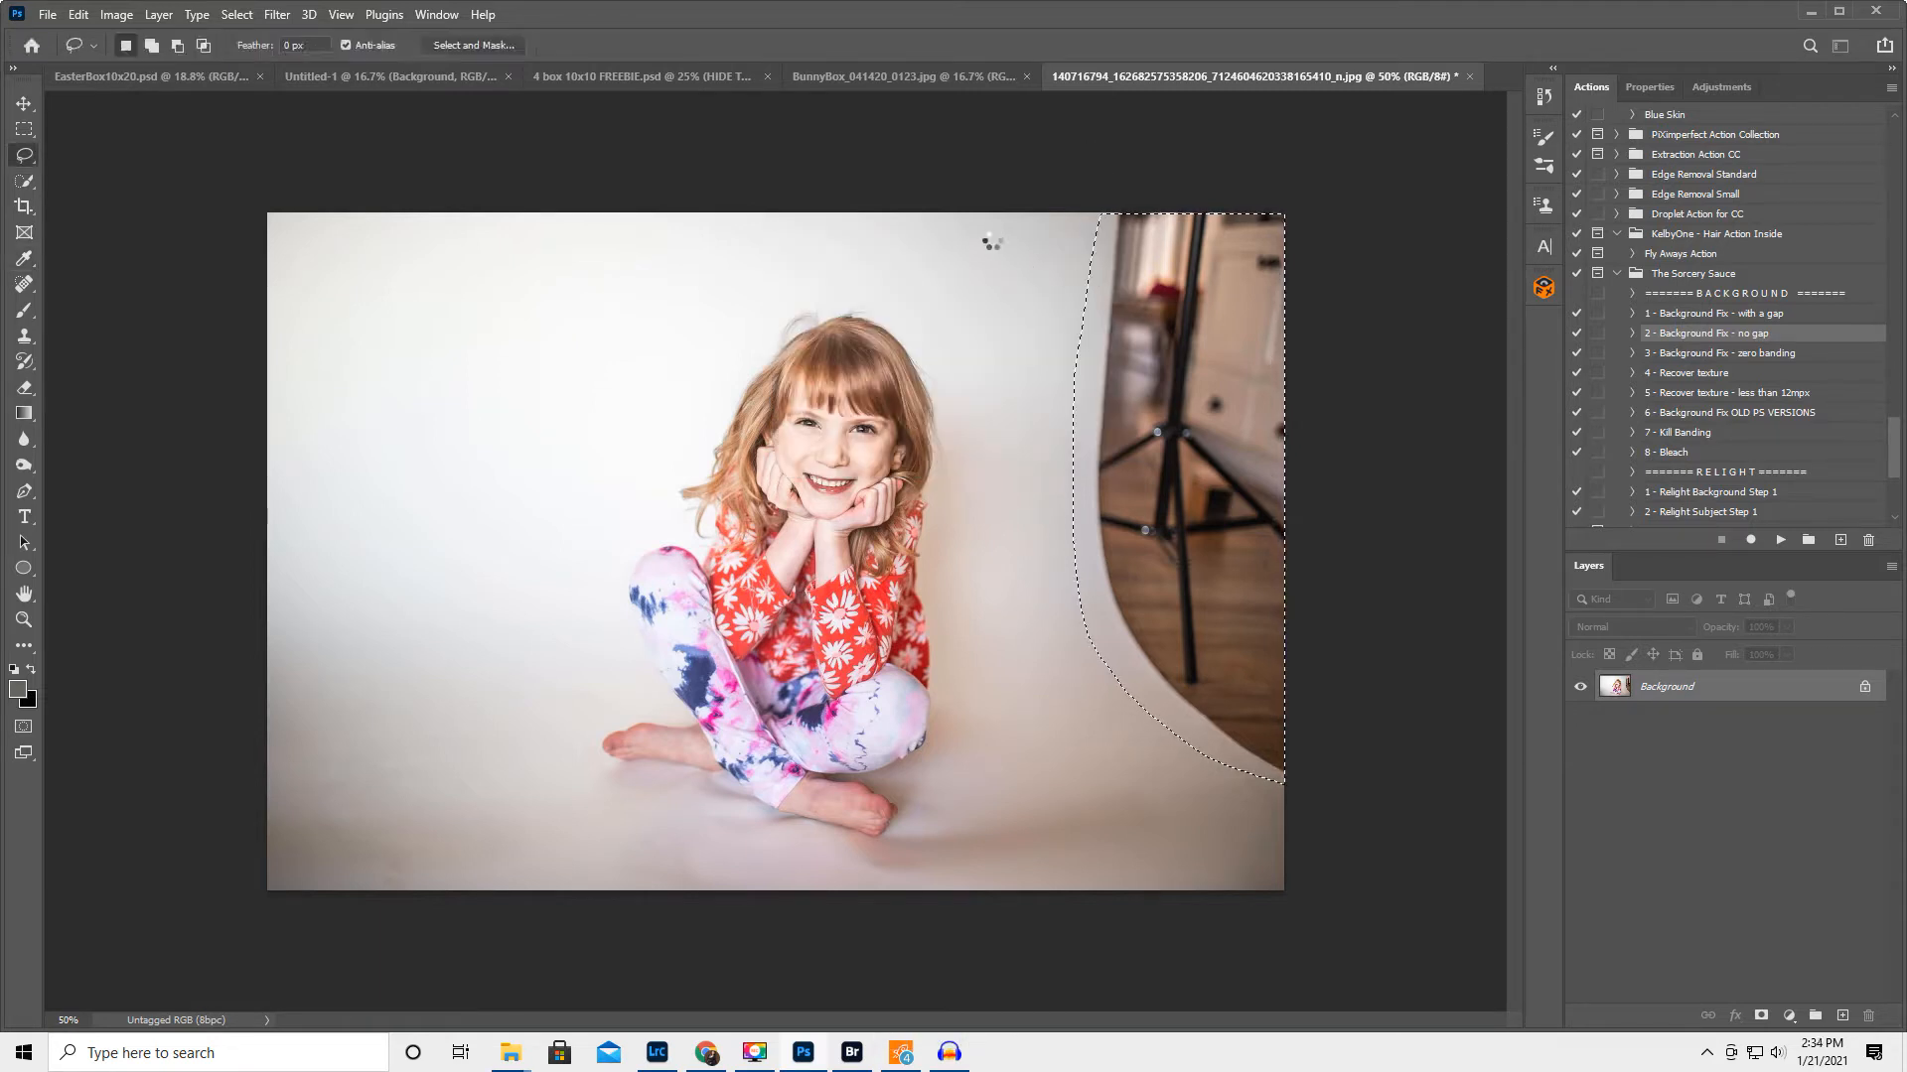
key(ctrl+d)
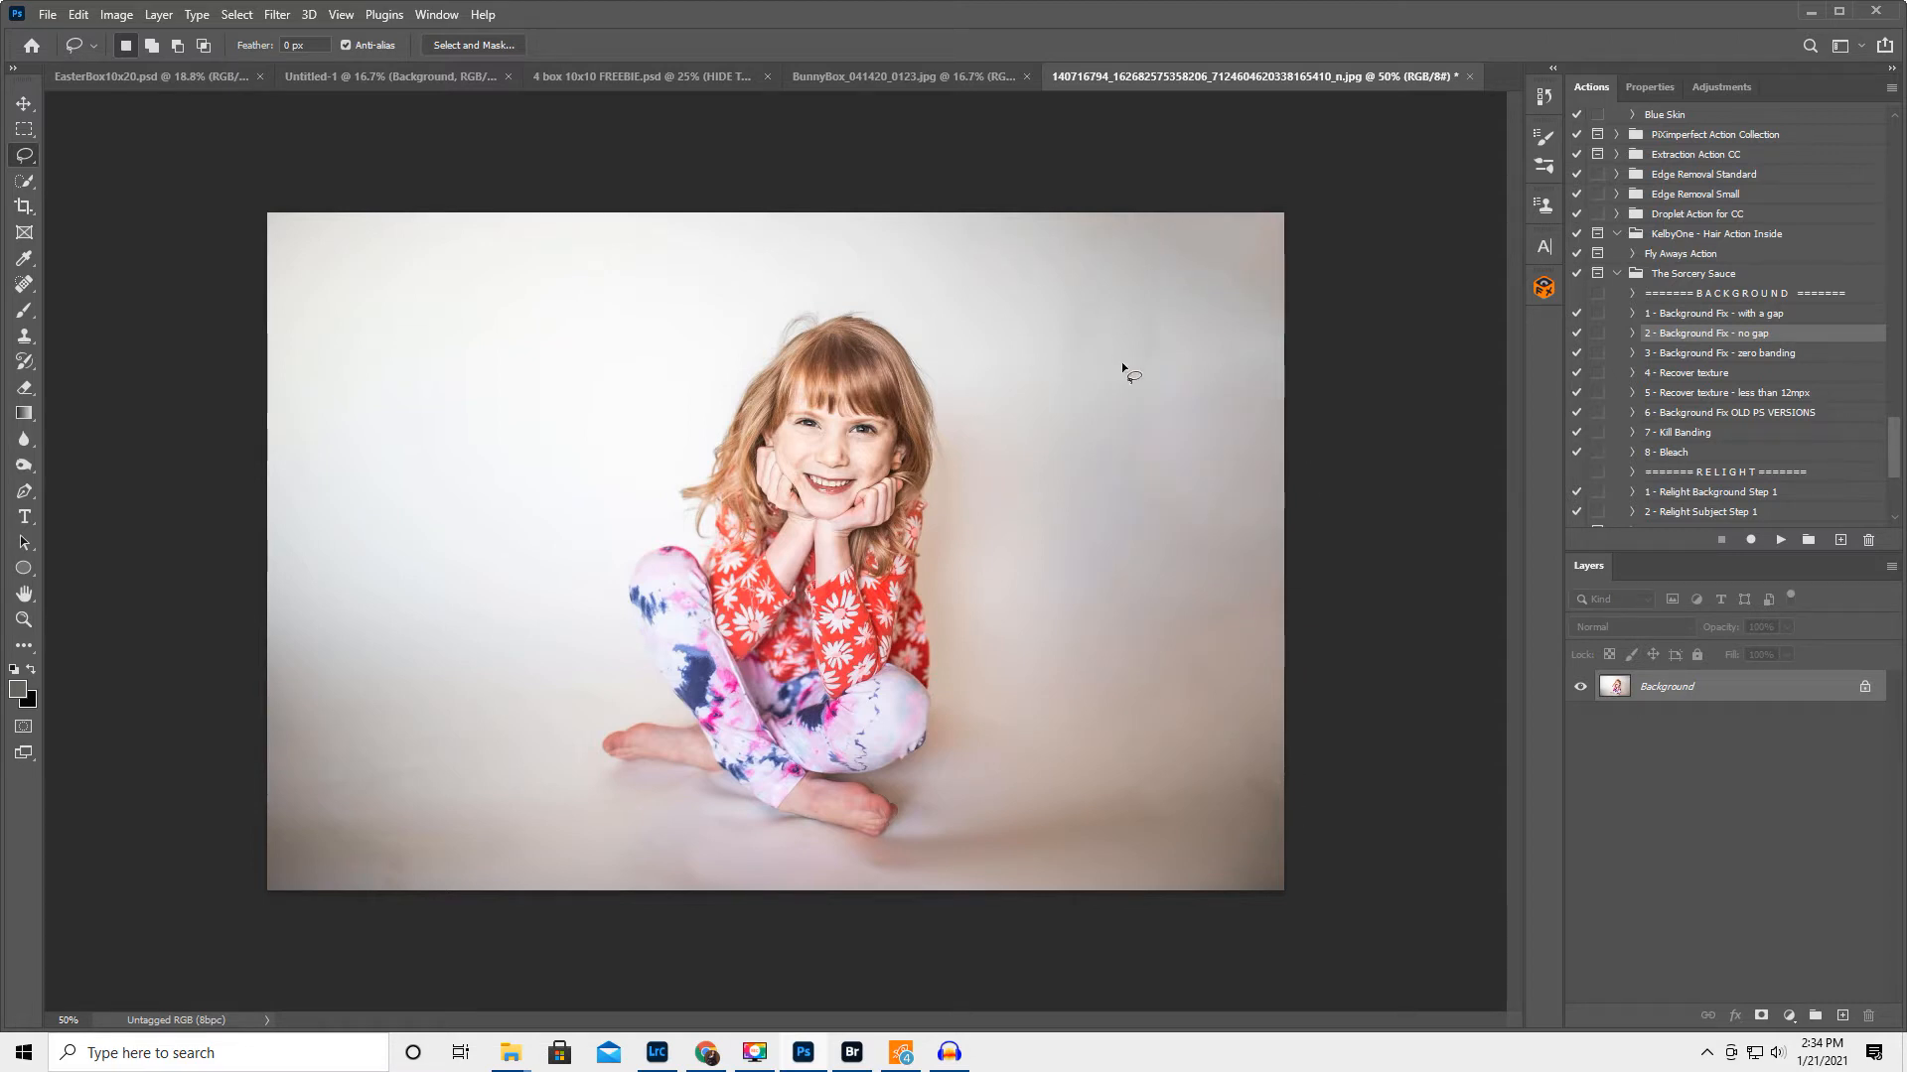
Undo the second Content-Aware fill and drop the tighter selection
key(ctrl+z)
key(ctrl+z)
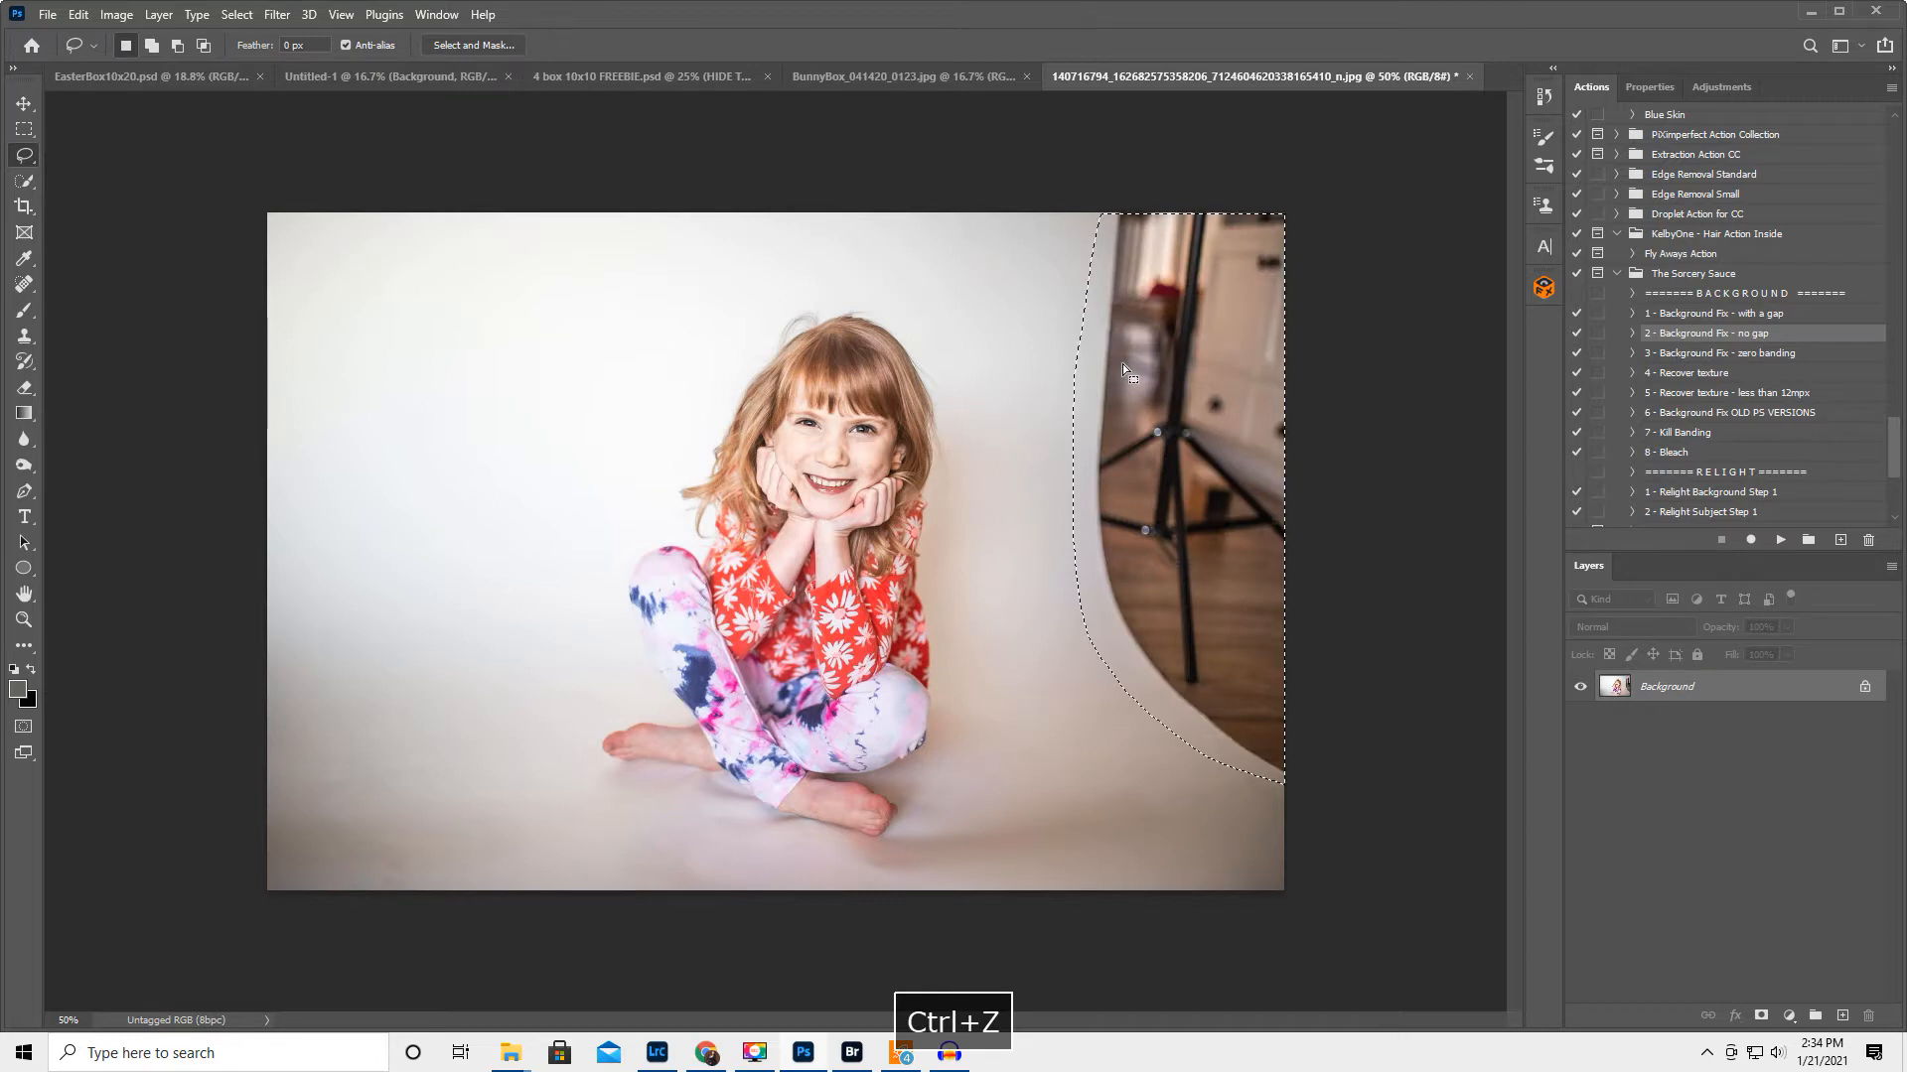
click(1023, 328)
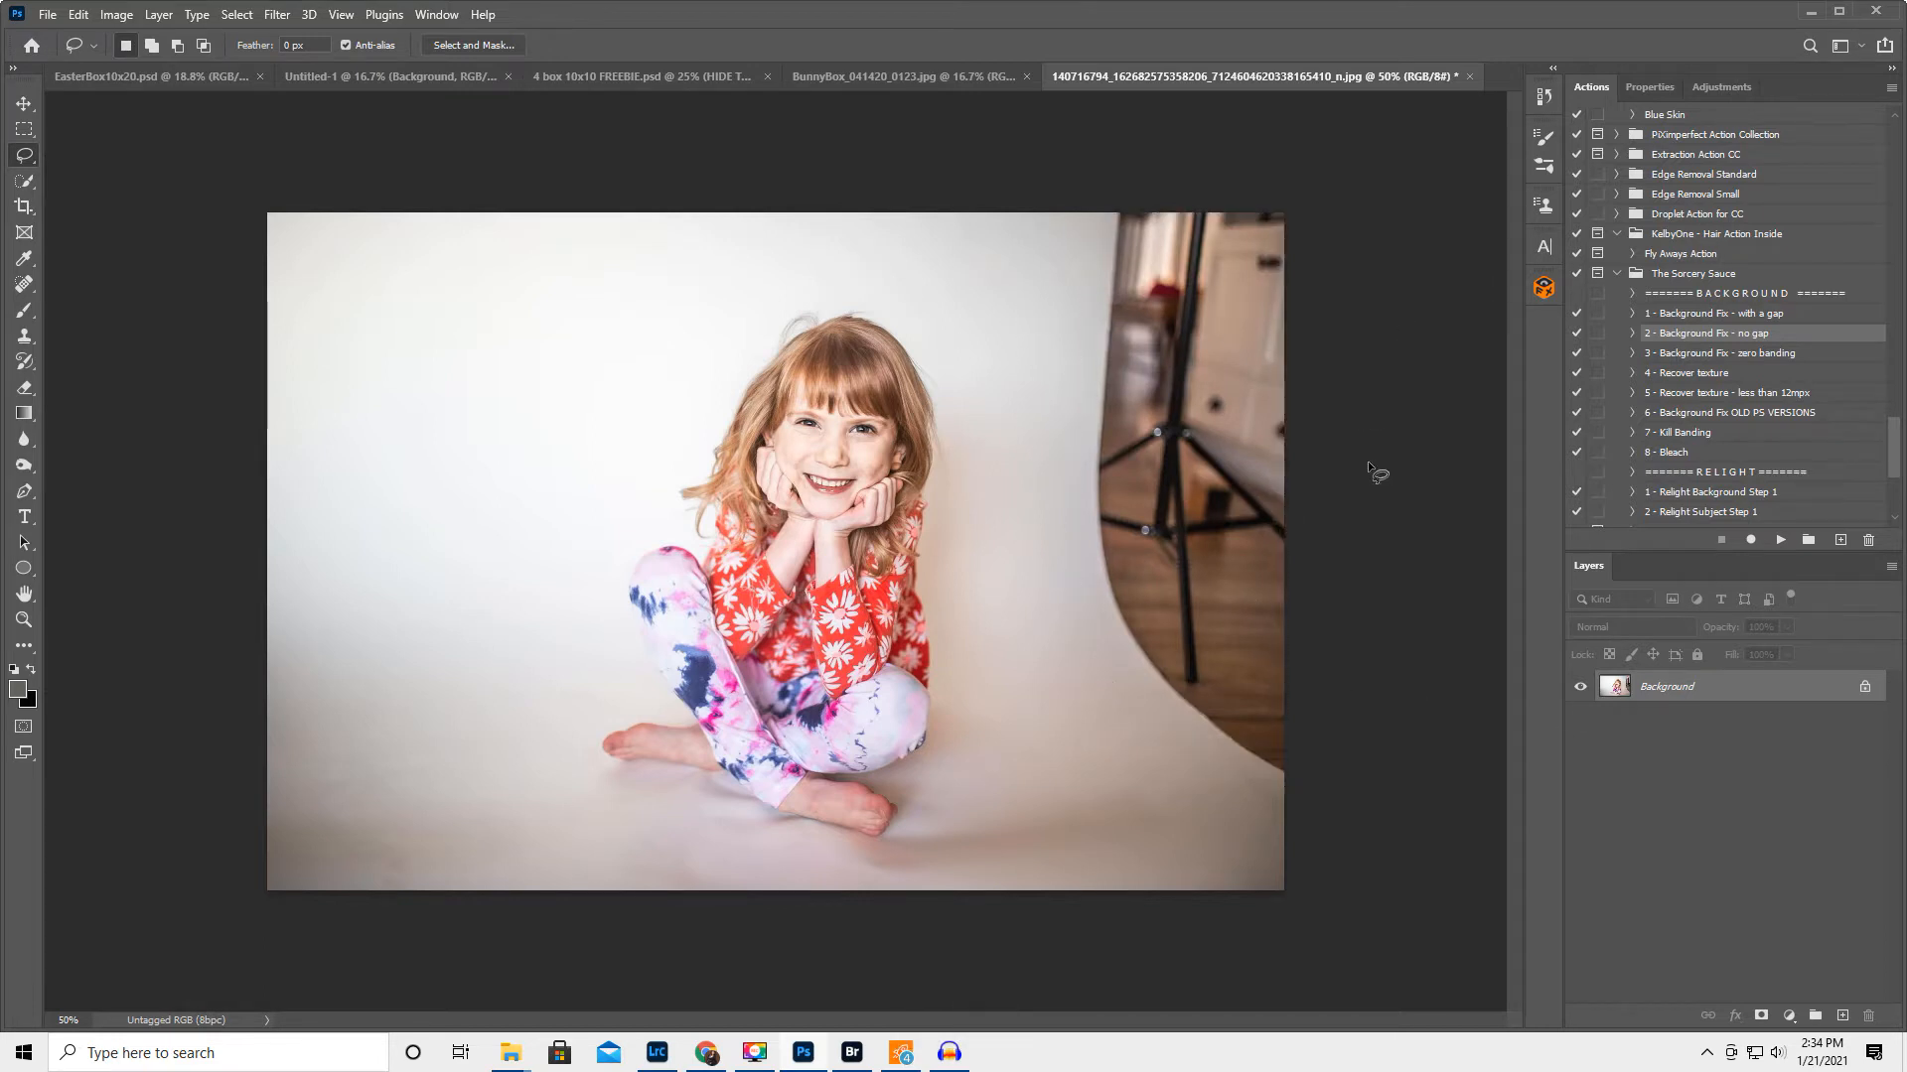
Select the seated girl with the Object Selection tool using a rectangle around her whole body
click(24, 183)
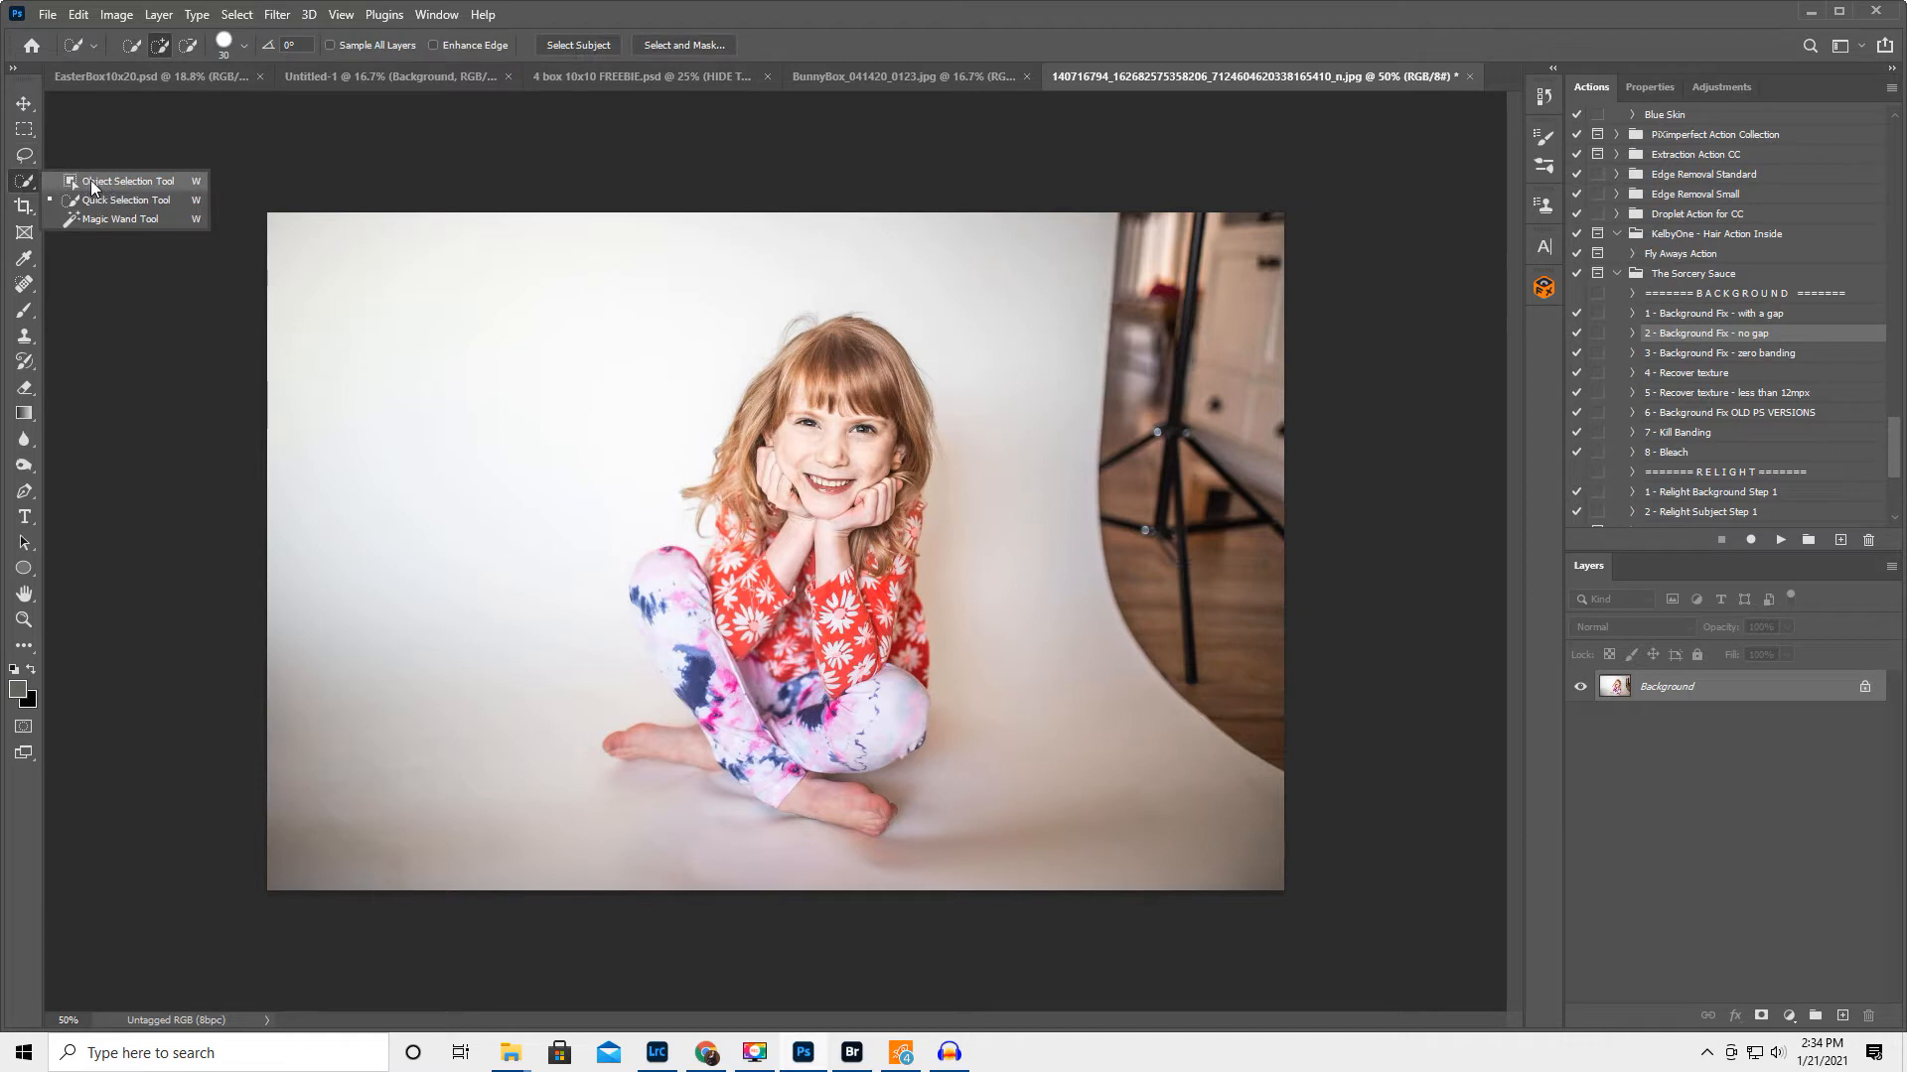
click(109, 183)
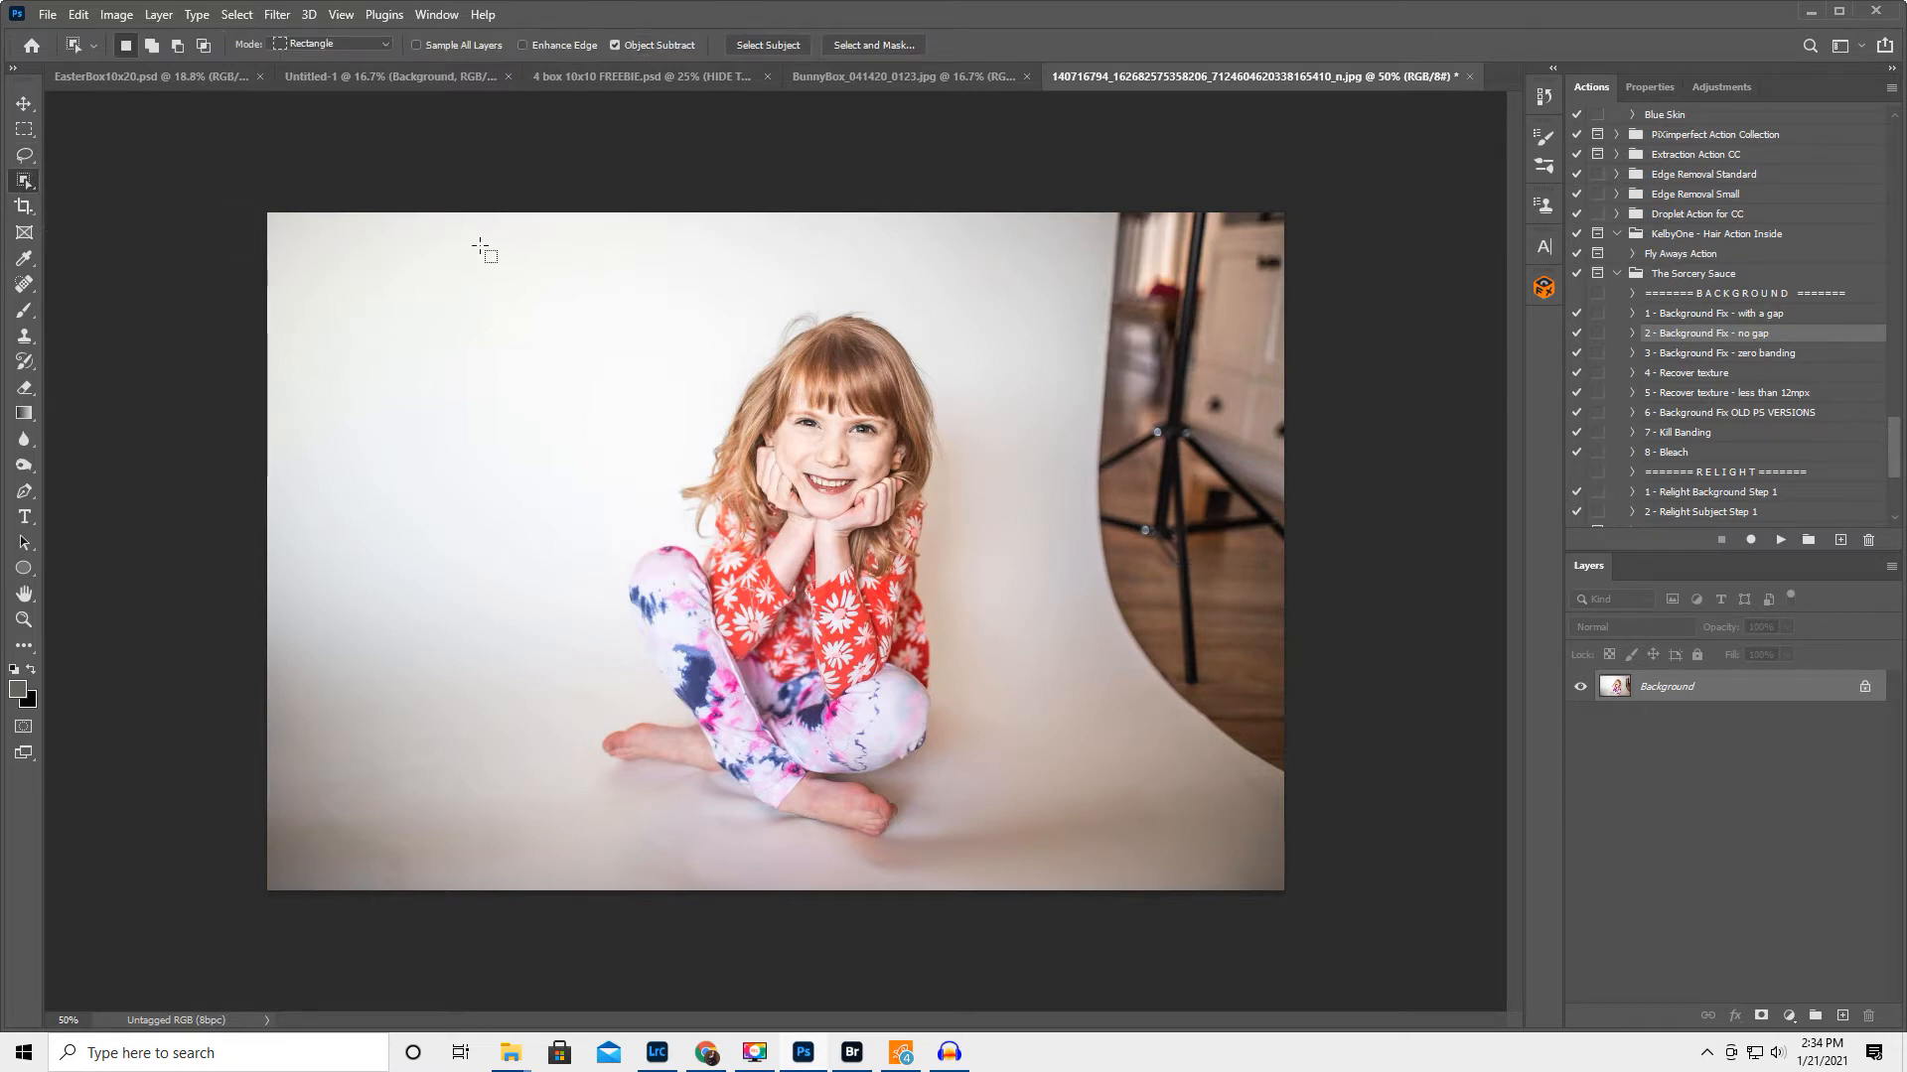
mouse_move(570, 242)
mouse_down()
mouse_move(976, 785)
mouse_move(981, 860)
mouse_up()
Refine the girl's selection around her feet and loose hair with the Quick Selection tool at brush size 10
right_click(24, 182)
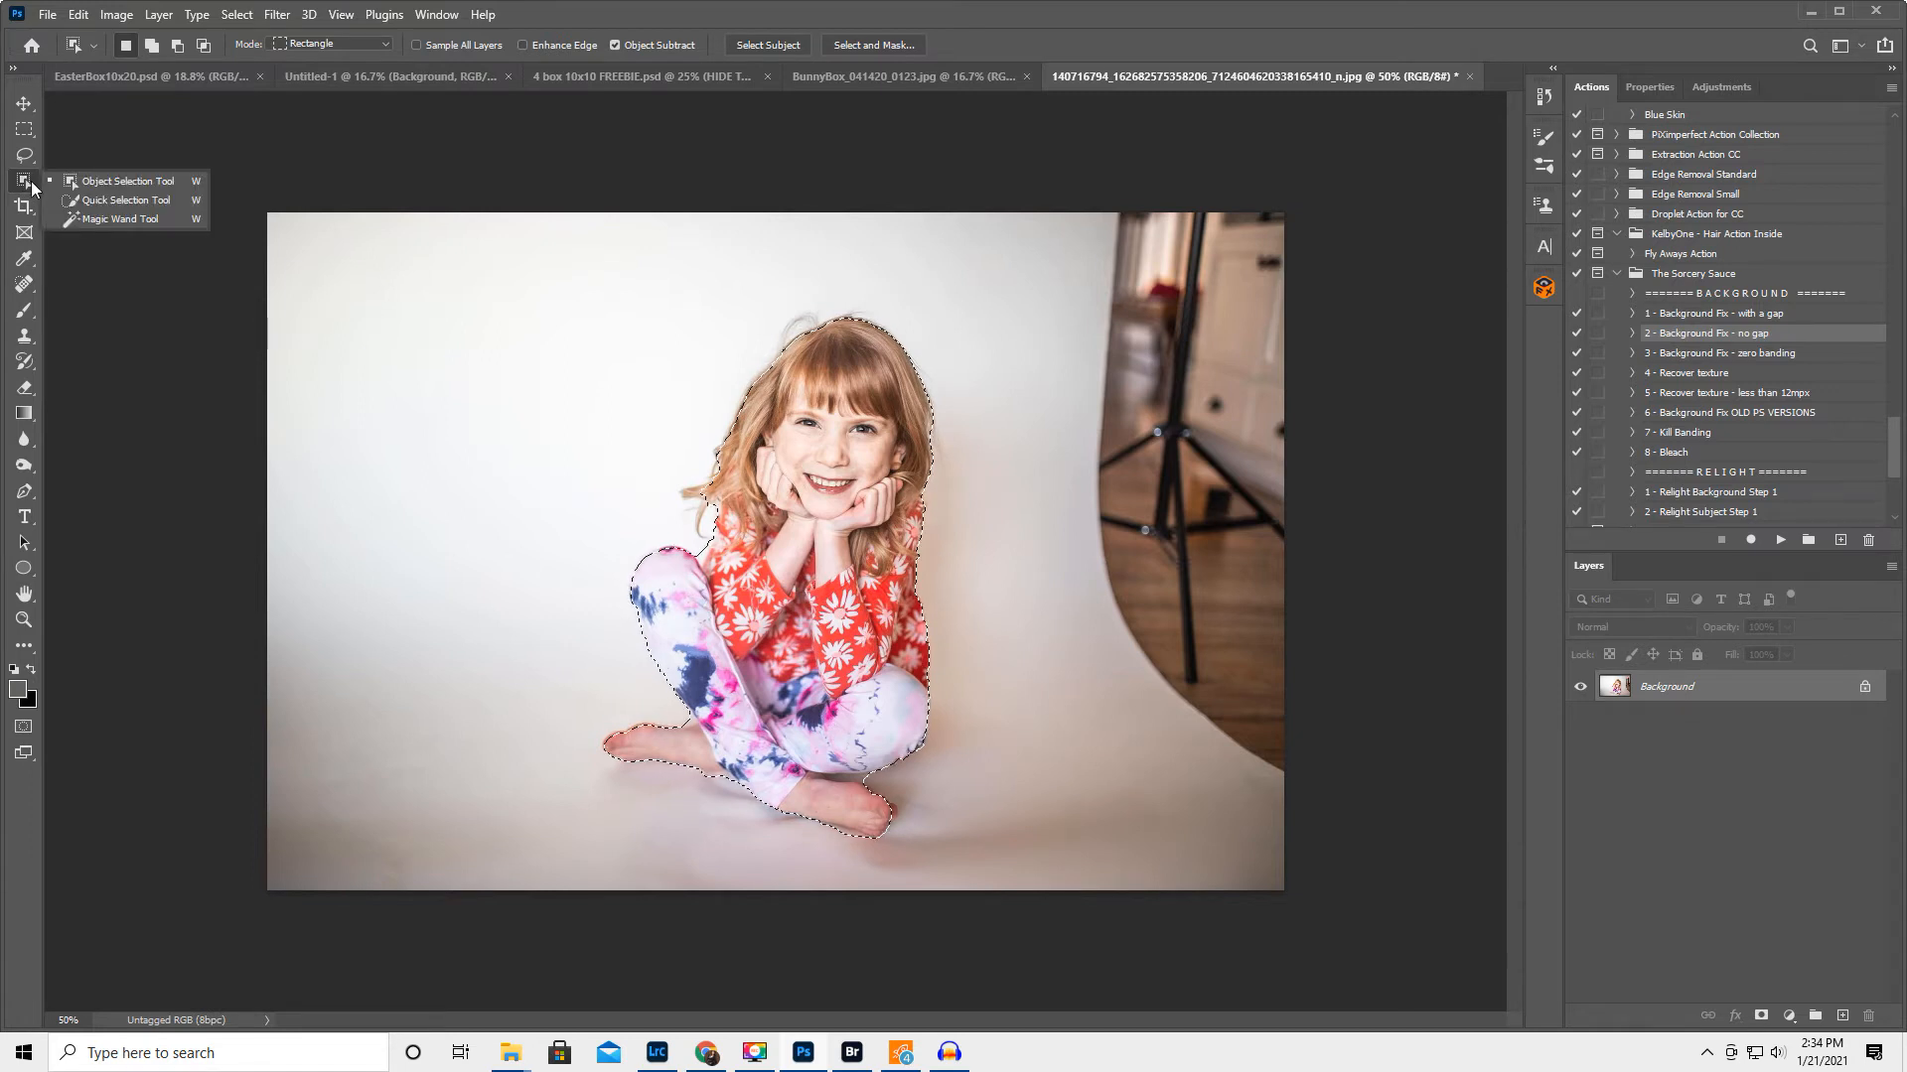
click(109, 202)
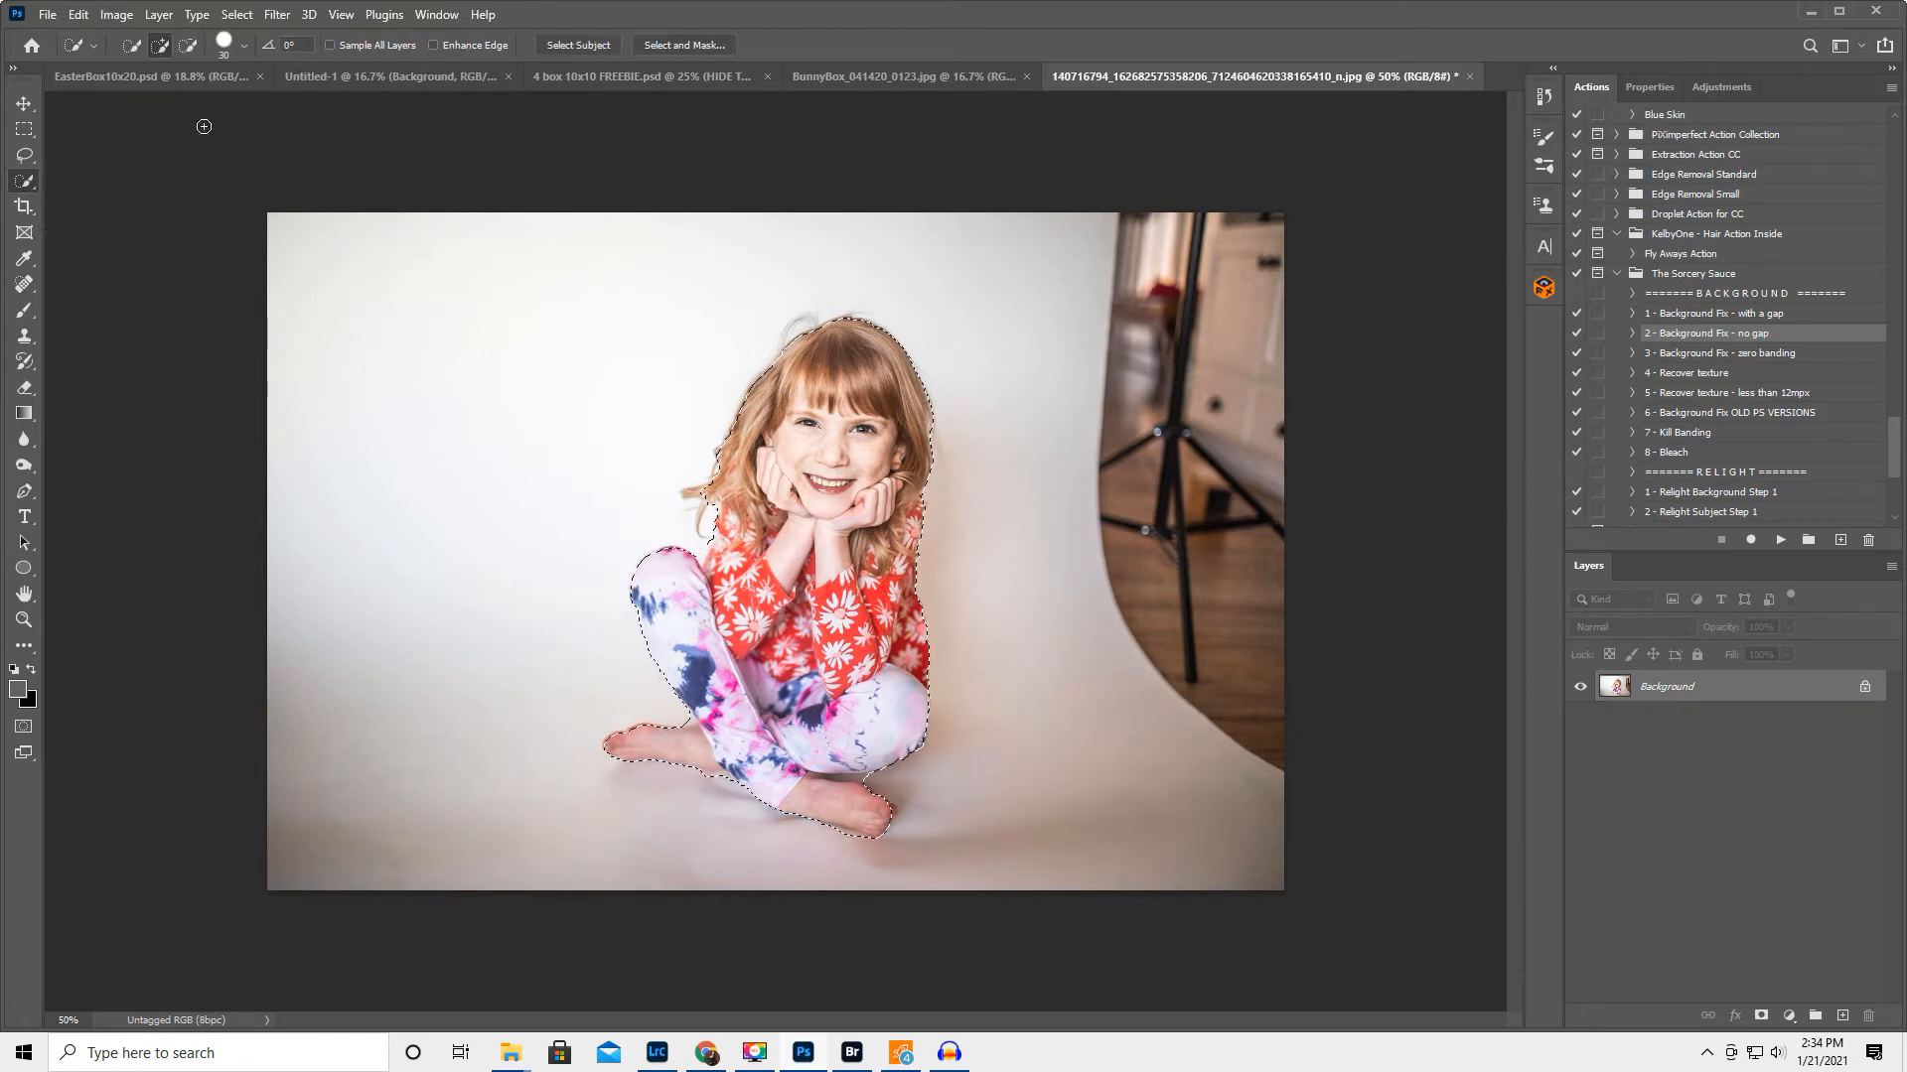
drag(889, 815, 894, 807)
click(24, 619)
click(754, 688)
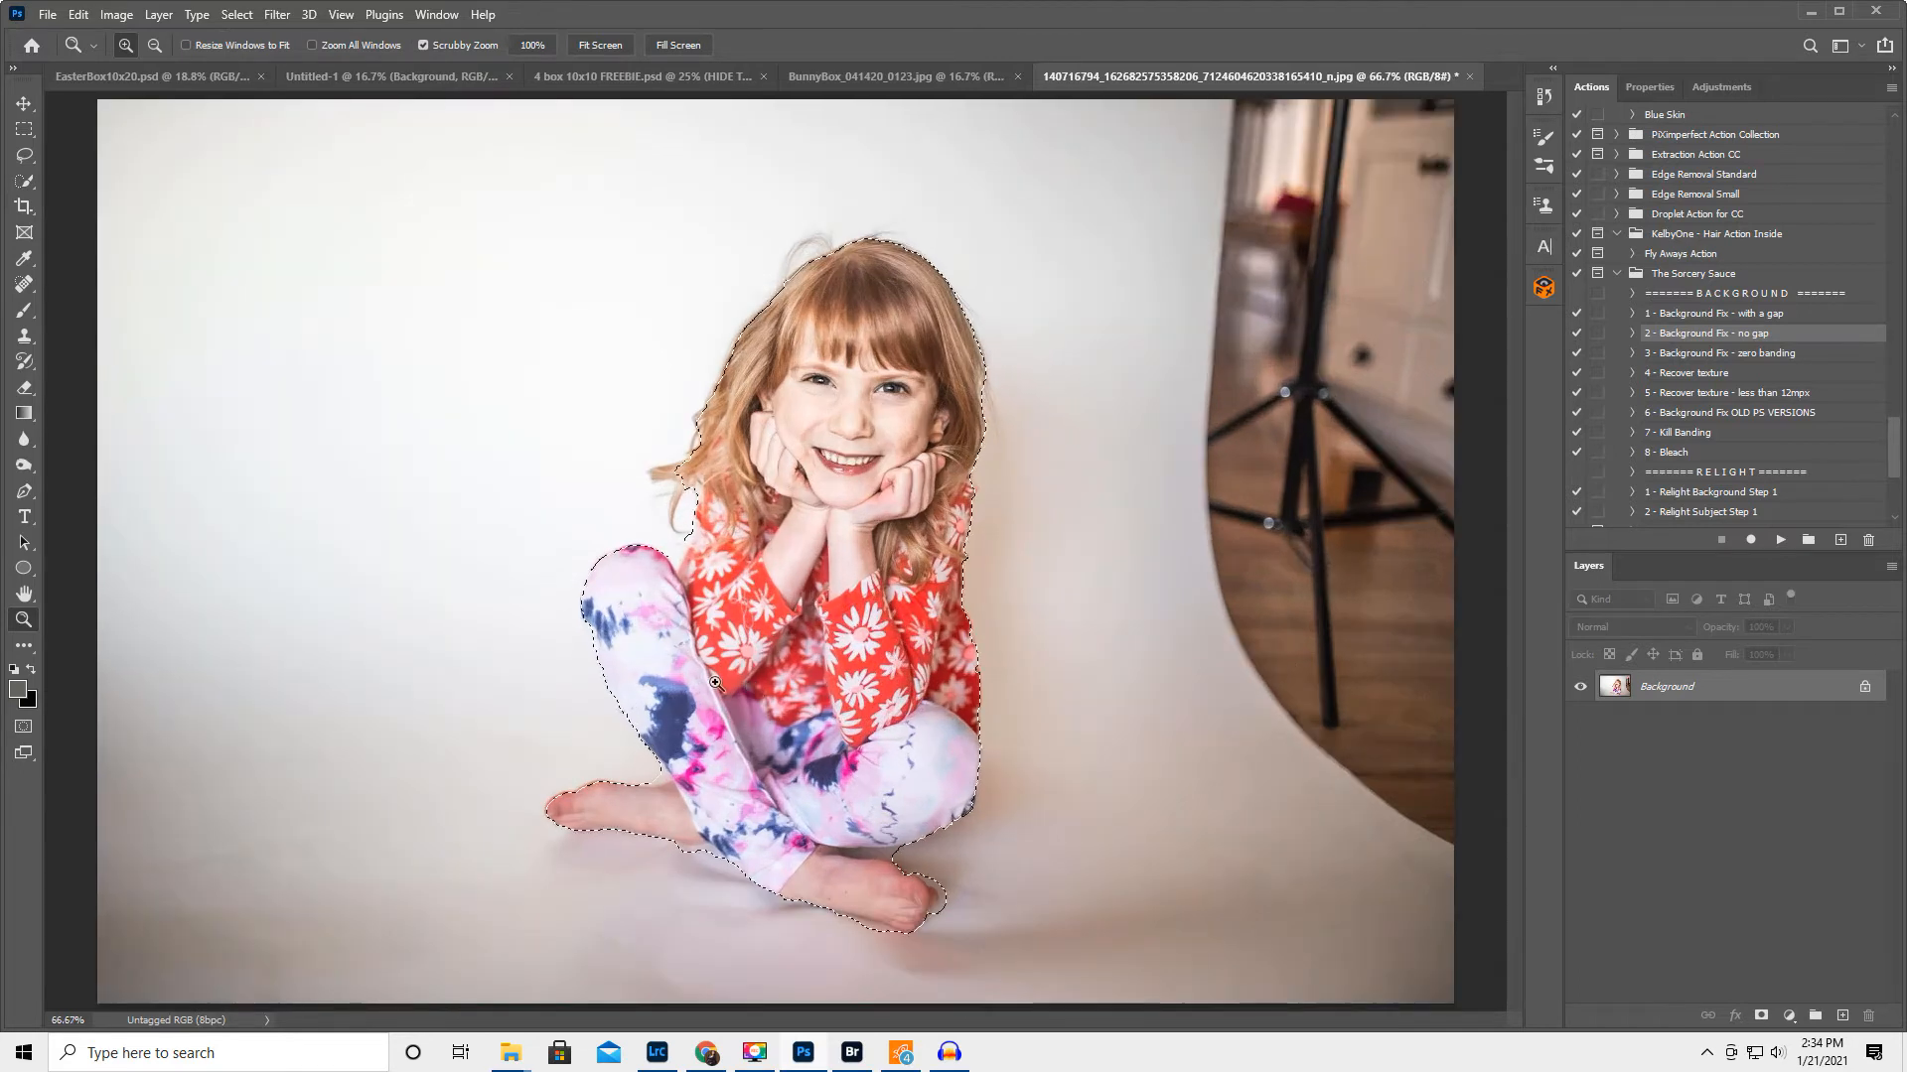
click(29, 192)
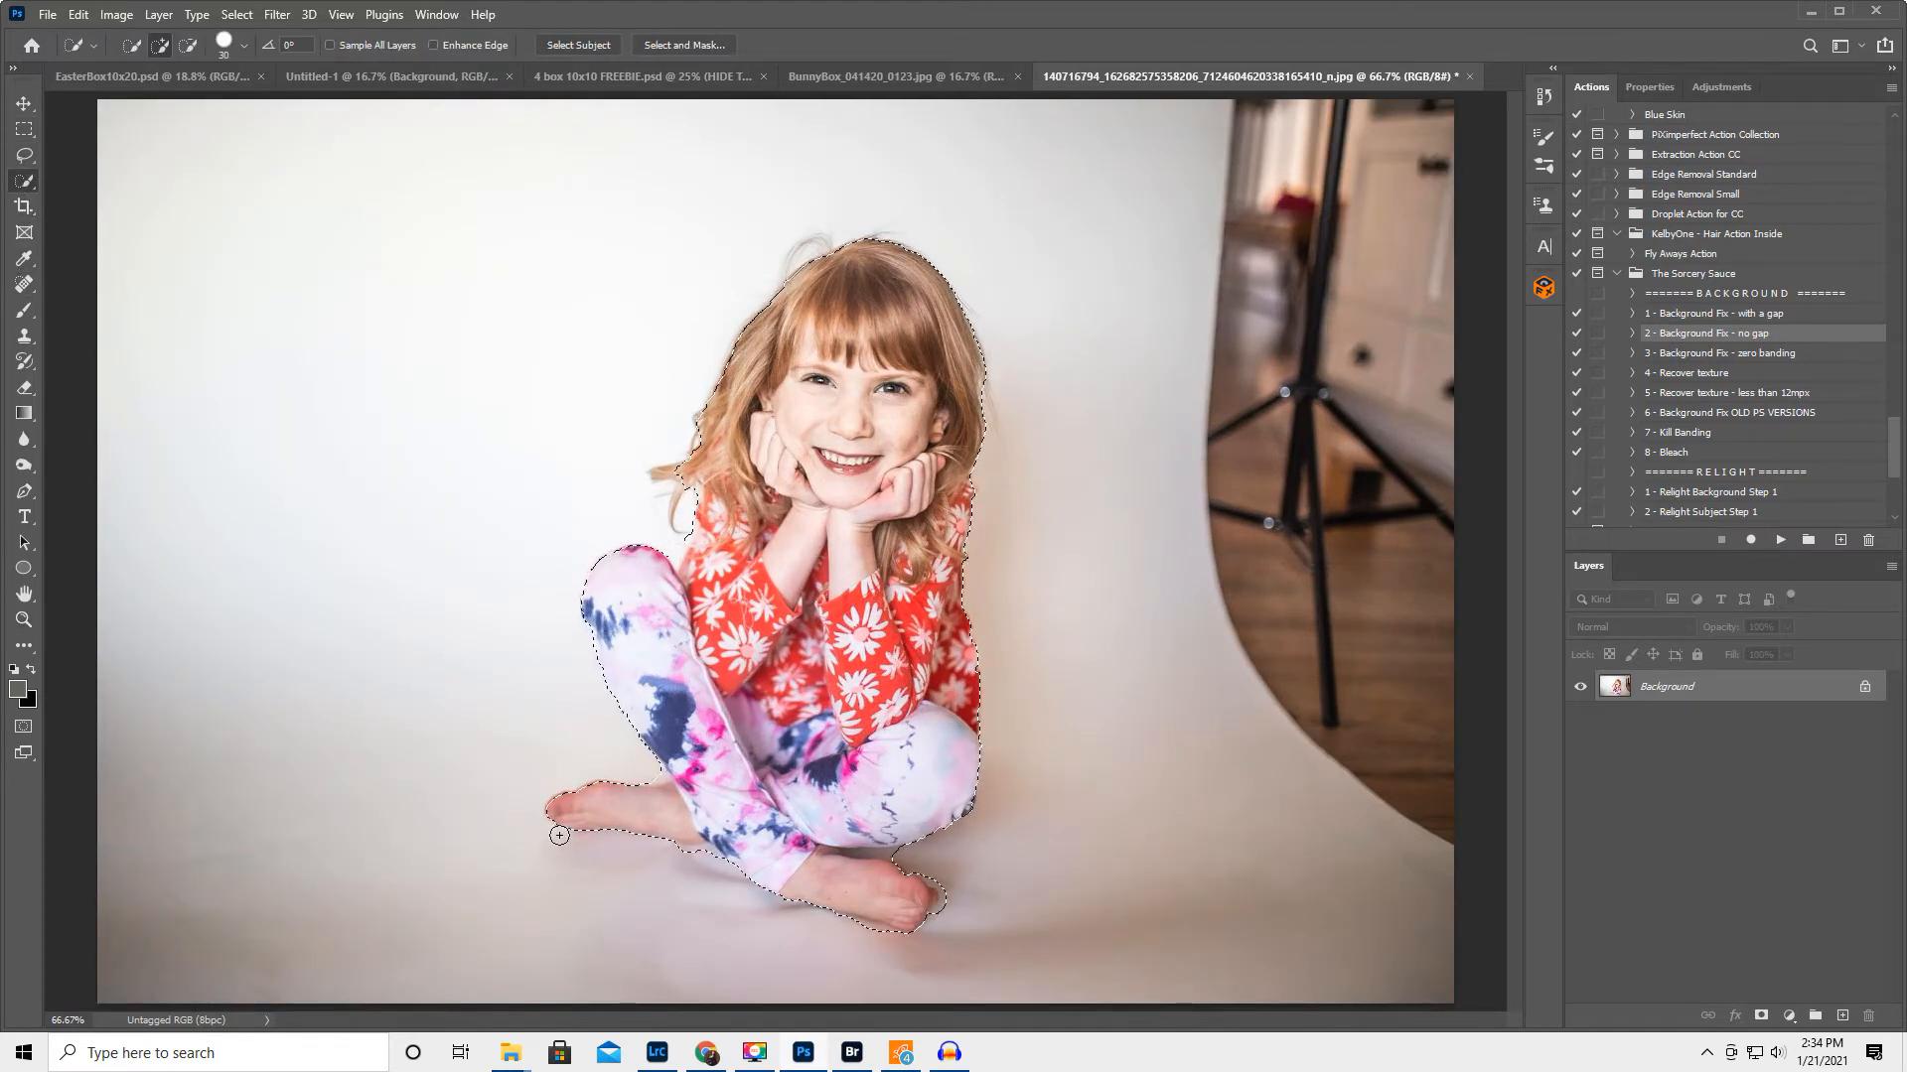
key(bracketleft)
key(bracketleft)
key(bracketleft)
key(bracketleft)
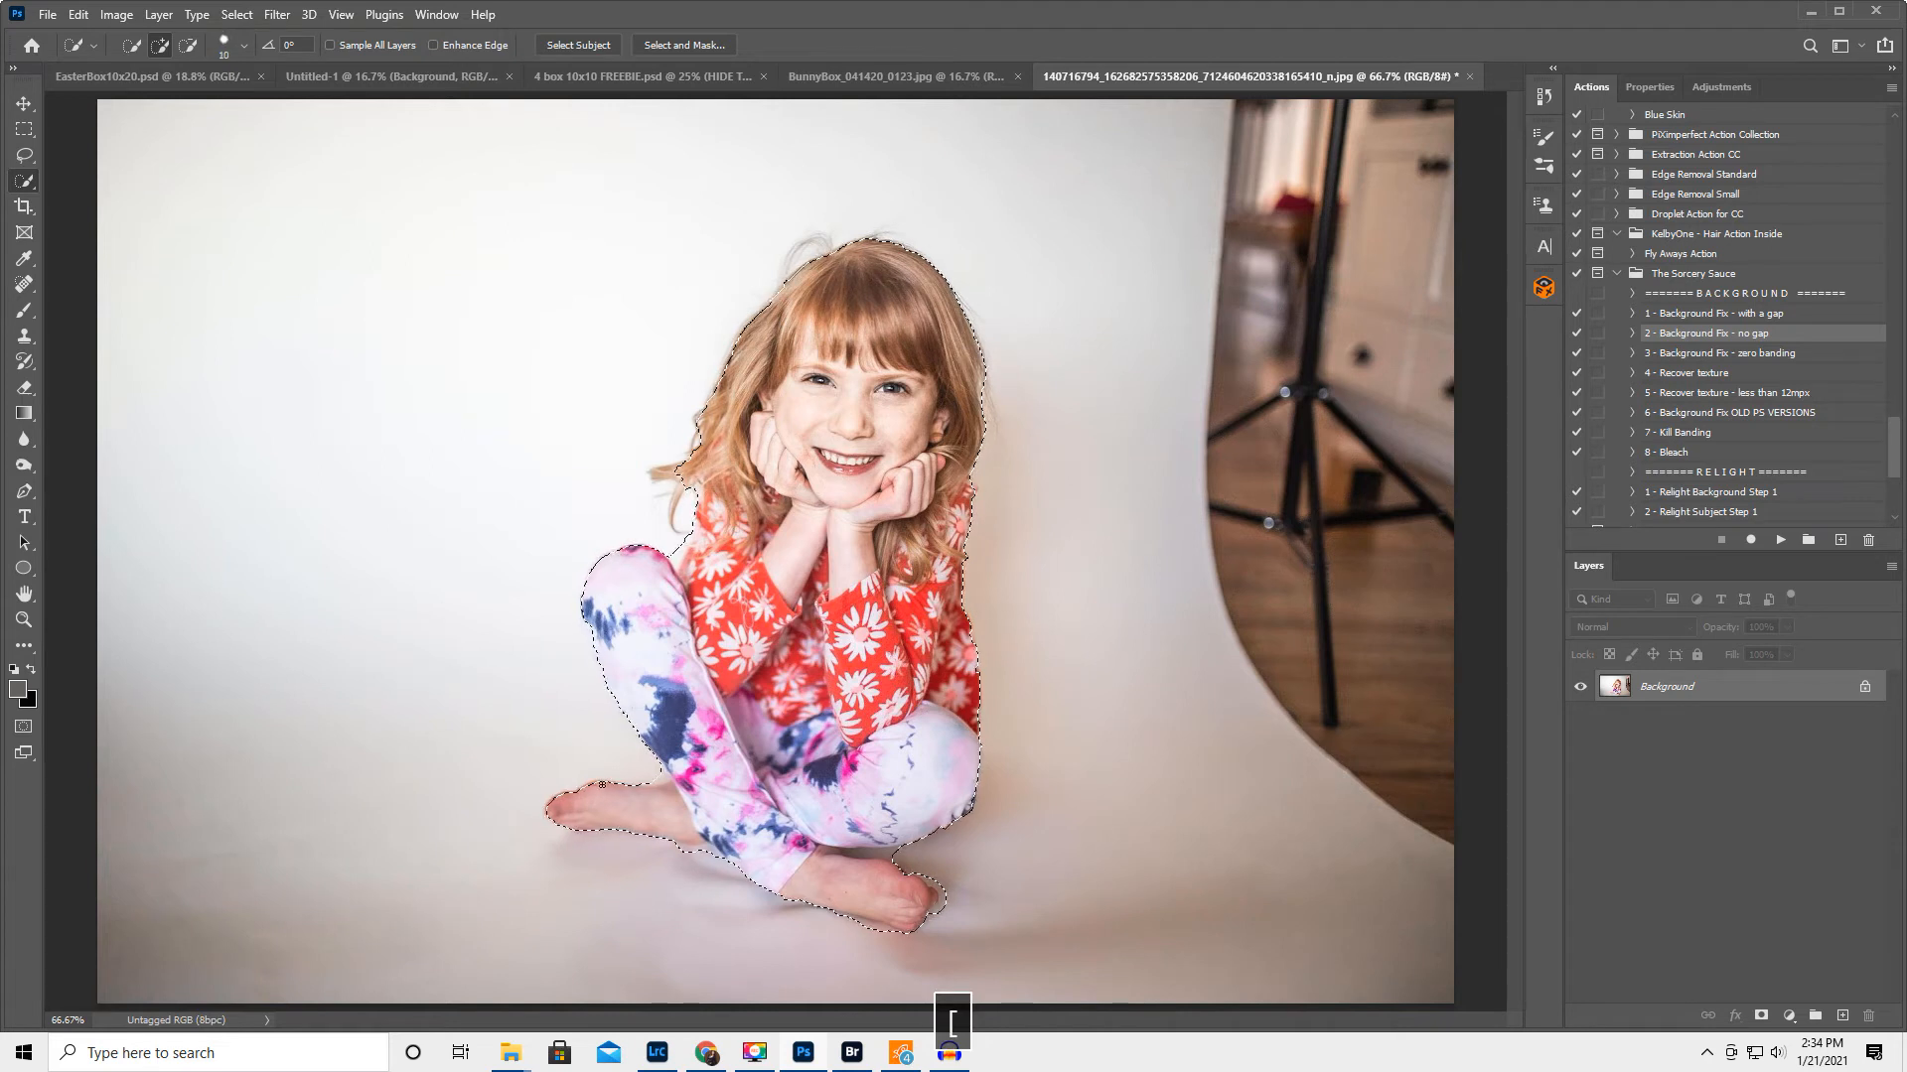
mouse_move(553, 794)
mouse_down()
mouse_move(555, 820)
mouse_move(638, 836)
mouse_up()
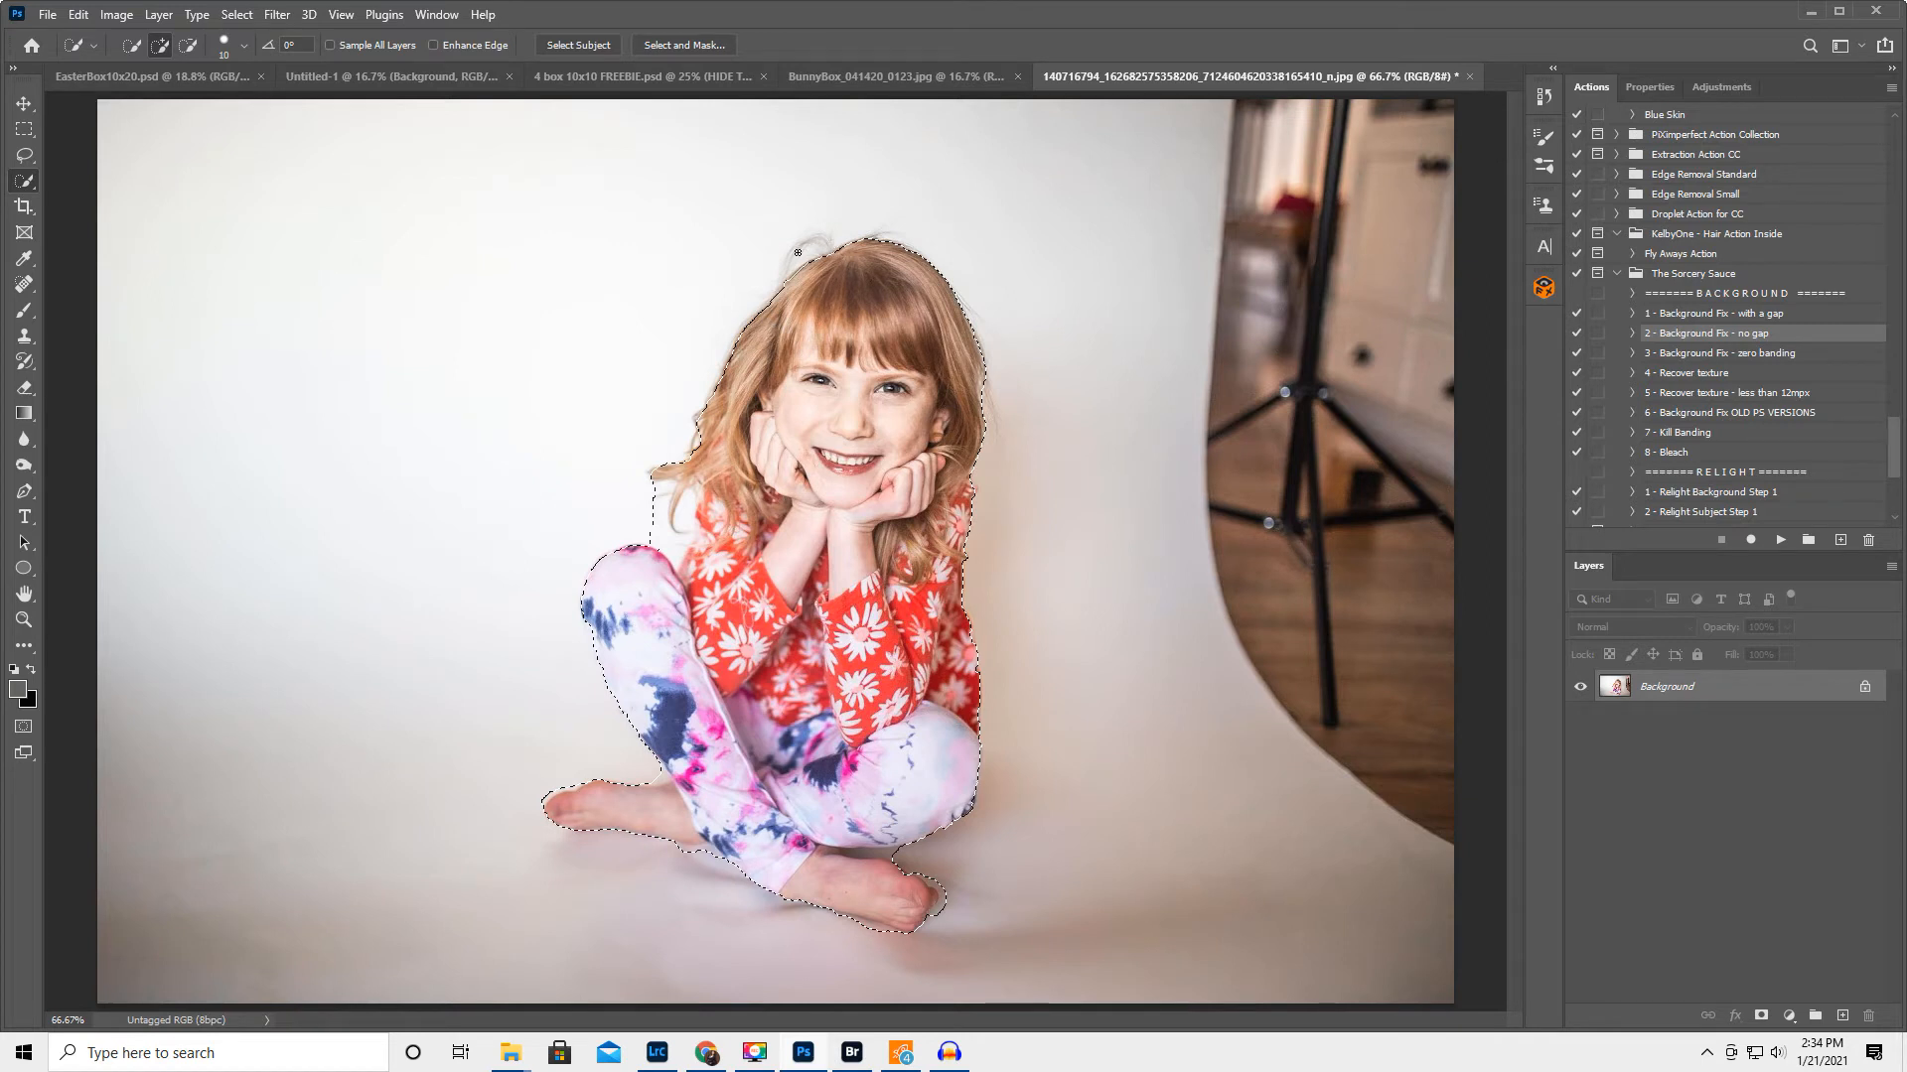
drag(783, 280, 767, 310)
mouse_move(977, 350)
mouse_down()
mouse_move(979, 412)
mouse_move(968, 354)
mouse_up()
Refine the hair edges in Select and Mask with the Refine Edge brush at size 35
click(670, 44)
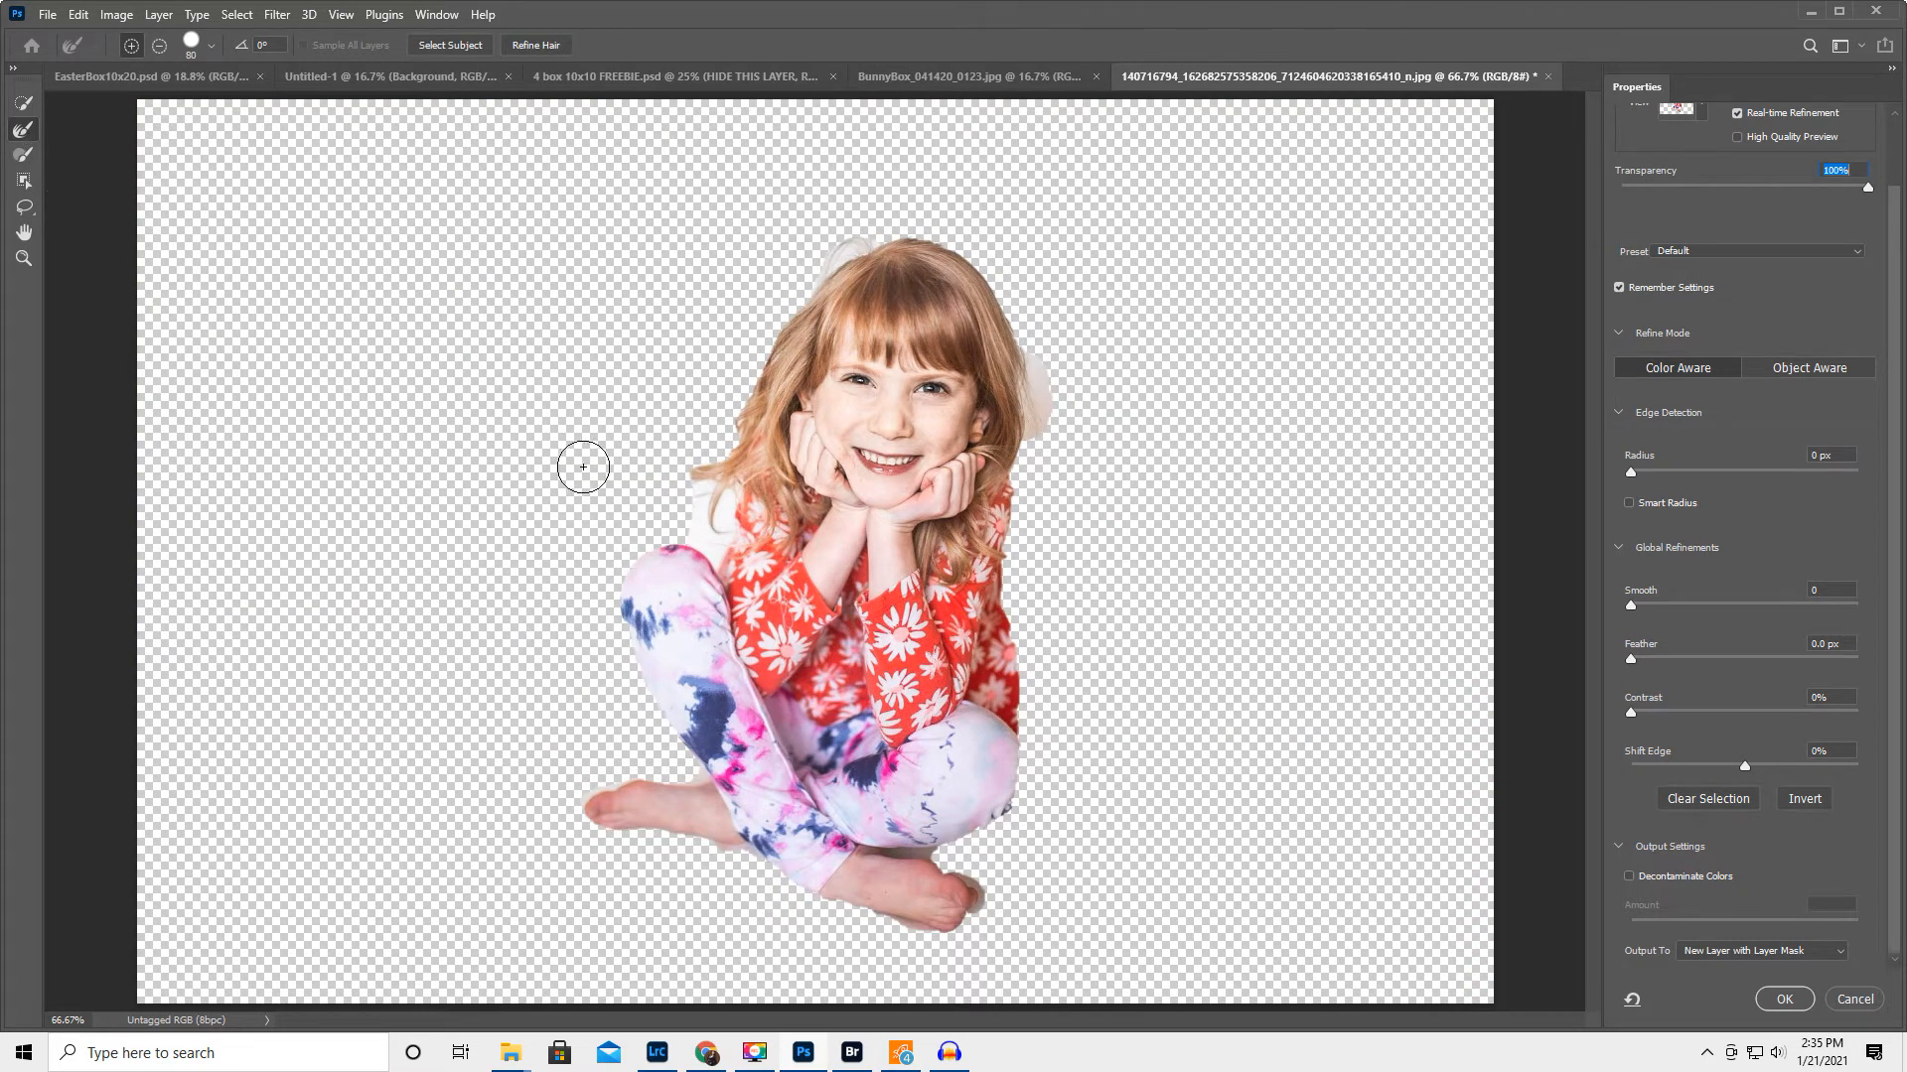
key(bracketleft)
key(bracketleft)
key(bracketleft)
key(bracketleft)
key(bracketleft)
key(bracketleft)
mouse_move(1035, 388)
mouse_down()
mouse_move(1032, 447)
mouse_move(1043, 401)
mouse_up()
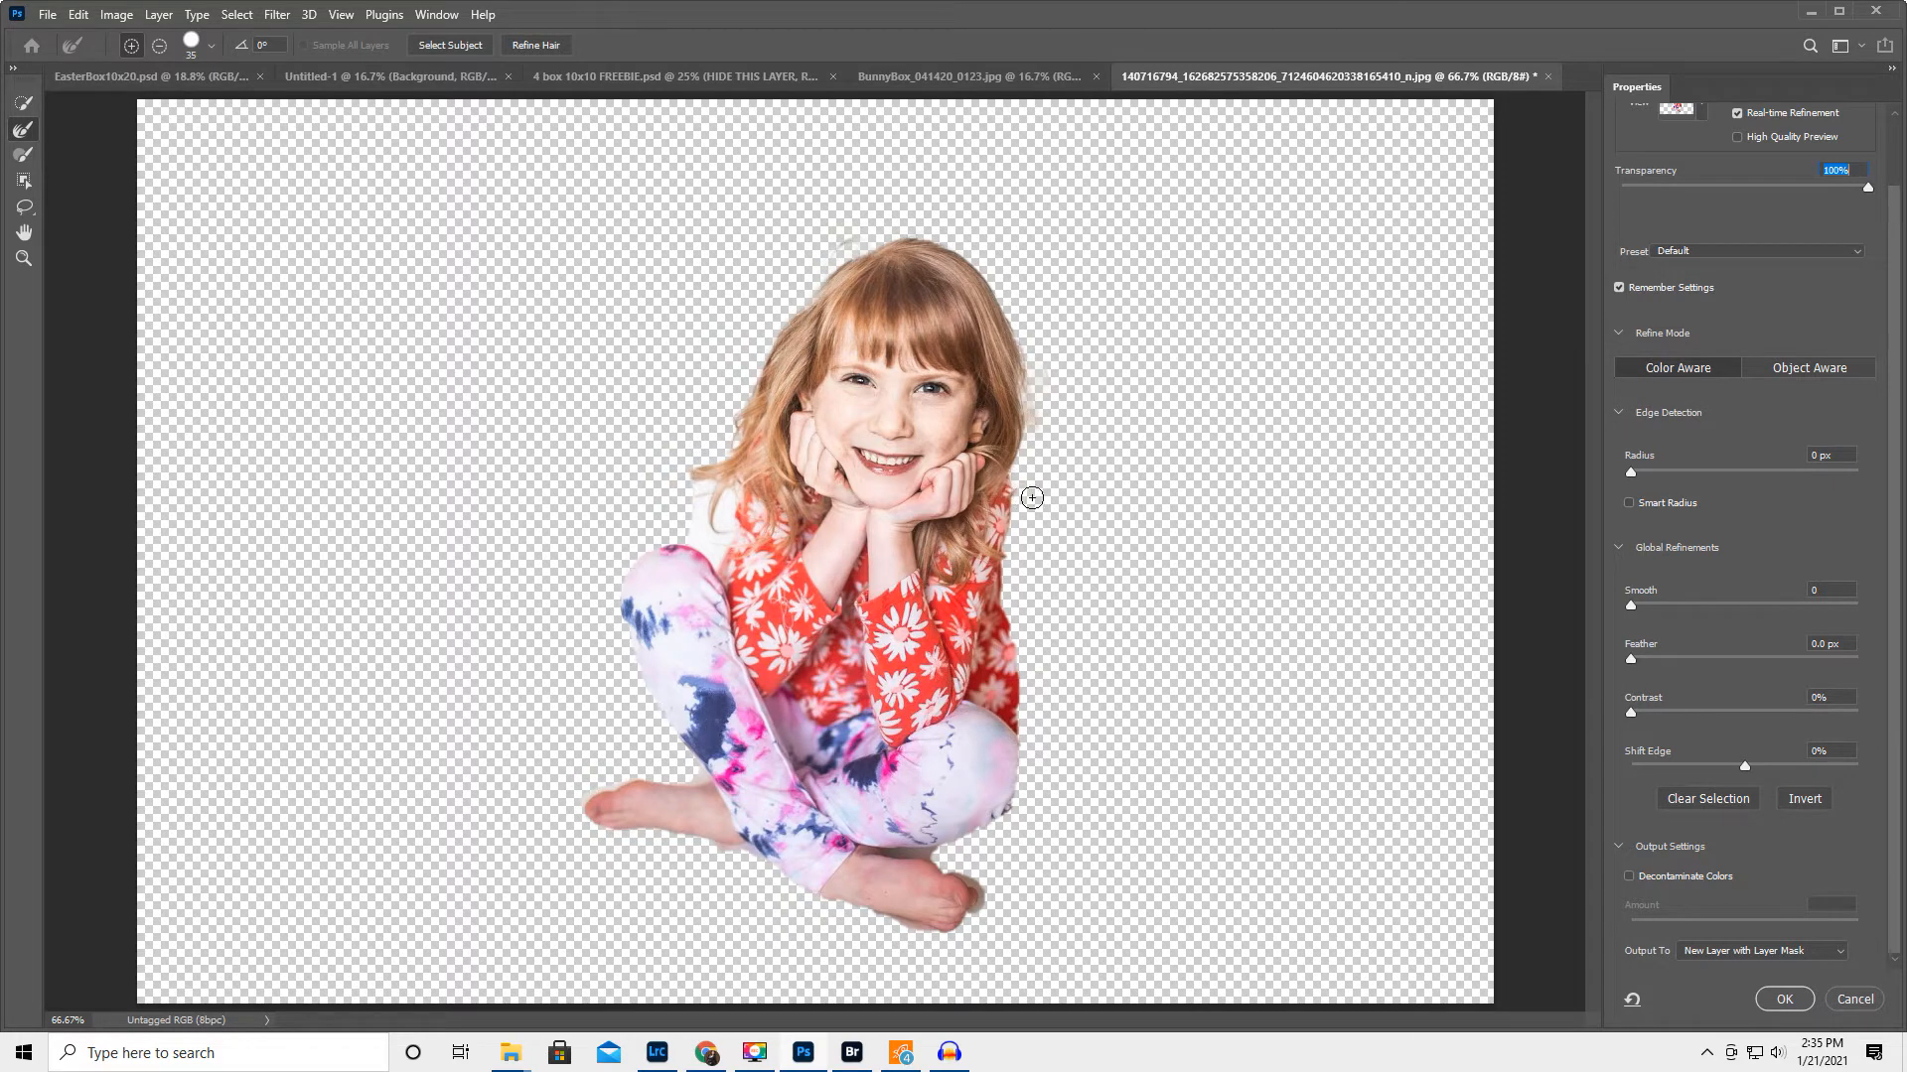
Output the refined selection of the girl to a new layer with a layer mask
scroll(1694, 956, down, 2)
click(1732, 950)
click(1721, 986)
key(Return)
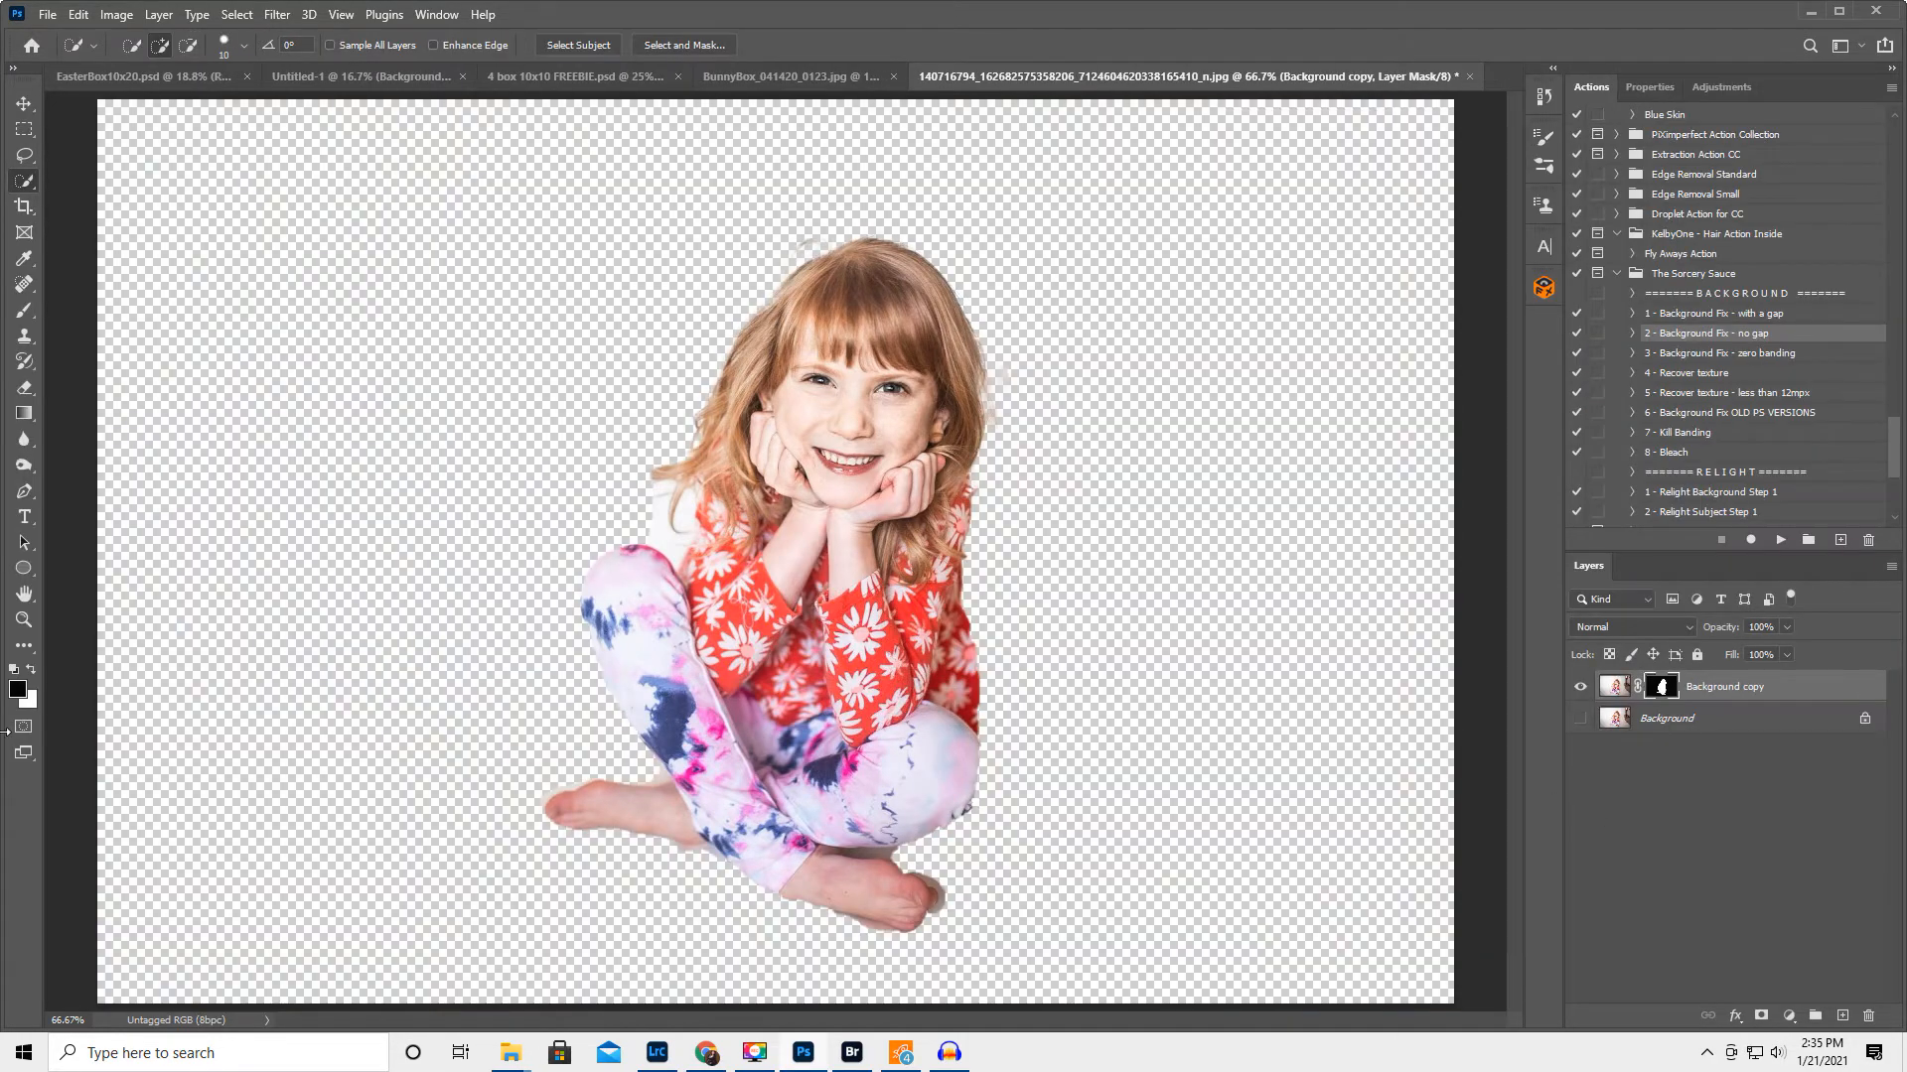
Make the original Background layer visible again and select it for editing
click(24, 619)
alt+click(613, 665)
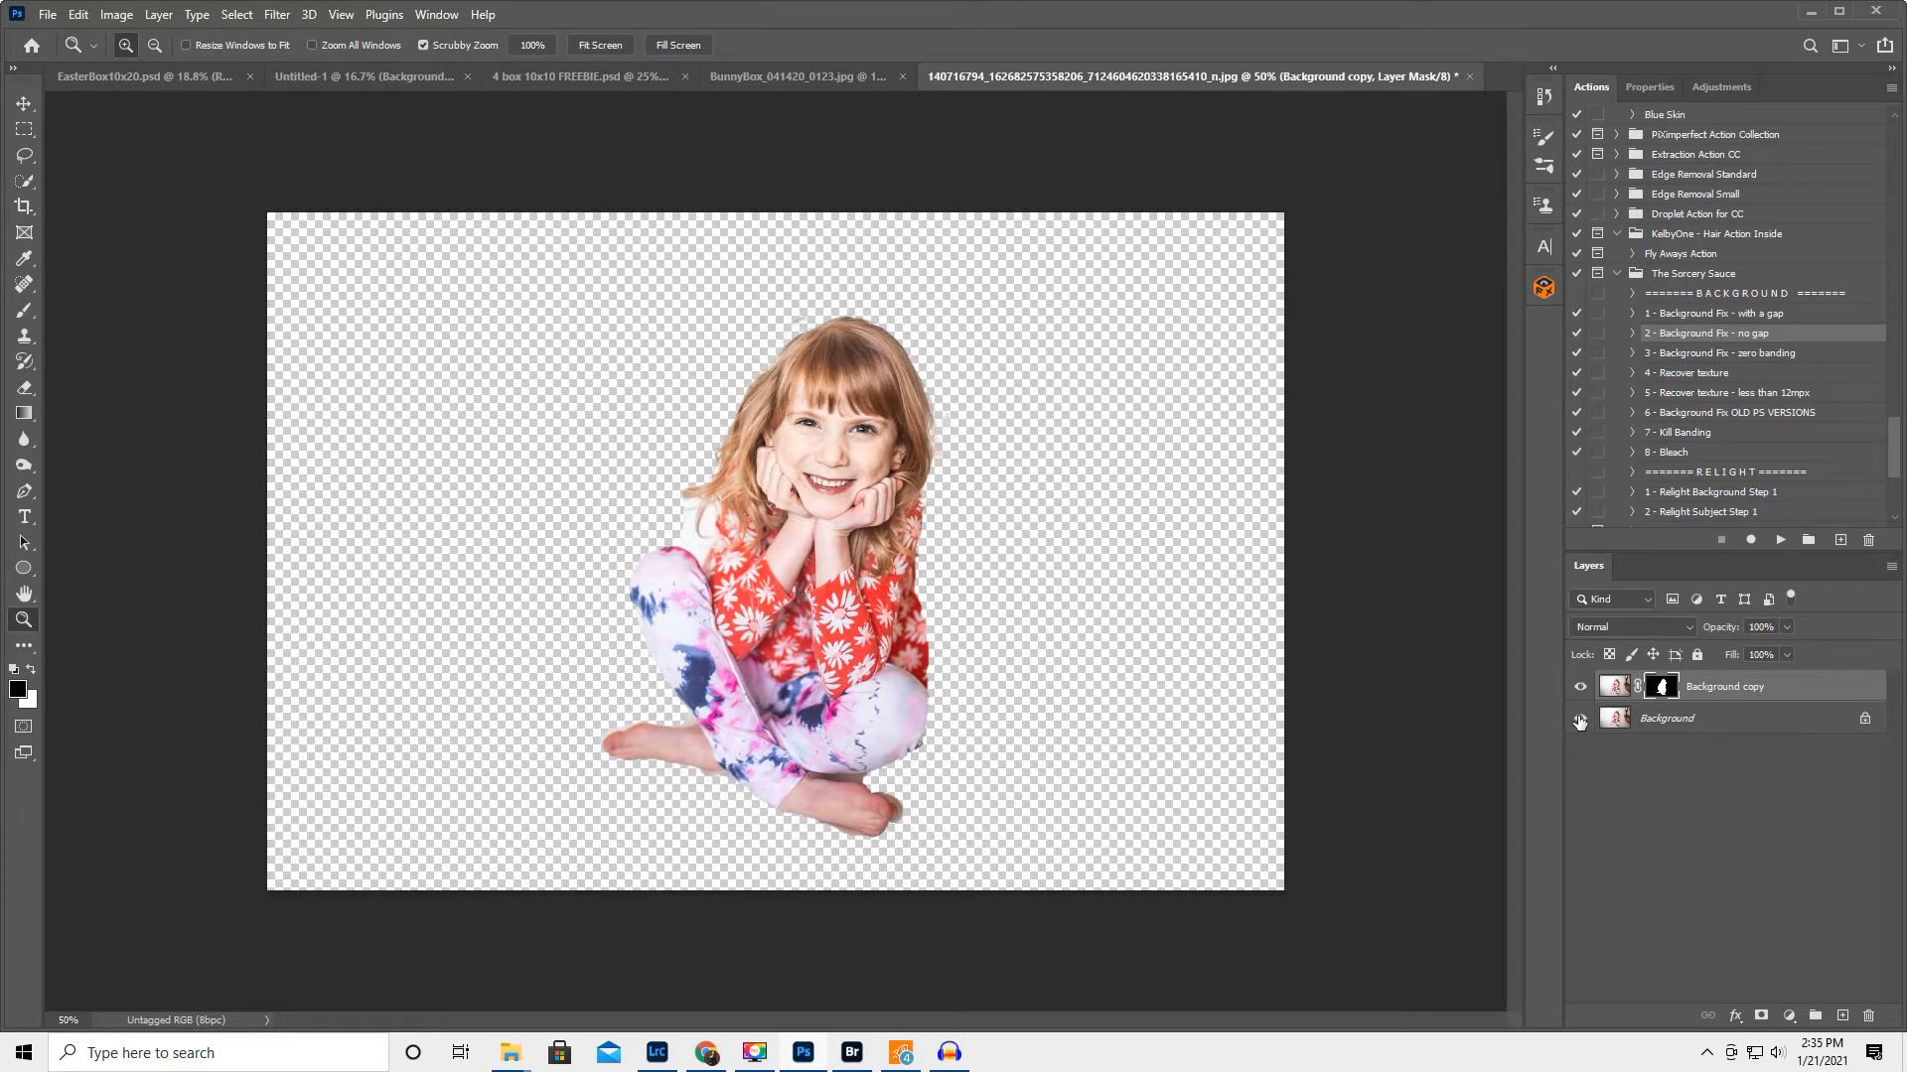
click(1579, 719)
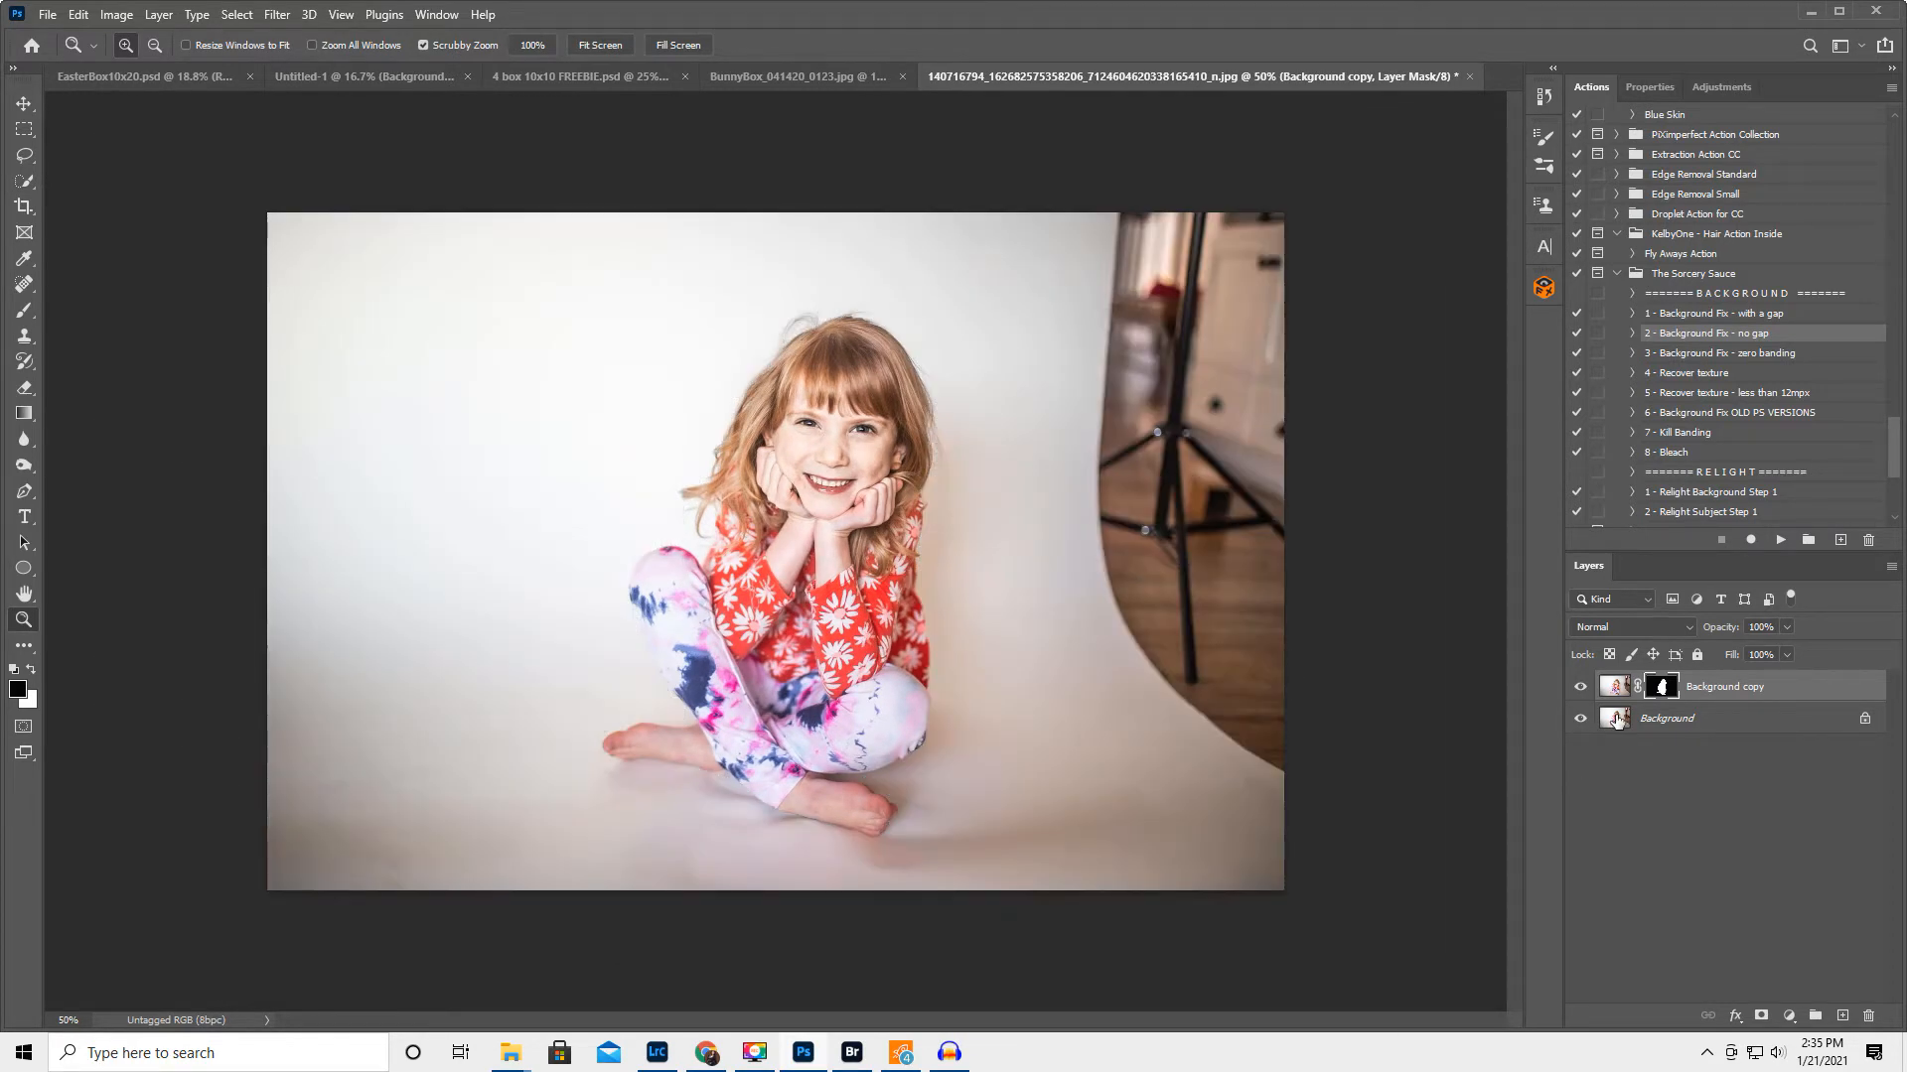
click(1617, 721)
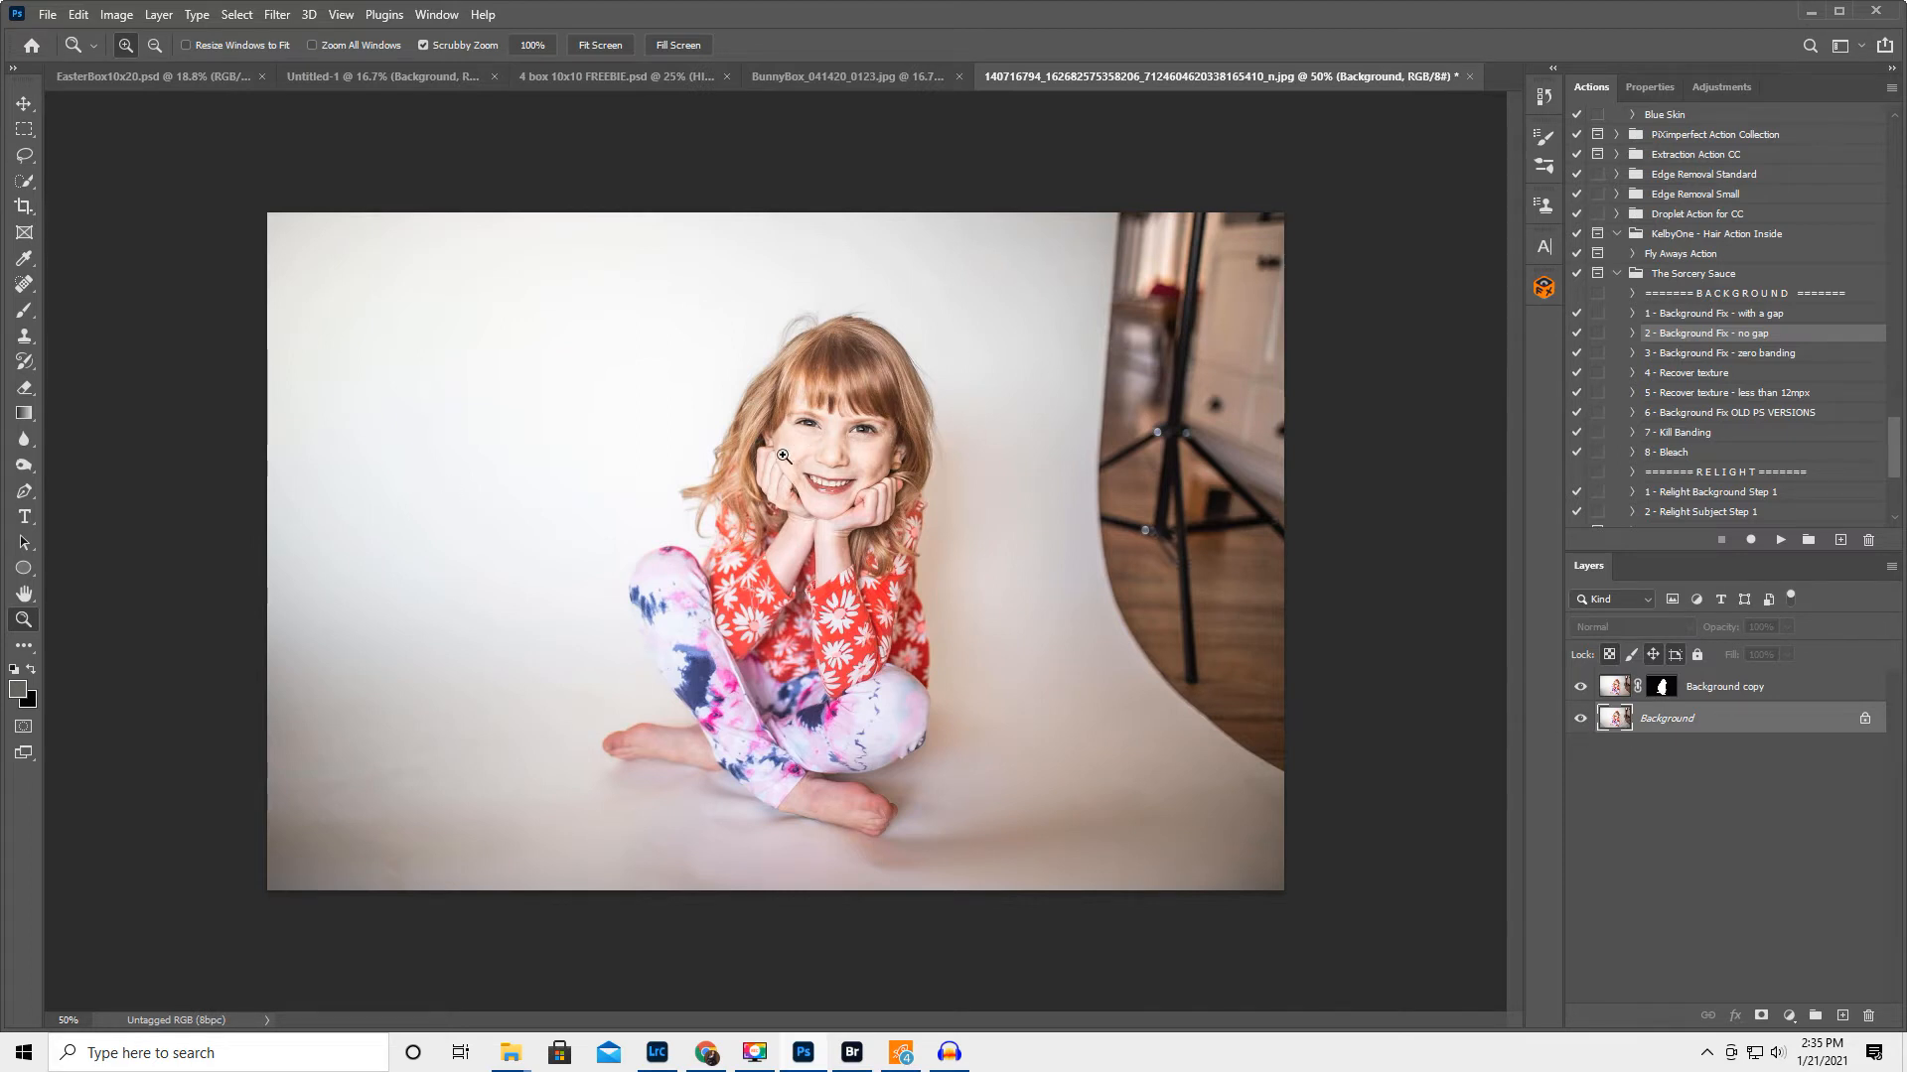
click(1716, 692)
click(1708, 723)
Paint over the upper part of the light stand on the Background layer with sampled backdrop colour, using a size 800 brush
click(25, 311)
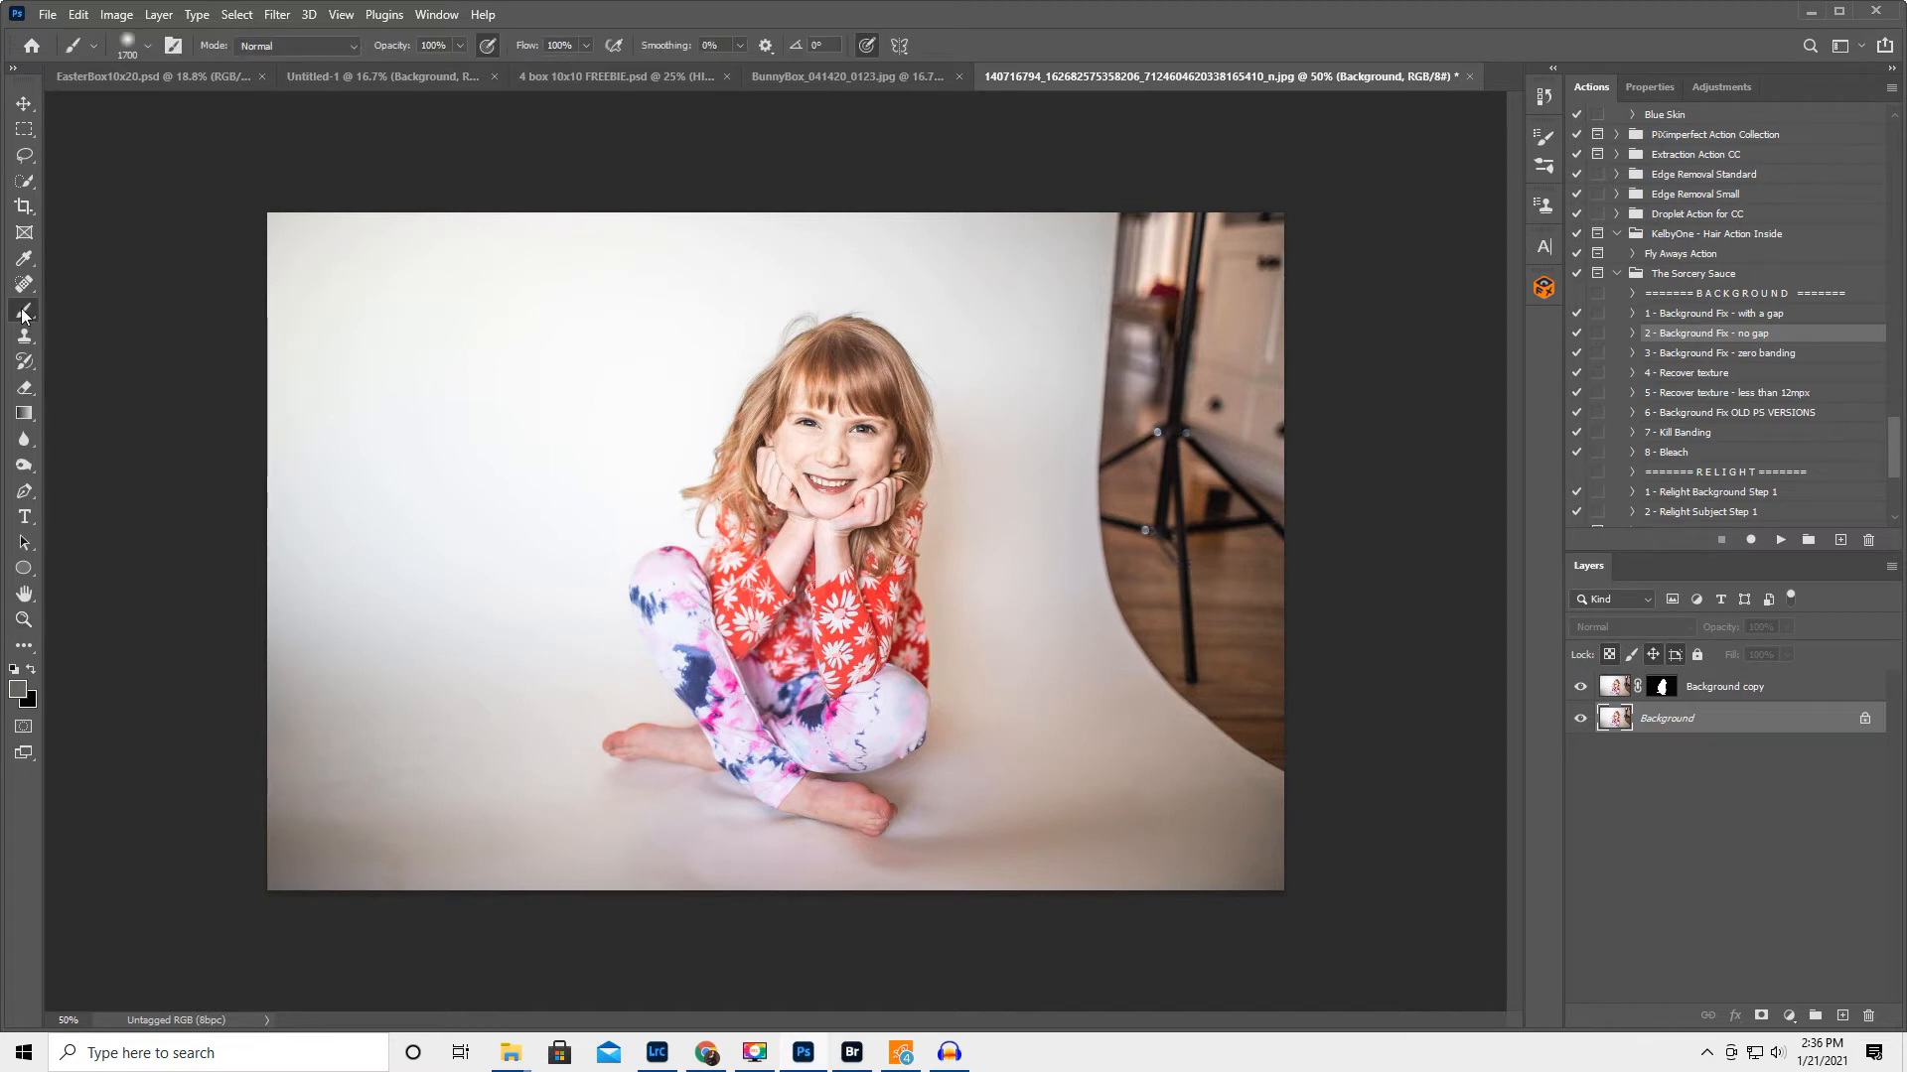
key(bracketleft)
key(bracketleft)
key(bracketleft)
key(bracketleft)
key(bracketleft)
key(bracketleft)
key(bracketleft)
key(bracketleft)
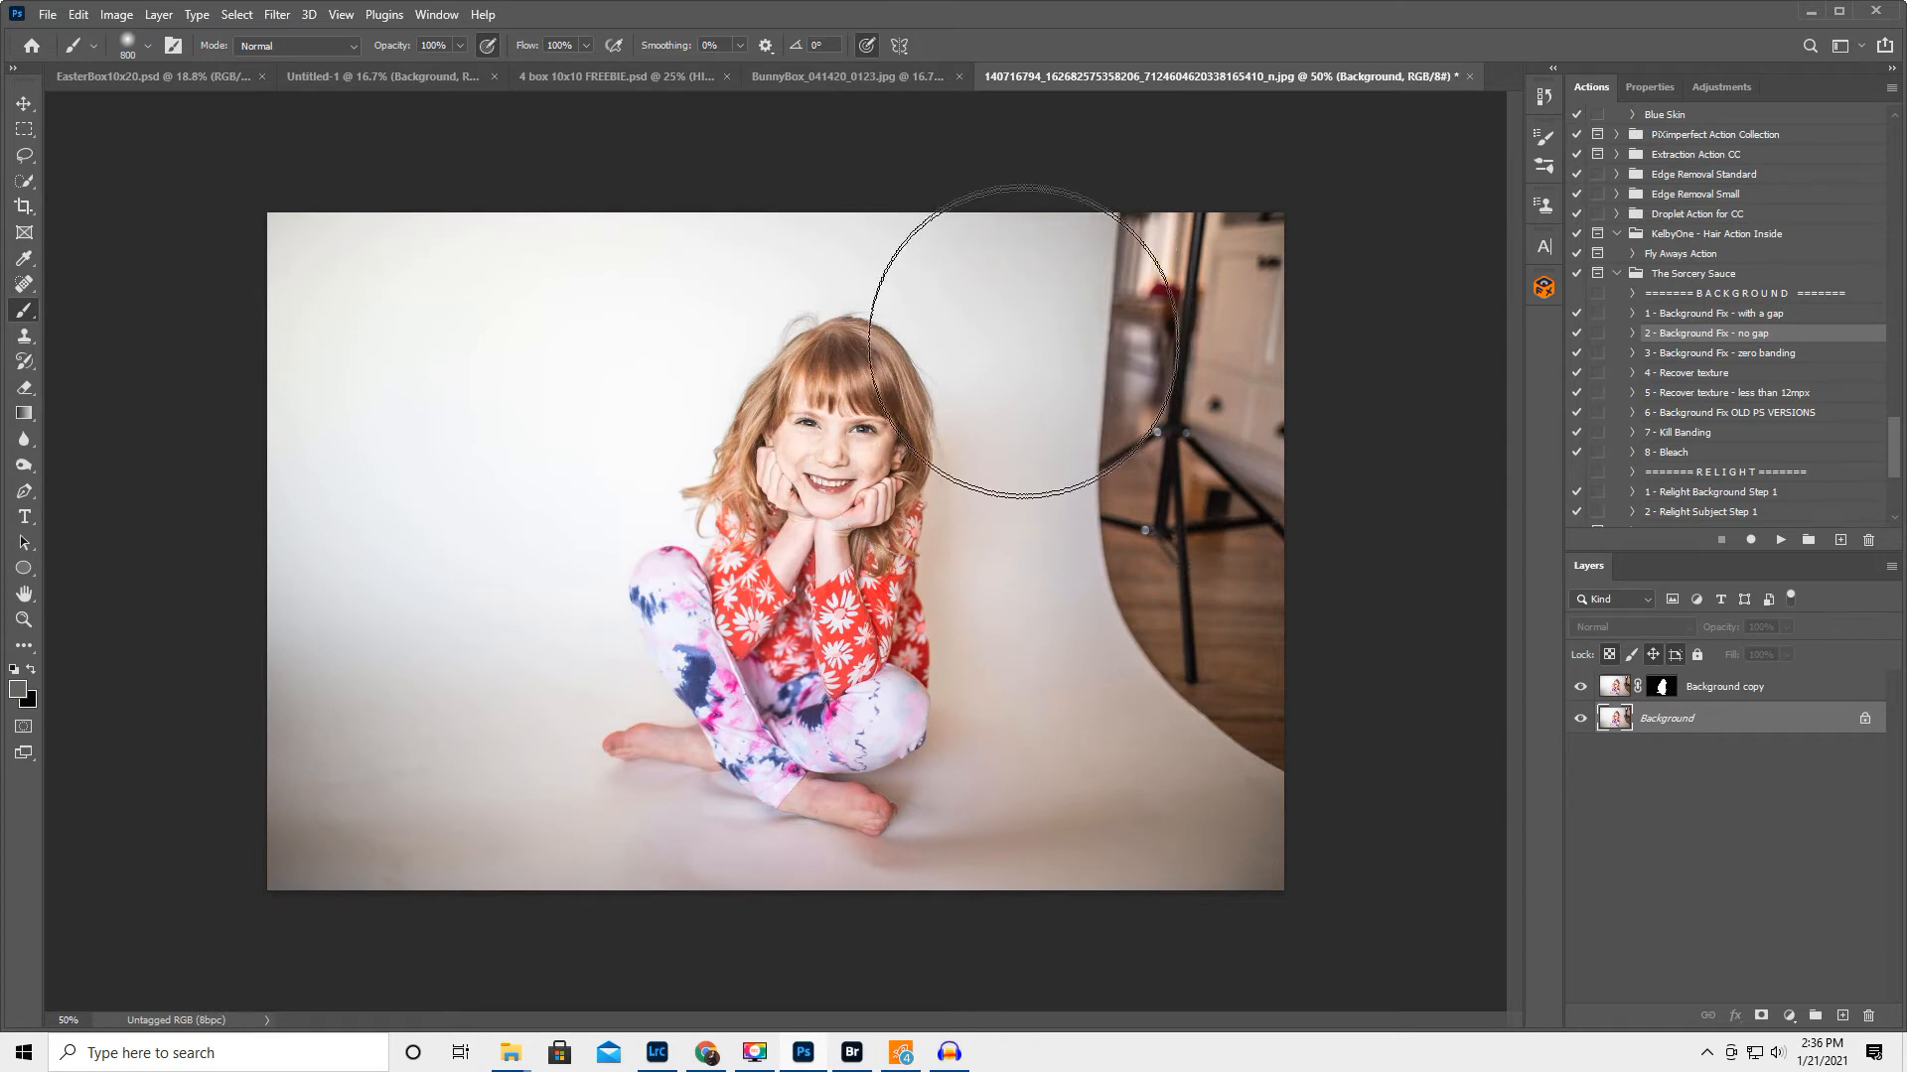
alt+click(1038, 267)
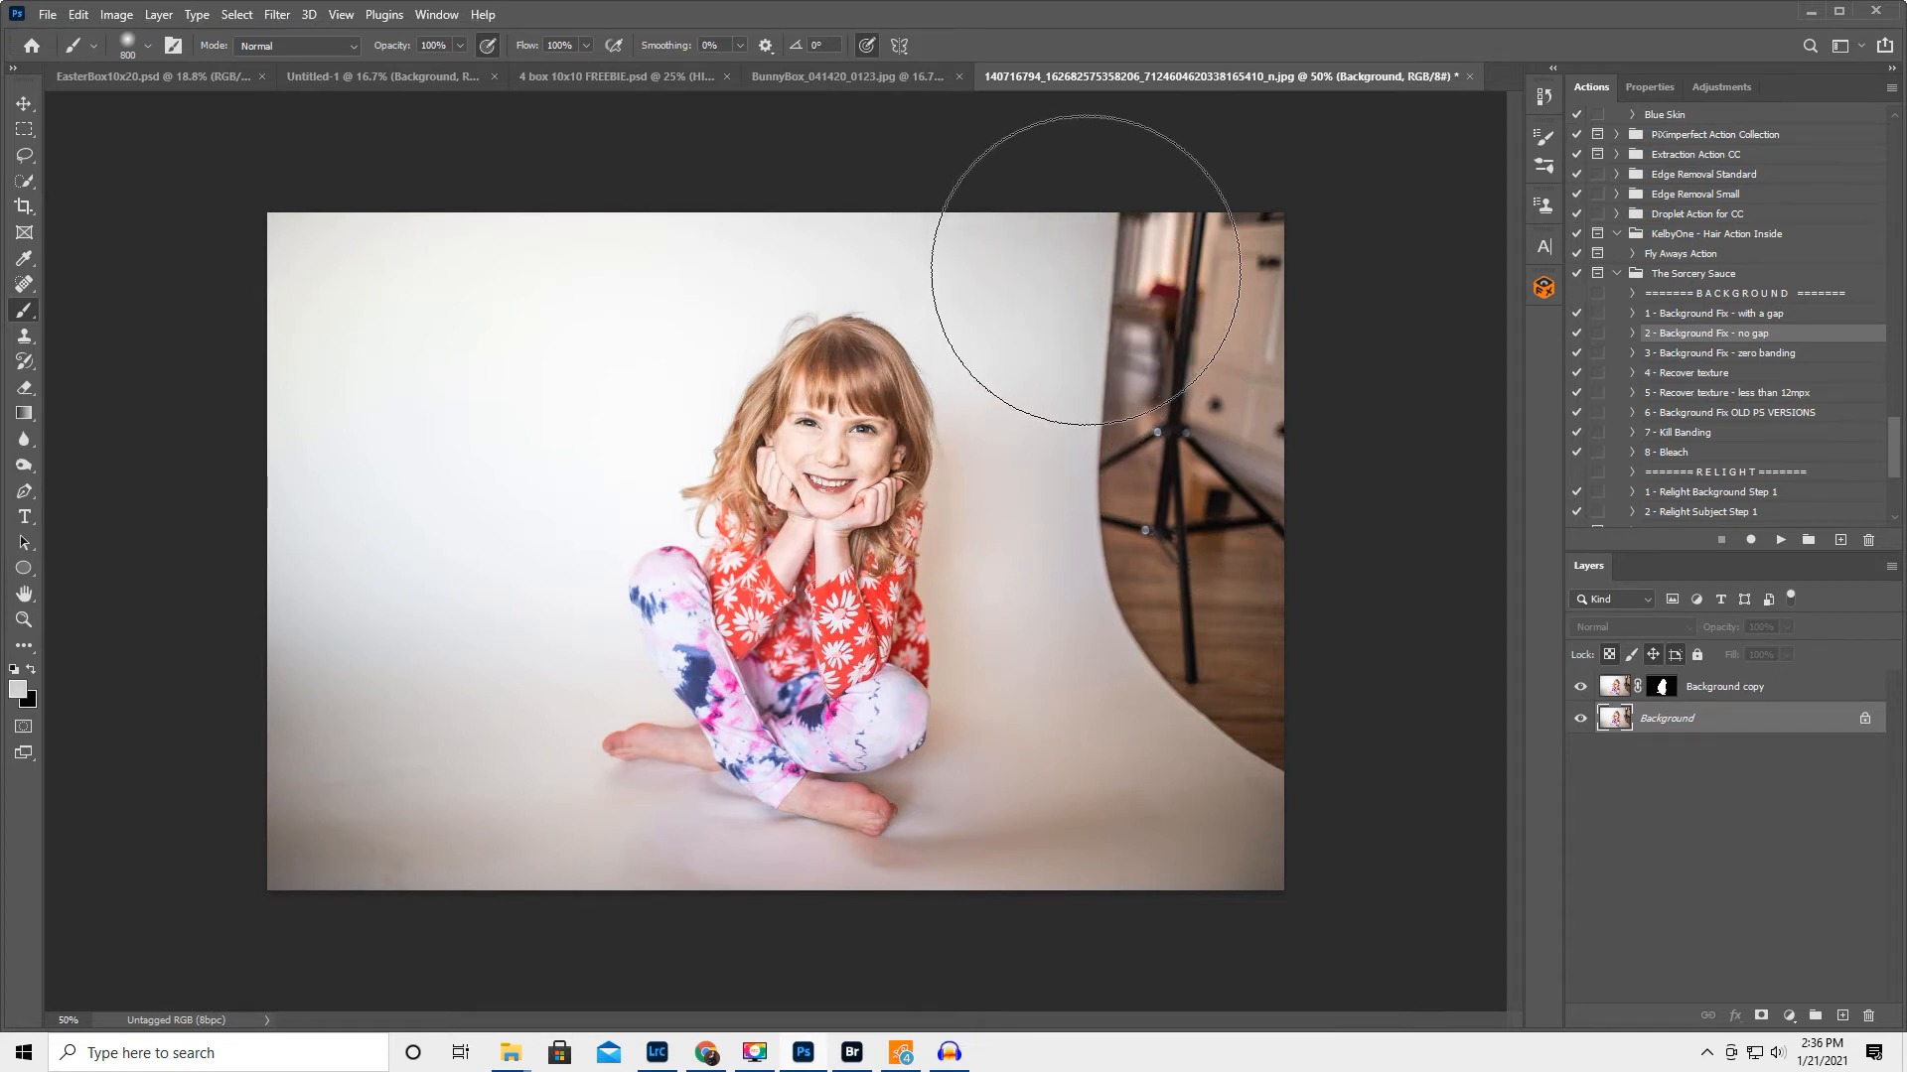
mouse_move(1073, 239)
mouse_down()
mouse_move(1318, 273)
mouse_move(1223, 250)
mouse_up()
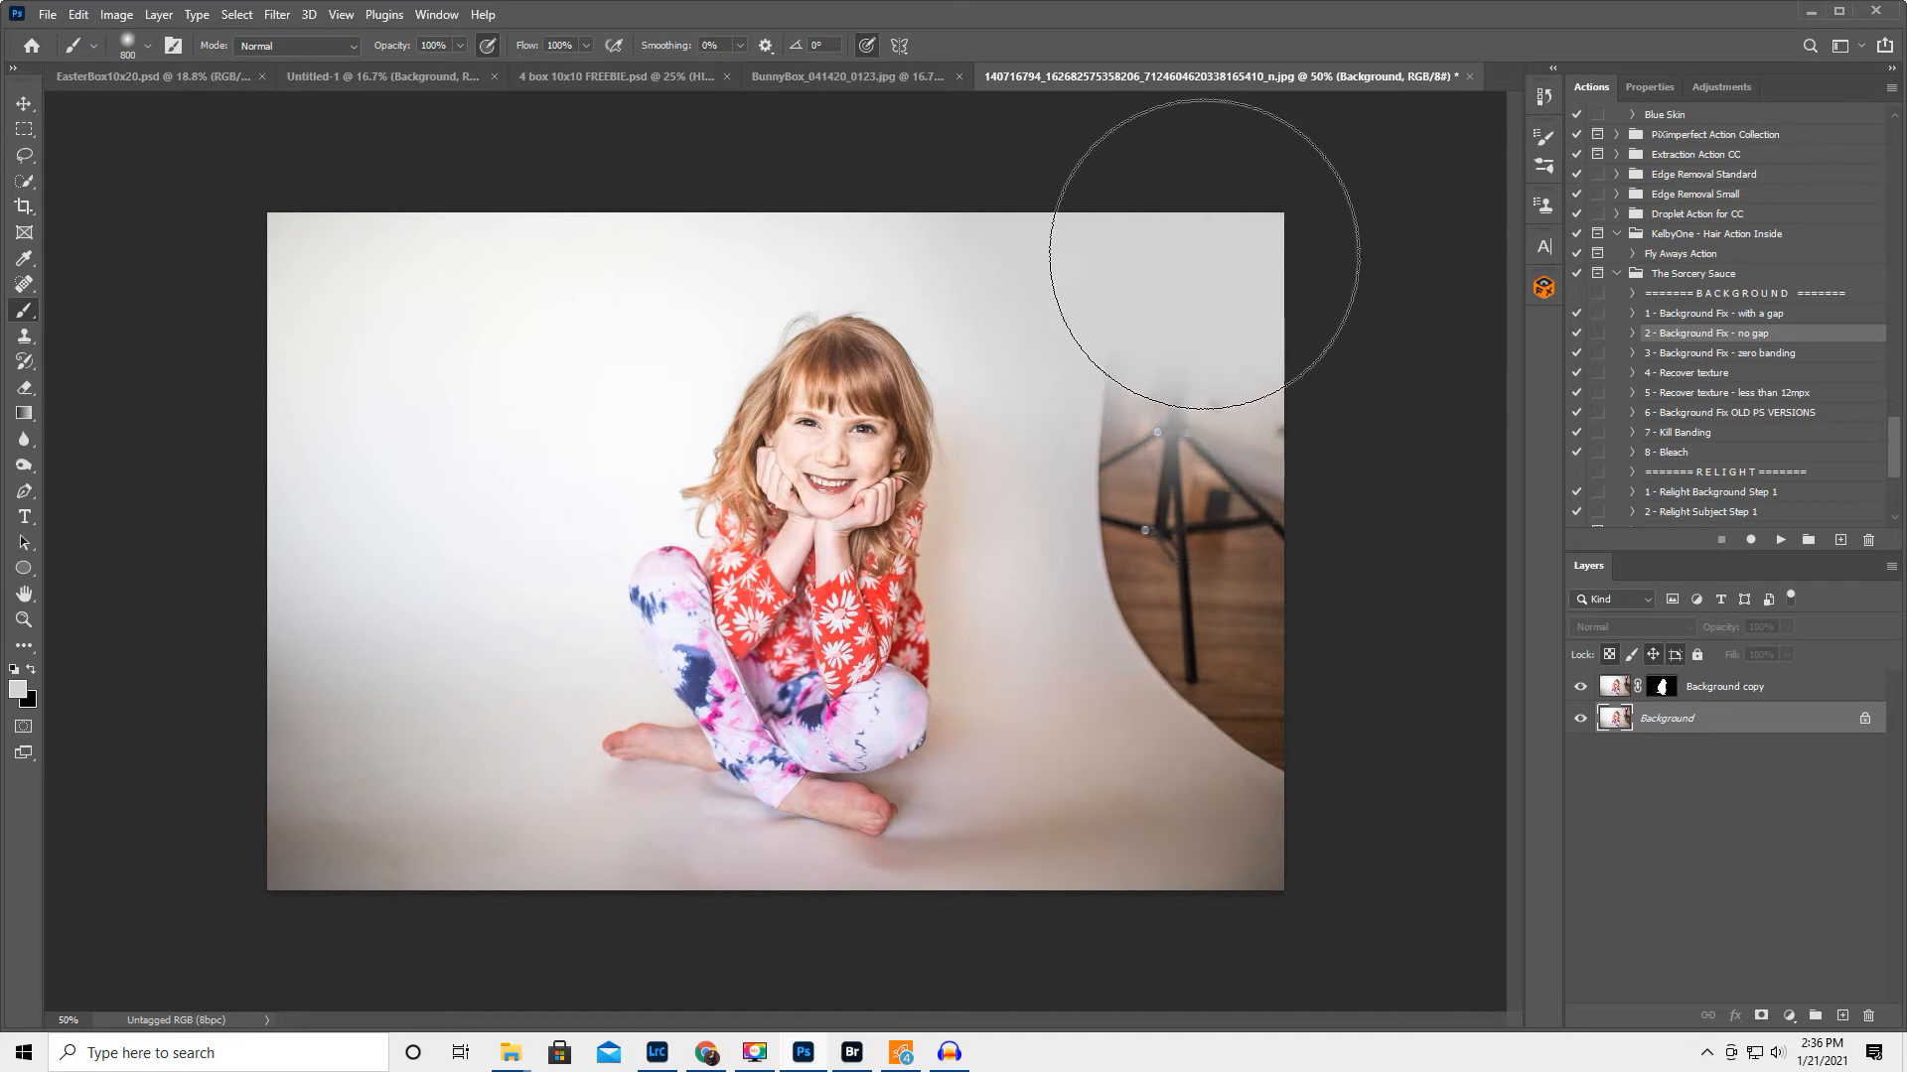
Cover the middle of the light stand with a size 400 brush, sampling the adjacent backdrop colour before each stroke
key(bracketleft)
key(bracketleft)
key(bracketleft)
key(bracketleft)
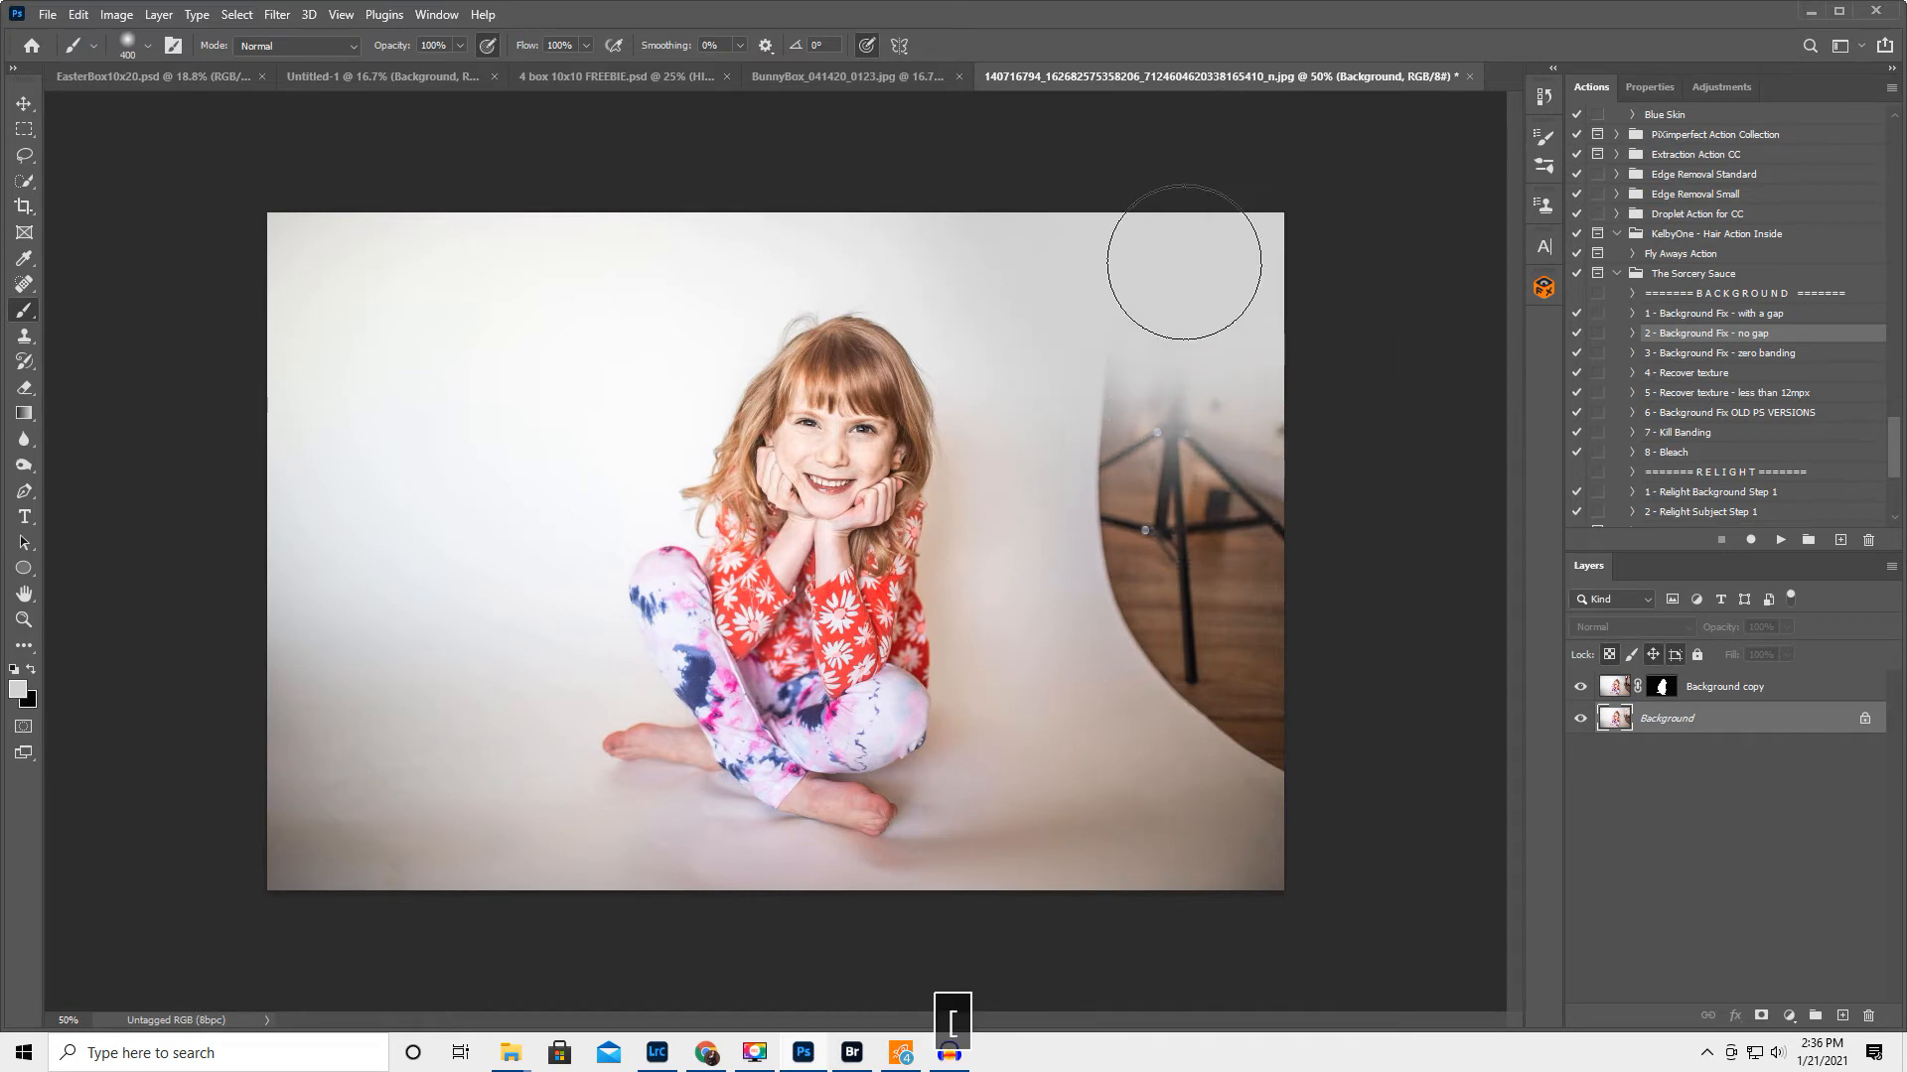
alt+click(1039, 405)
drag(1039, 405, 1281, 400)
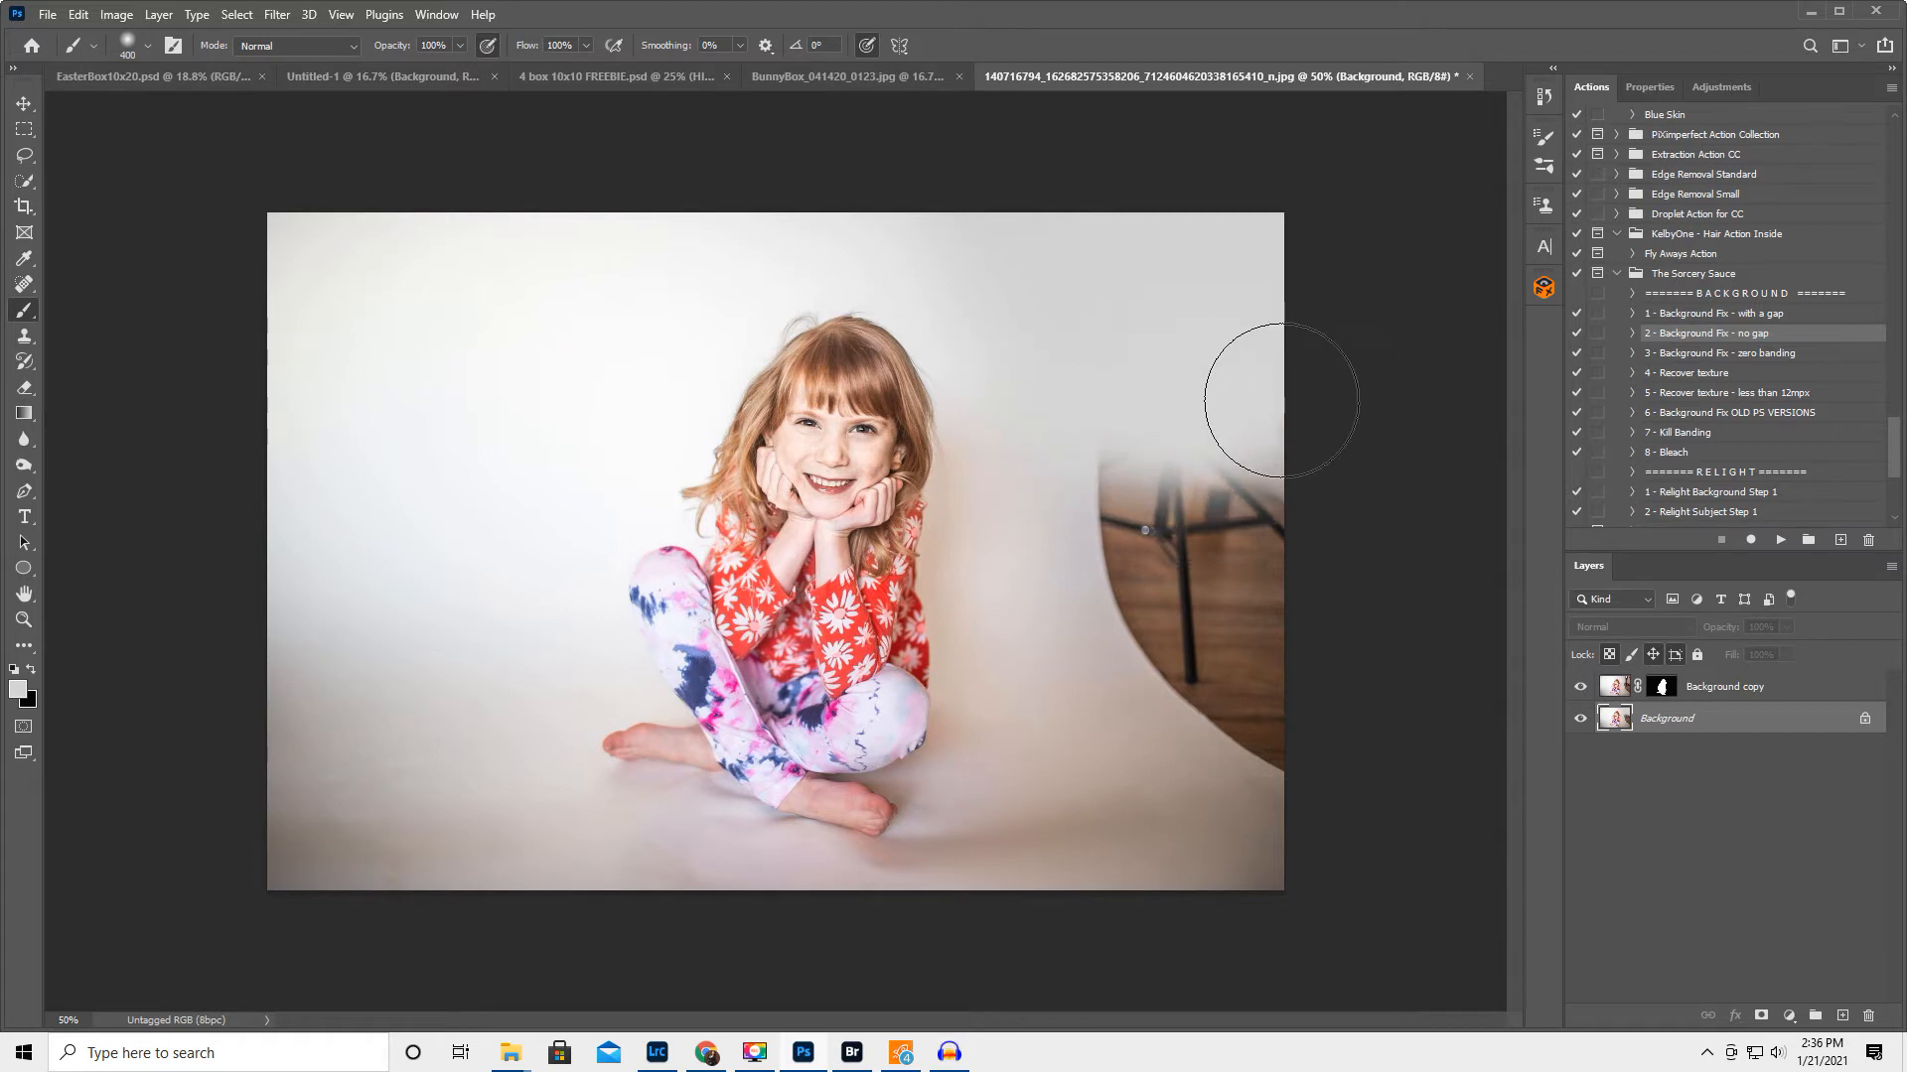
alt+click(1051, 497)
mouse_move(1051, 497)
mouse_down()
mouse_move(1288, 499)
mouse_move(1171, 502)
mouse_move(1334, 518)
mouse_move(1291, 531)
mouse_up()
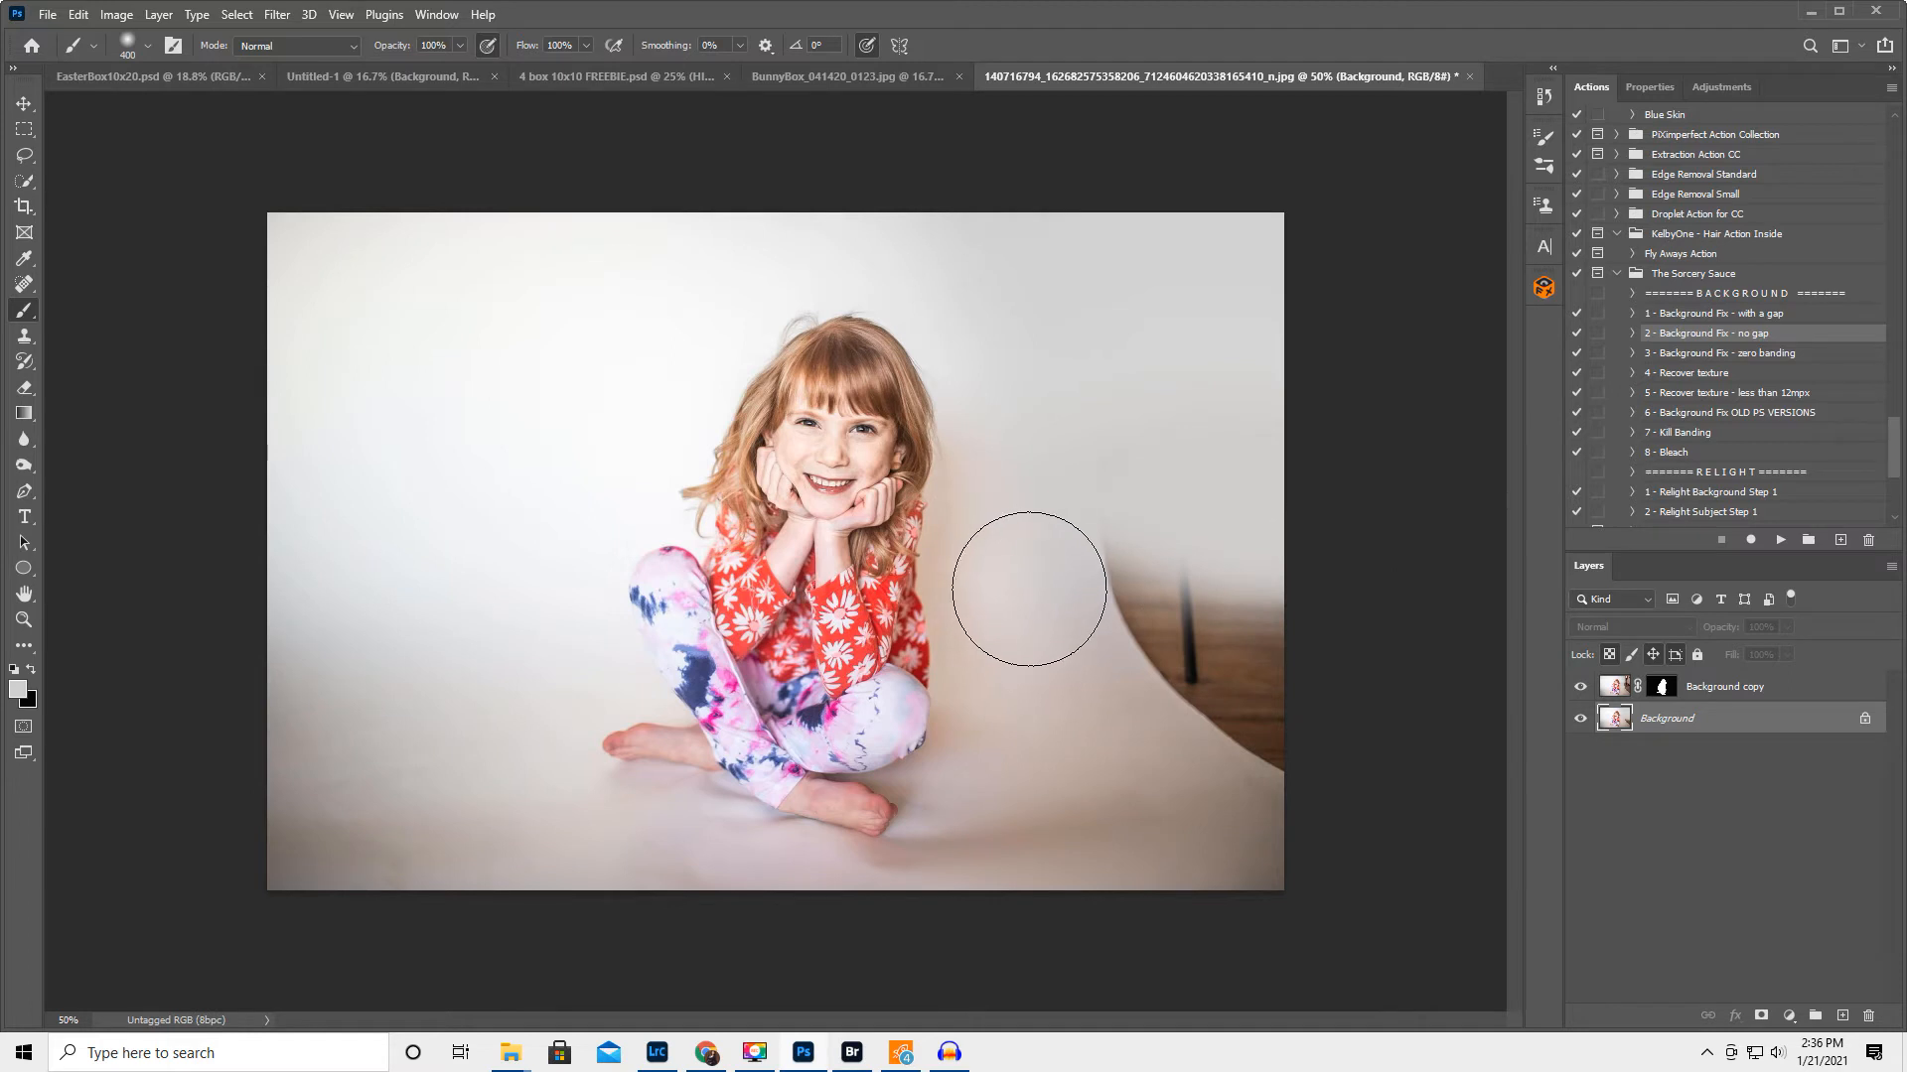
Paint the remaining stand and wooden floor with colour sampled beside each area, and check the result without the masked layer
alt+click(1039, 568)
mouse_move(1039, 568)
mouse_down()
mouse_move(1272, 566)
mouse_move(1335, 586)
mouse_up()
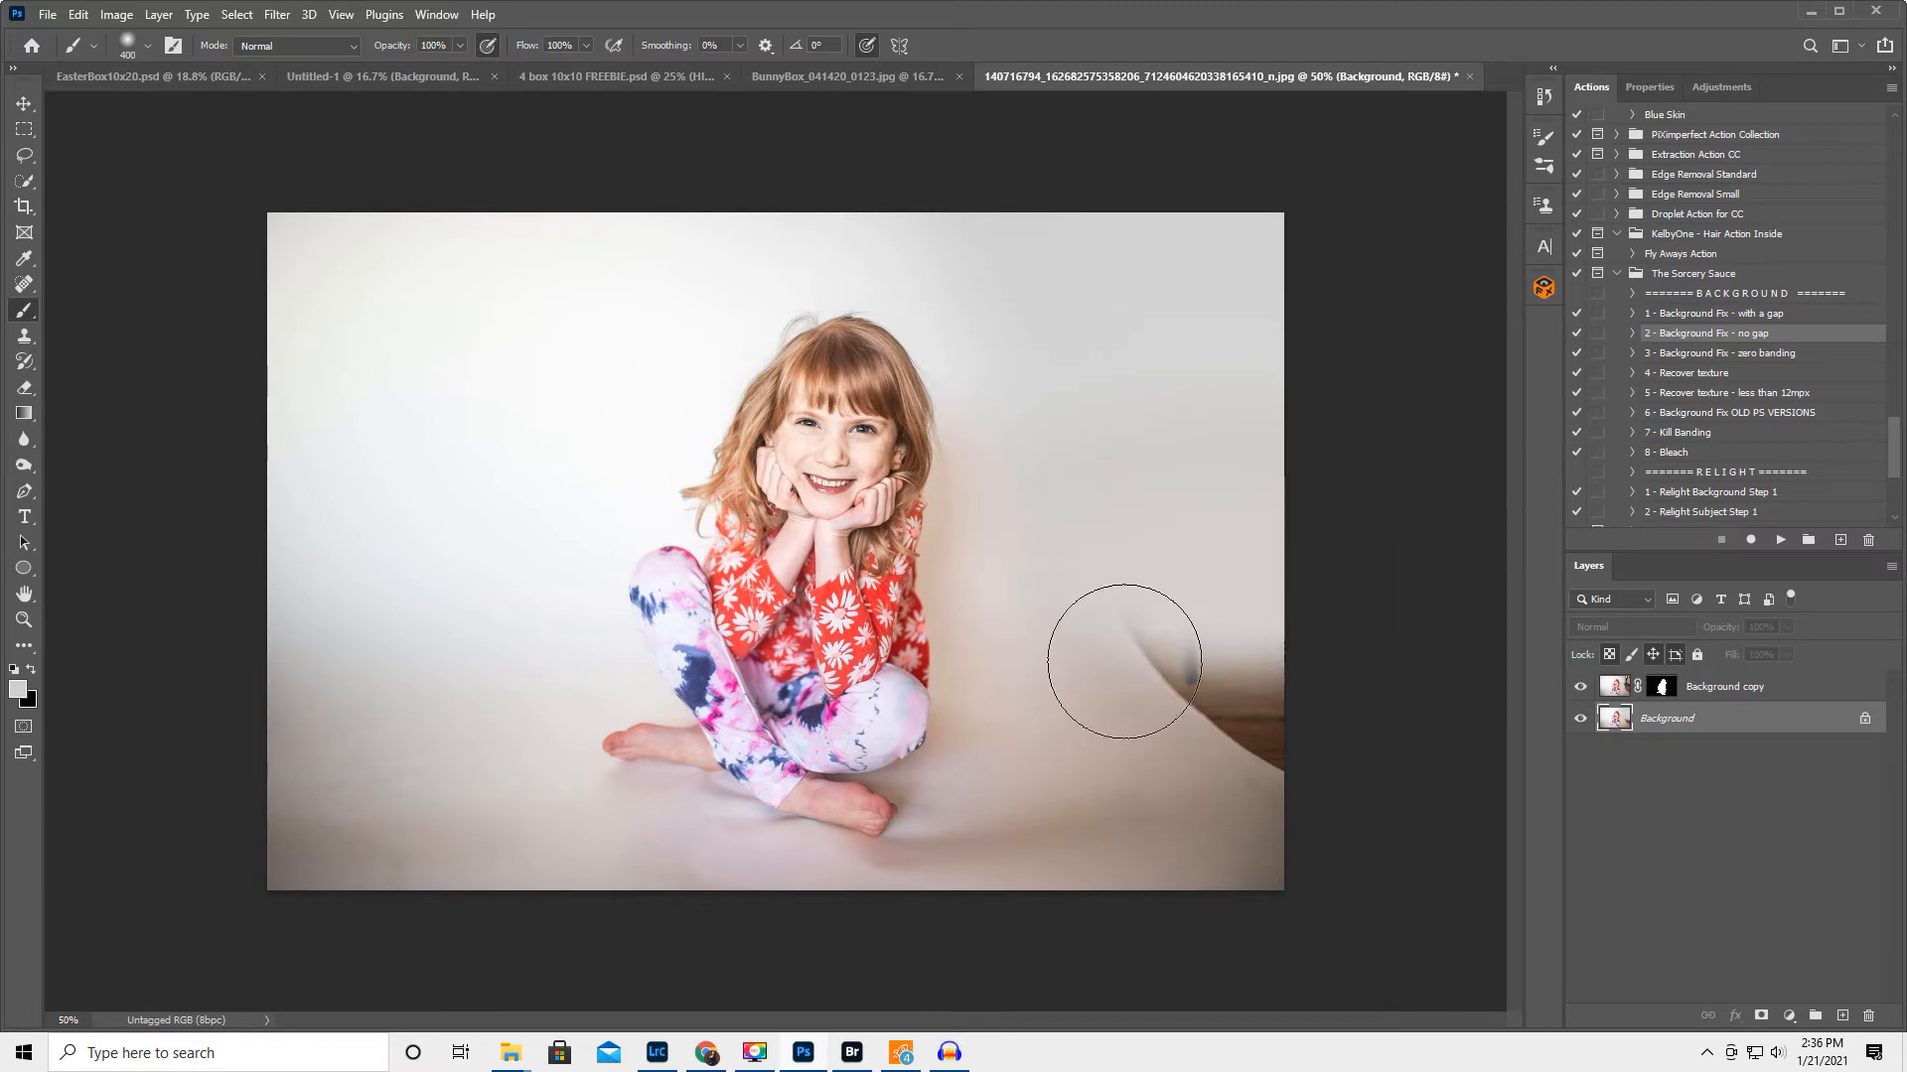
alt+click(1025, 670)
drag(1025, 670, 1332, 694)
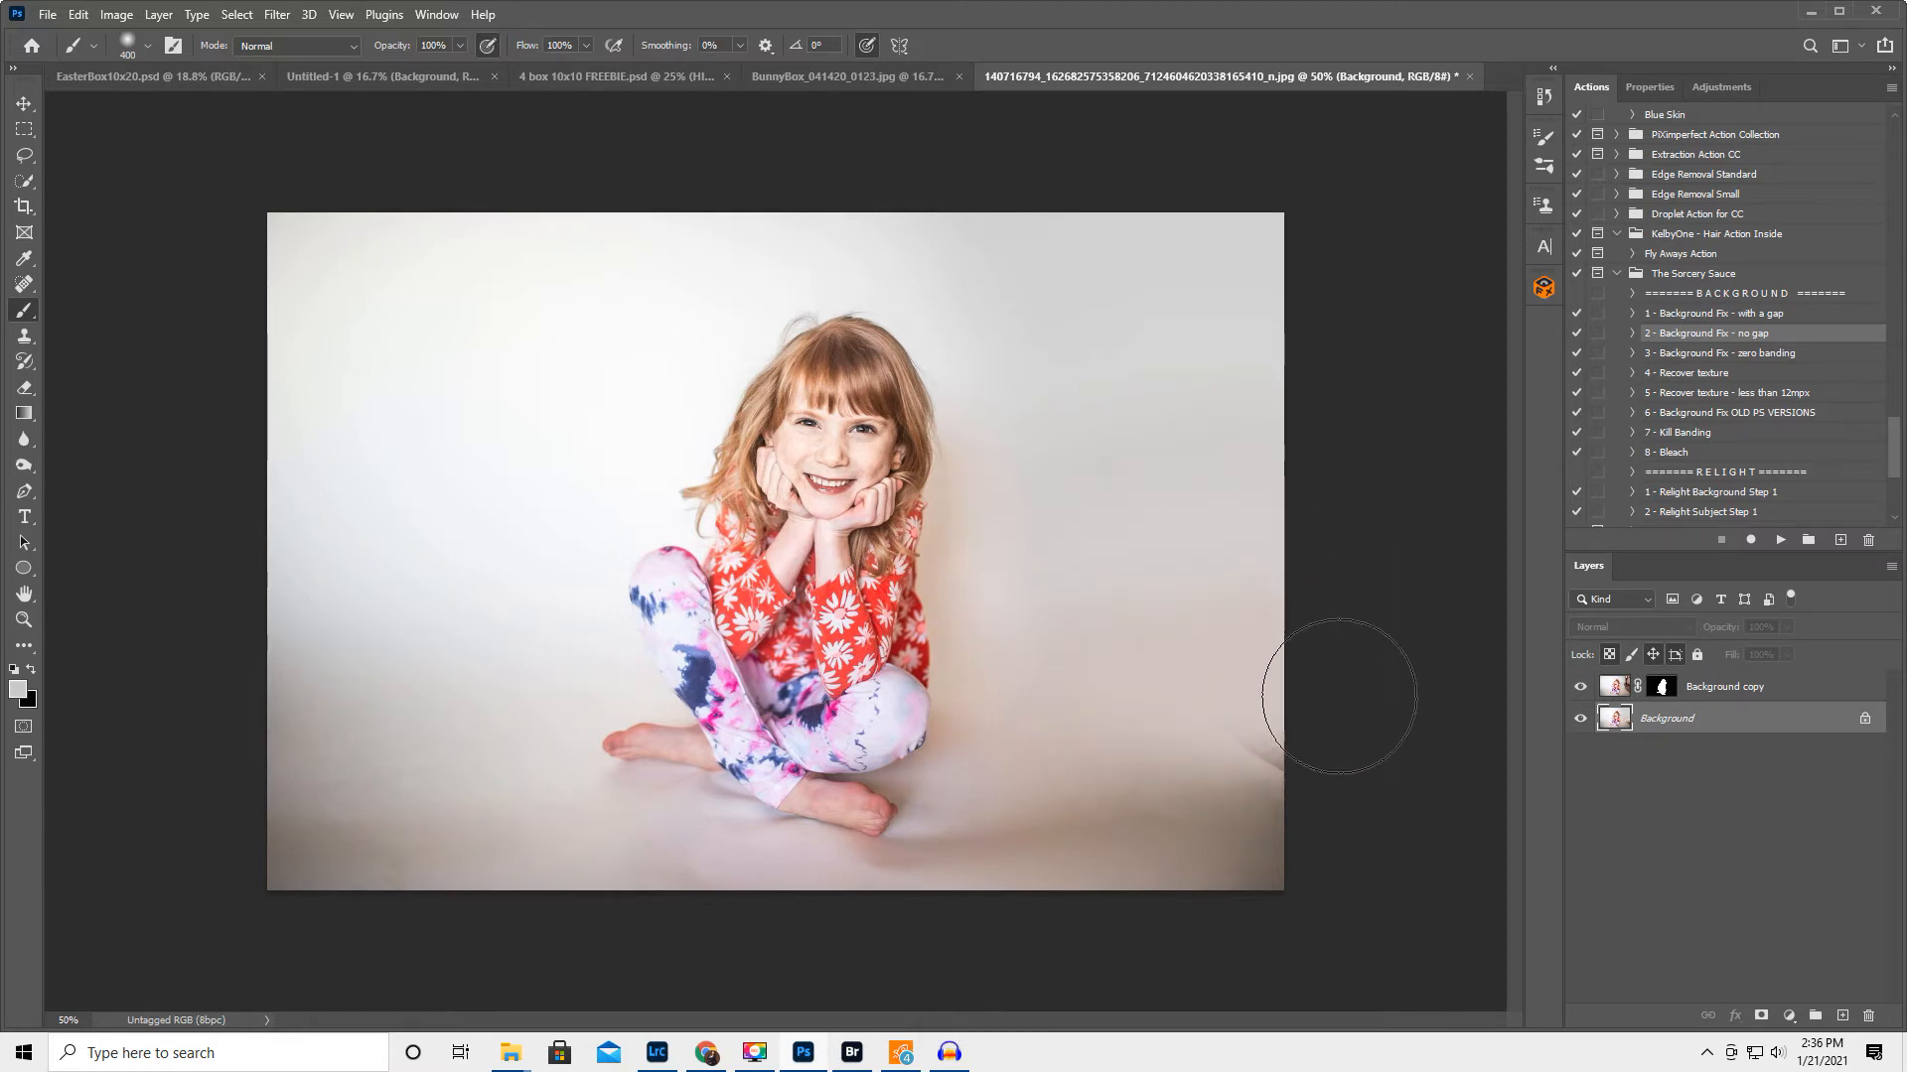
alt+click(1043, 771)
drag(1128, 779, 1308, 784)
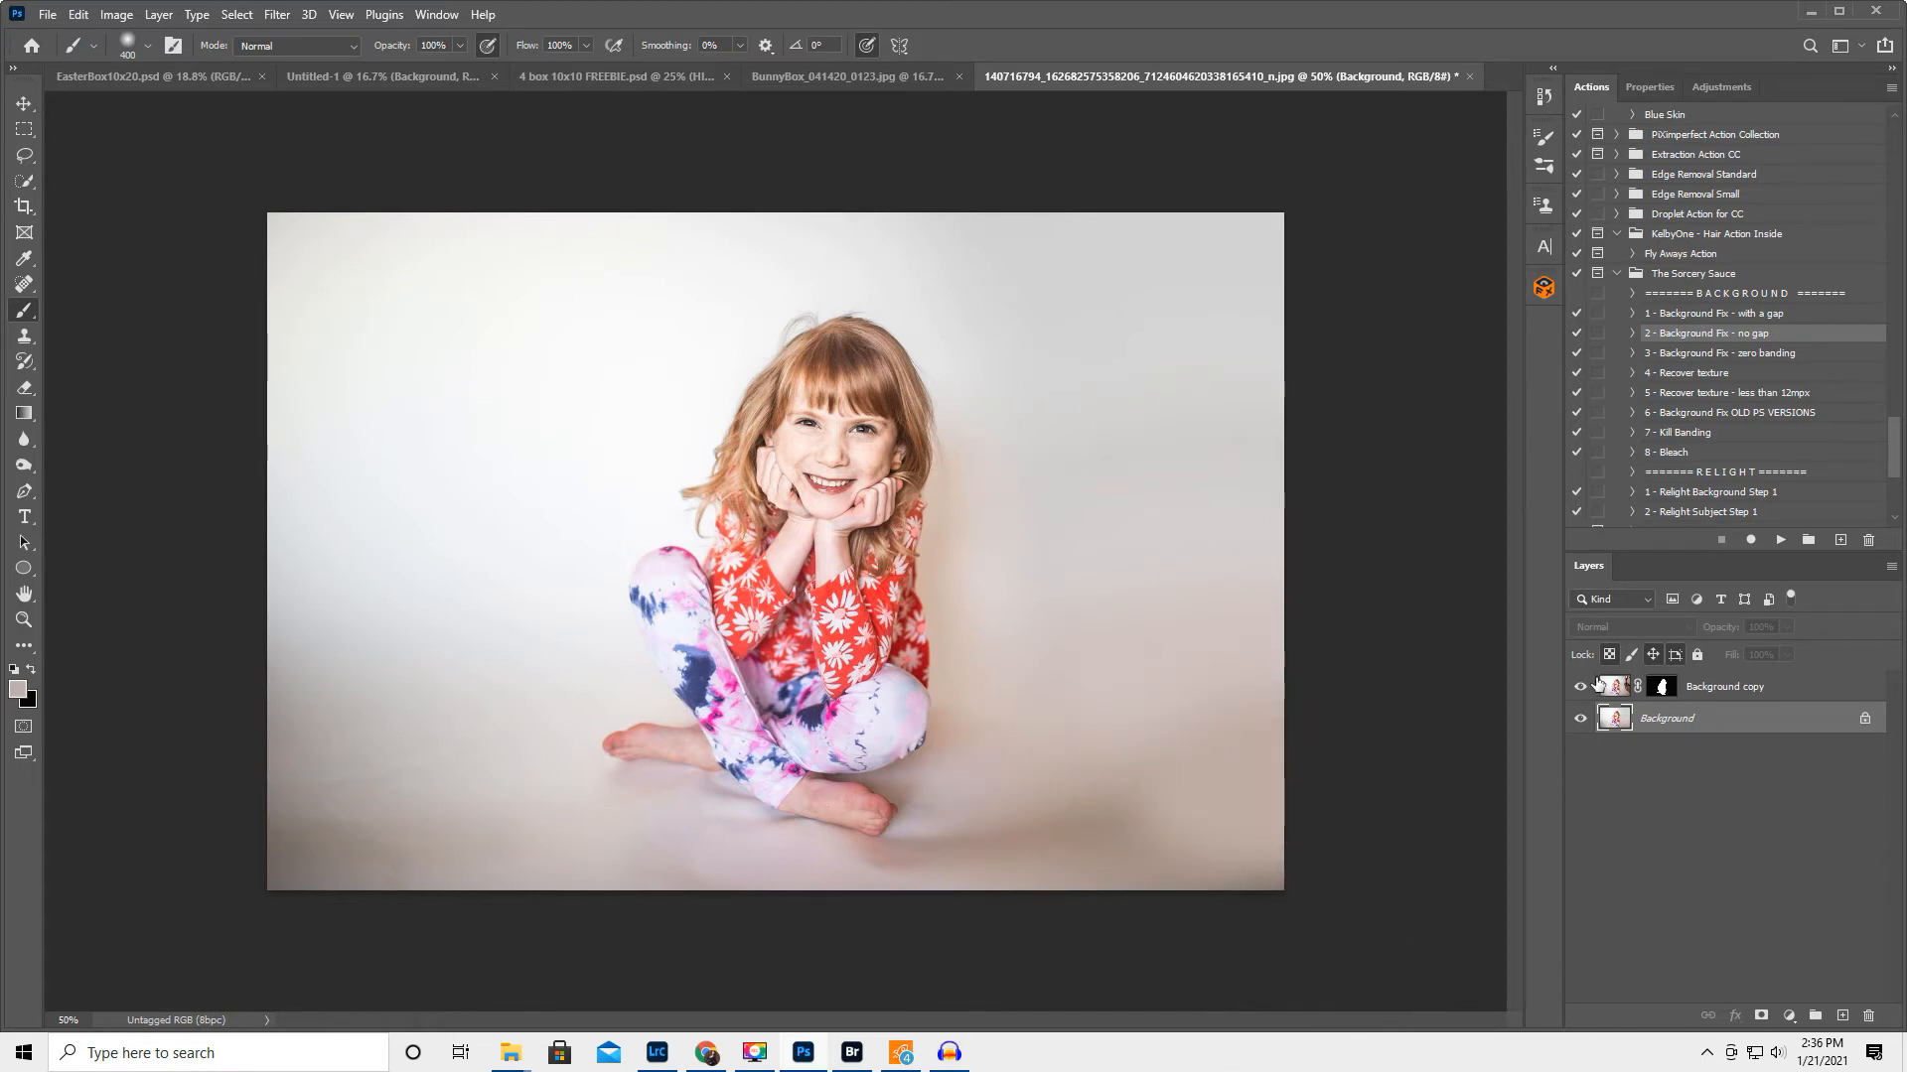
click(1580, 687)
click(1579, 690)
Undo all the brush strokes covering the light stand and room
key(ctrl+z)
key(ctrl+z)
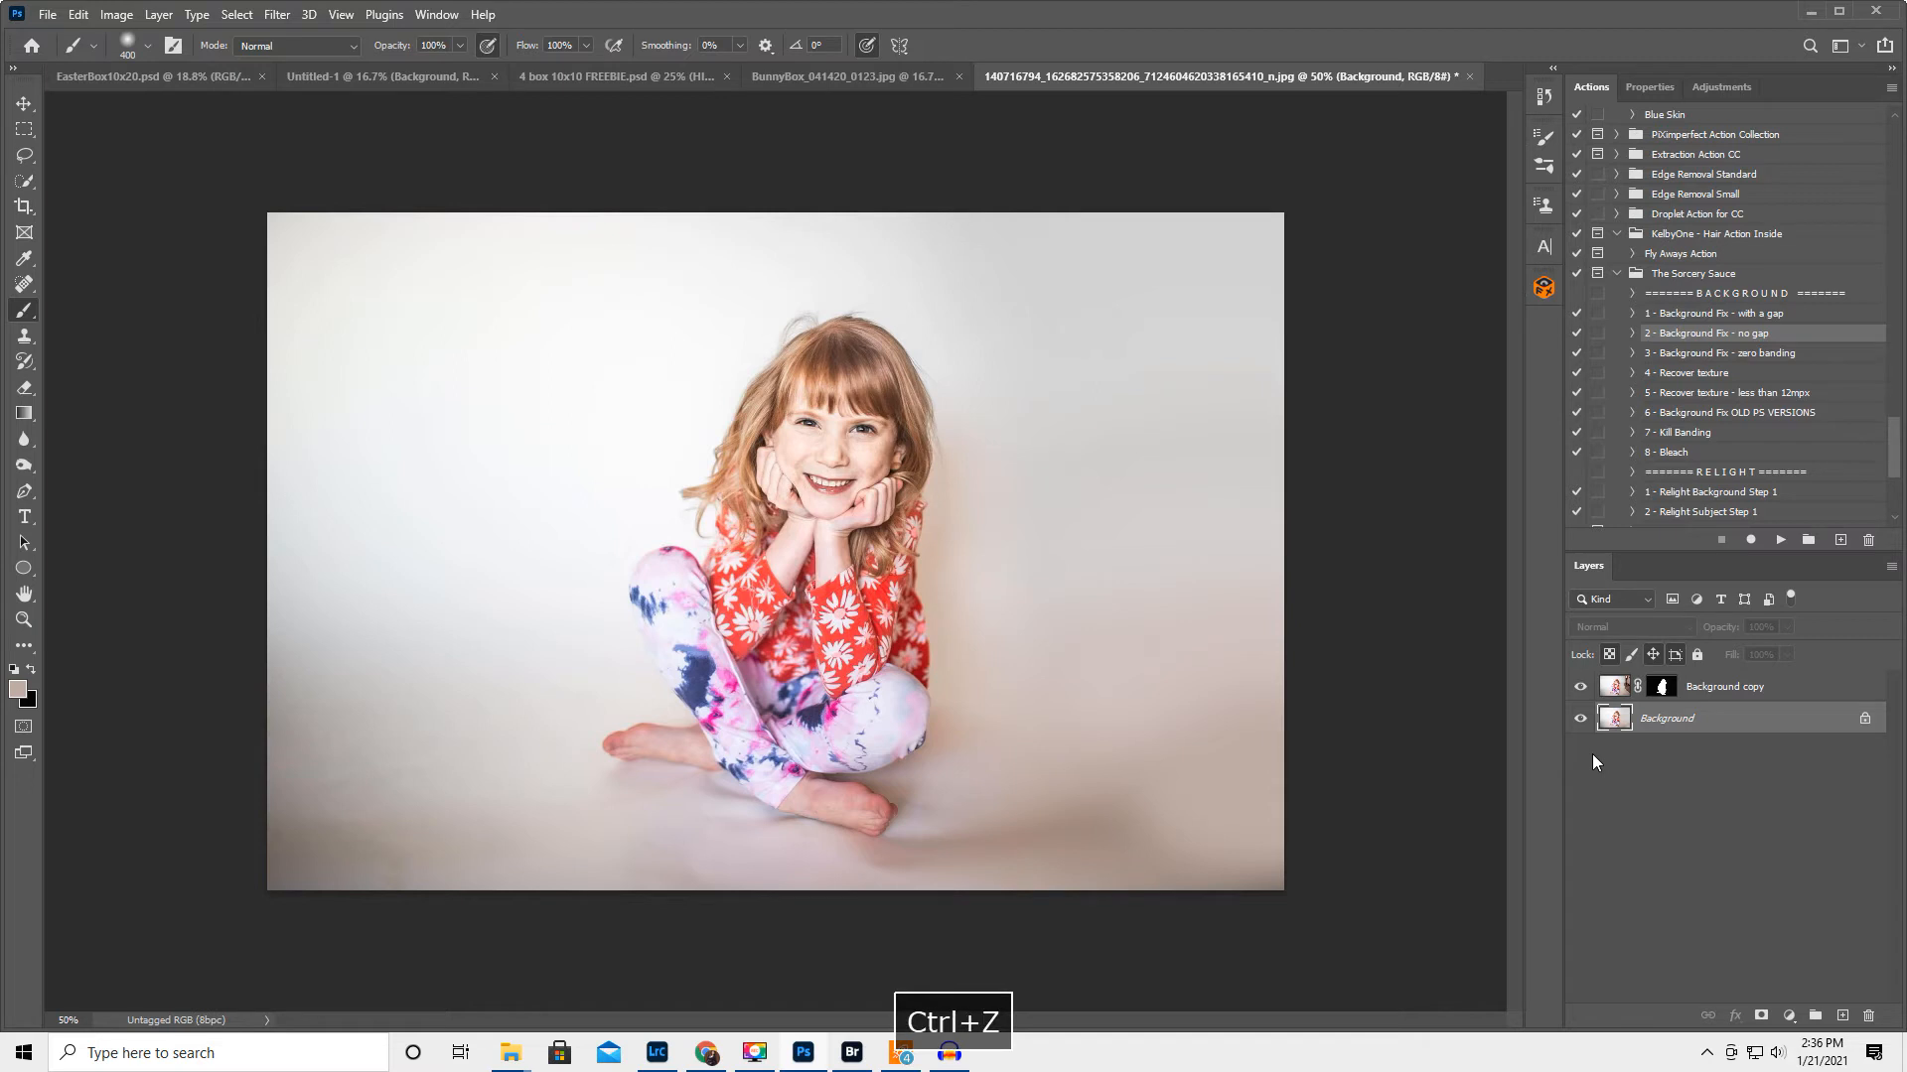
key(ctrl+z)
key(ctrl+z)
key(ctrl+z)
key(ctrl+z)
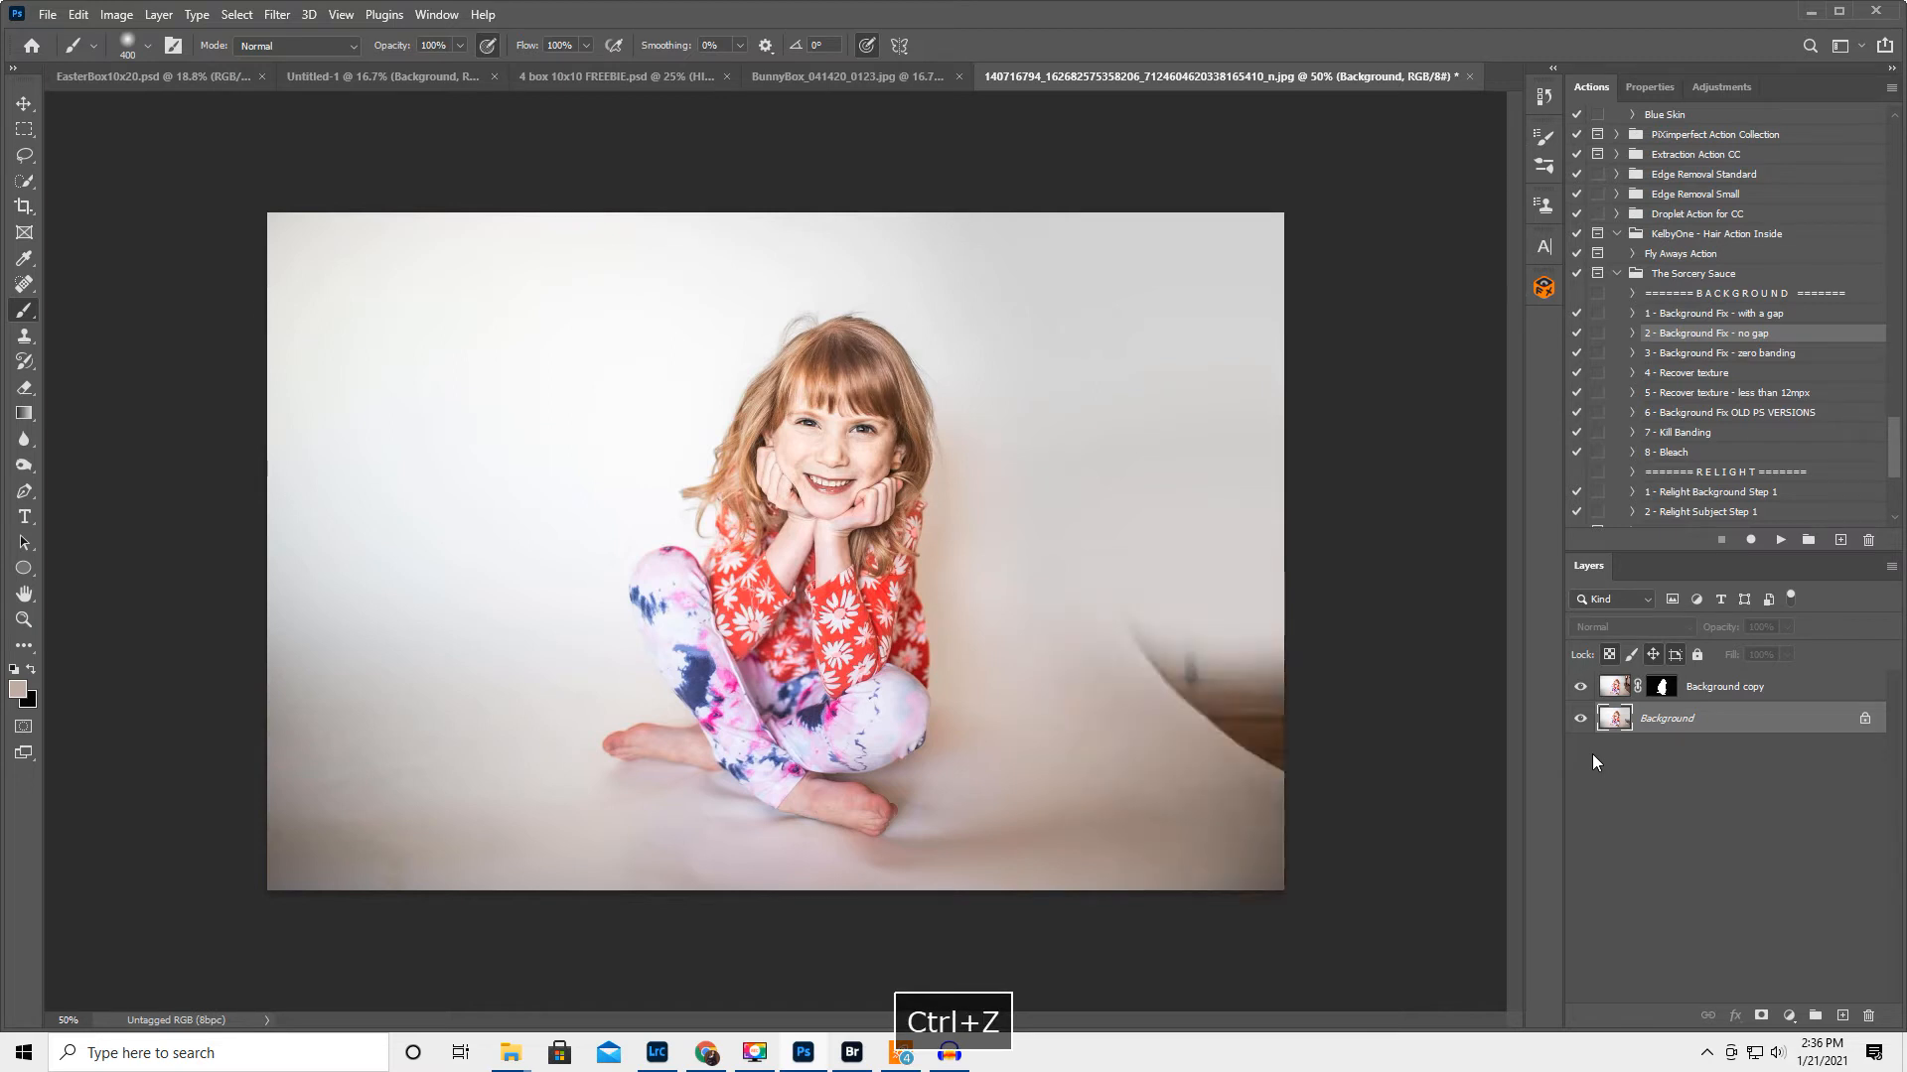
key(ctrl+z)
key(ctrl+z)
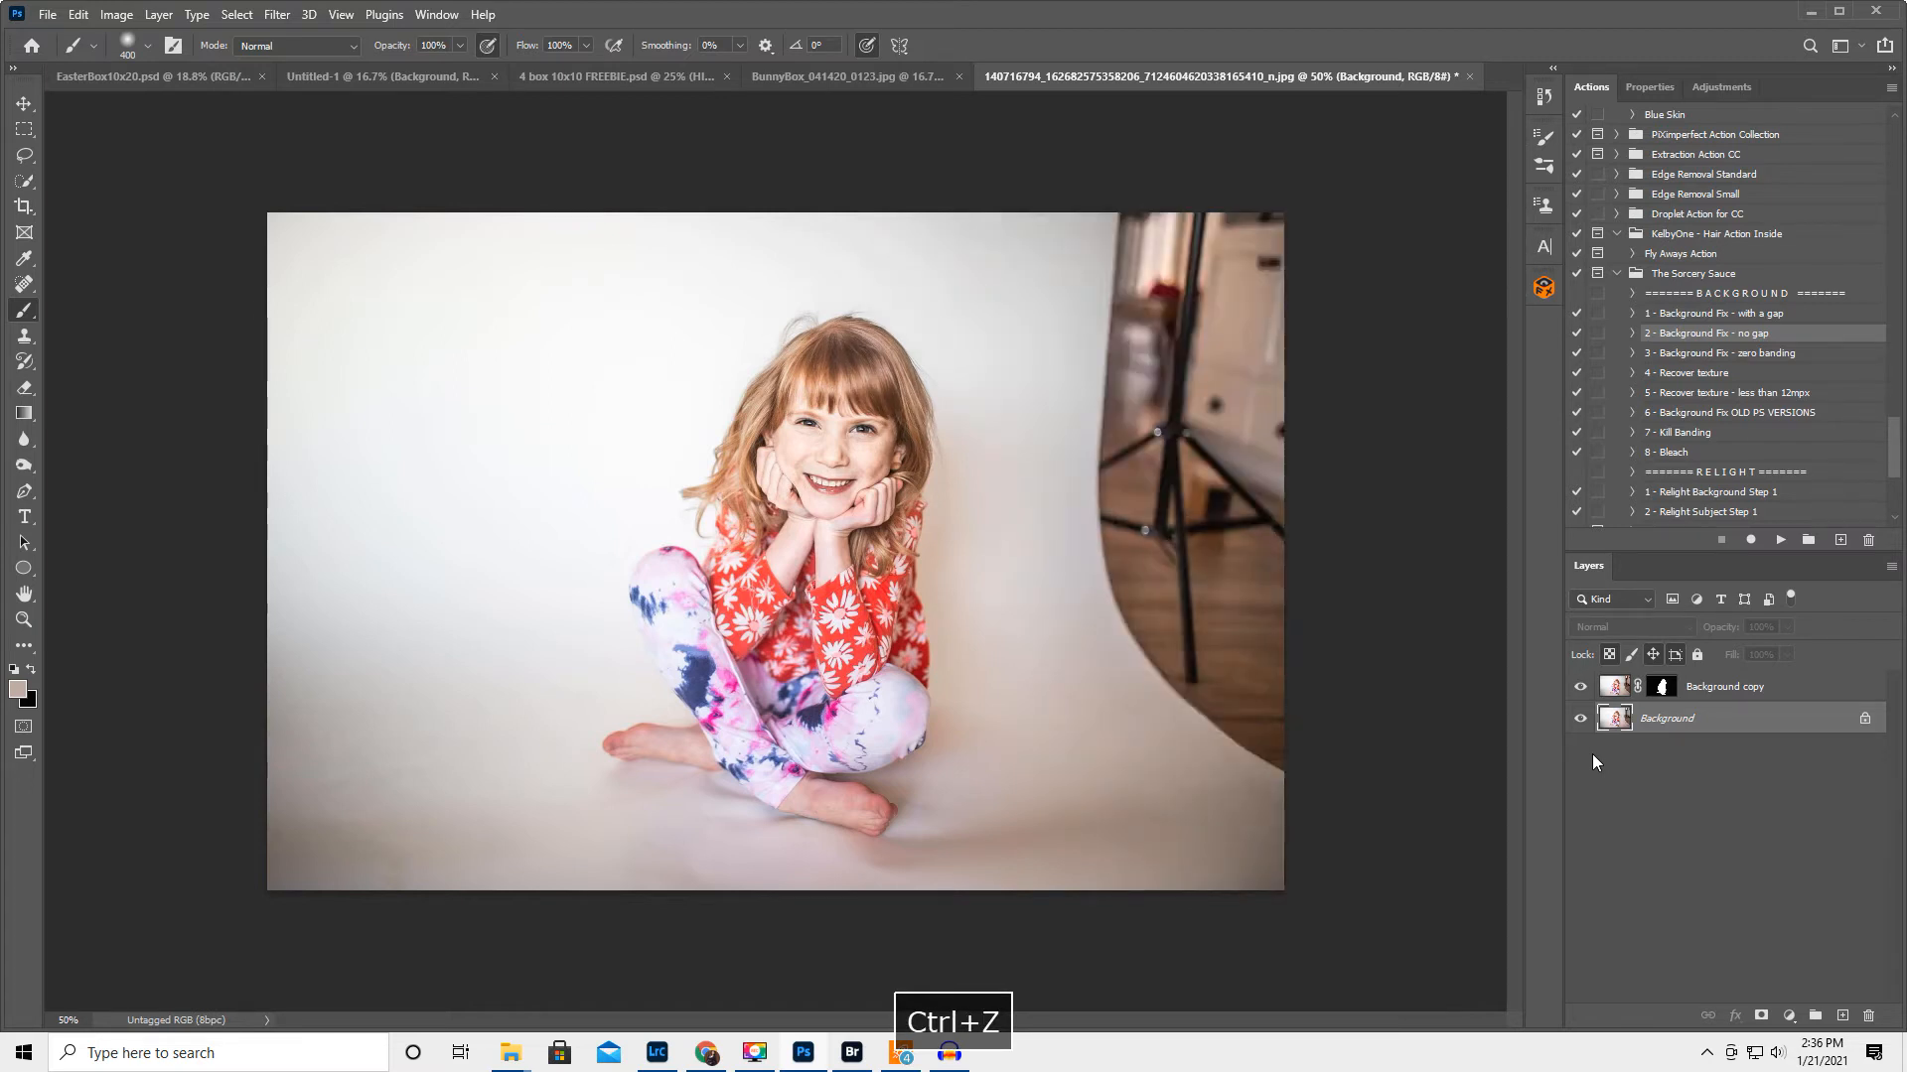
Rename the masked Background copy layer as Girl
double_click(1712, 689)
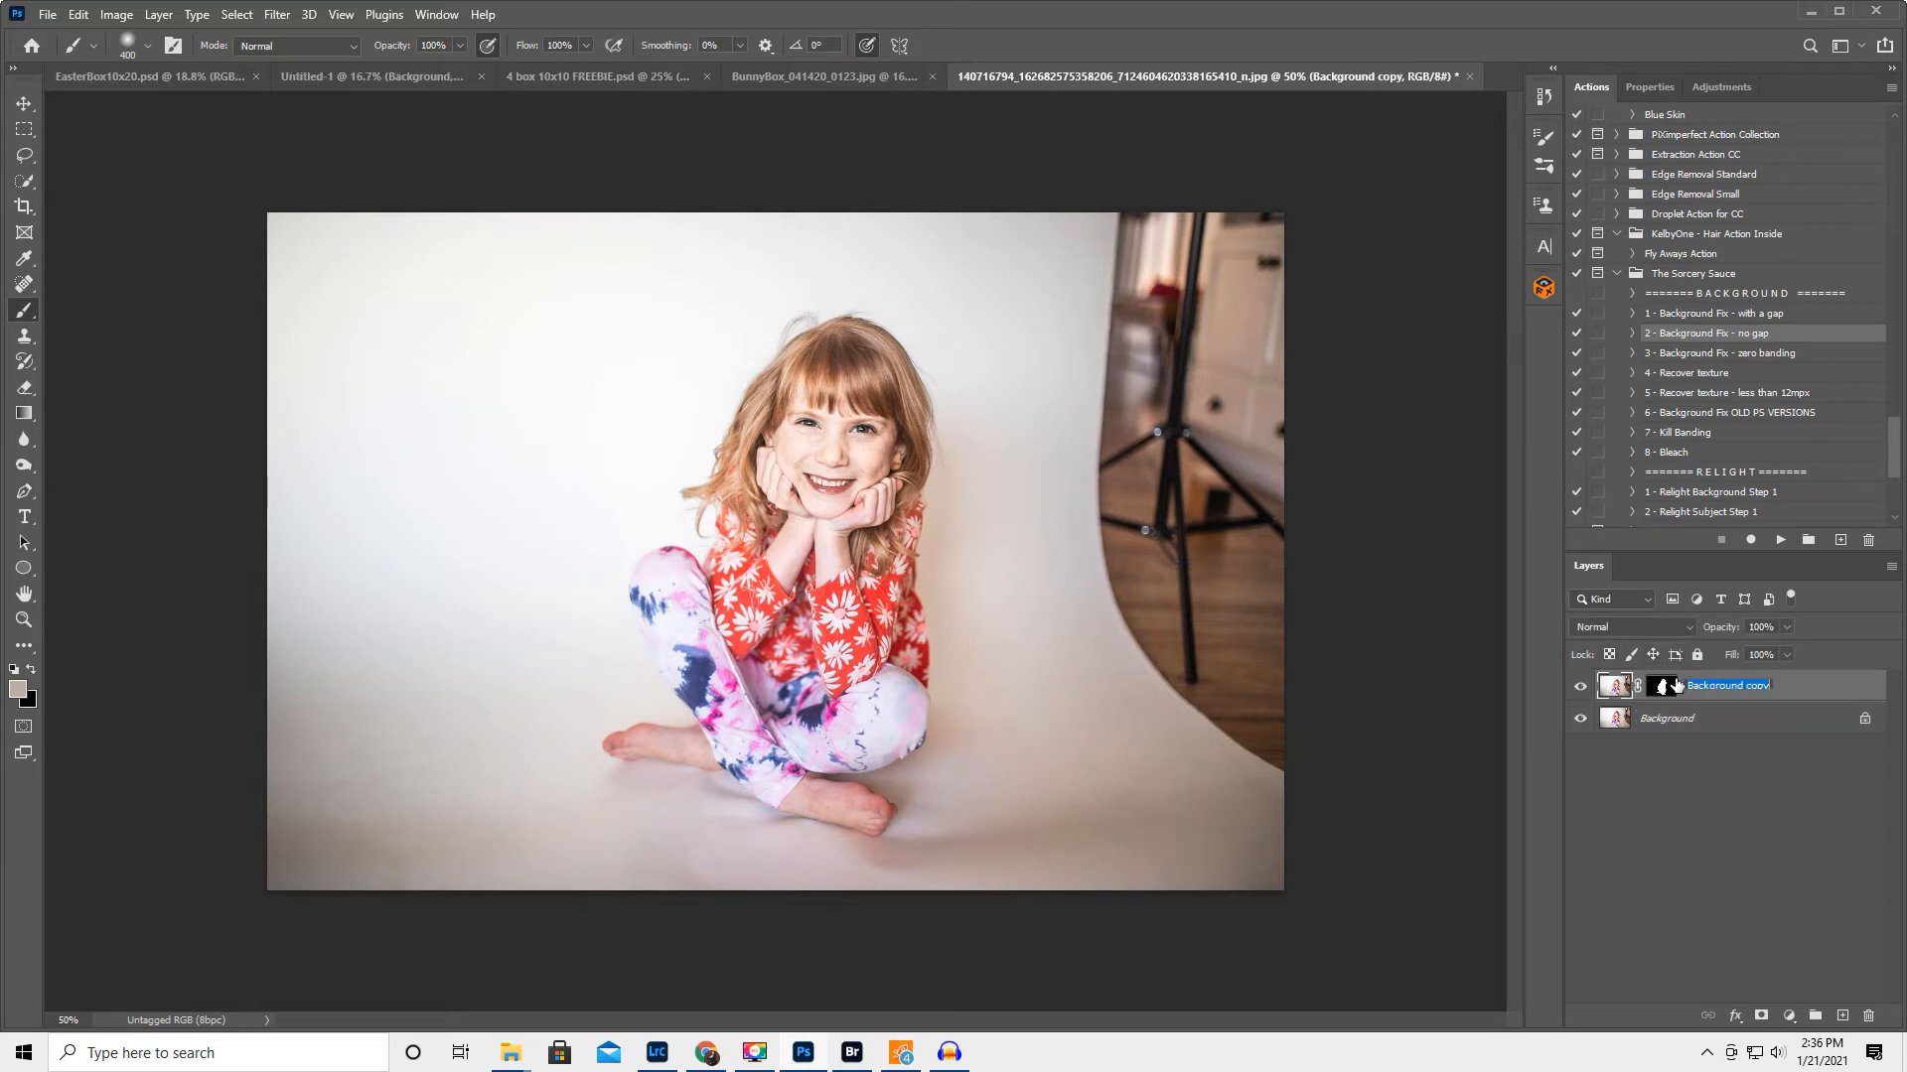
text(Girl)
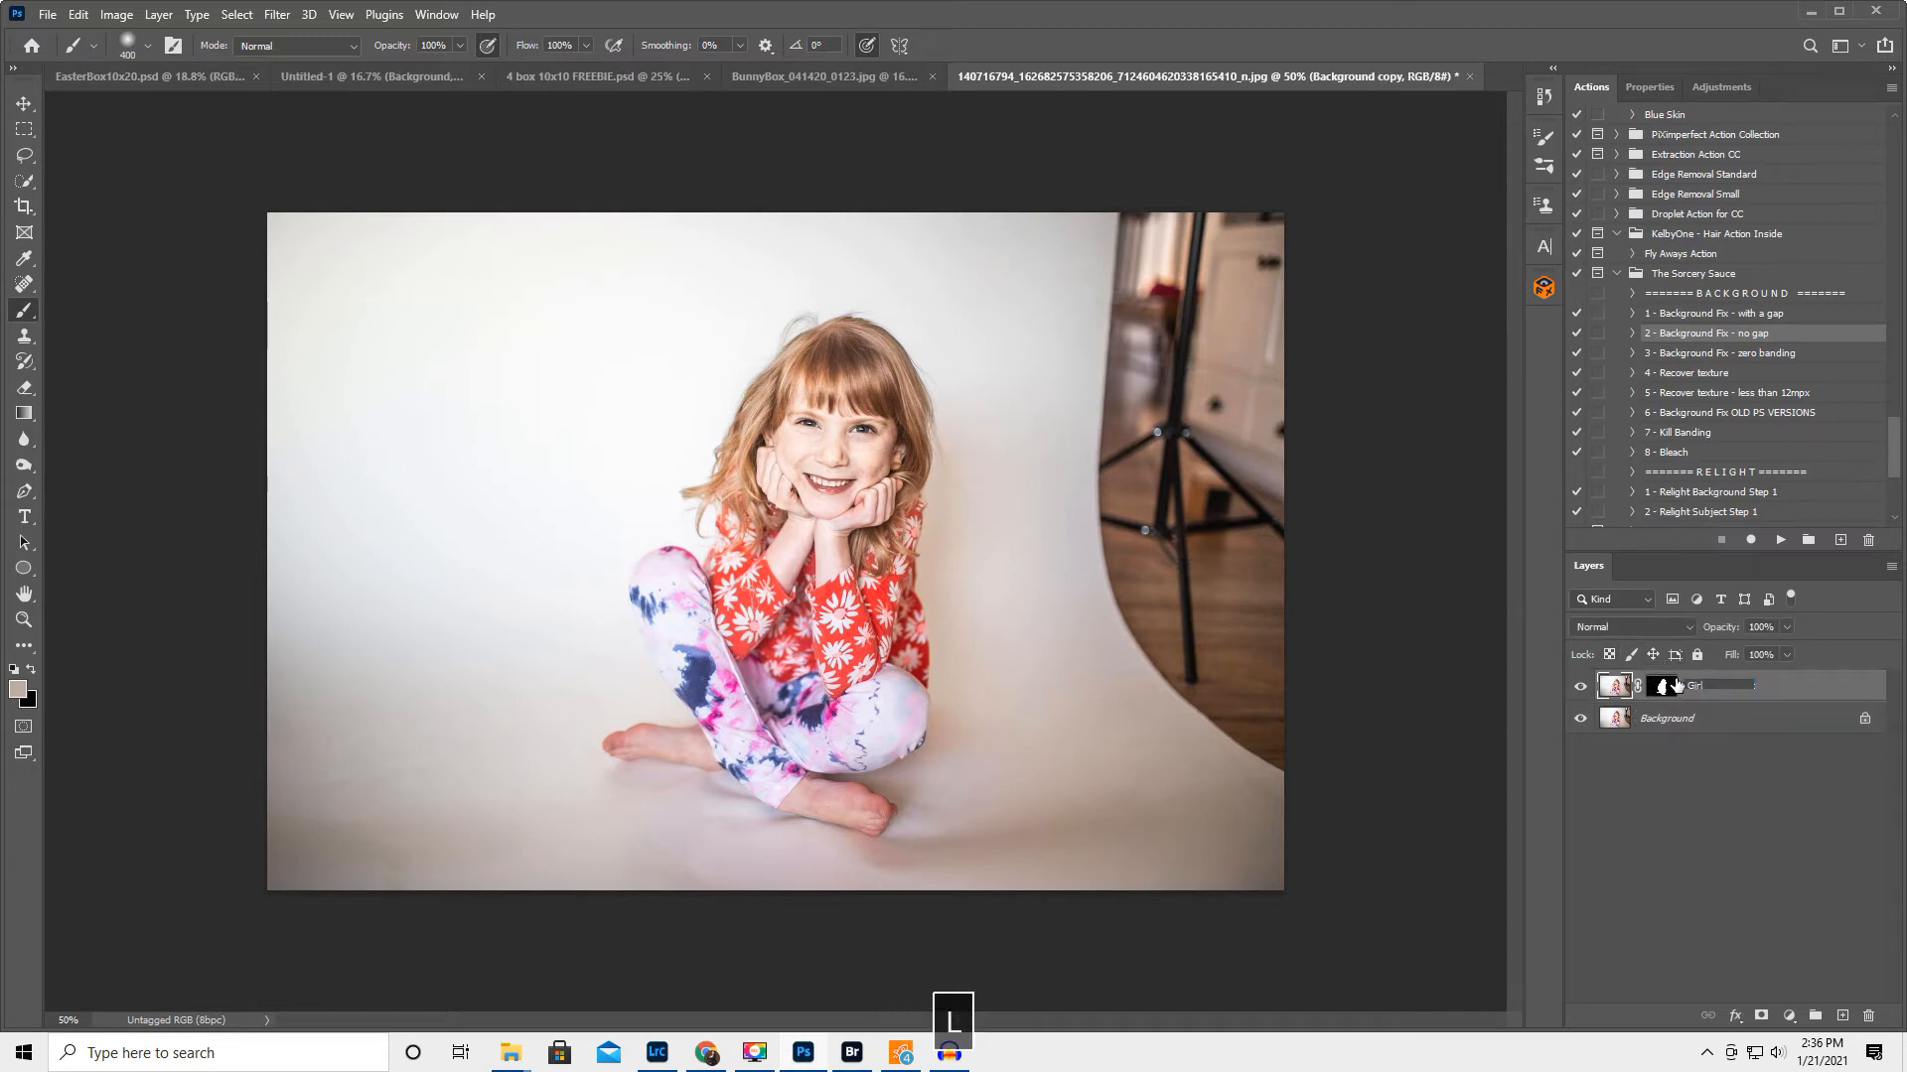
key(Return)
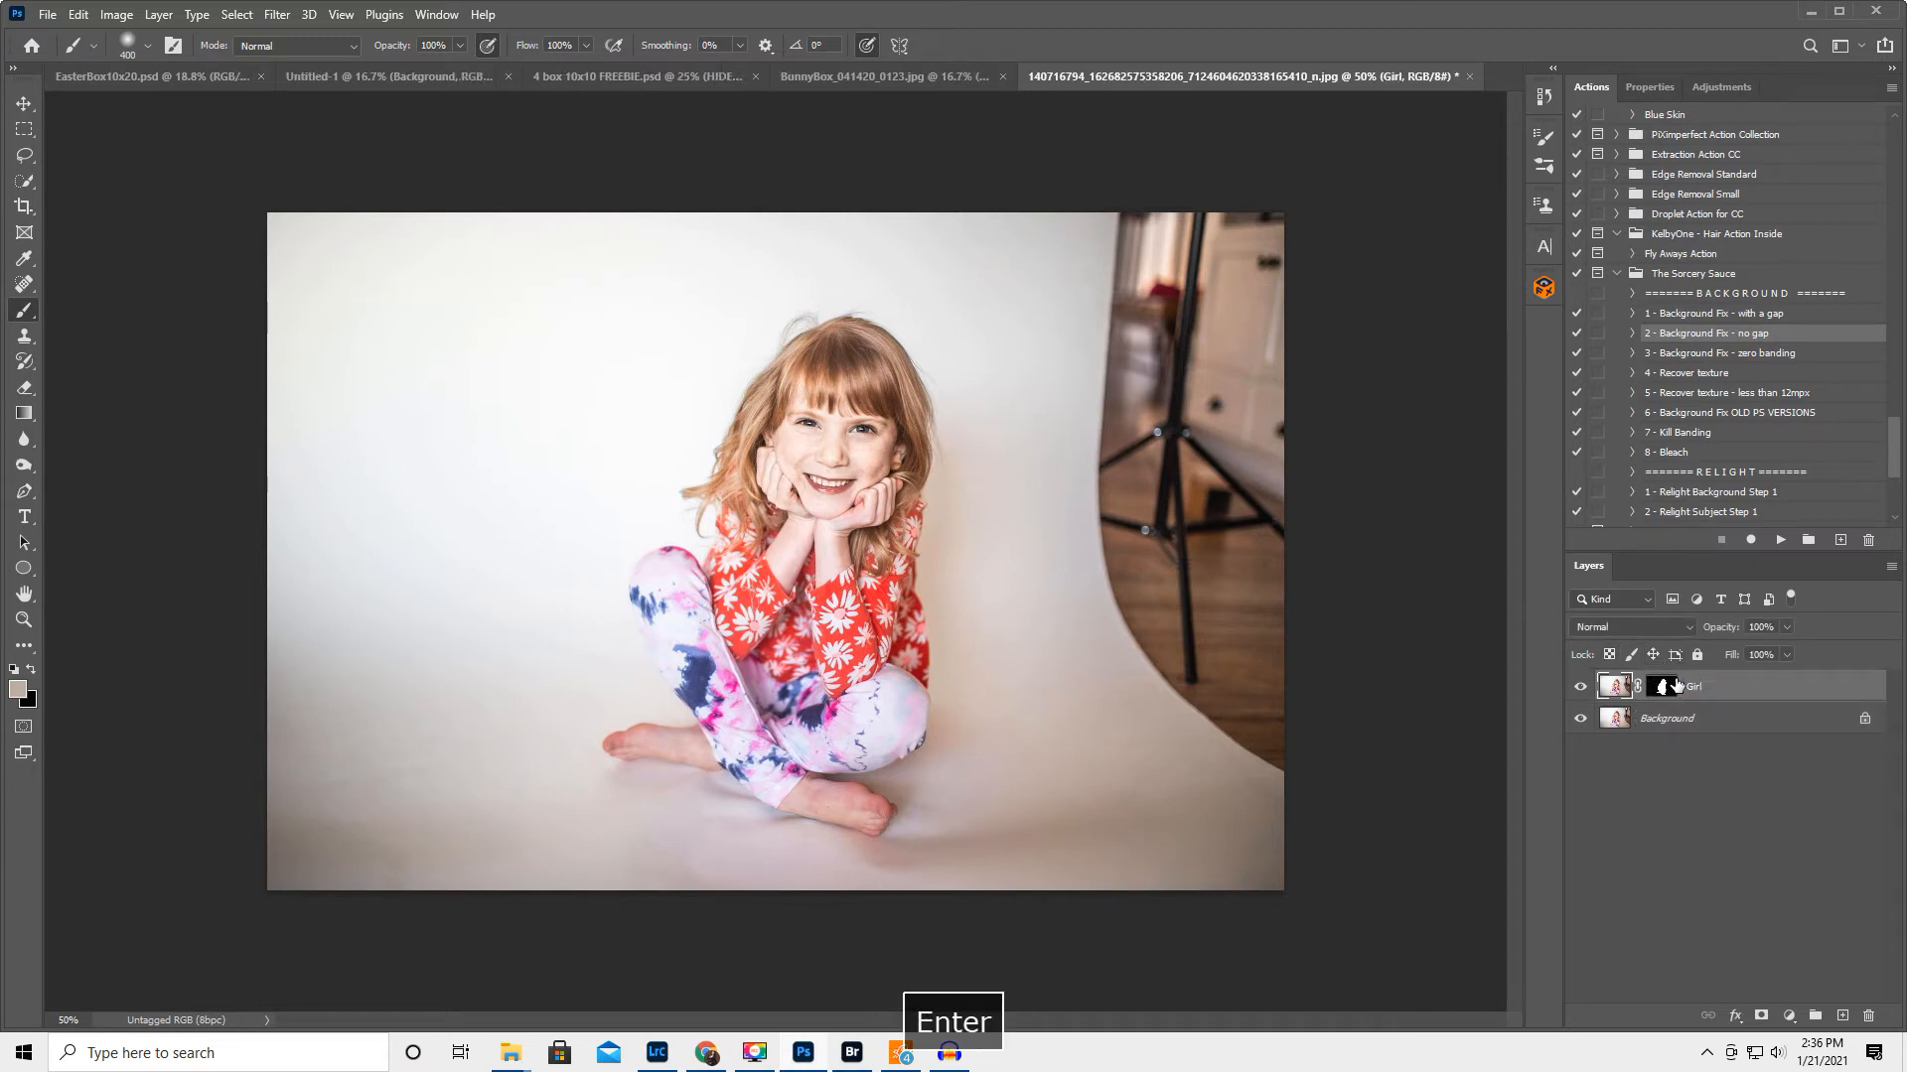
On the Background layer, select a full-height rectangular strip of clean backdrop between the girl and the light stand
click(1753, 724)
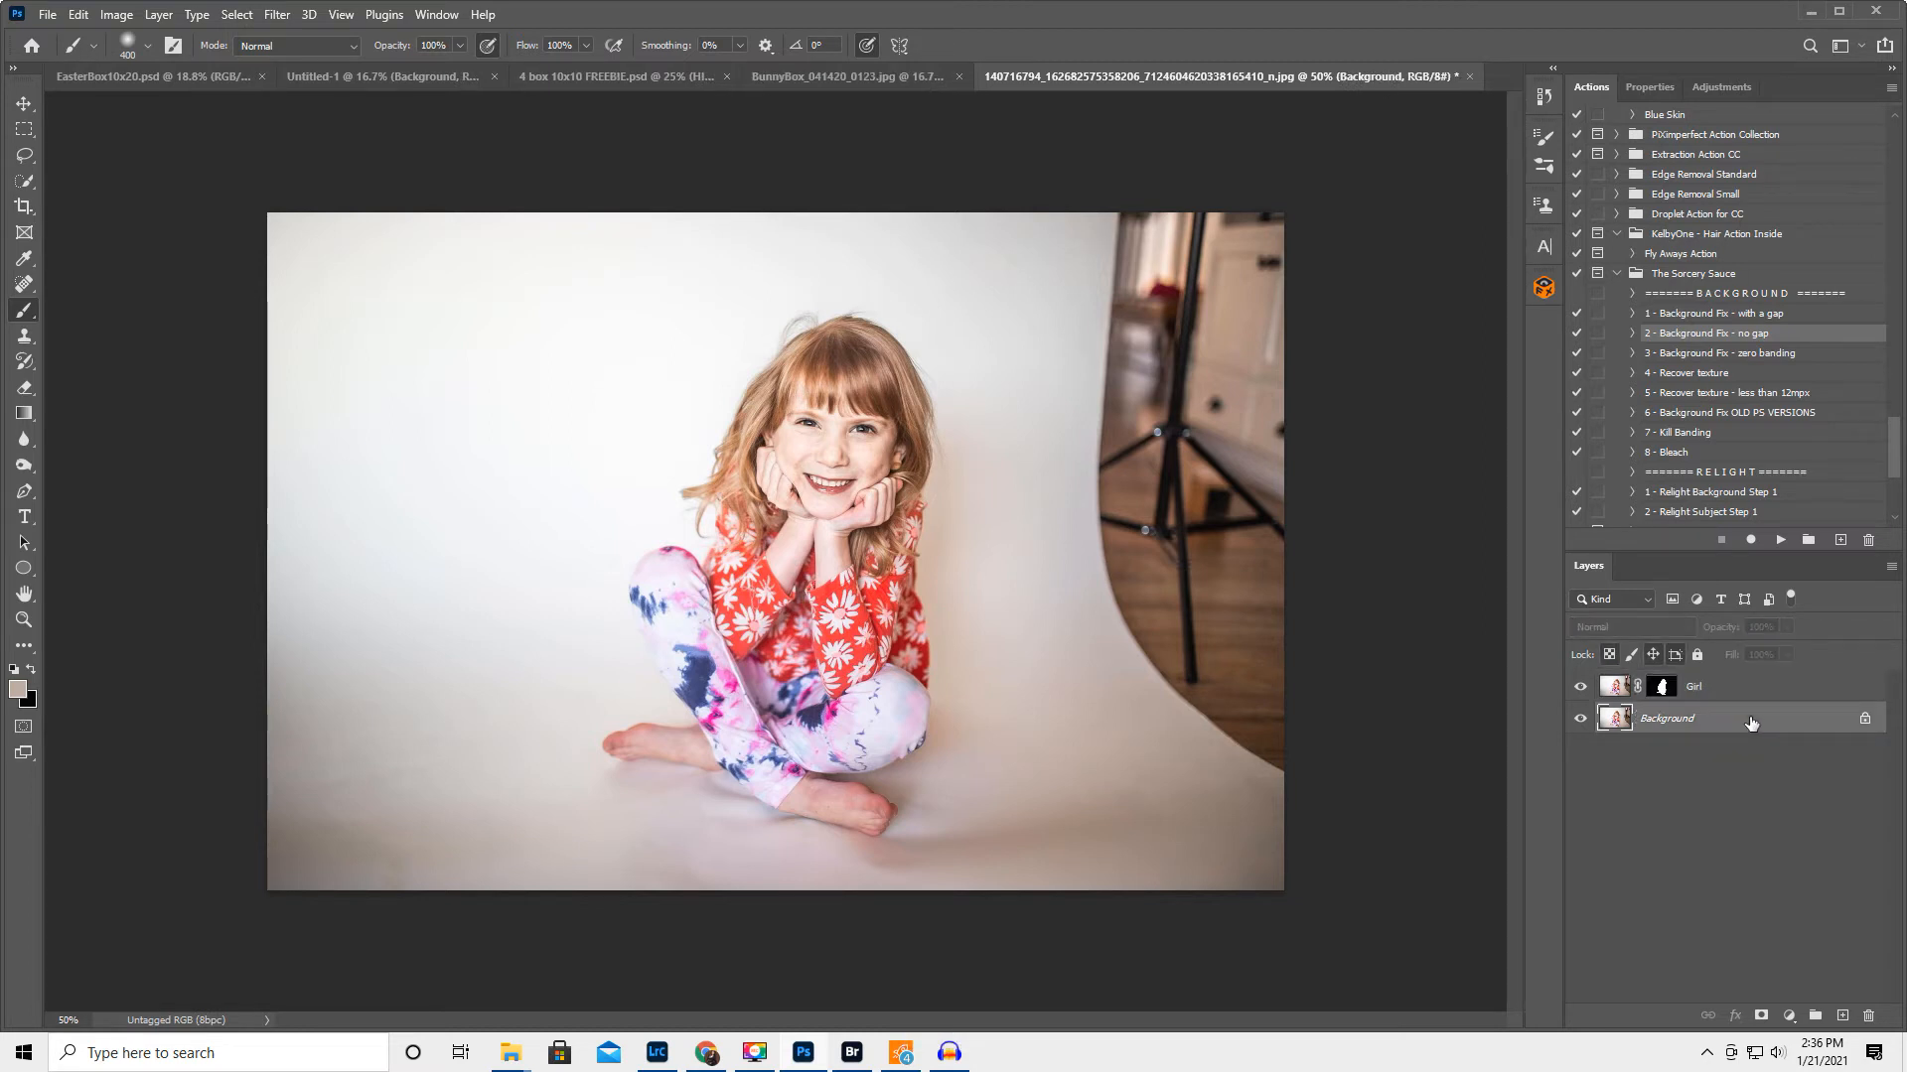
click(23, 130)
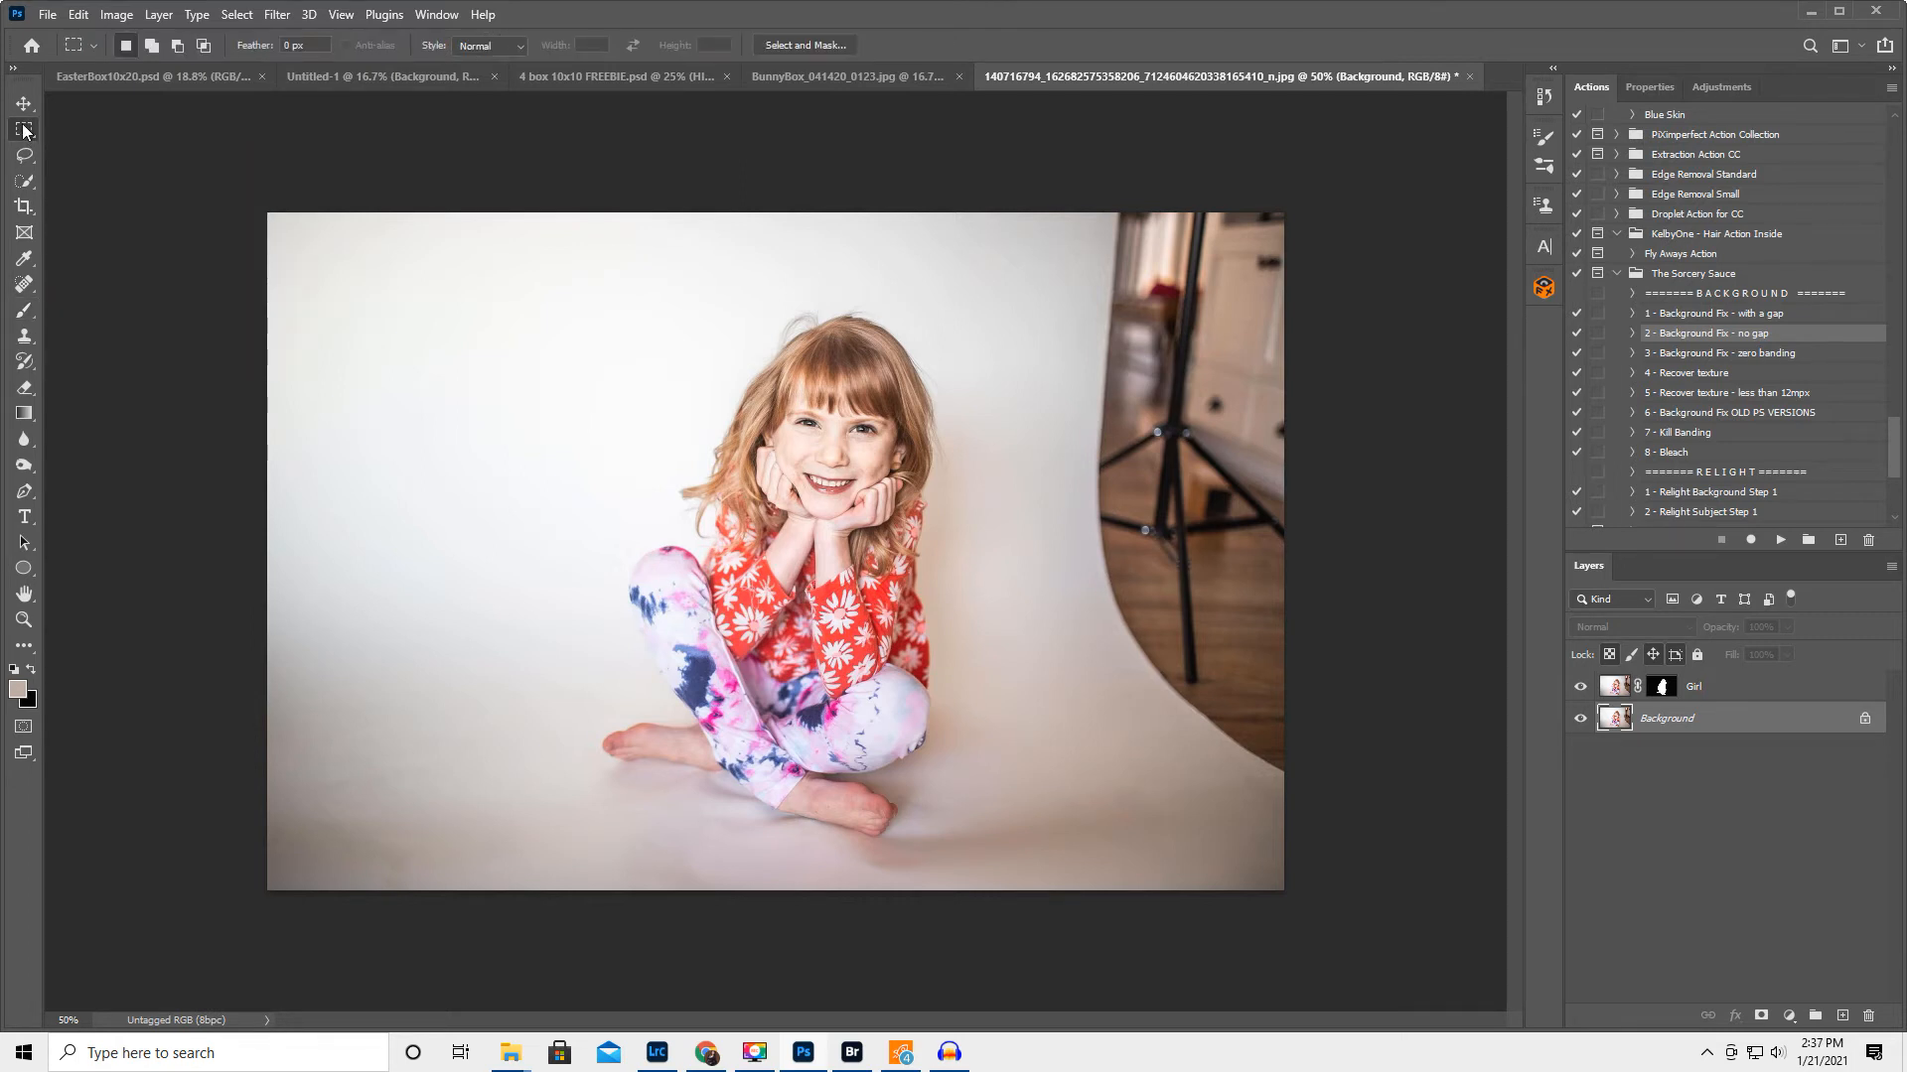
right_click(23, 128)
click(107, 131)
drag(958, 209, 1094, 917)
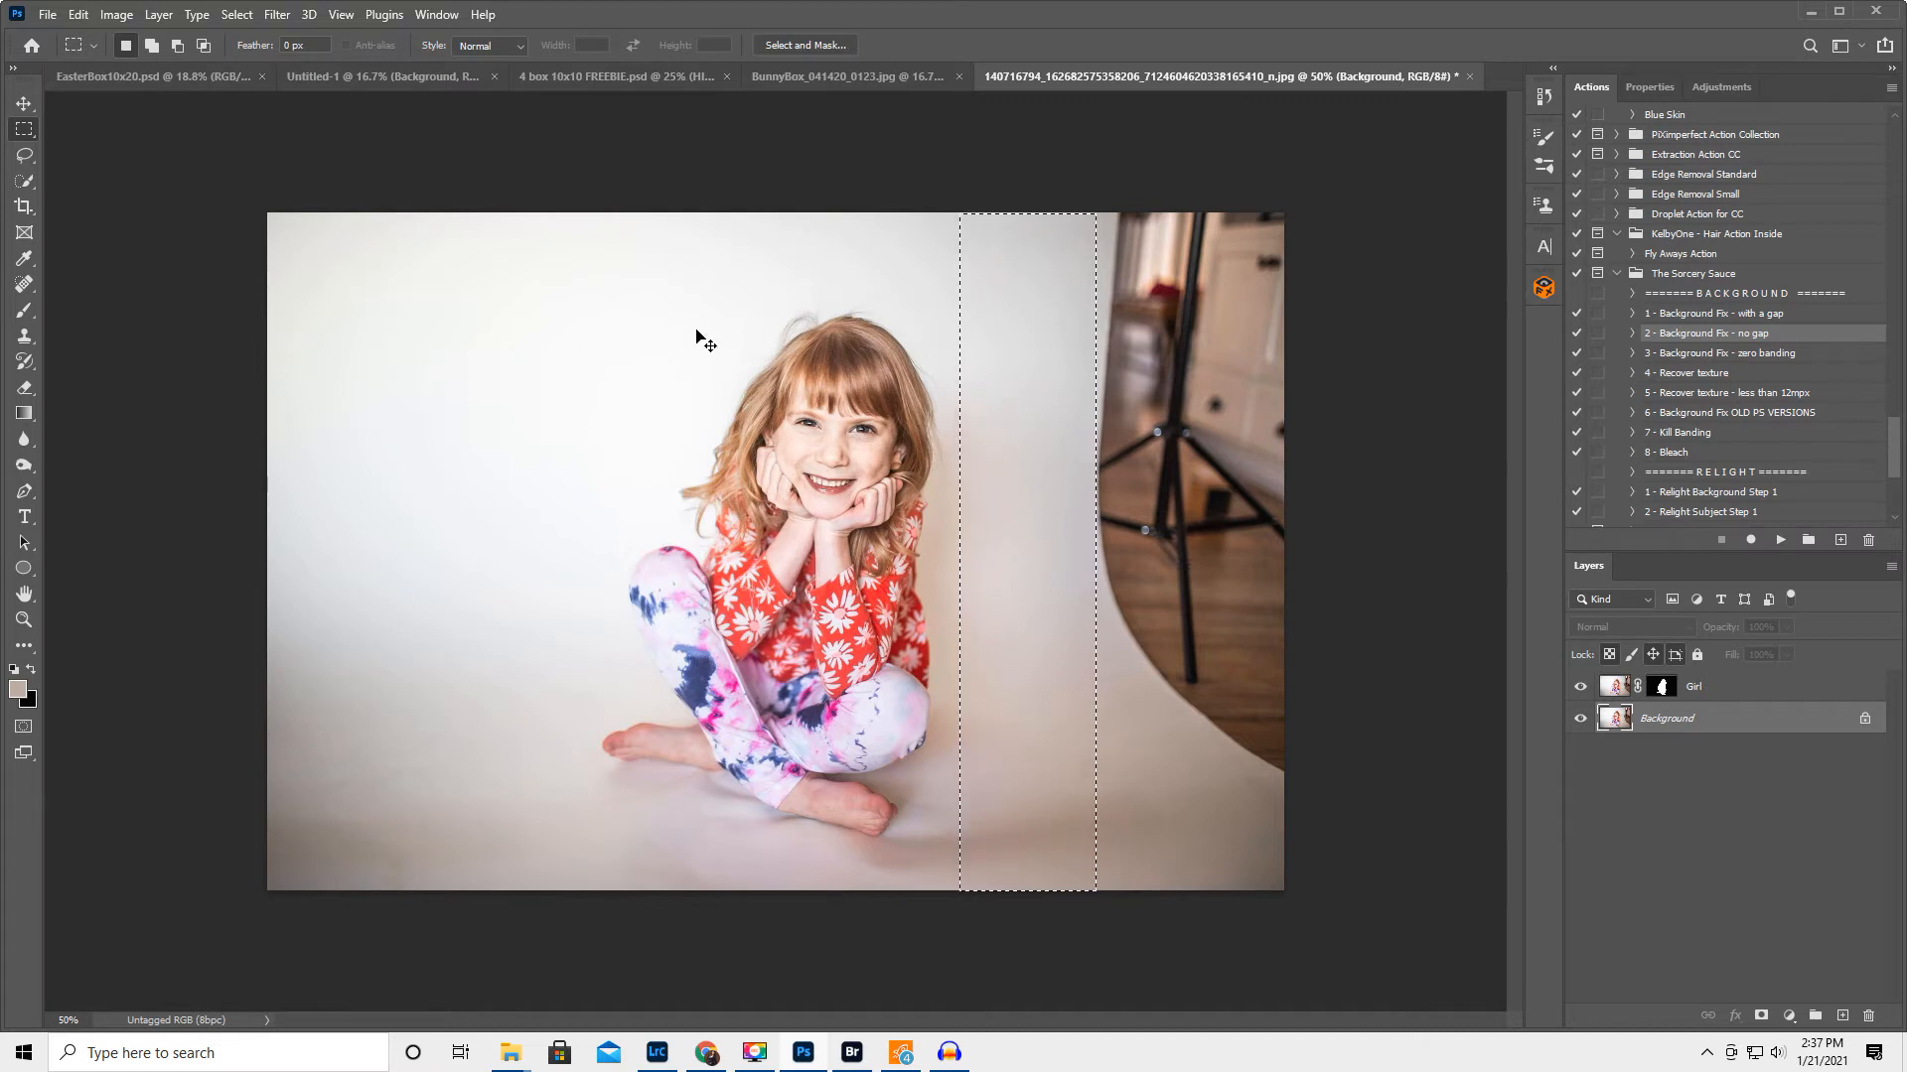
Stretch the selected backdrop strip to about 238% width with Free Transform, reaching the image's right edge, and deselect it
key(ctrl+t)
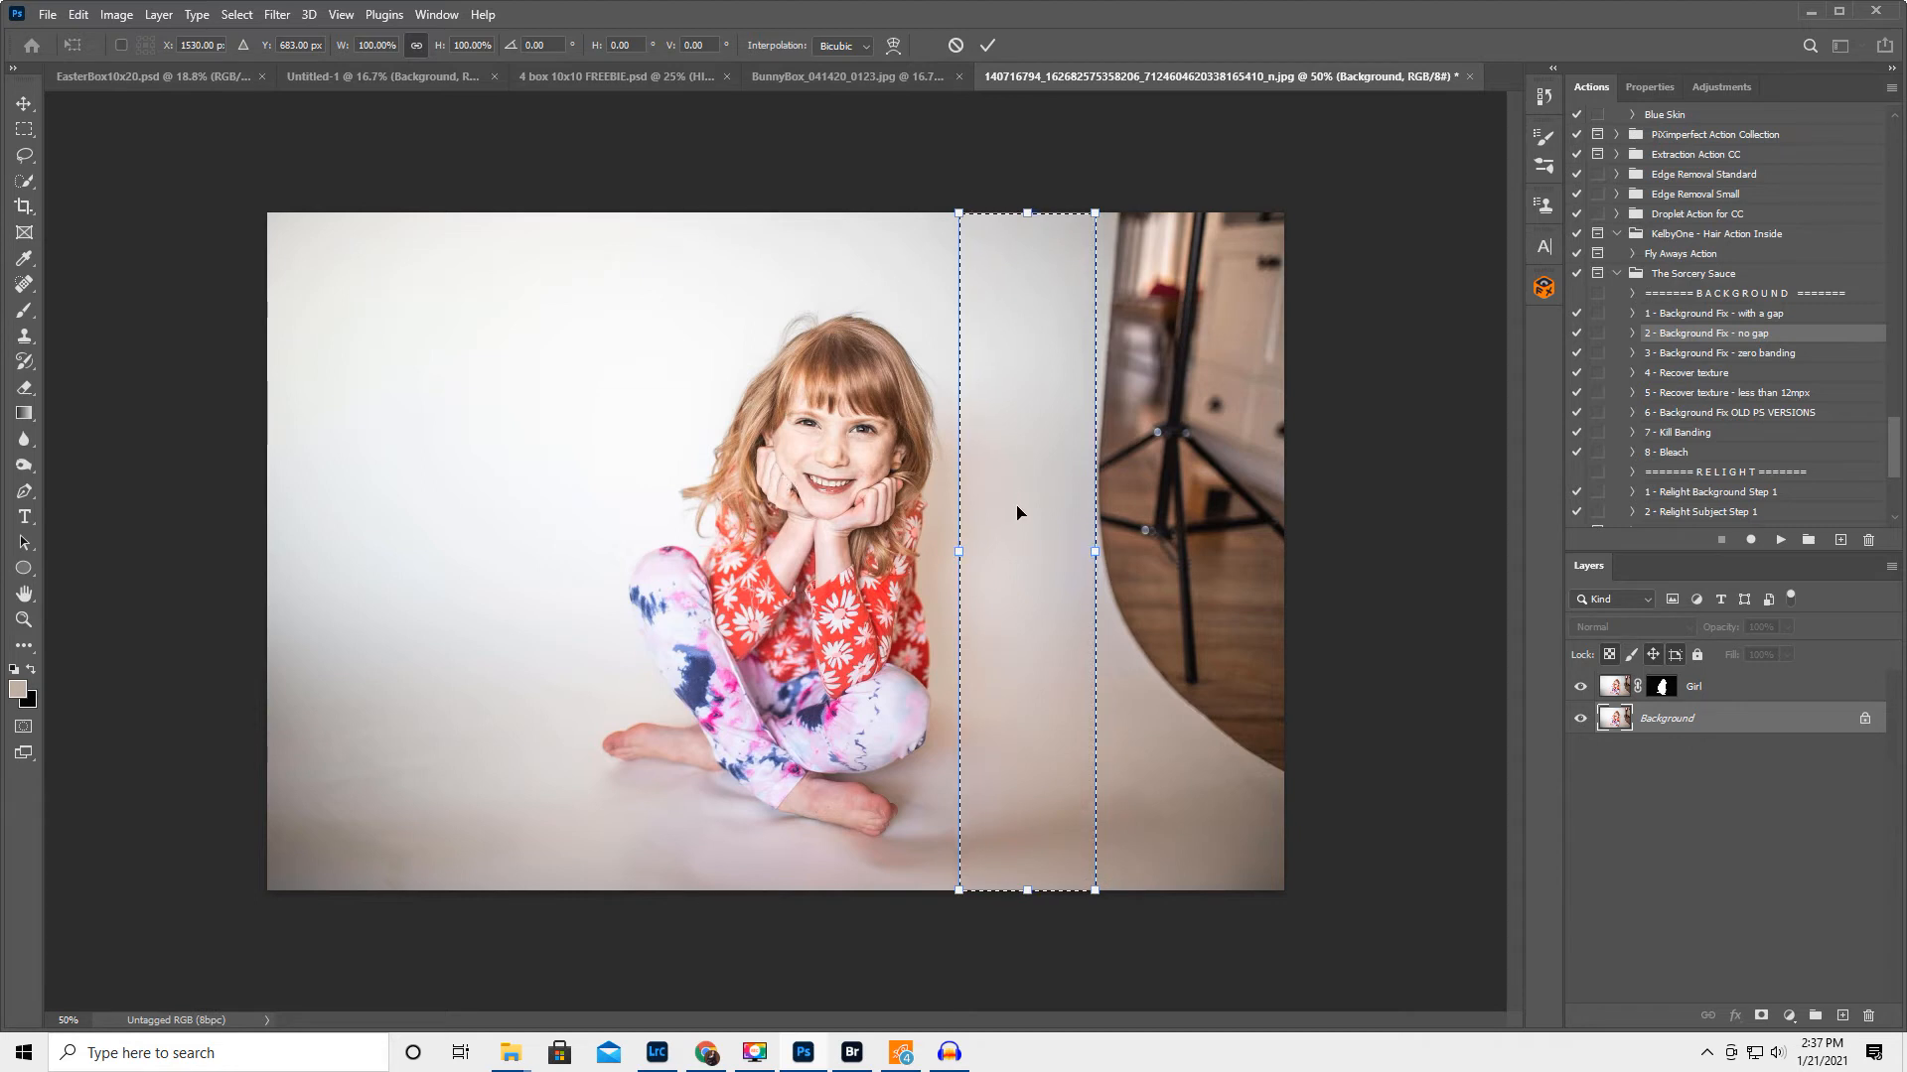
drag(1094, 551, 1289, 565)
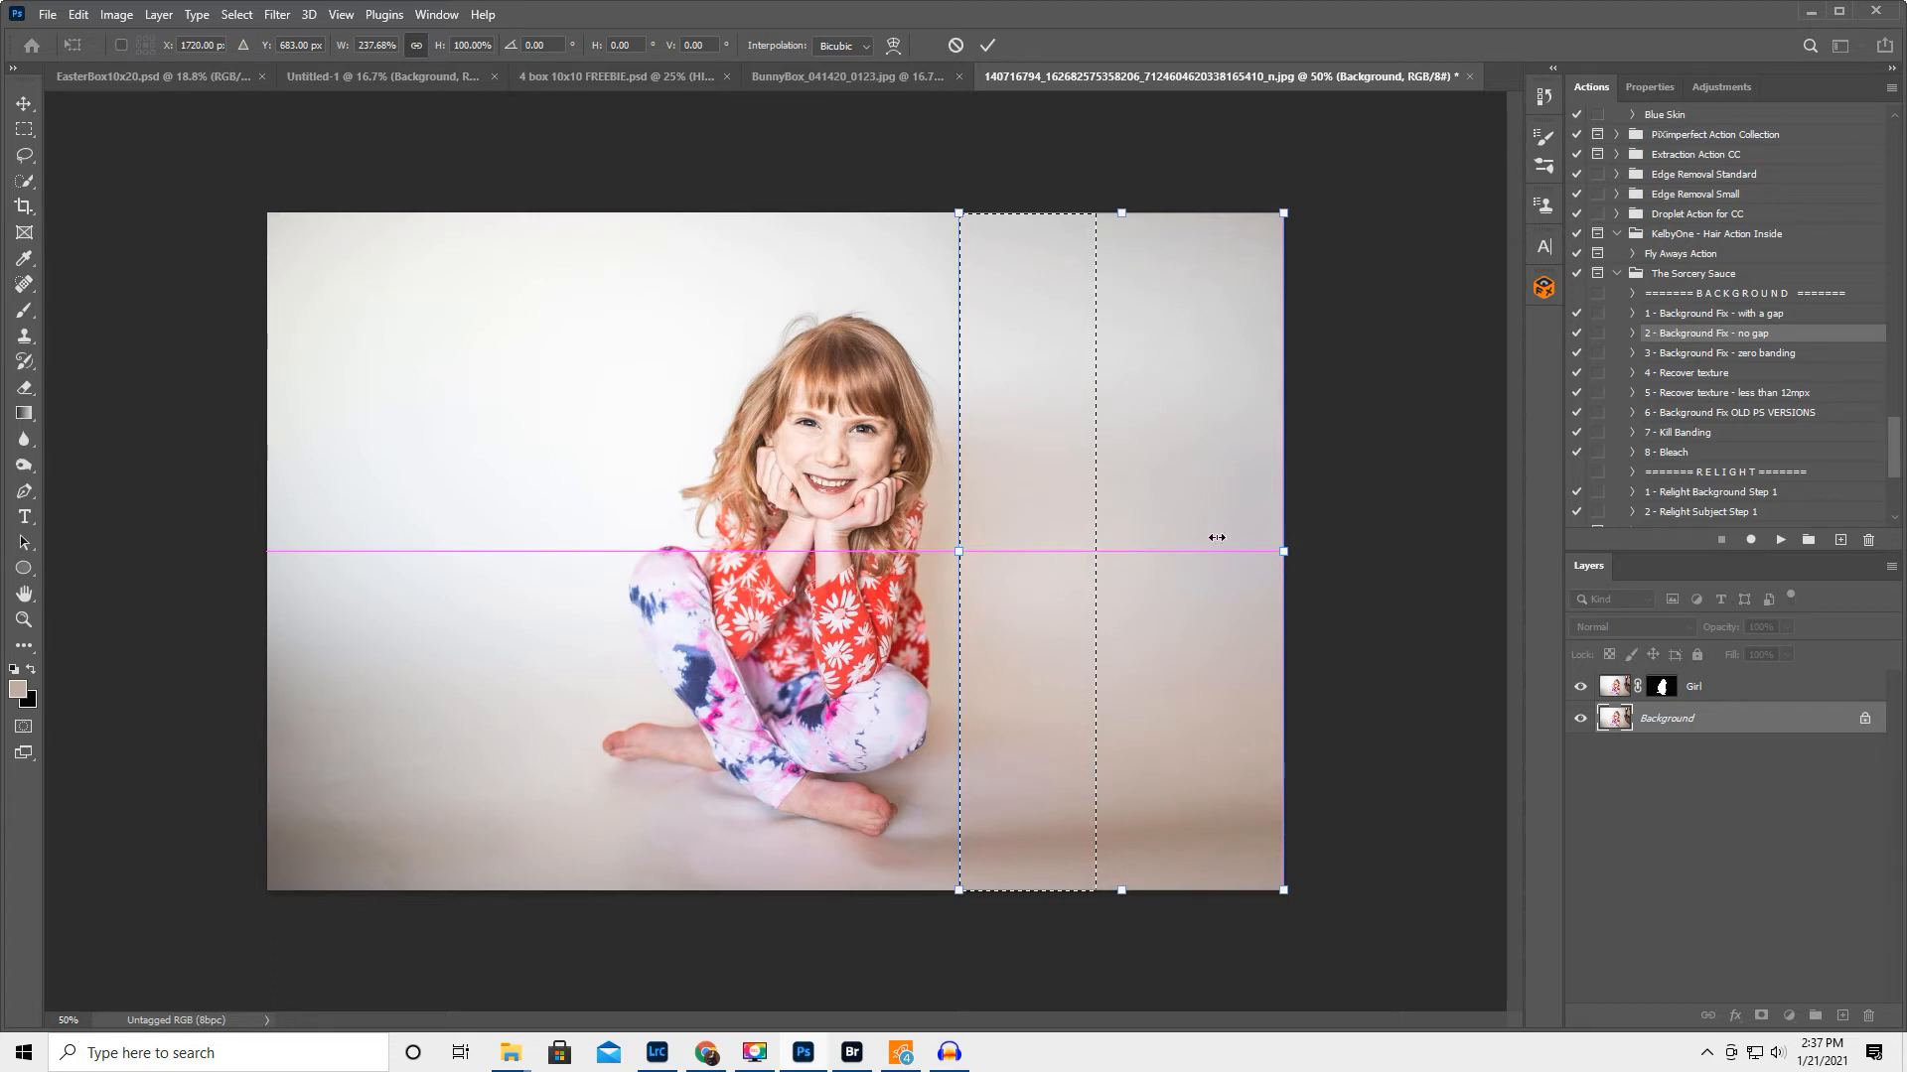
click(988, 44)
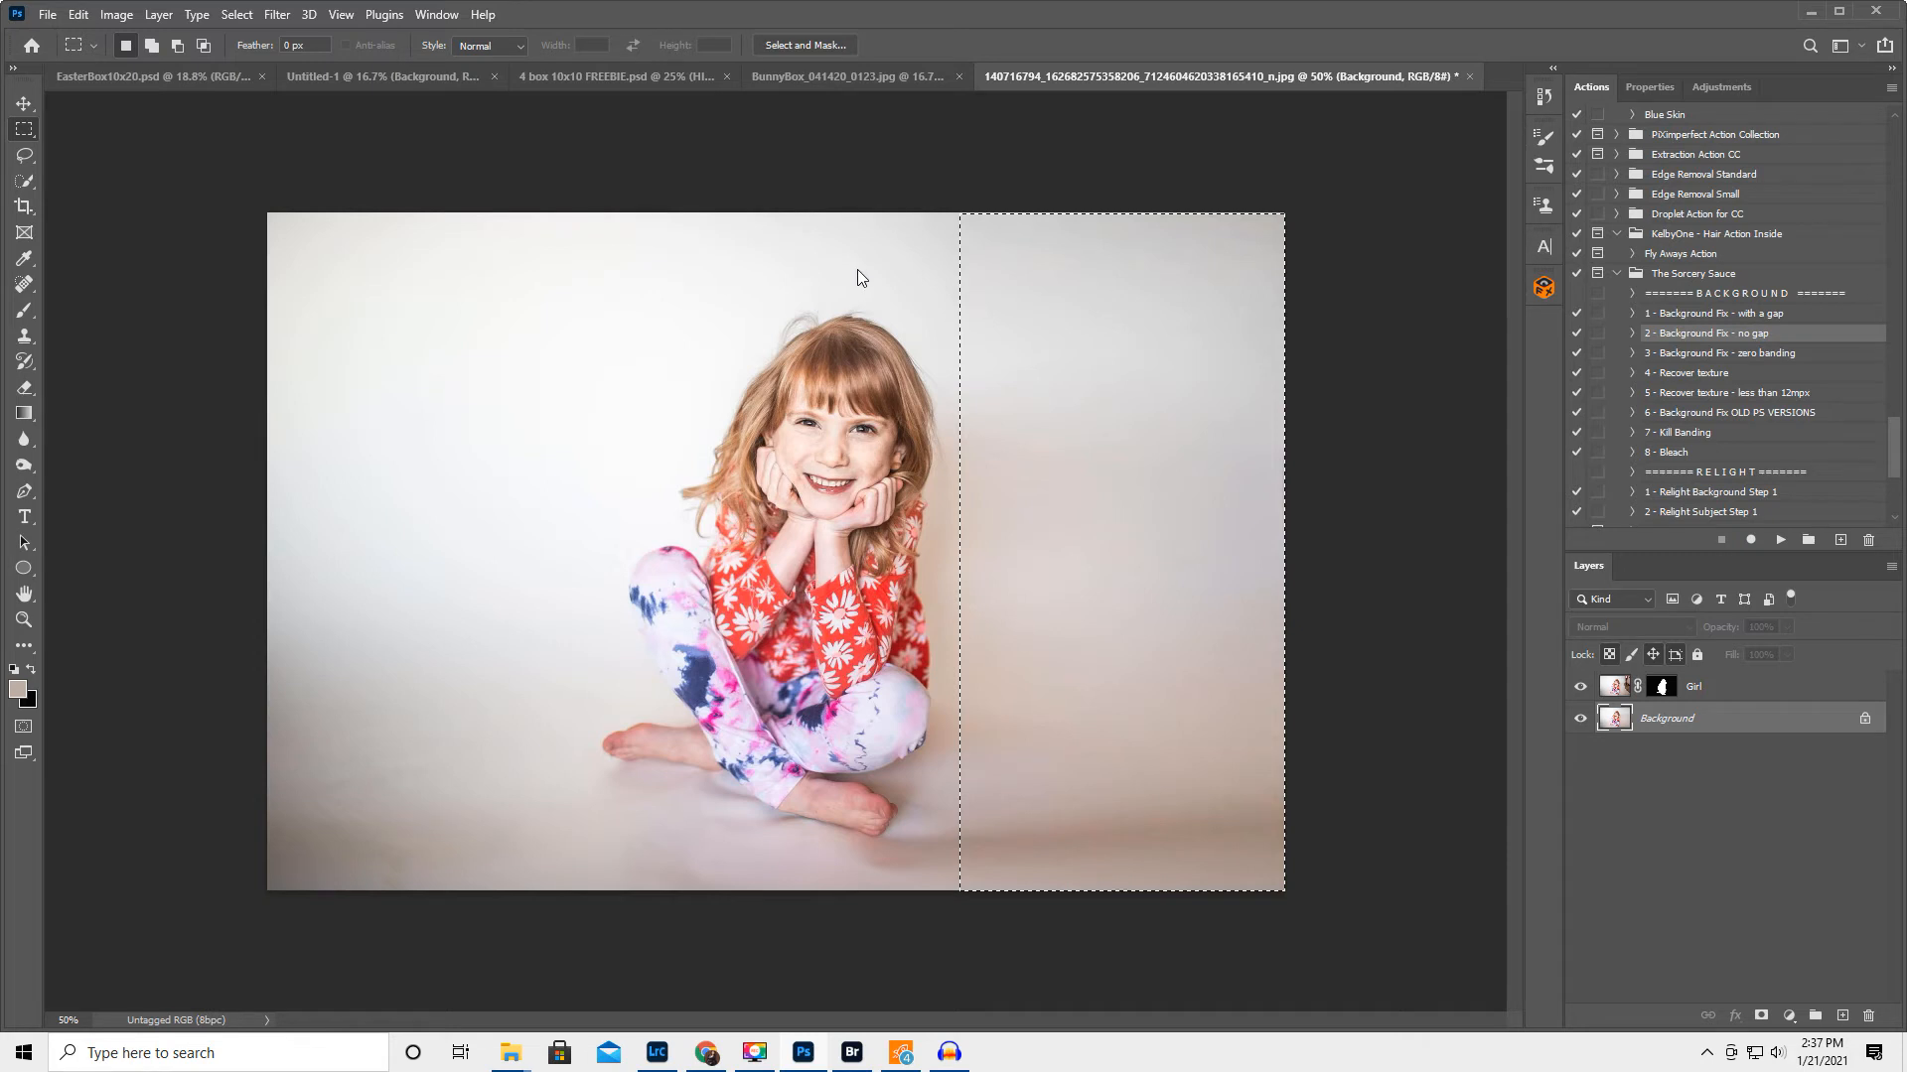
key(ctrl+d)
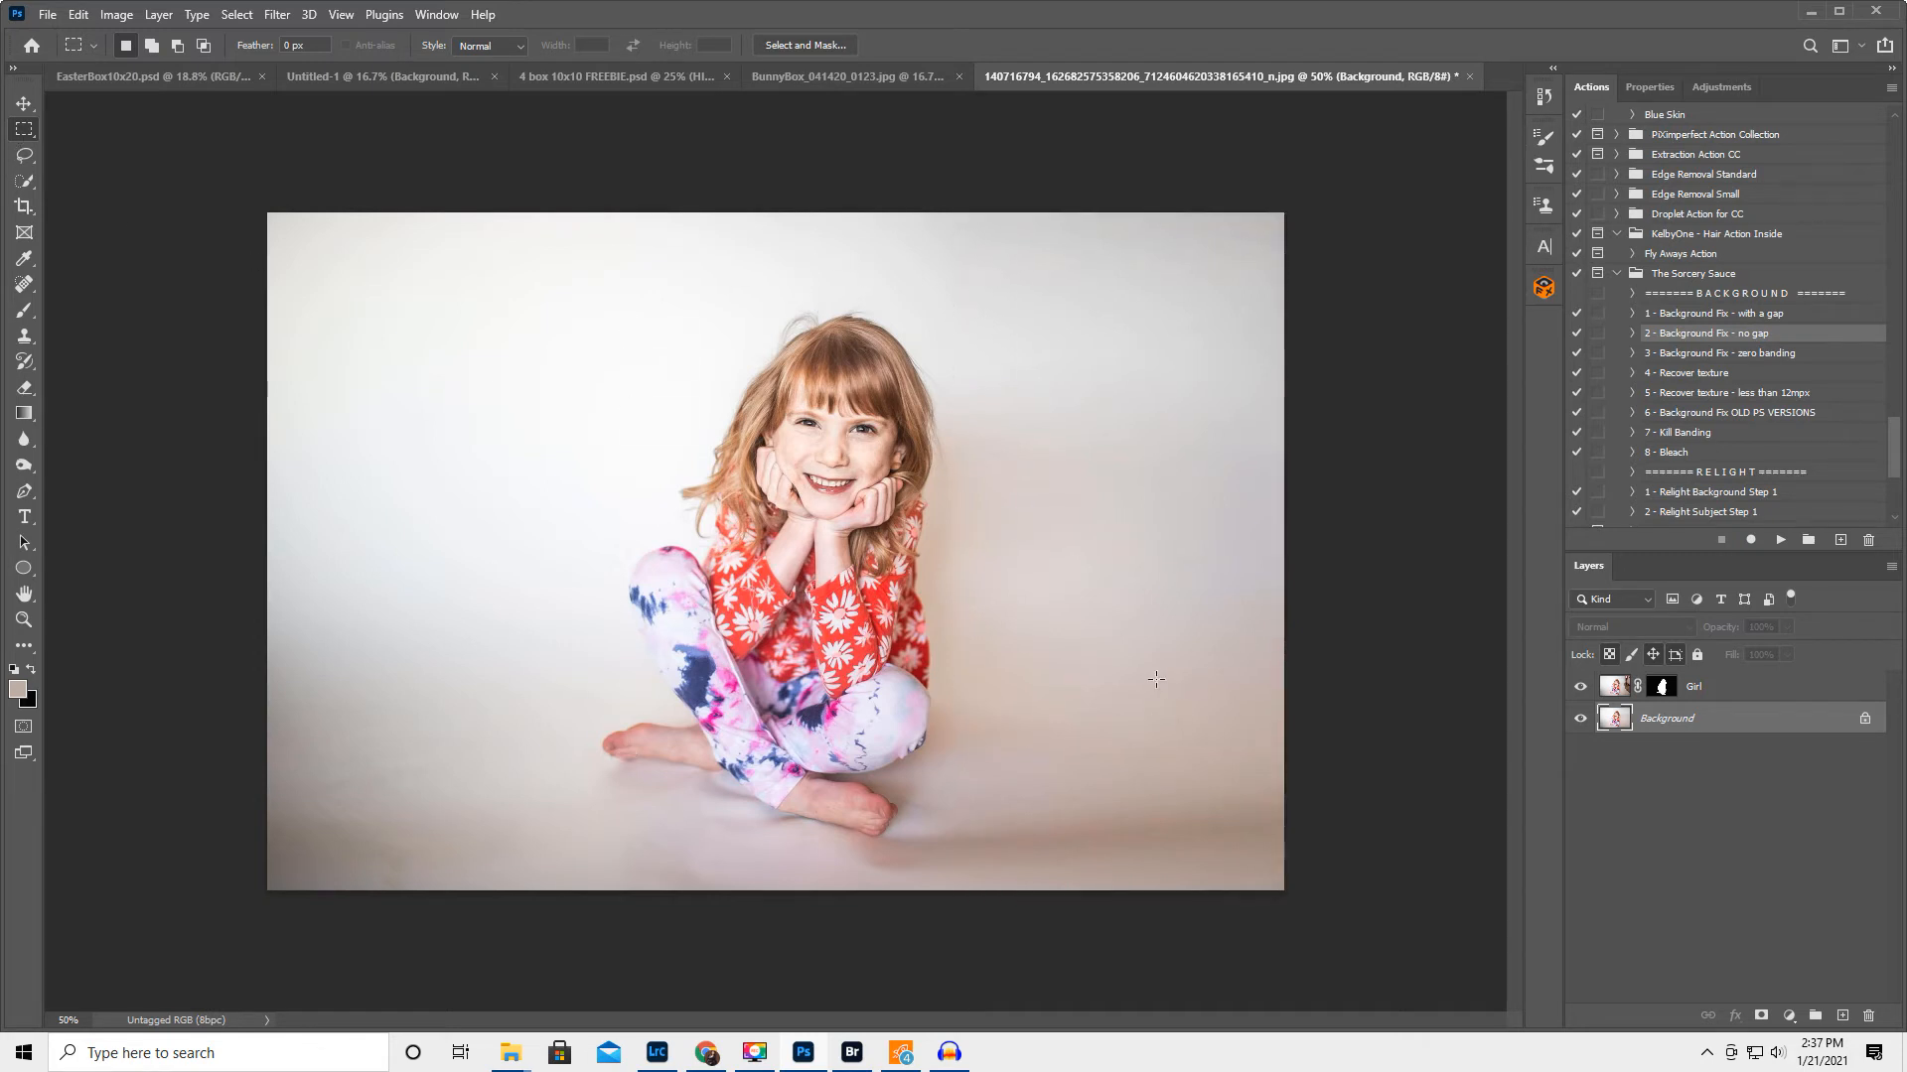
Undo the backdrop stretch, its strip selection and the layer rename
key(ctrl+z)
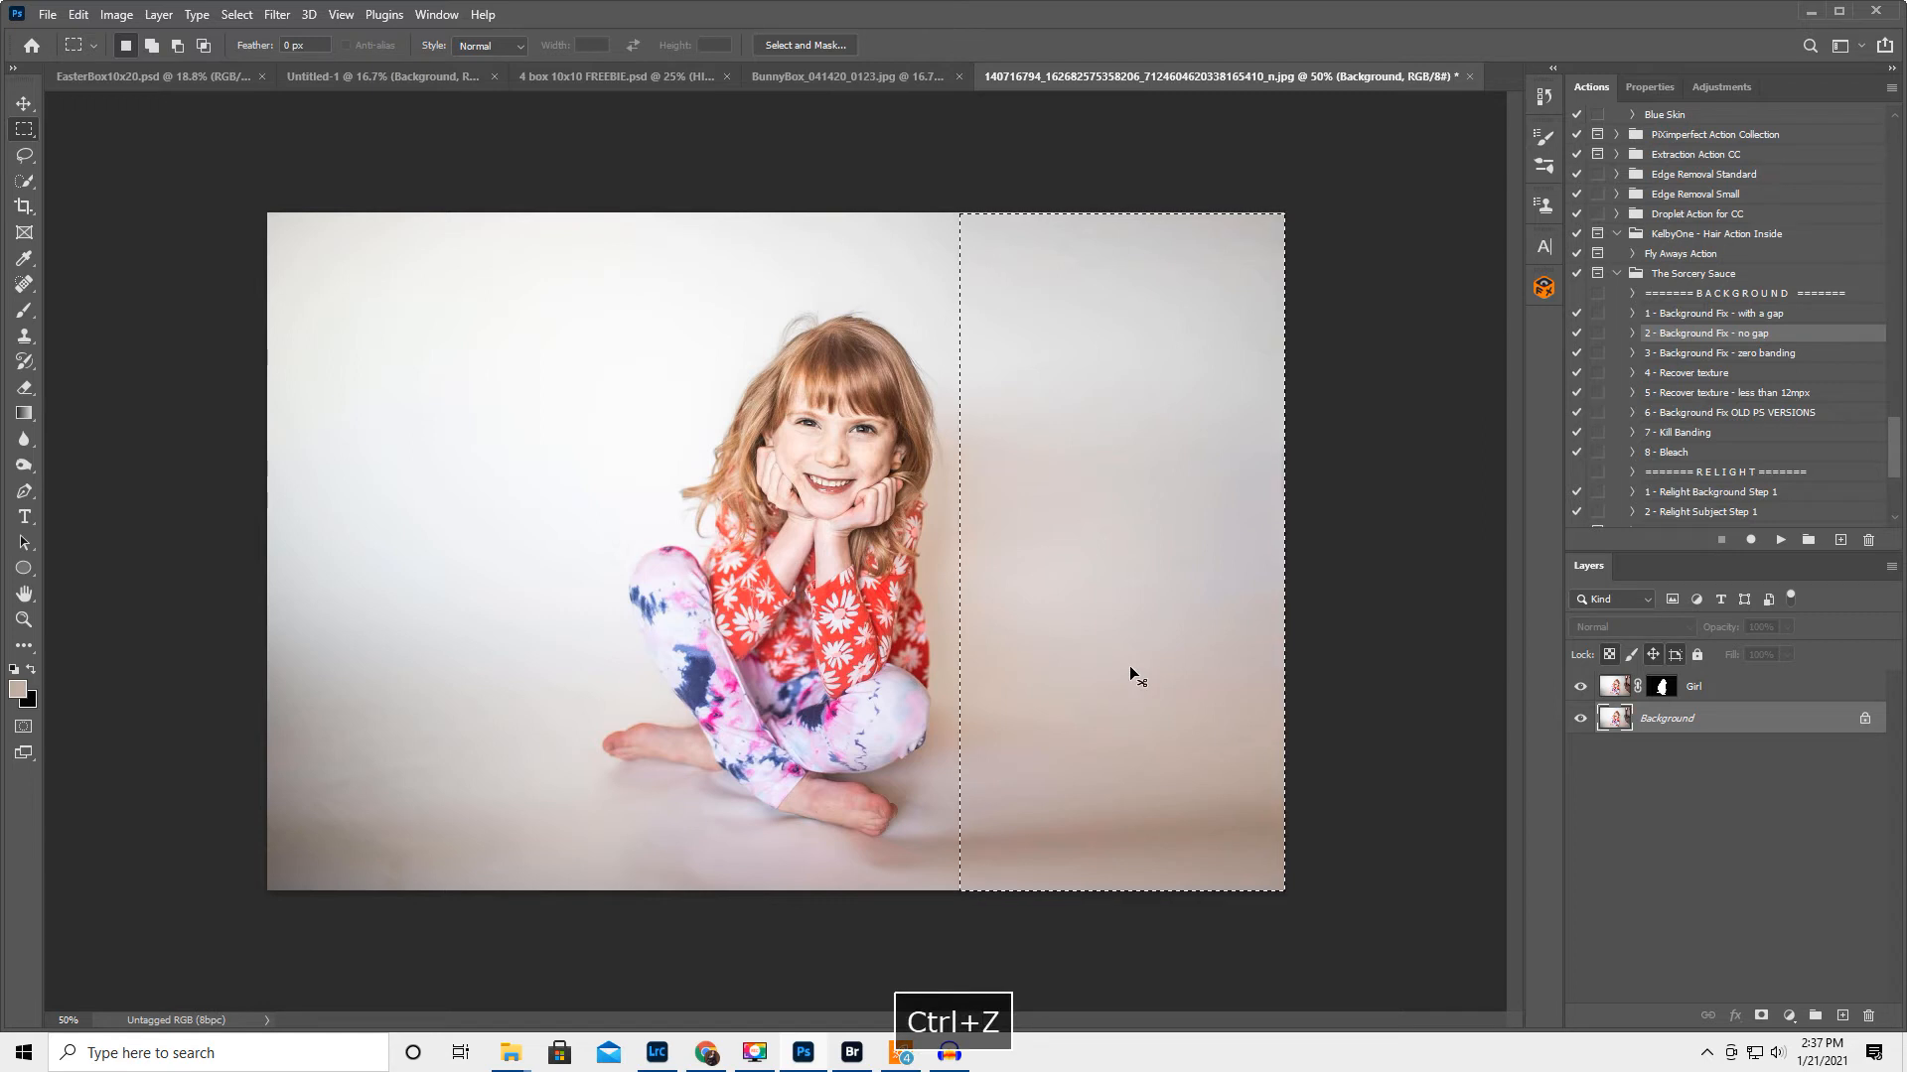
key(ctrl+z)
key(z)
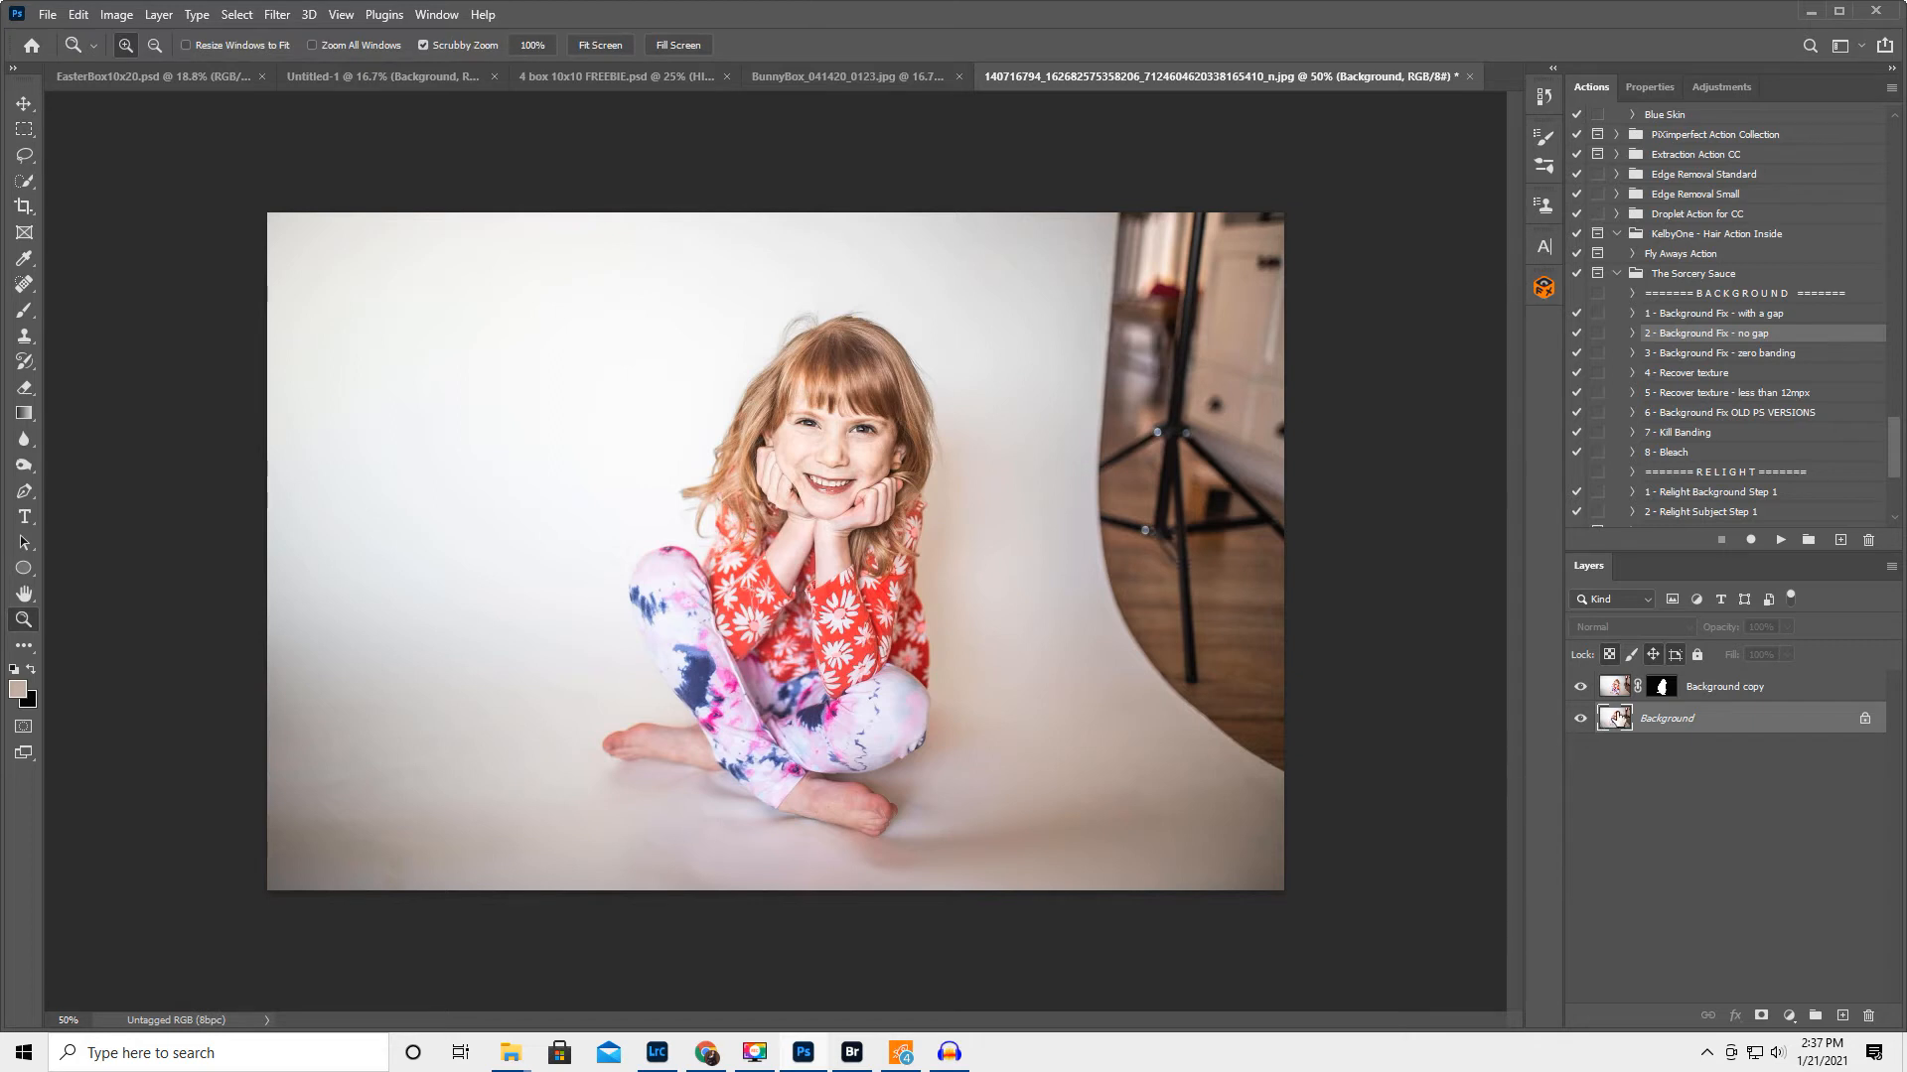
Draw a downward foreground-to-transparent linear gradient on the Background layer in a light colour sampled from the backdrop
click(23, 415)
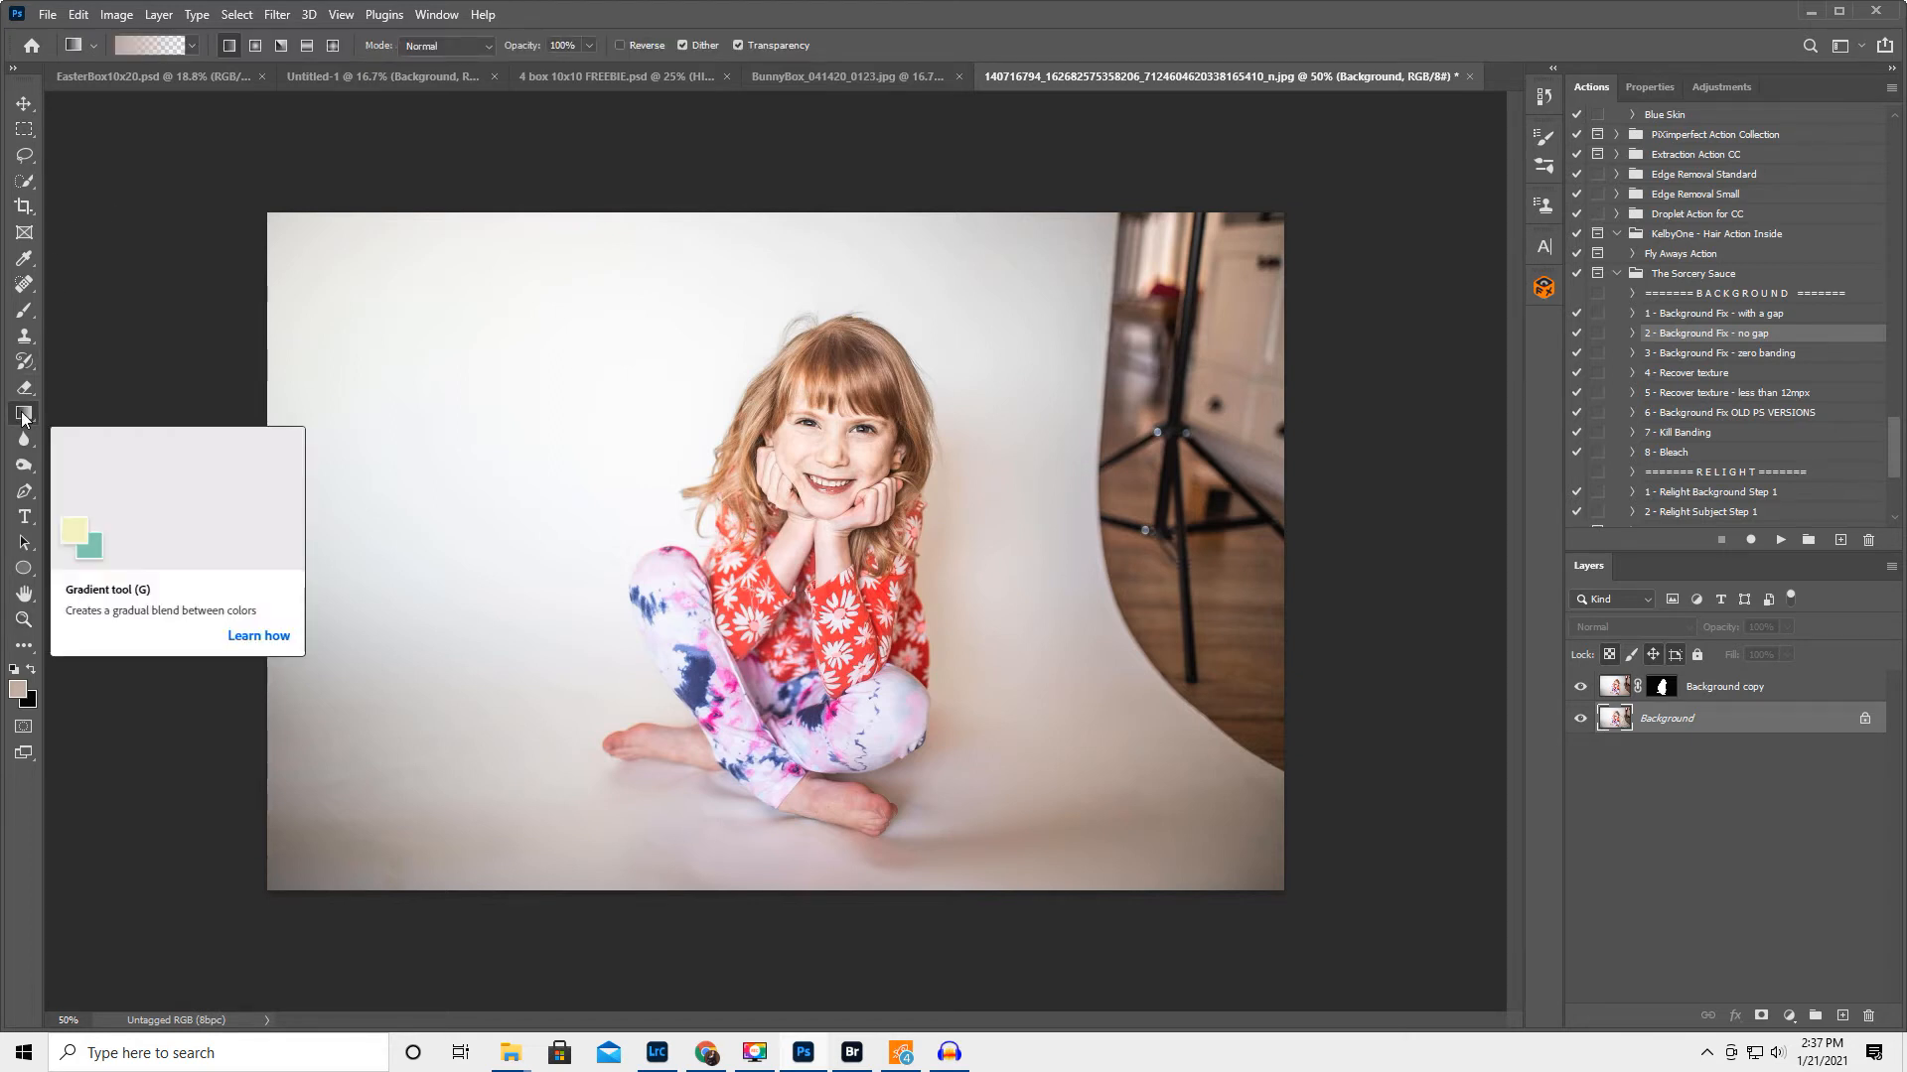
click(193, 45)
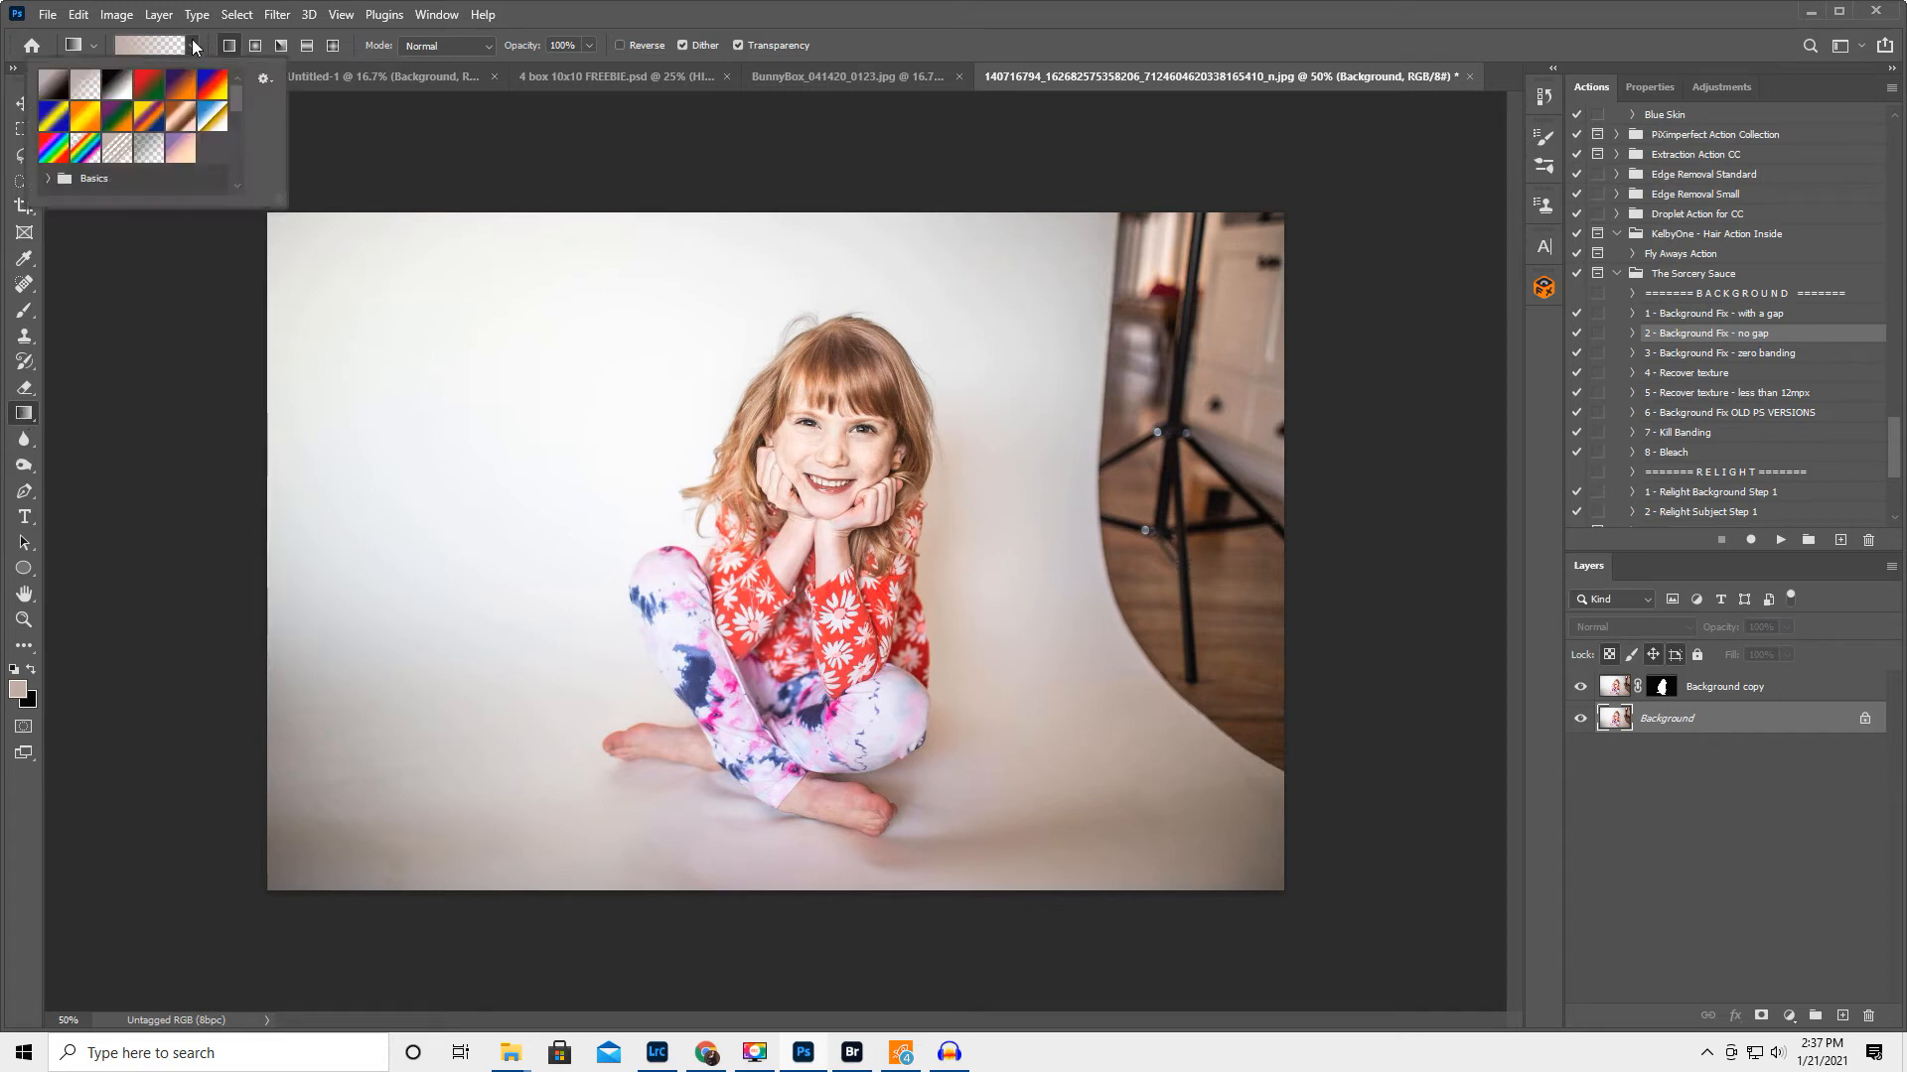
click(85, 86)
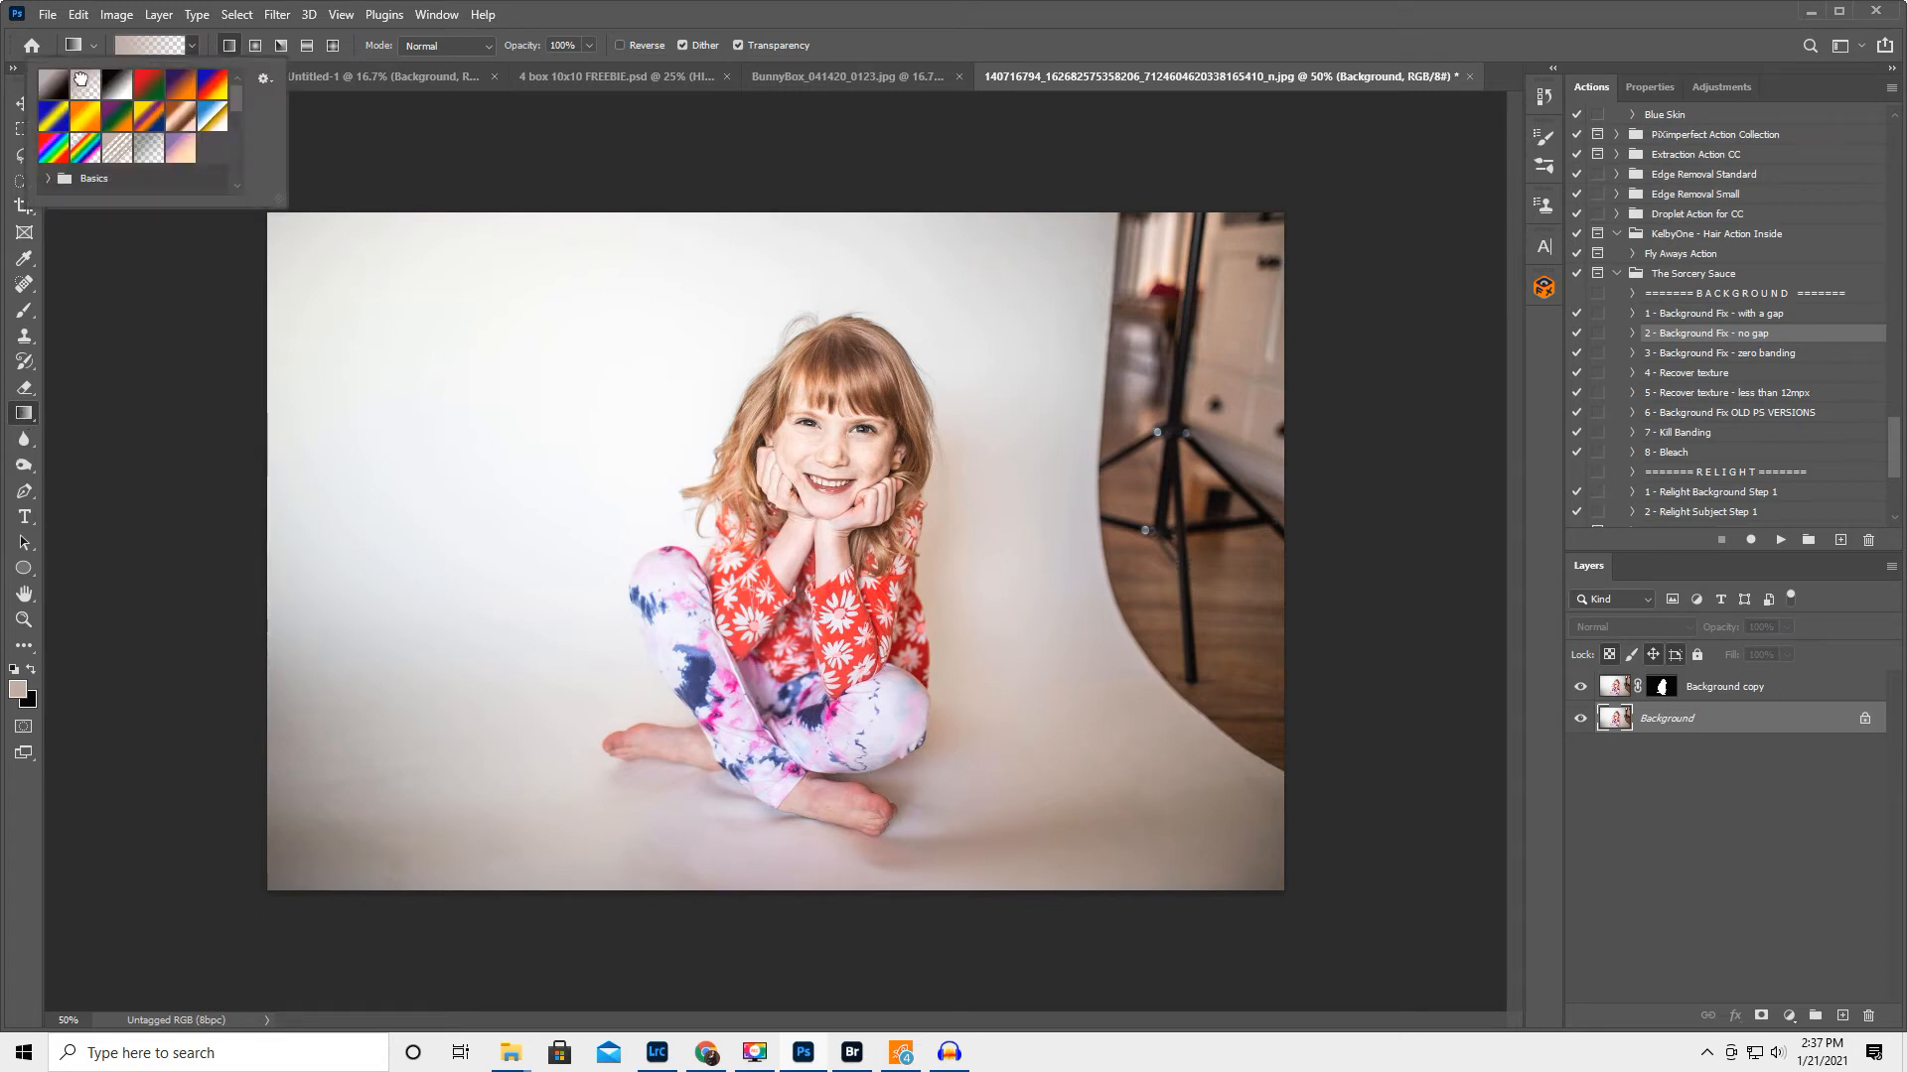
click(369, 129)
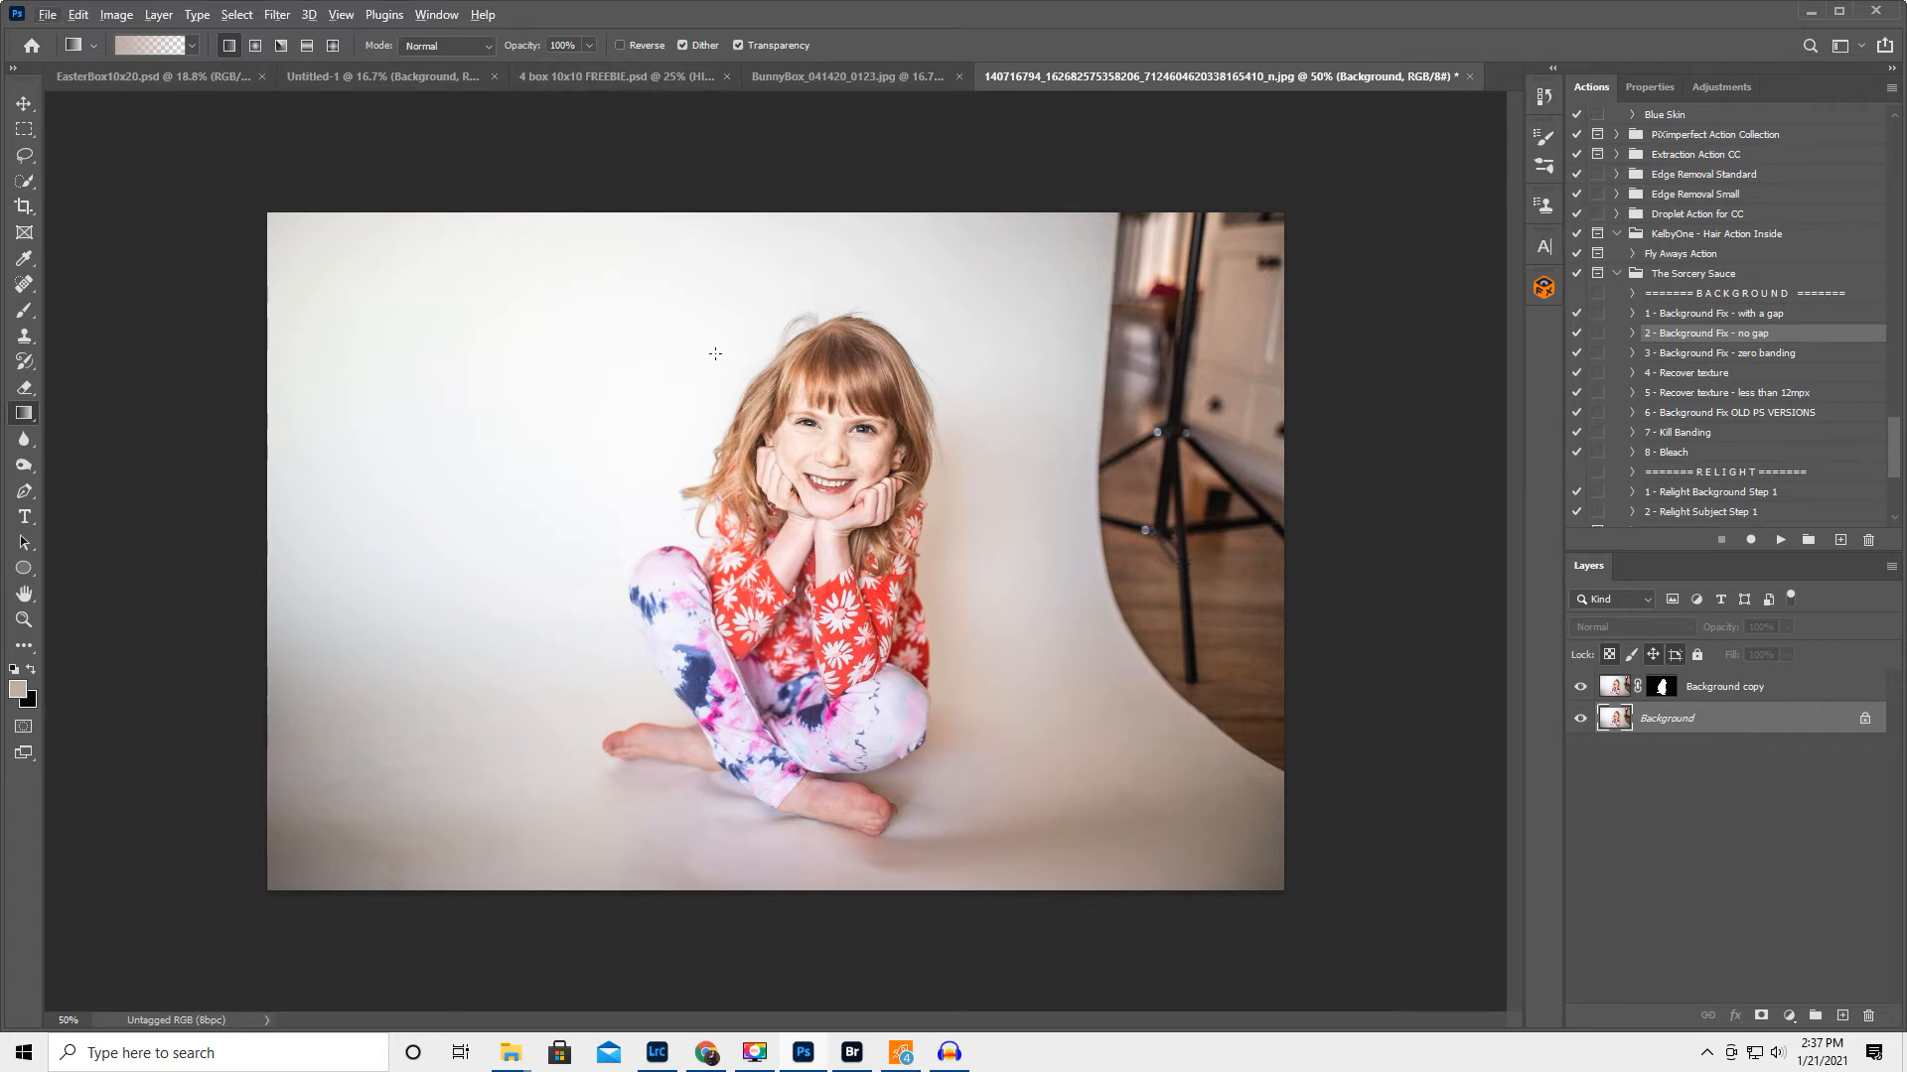
alt+click(926, 354)
drag(776, 346, 768, 896)
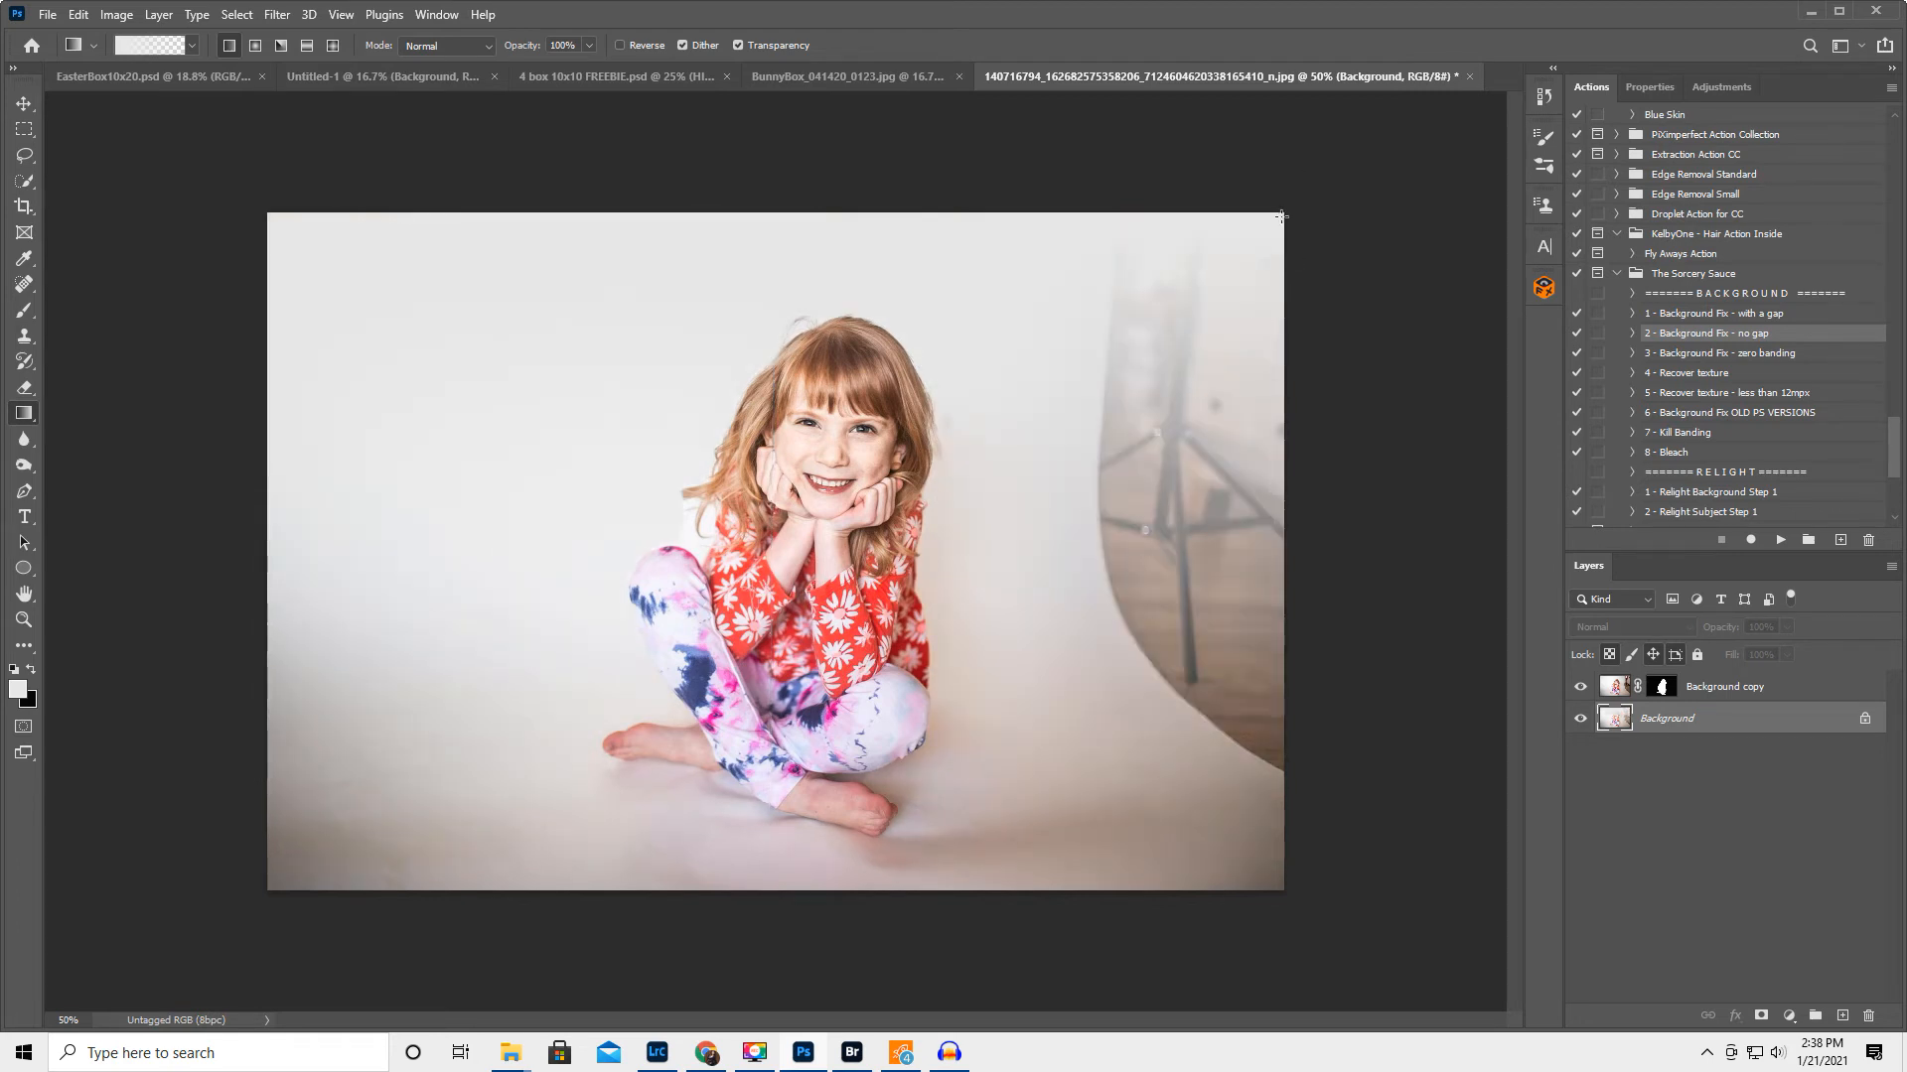
Layer more foreground-to-transparent gradients from the upper-right corner, right edge and stand area to cover the stand and room
drag(1281, 211, 993, 724)
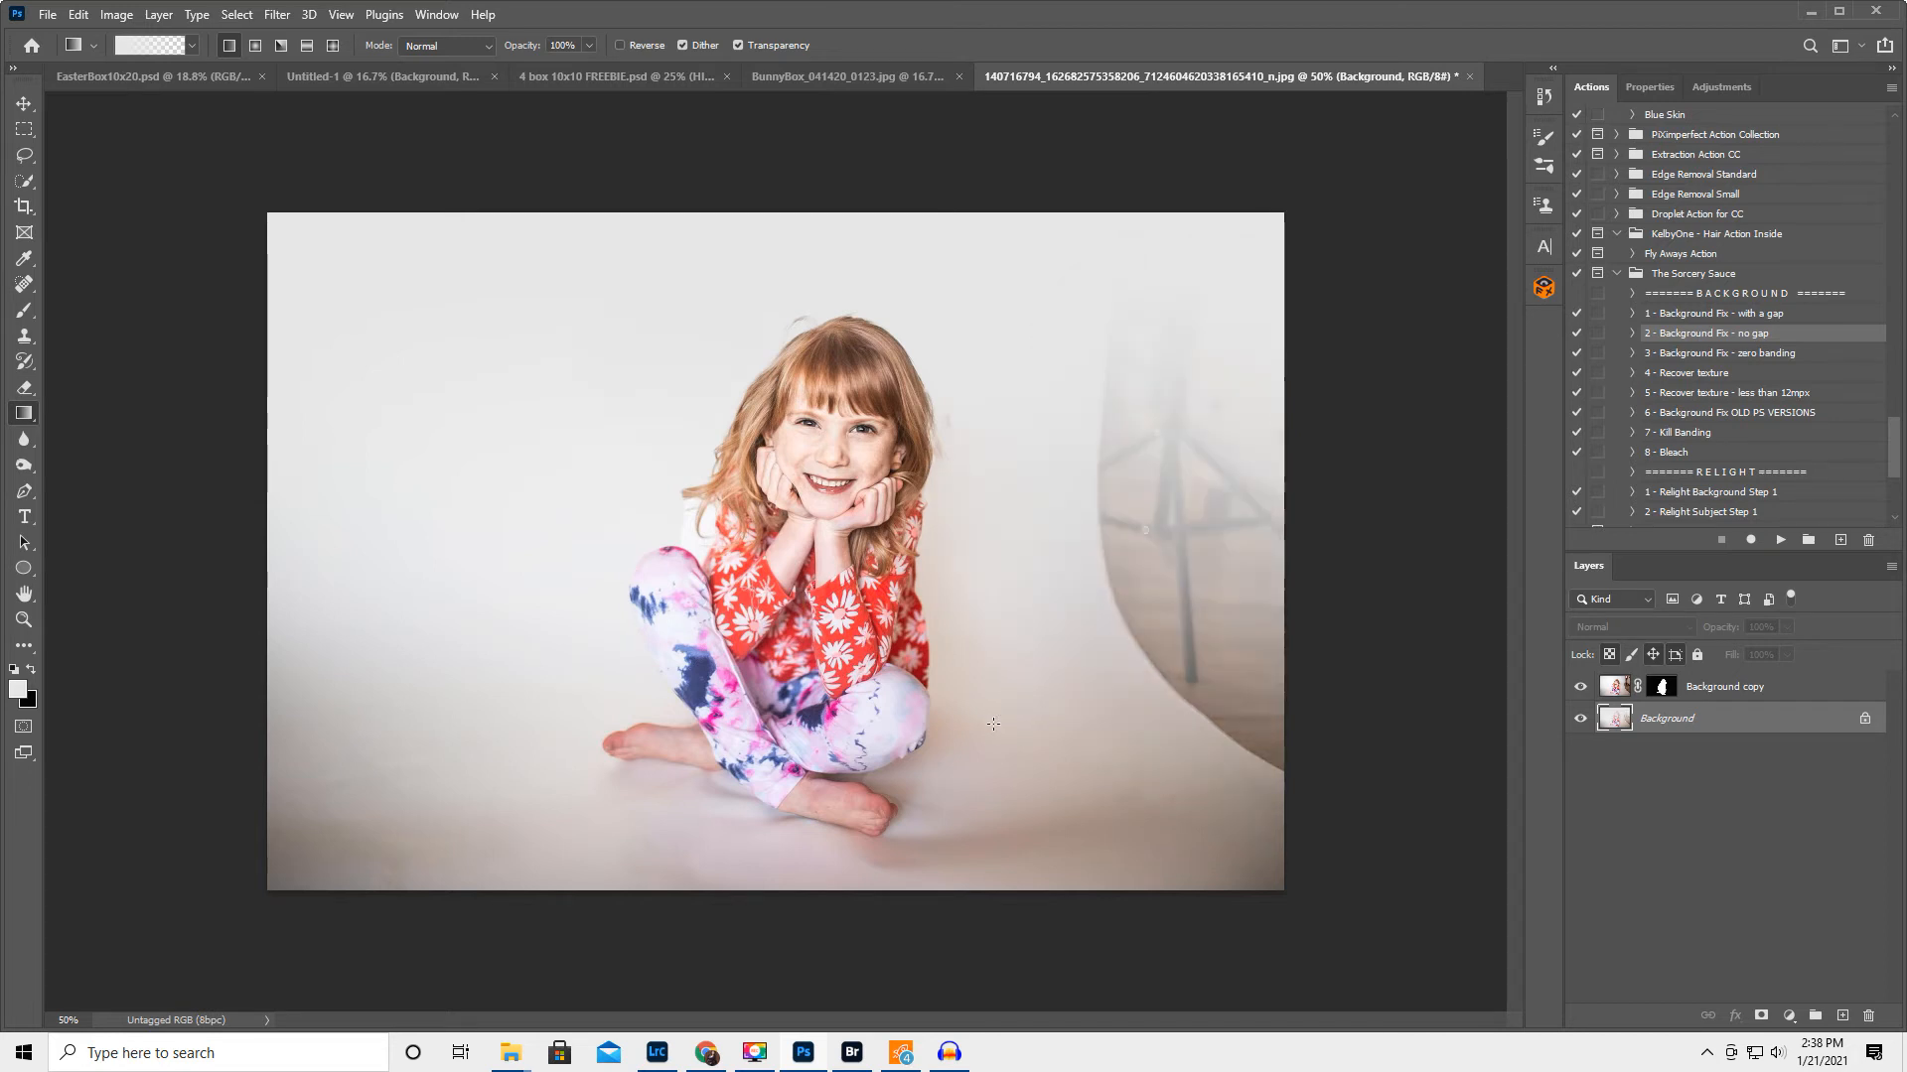
drag(1296, 649, 1081, 642)
drag(1101, 236, 1082, 469)
drag(1081, 388, 1072, 552)
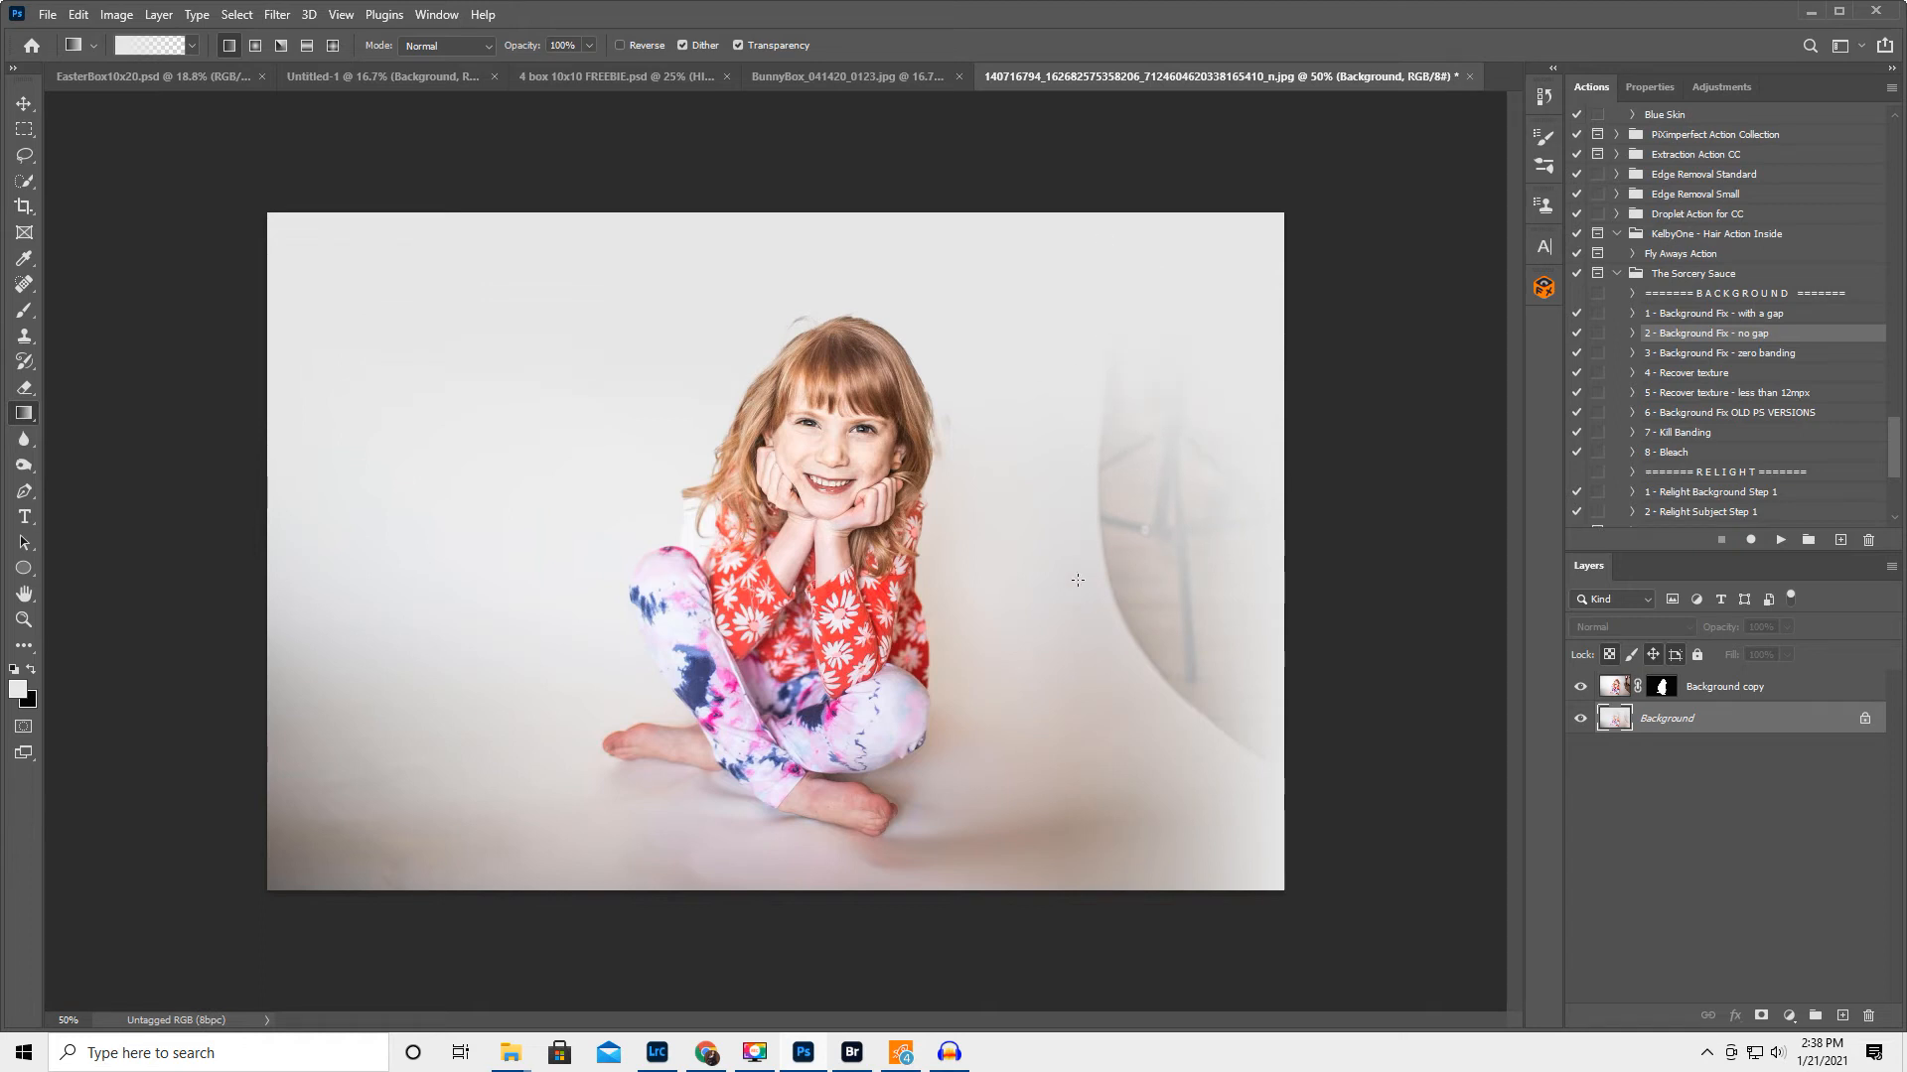
mouse_move(1124, 426)
mouse_down()
mouse_move(1091, 772)
mouse_move(1202, 844)
mouse_up()
drag(1163, 648, 1175, 784)
drag(1230, 688, 1230, 777)
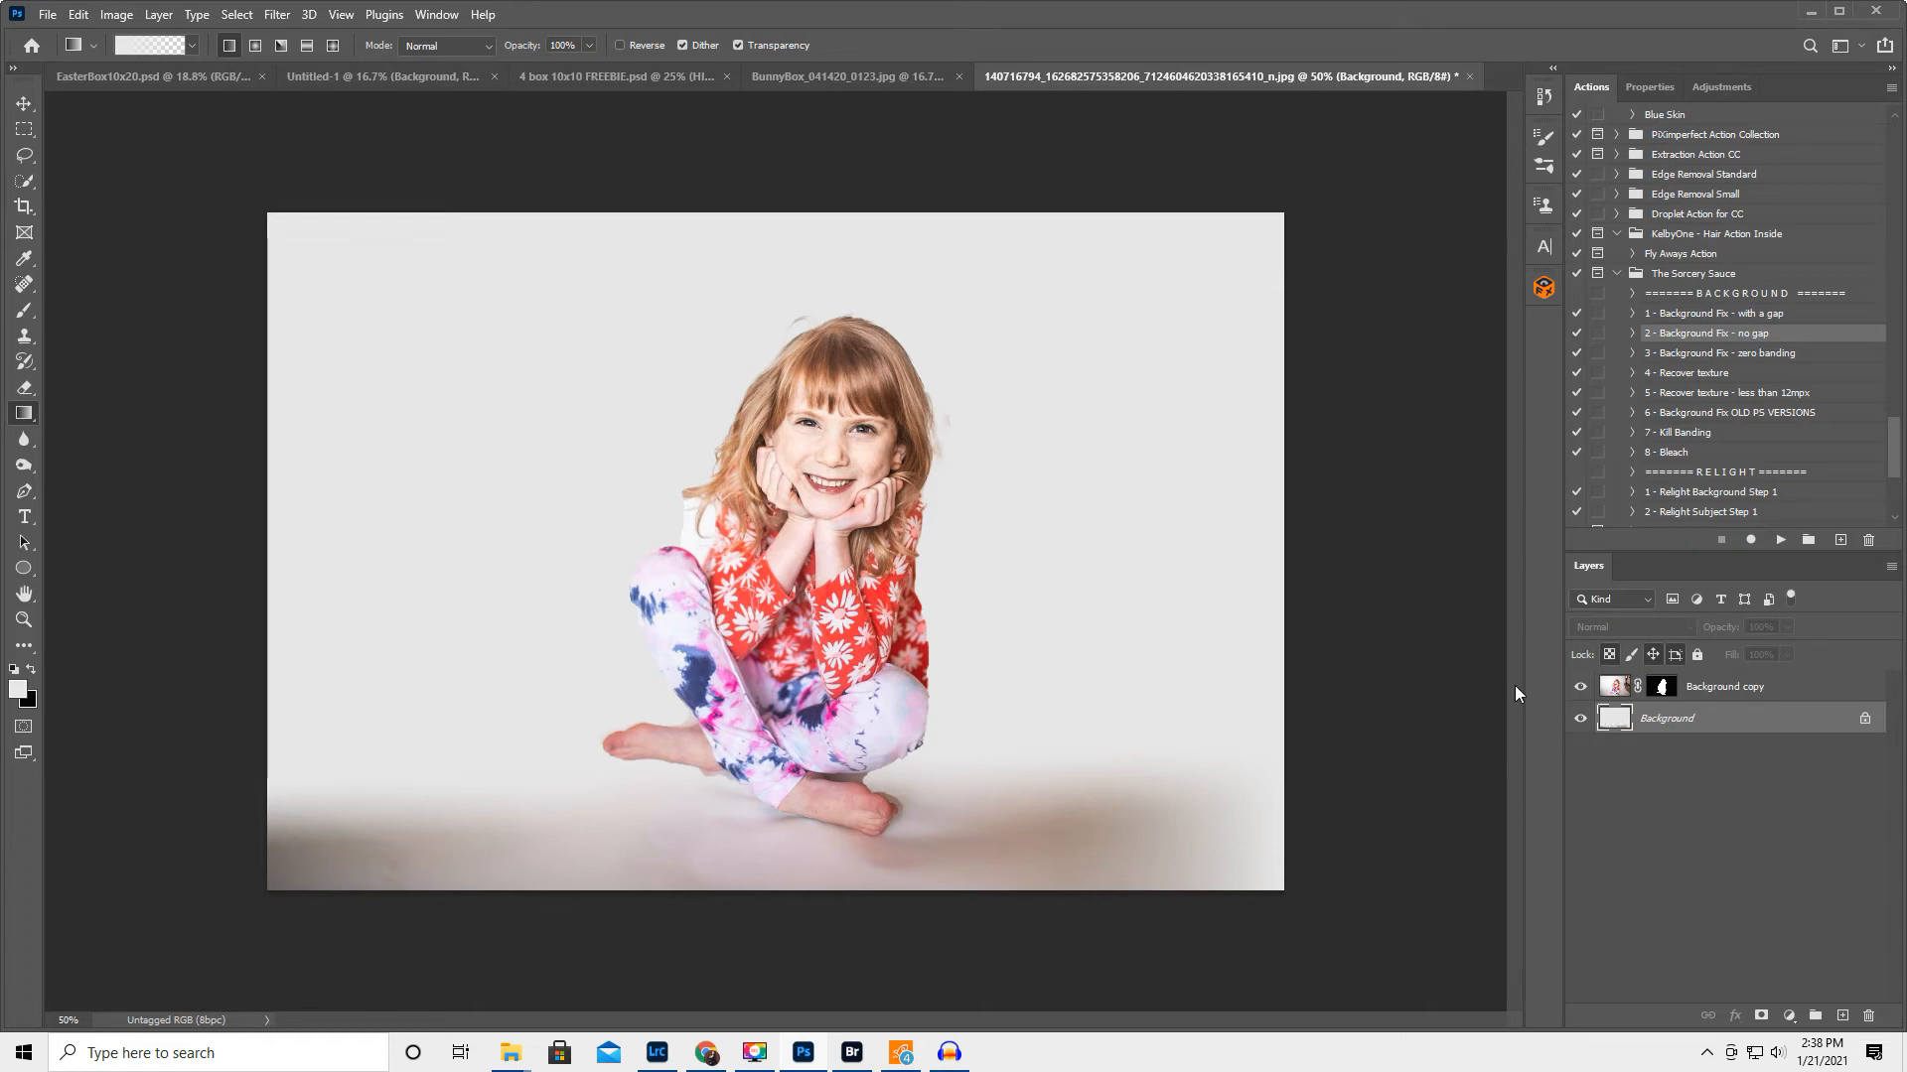
Undo all the gradients drawn on the Background layer
key(ctrl+z)
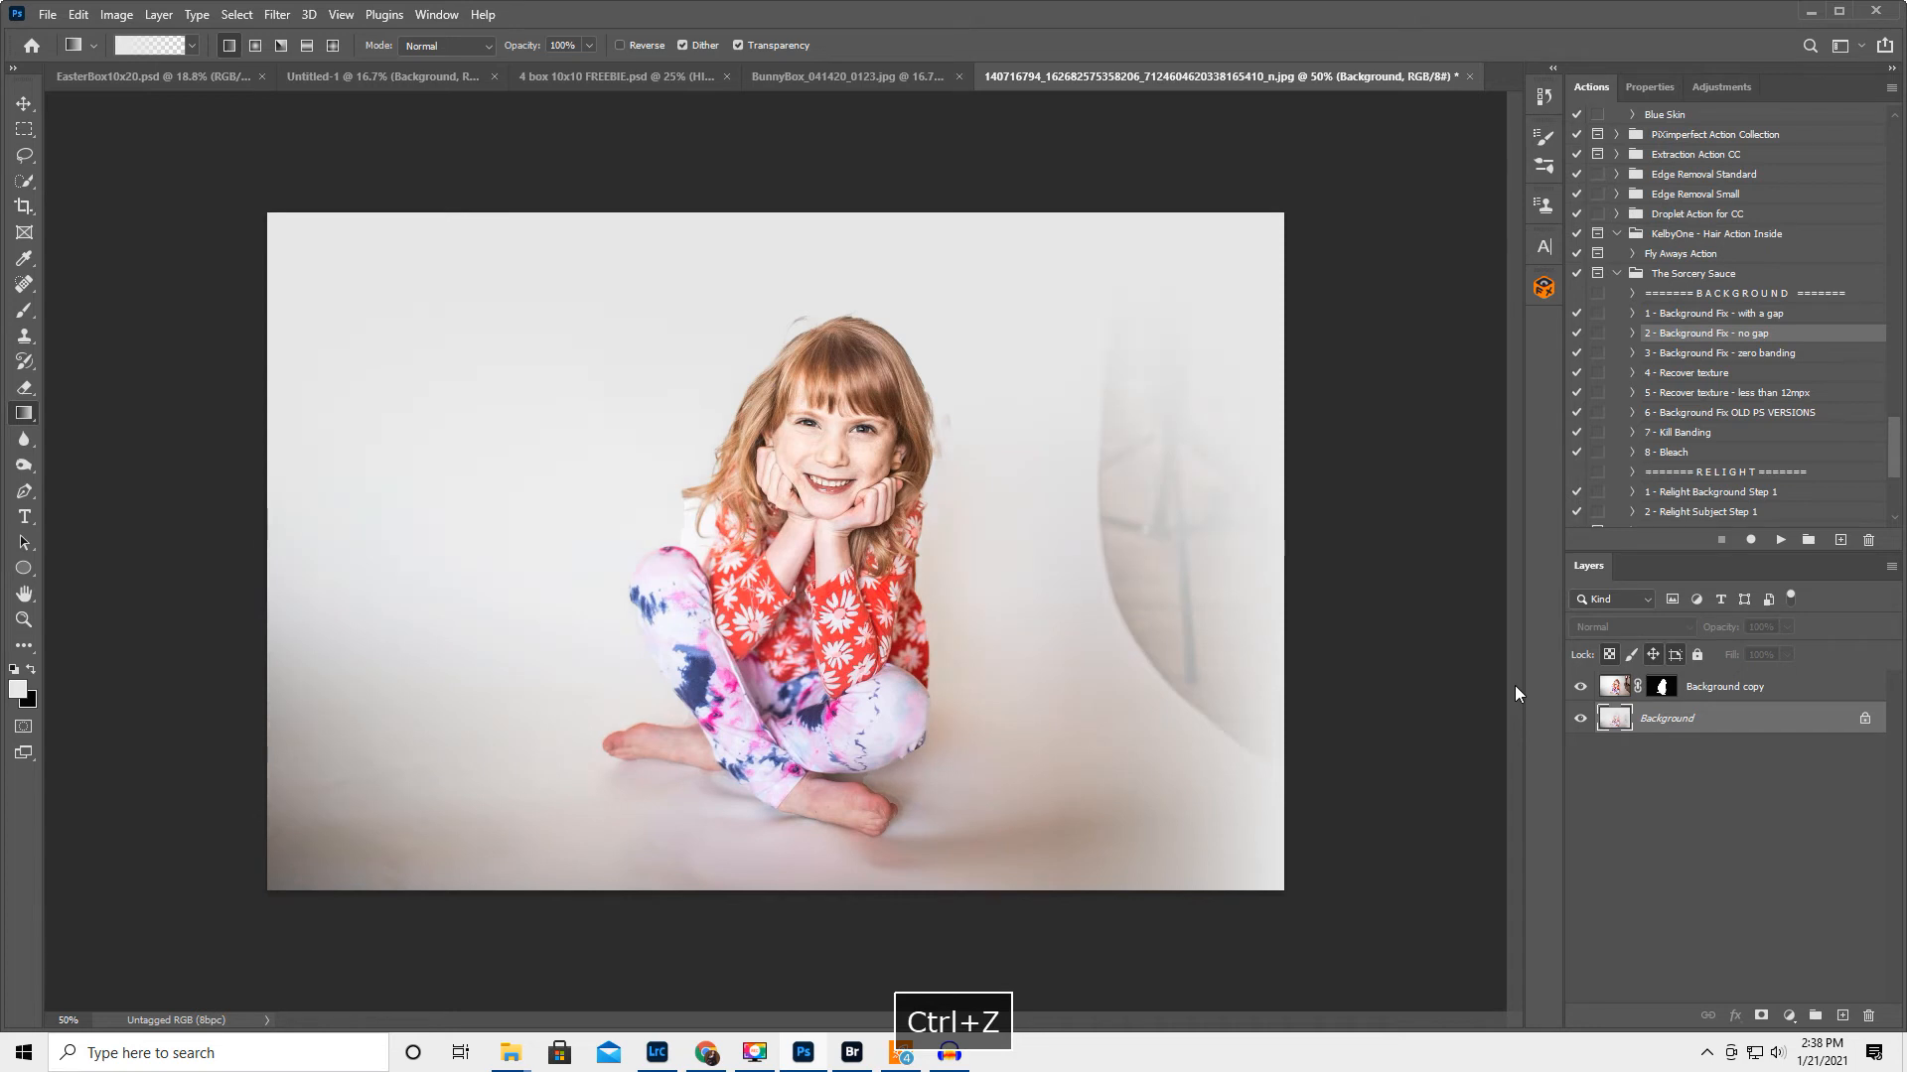
key(ctrl+z)
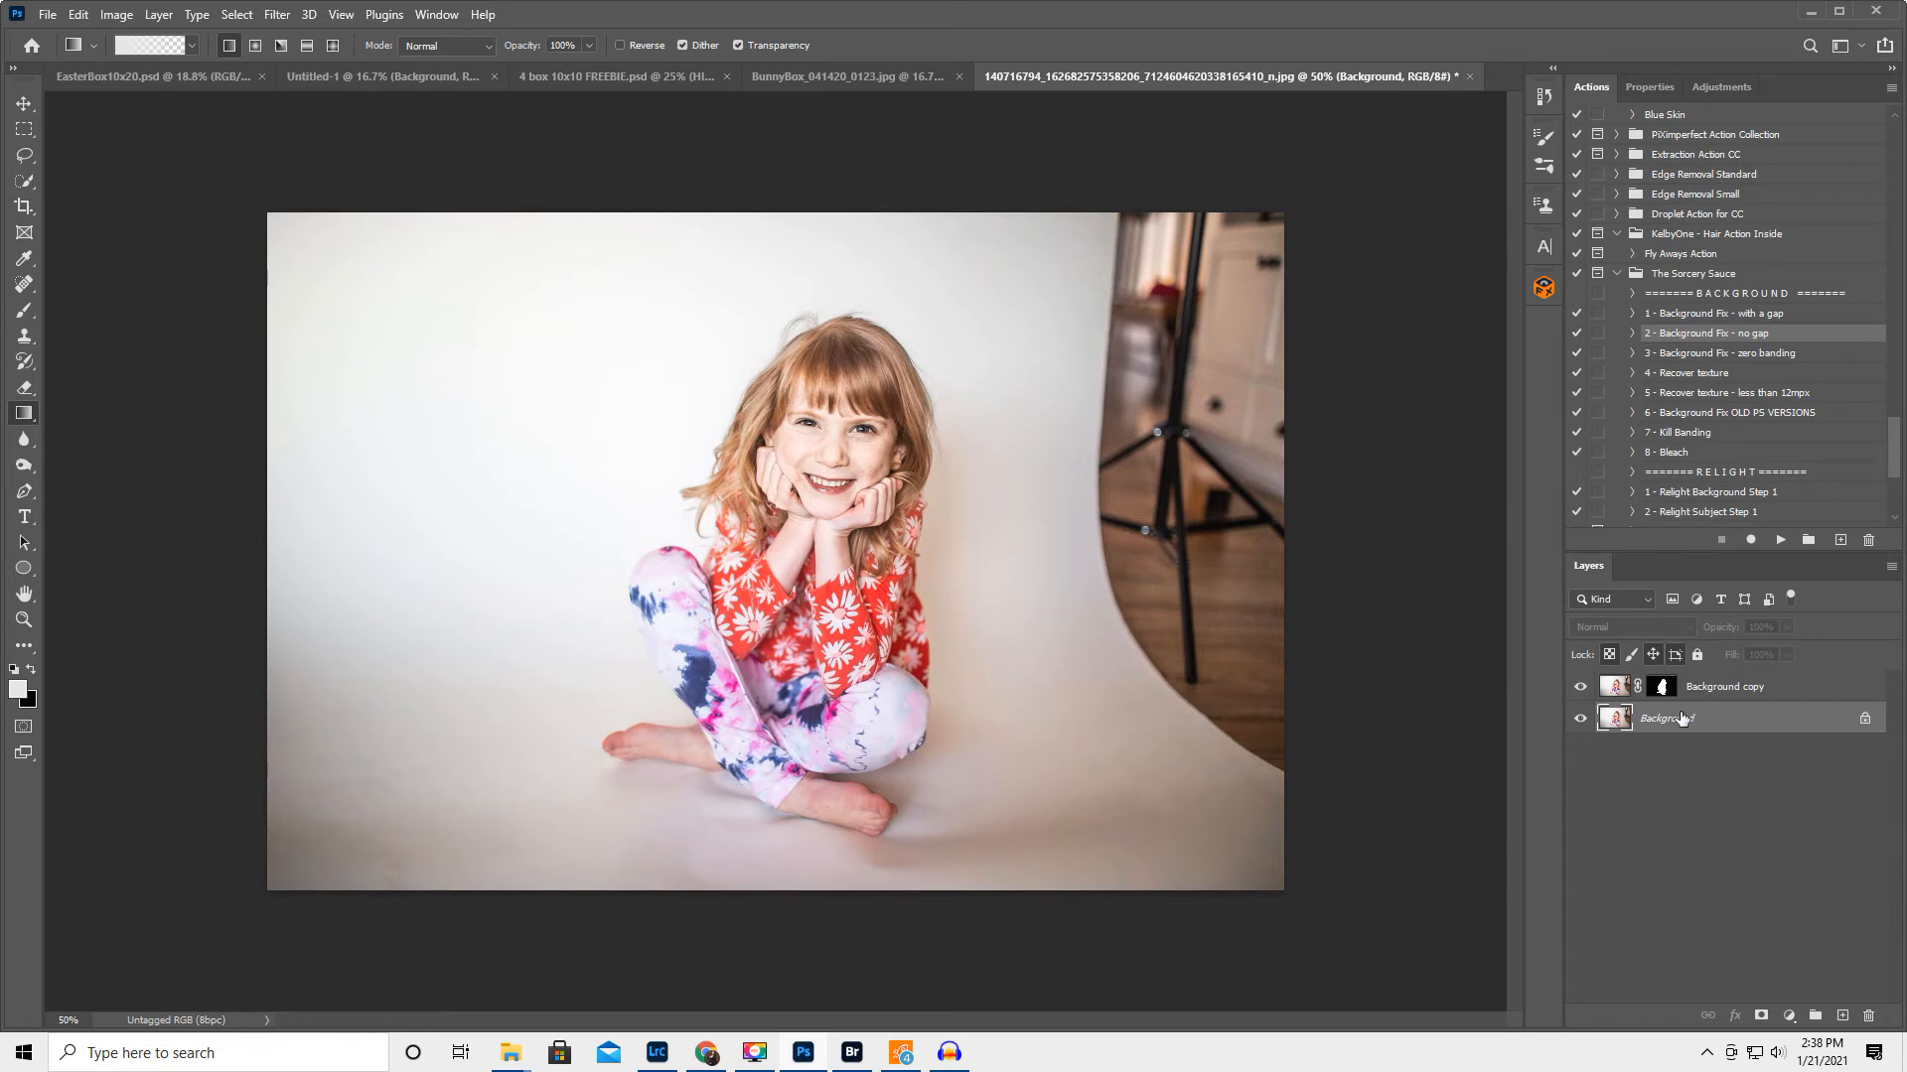
Try covering the upper light stand and room with the Clone Stamp at size 250, using backdrop sampled beside them on the Background layer
click(25, 335)
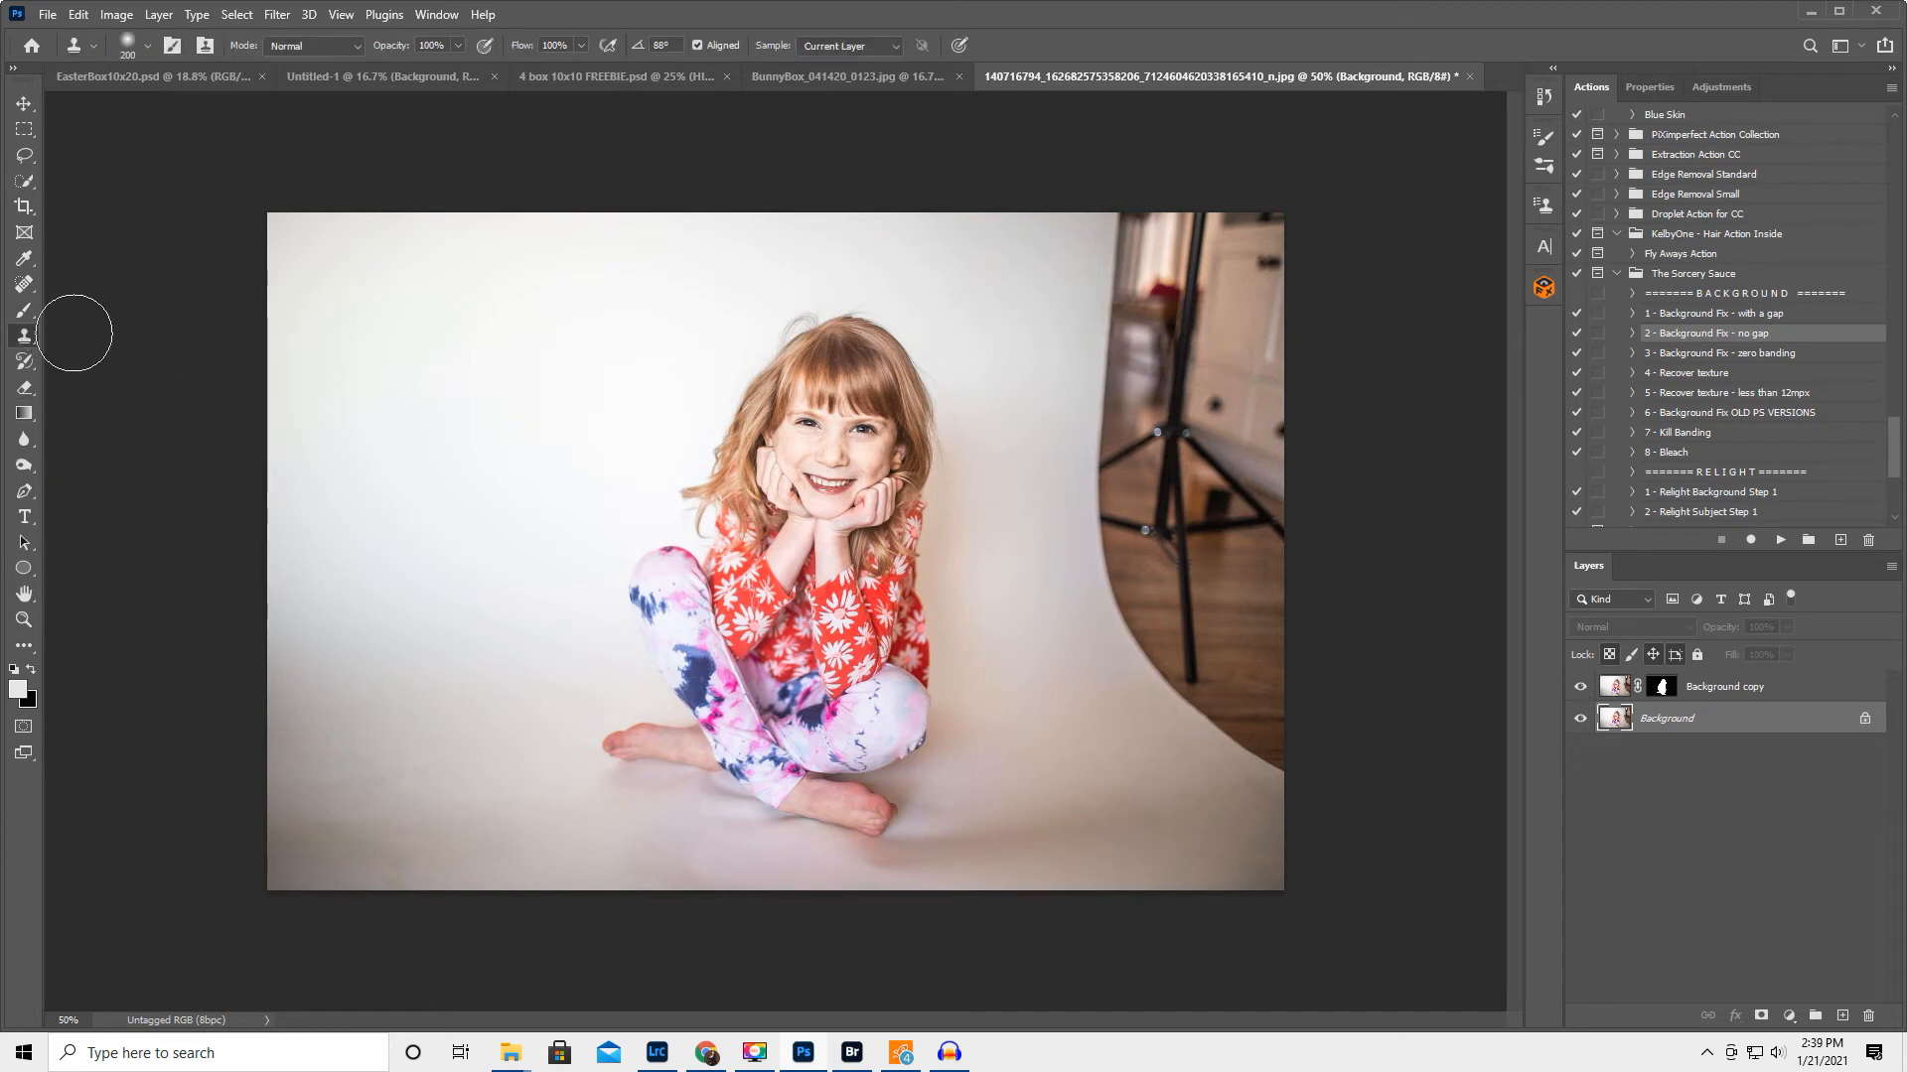
key(bracketright)
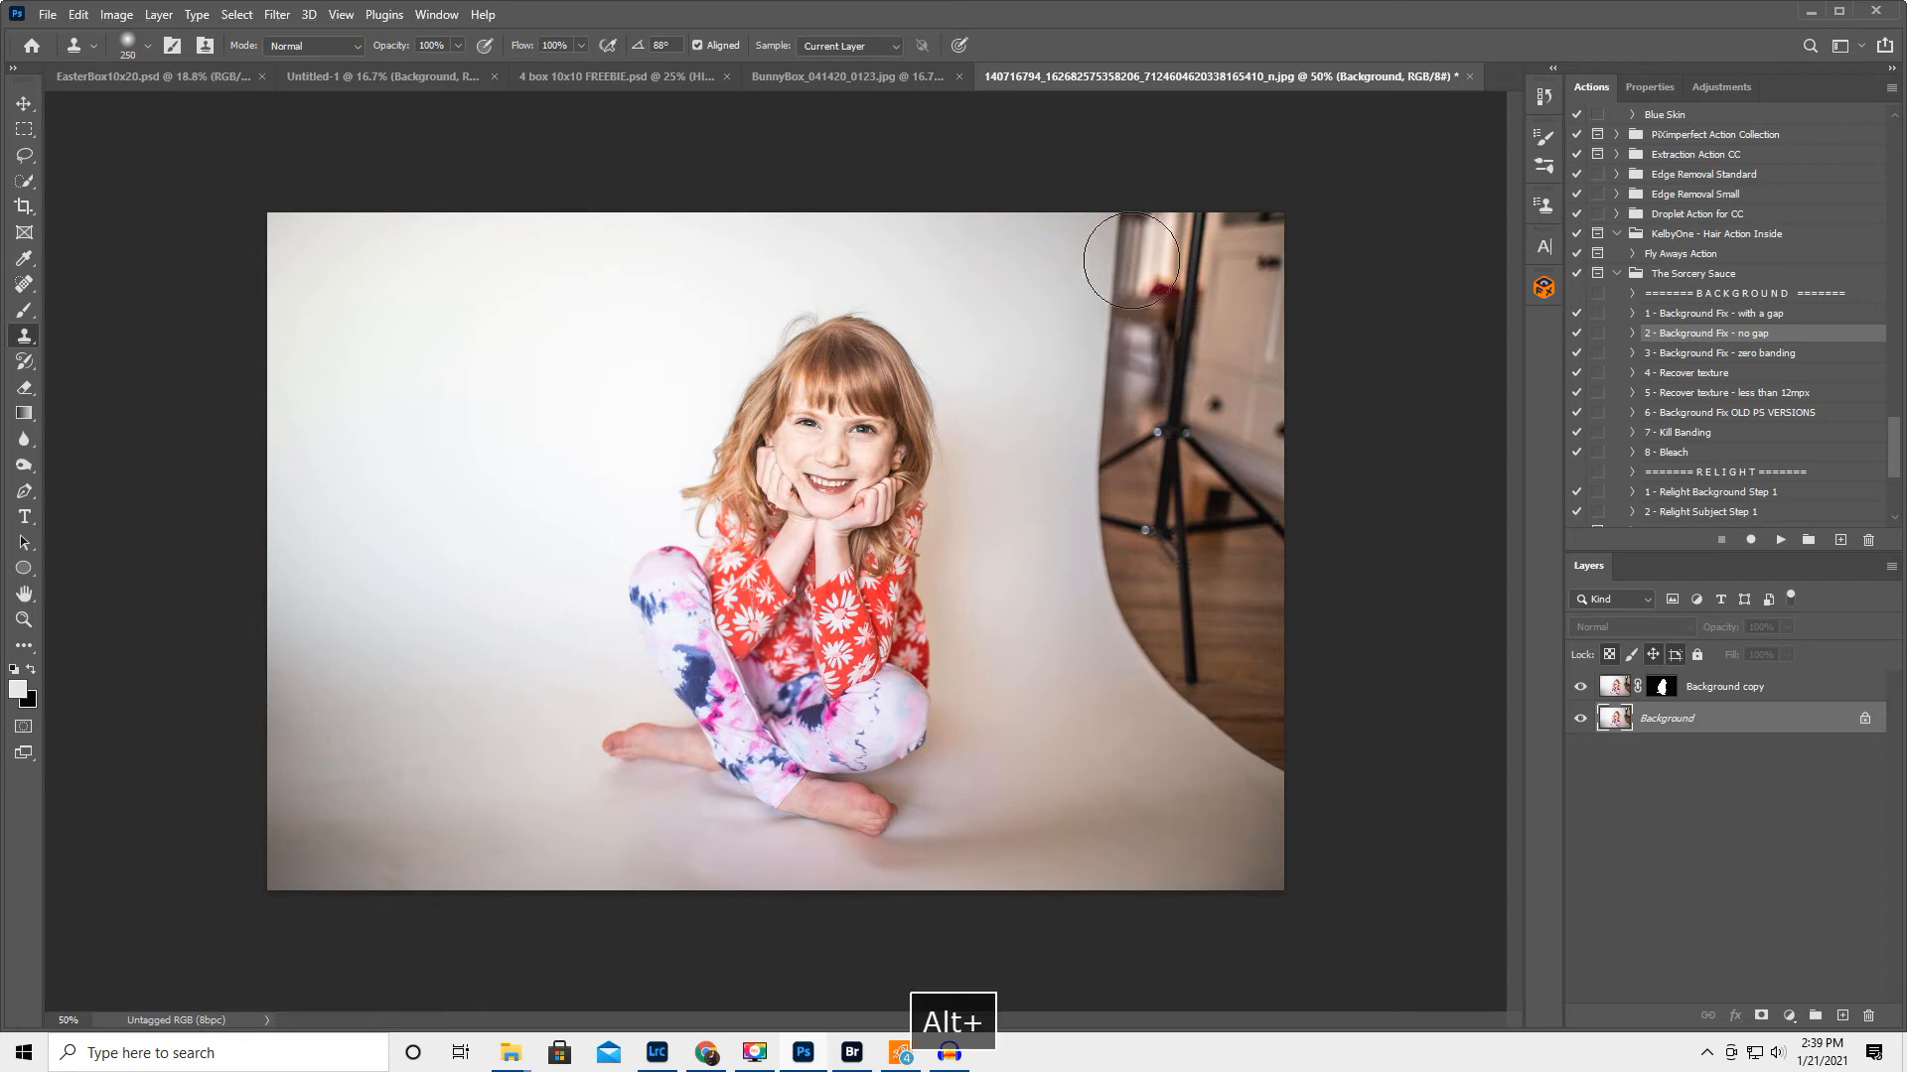
mouse_move(1132, 260)
mouse_down()
mouse_move(1142, 245)
mouse_move(1150, 282)
mouse_move(1243, 245)
mouse_move(1182, 279)
mouse_up()
alt+click(1066, 423)
drag(1112, 417, 1182, 402)
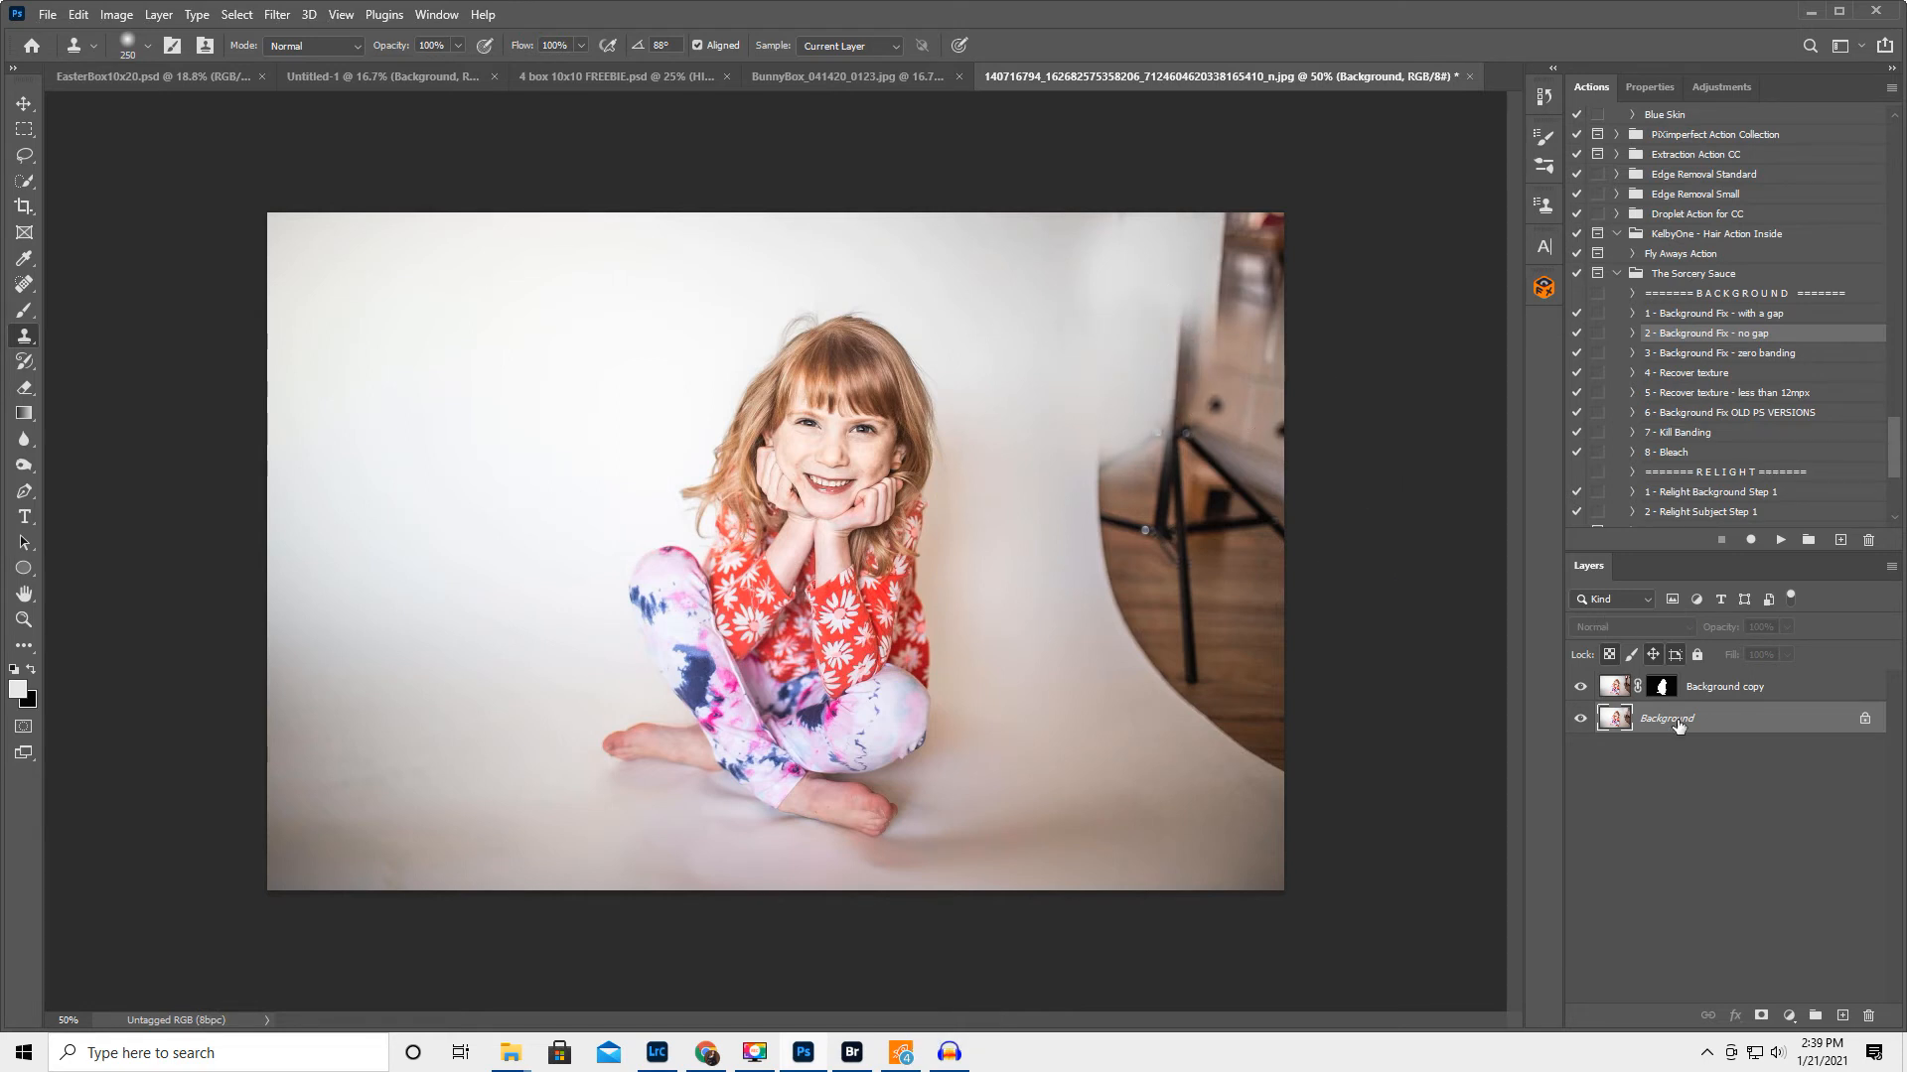
Undo the clone strokes painted over the light stand and room
click(1776, 698)
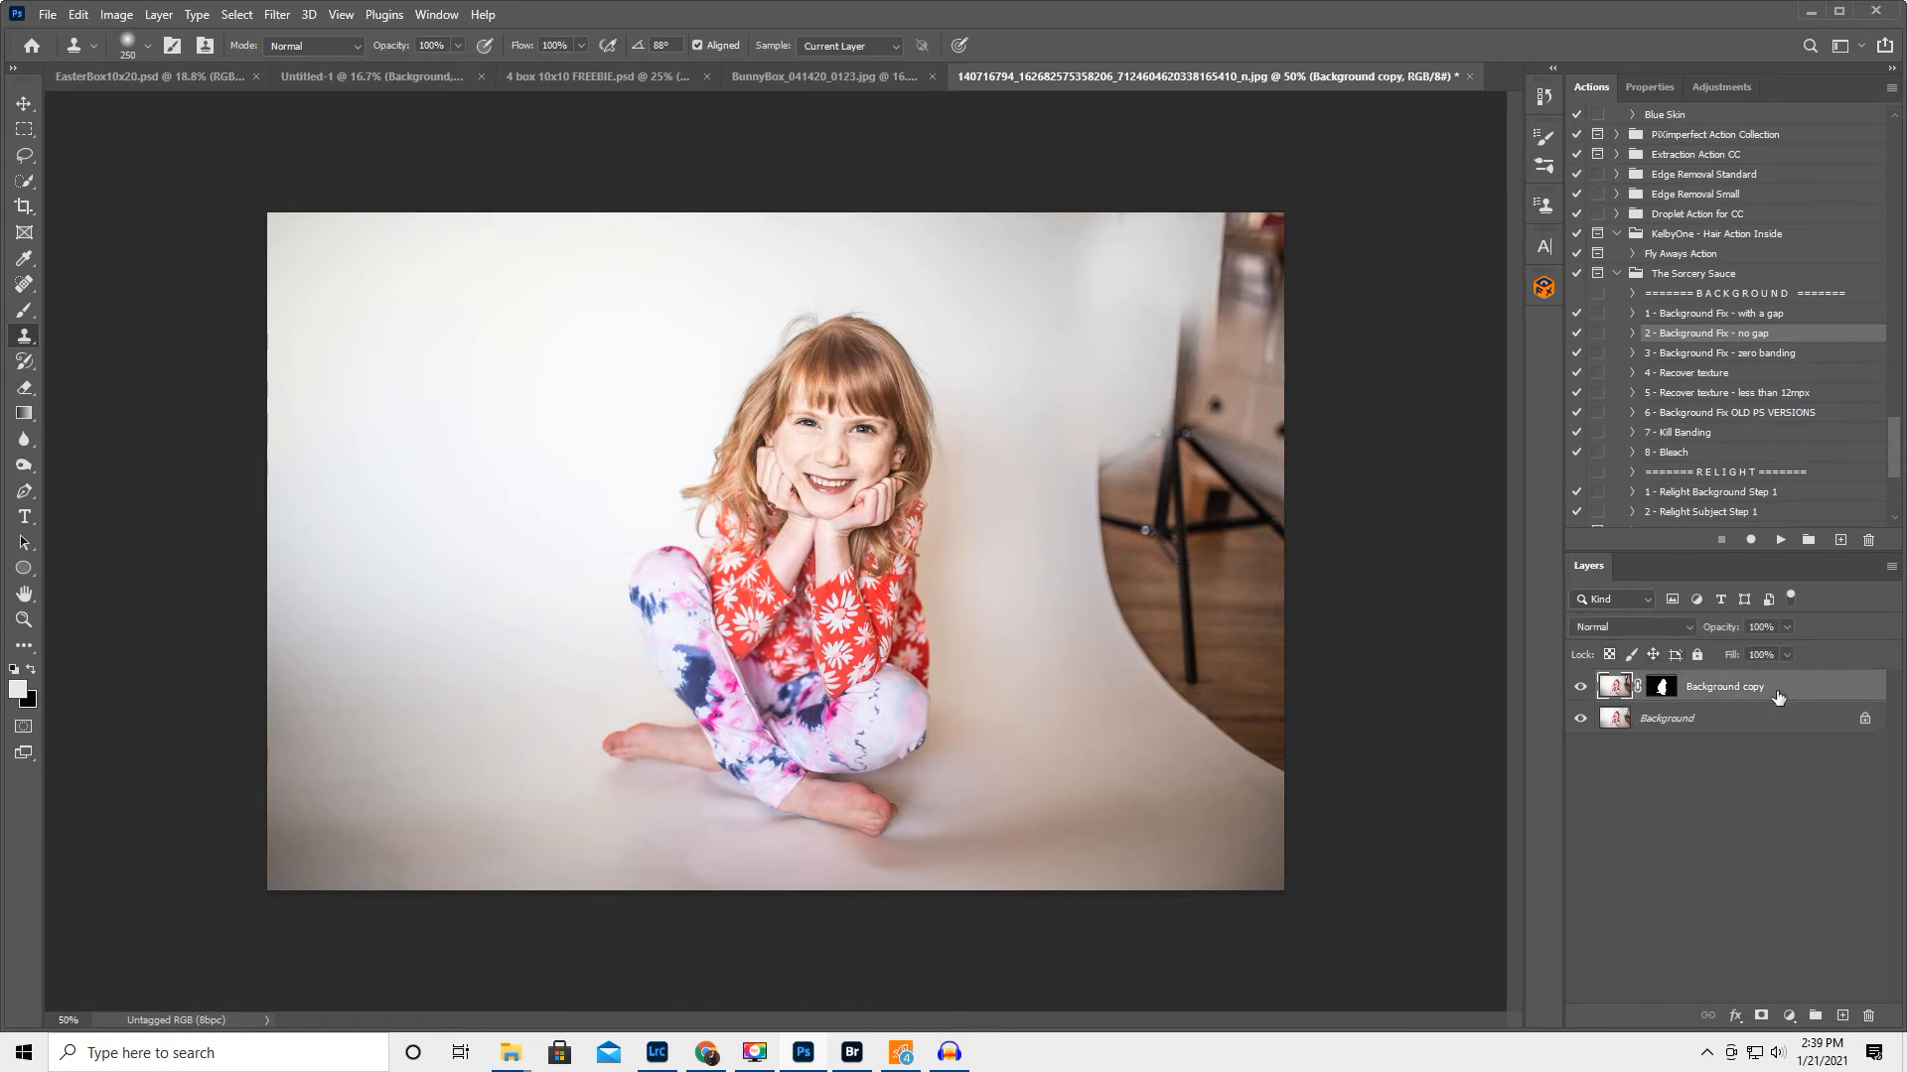
key(ctrl+z)
key(ctrl+z)
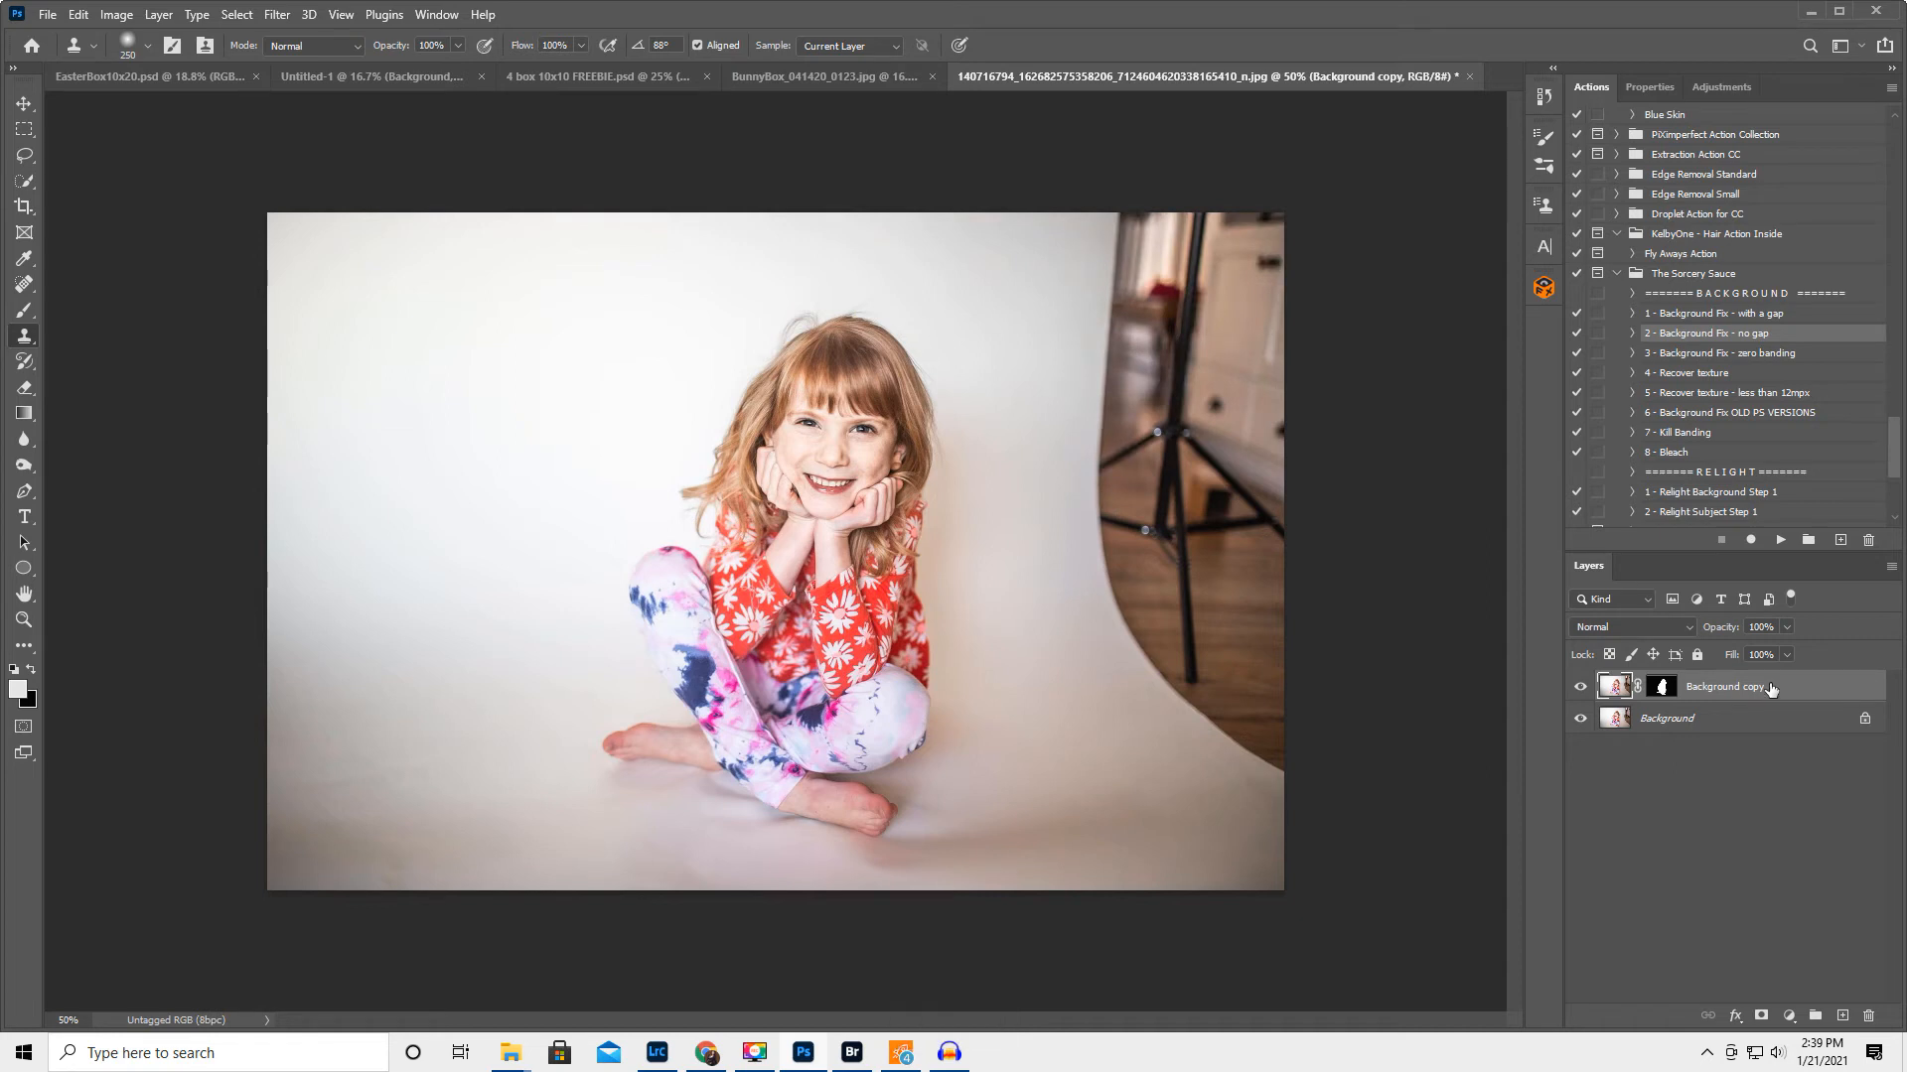
Open the Background layer in Liquify and freeze the girl's edge facing the light stand, from hair to foot, with a size 175 mask brush
click(1725, 721)
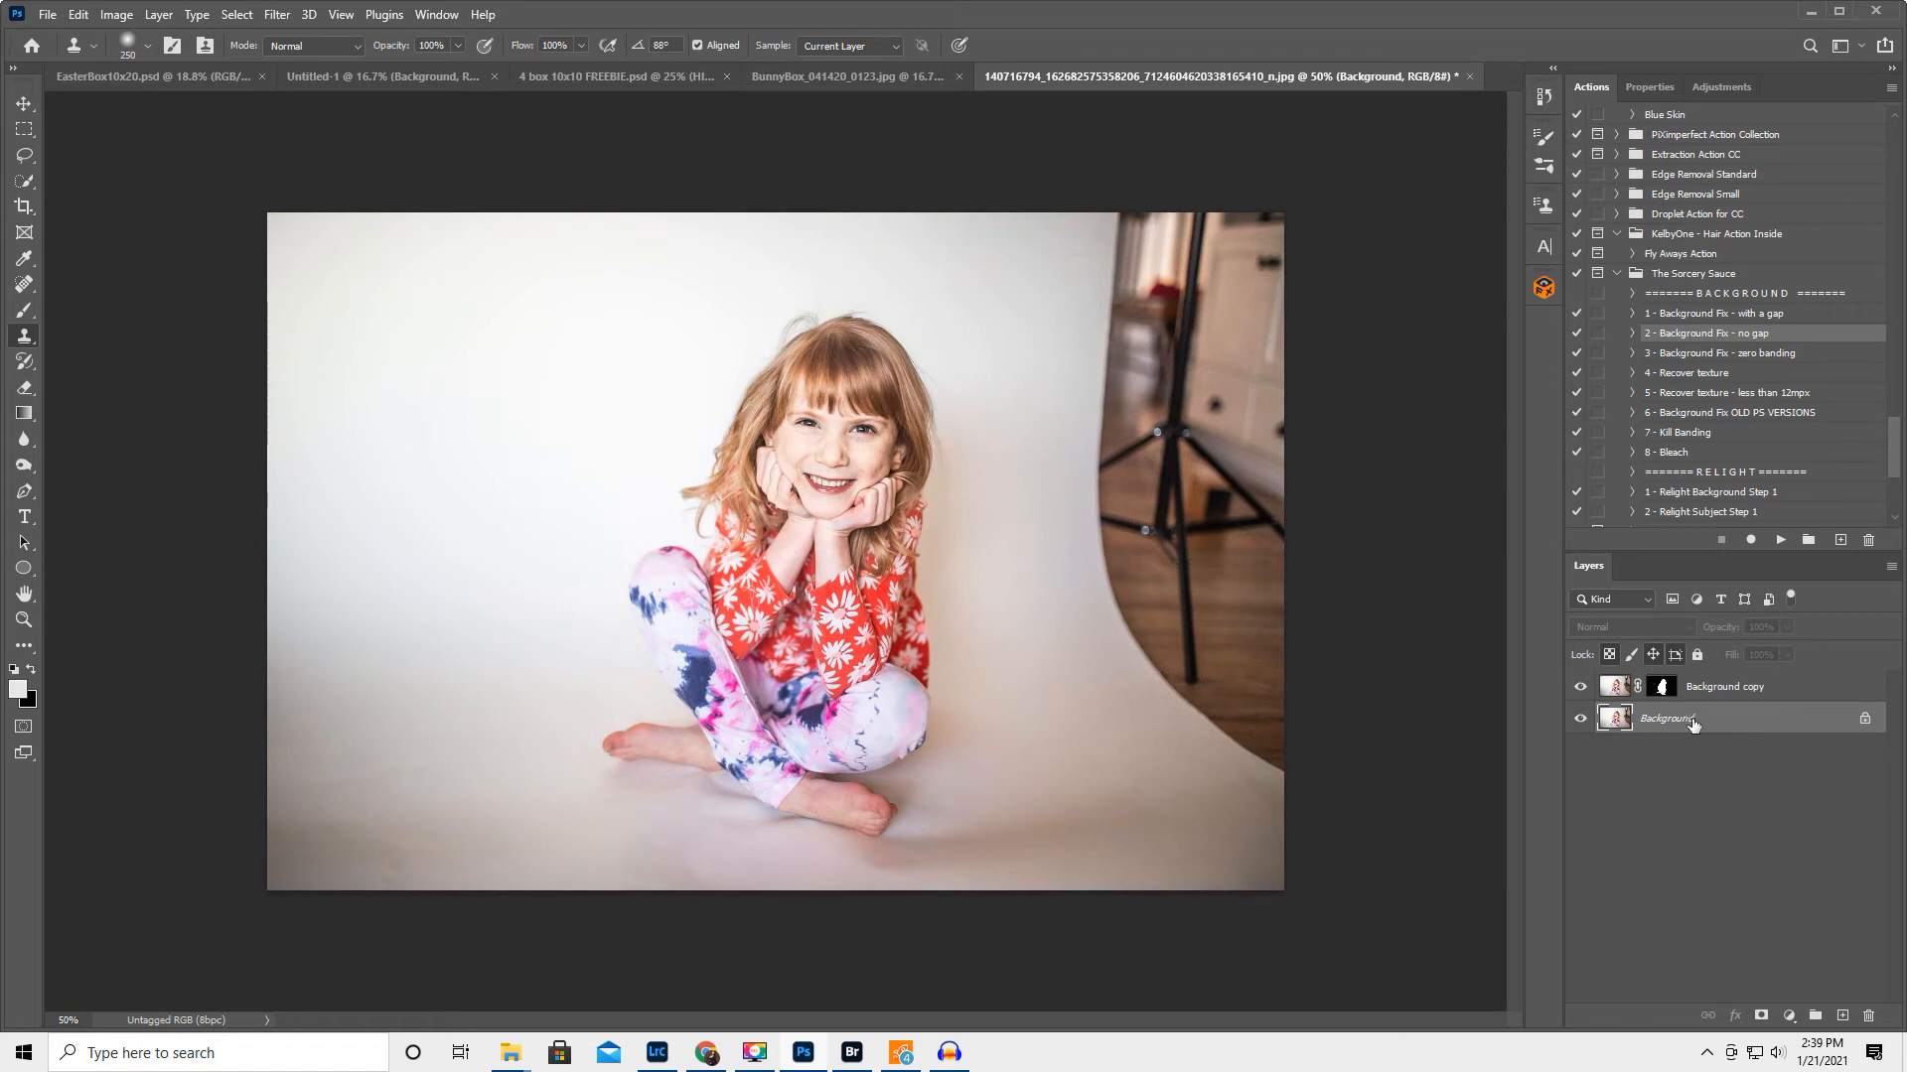
click(277, 19)
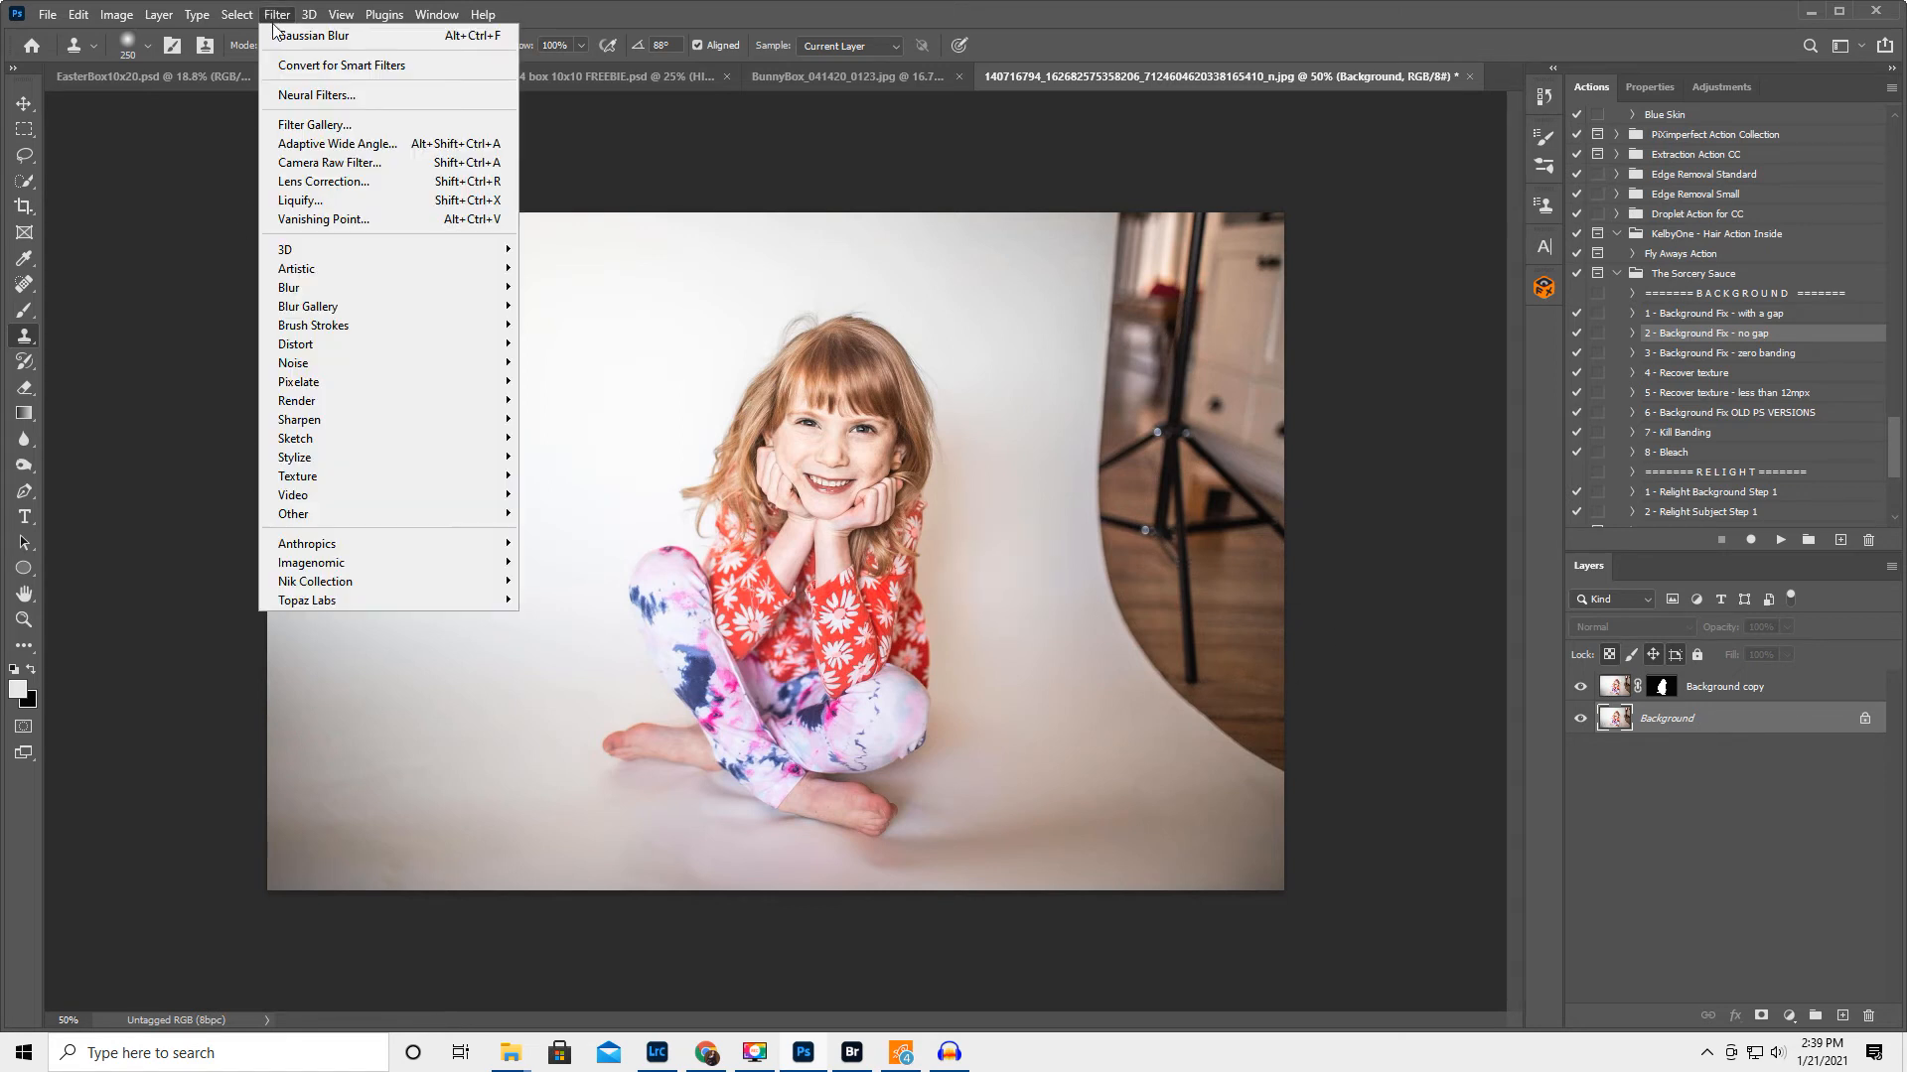
click(295, 201)
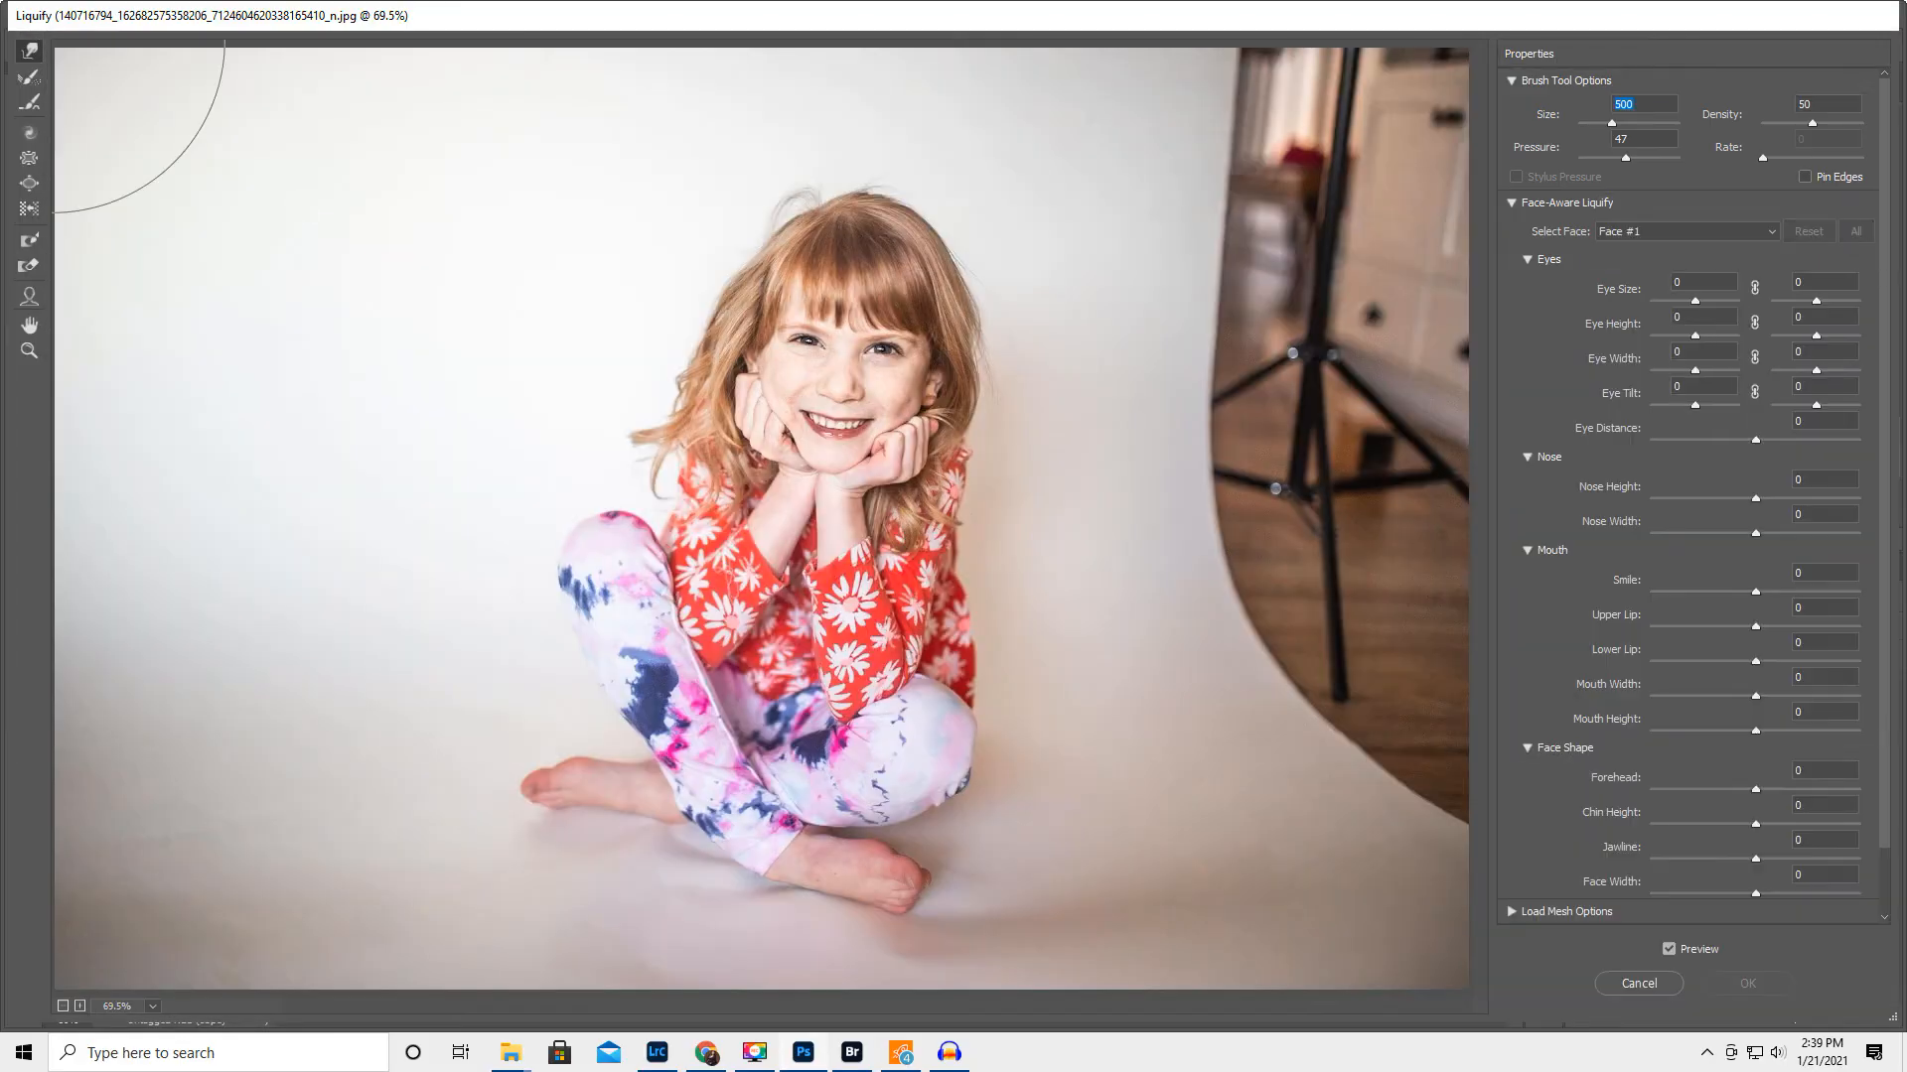
click(32, 243)
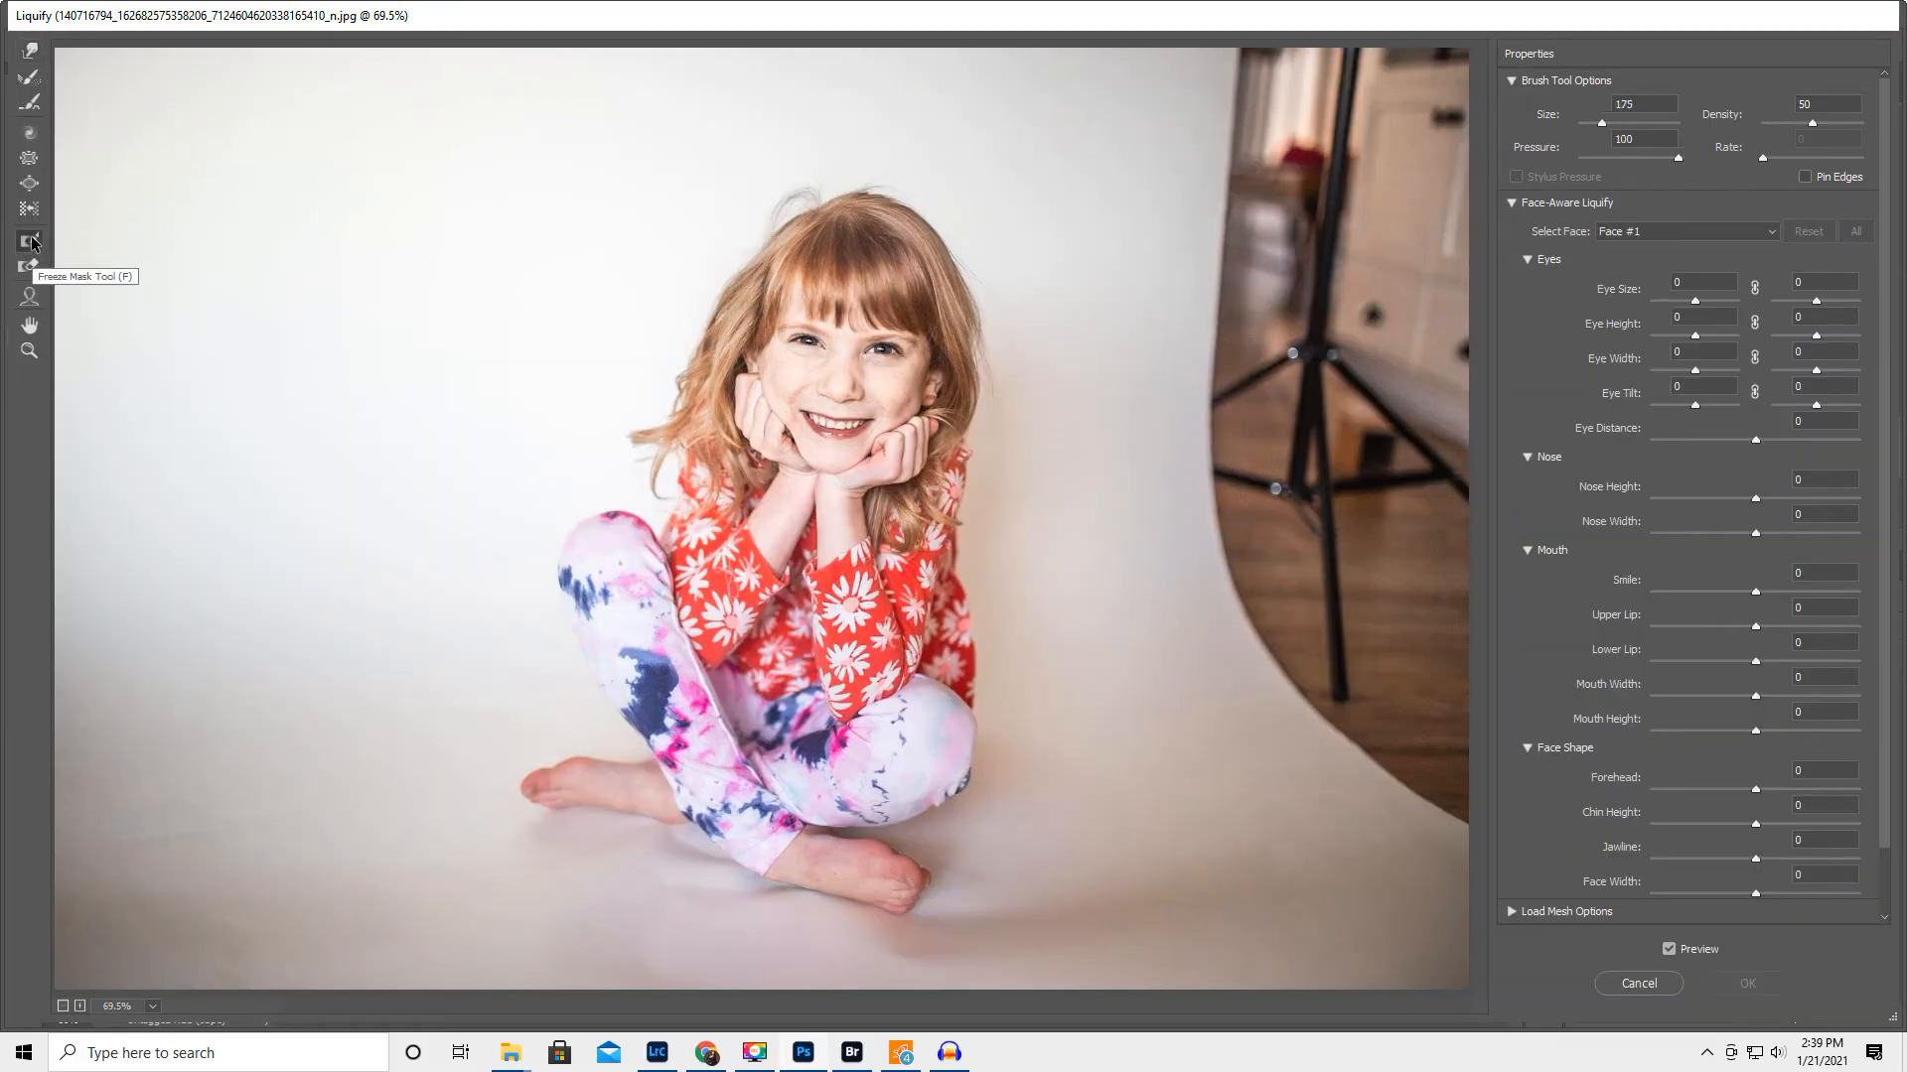
click(790, 204)
drag(861, 221, 902, 212)
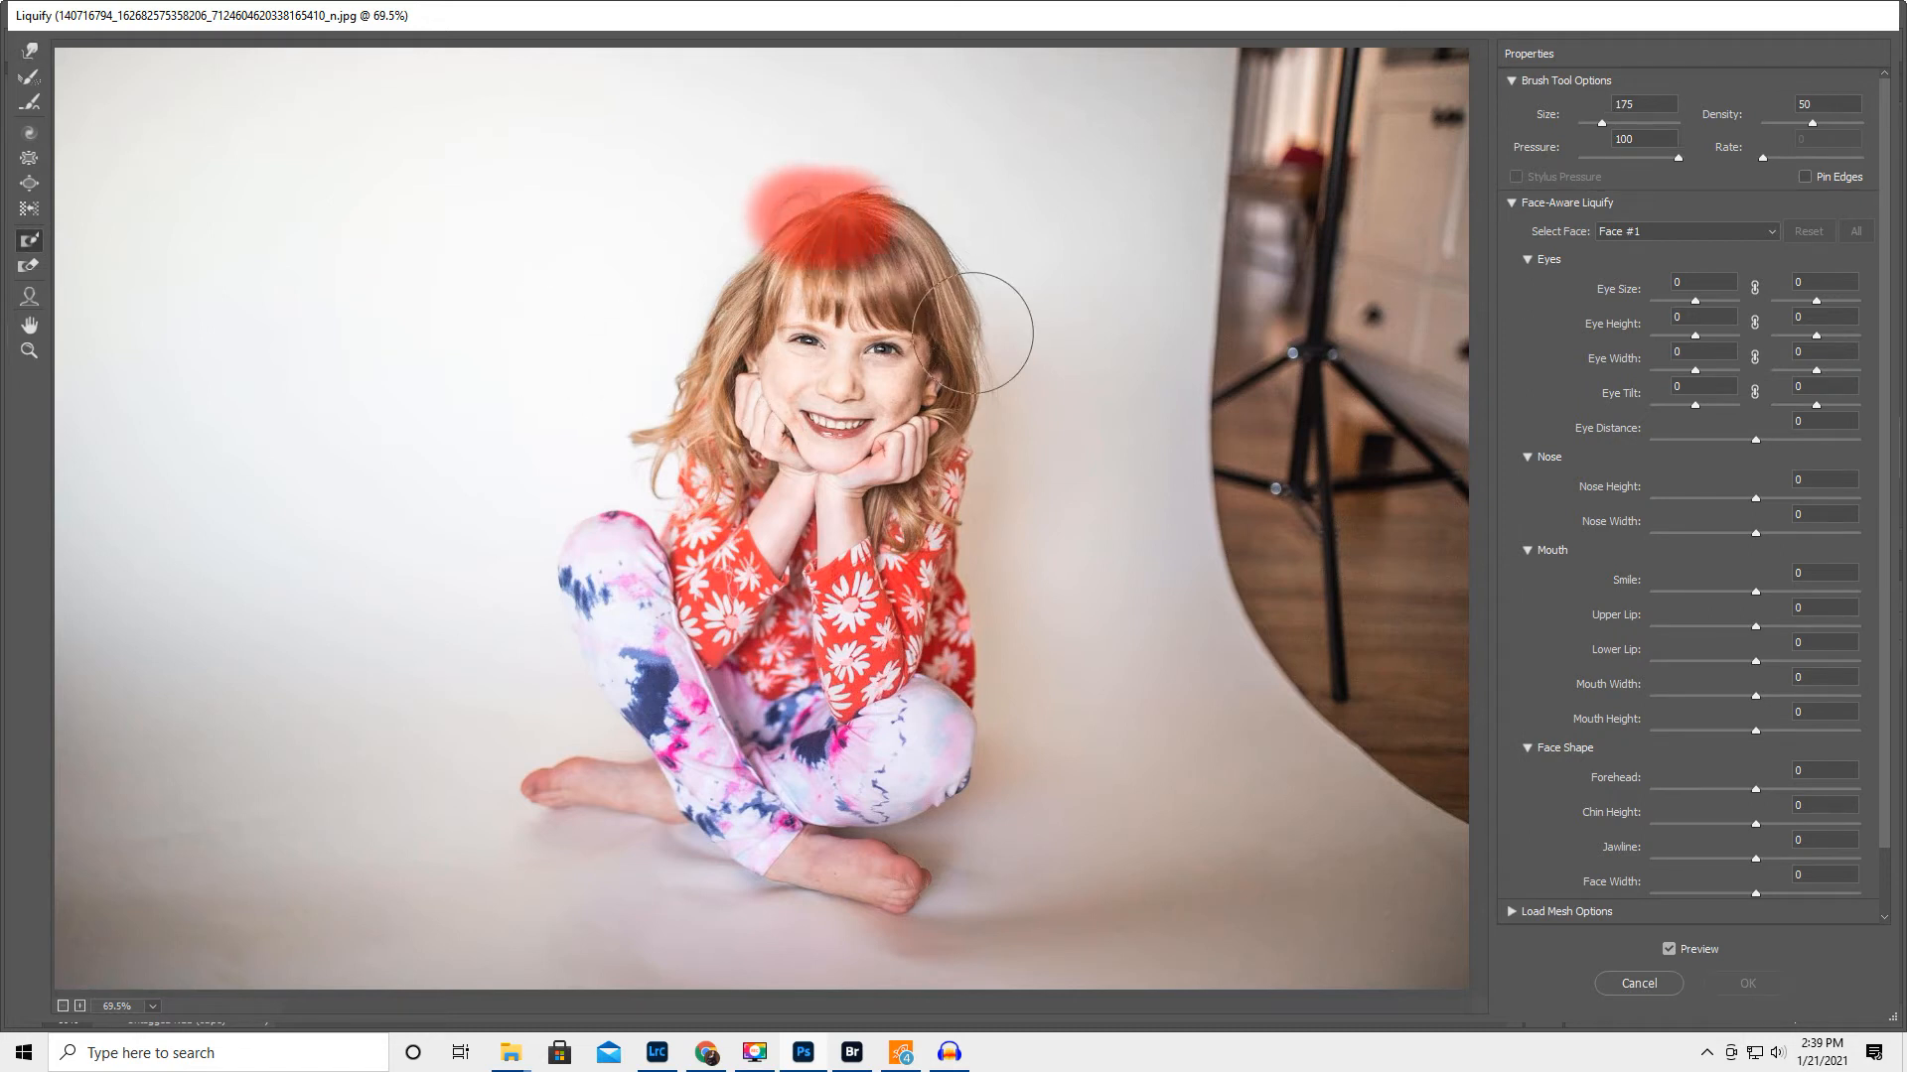
mouse_move(962, 428)
mouse_down()
mouse_move(924, 632)
mouse_move(955, 703)
mouse_move(952, 785)
mouse_move(956, 740)
mouse_move(867, 870)
mouse_up()
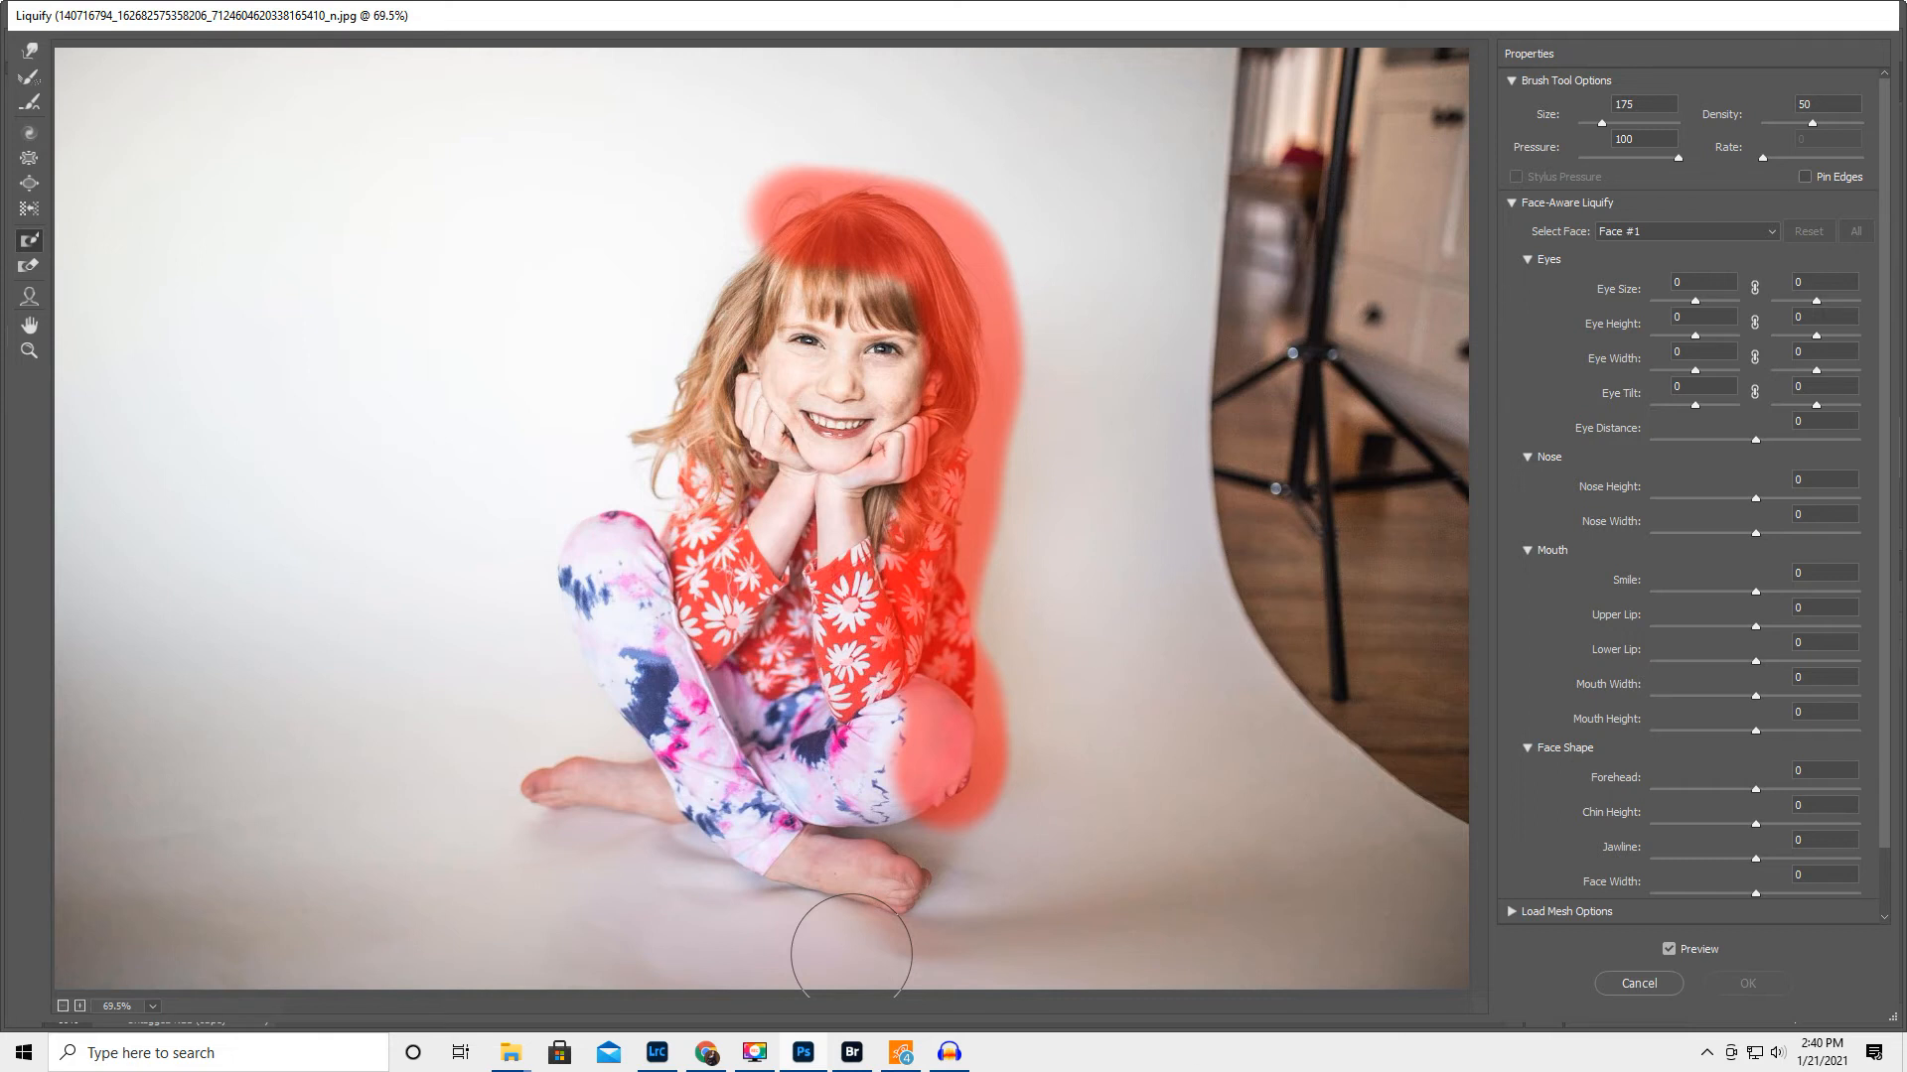
drag(851, 955, 894, 784)
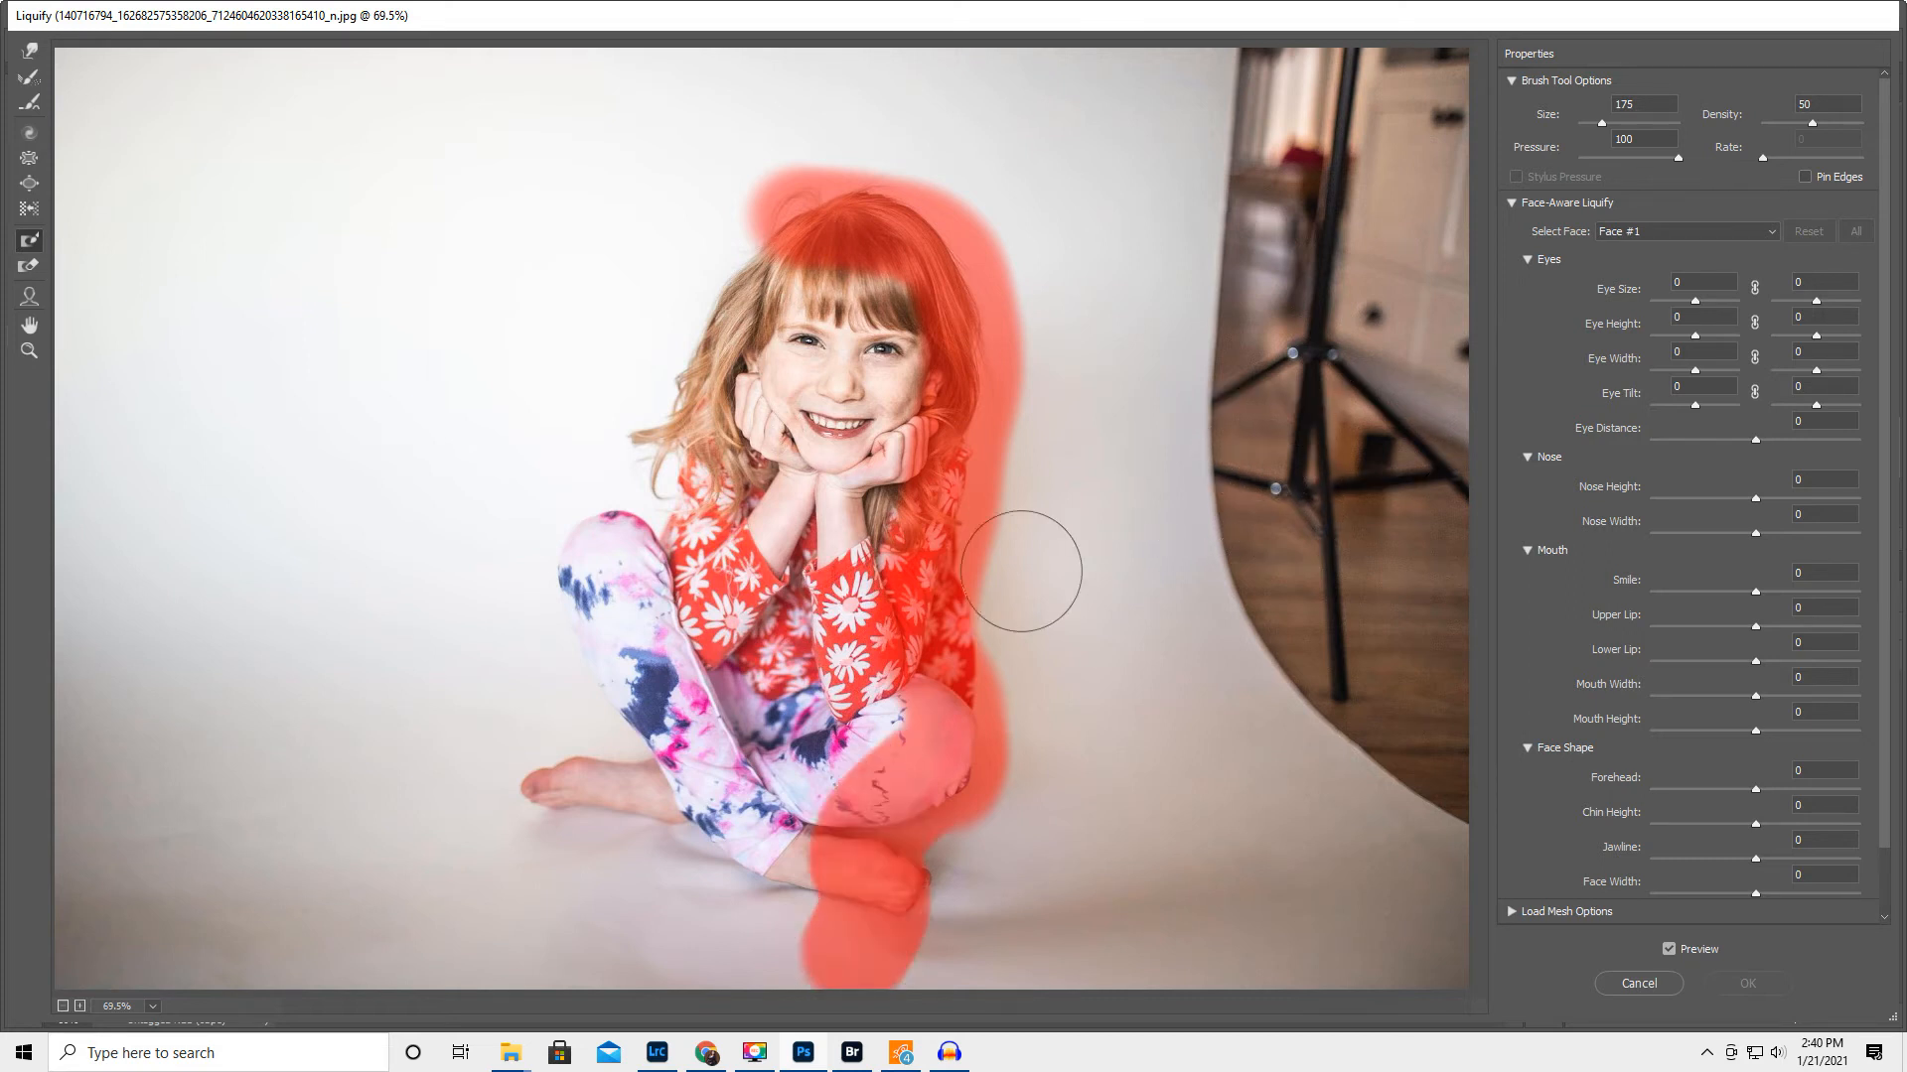
Push the upper backdrop edge outward over the light stand with the Forward Warp tool at size 500 and pressure 47
click(30, 52)
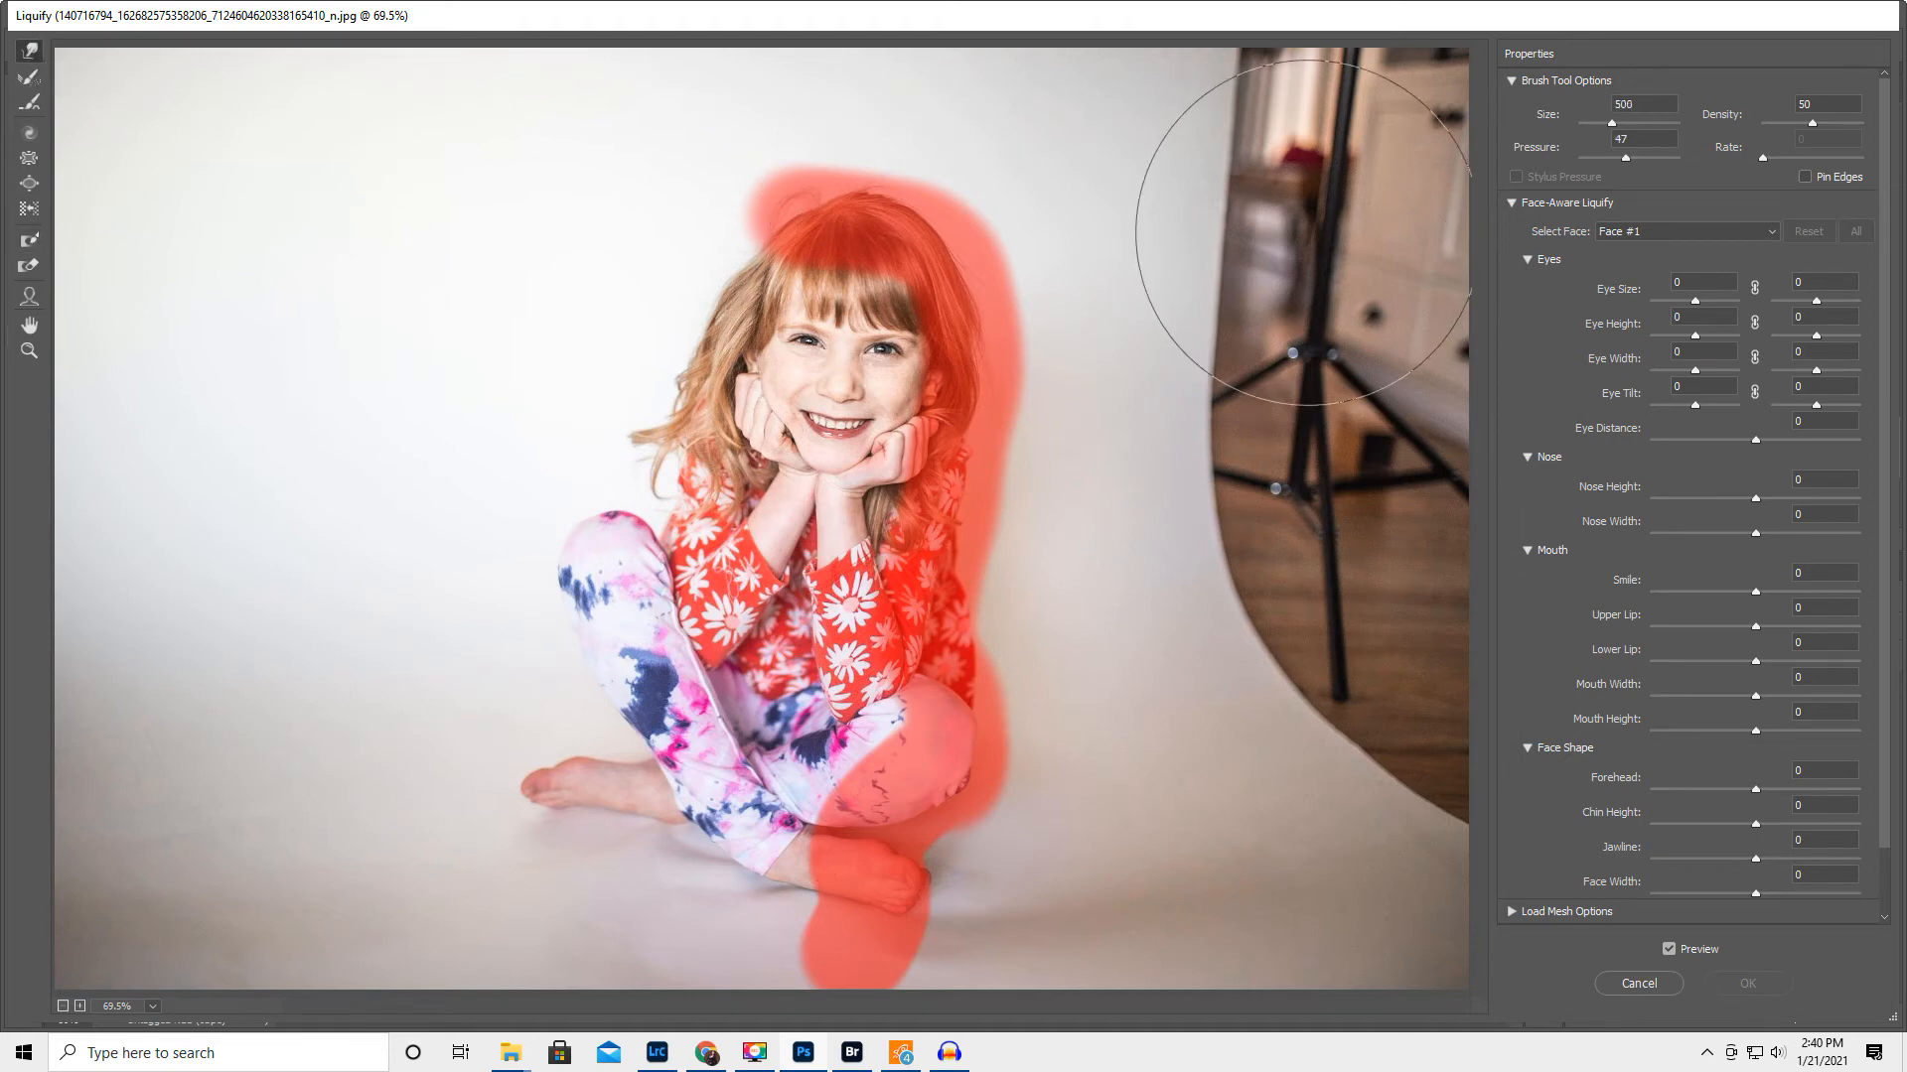
mouse_move(1214, 195)
mouse_down()
mouse_move(1291, 158)
mouse_move(1450, 149)
mouse_move(1508, 169)
mouse_up()
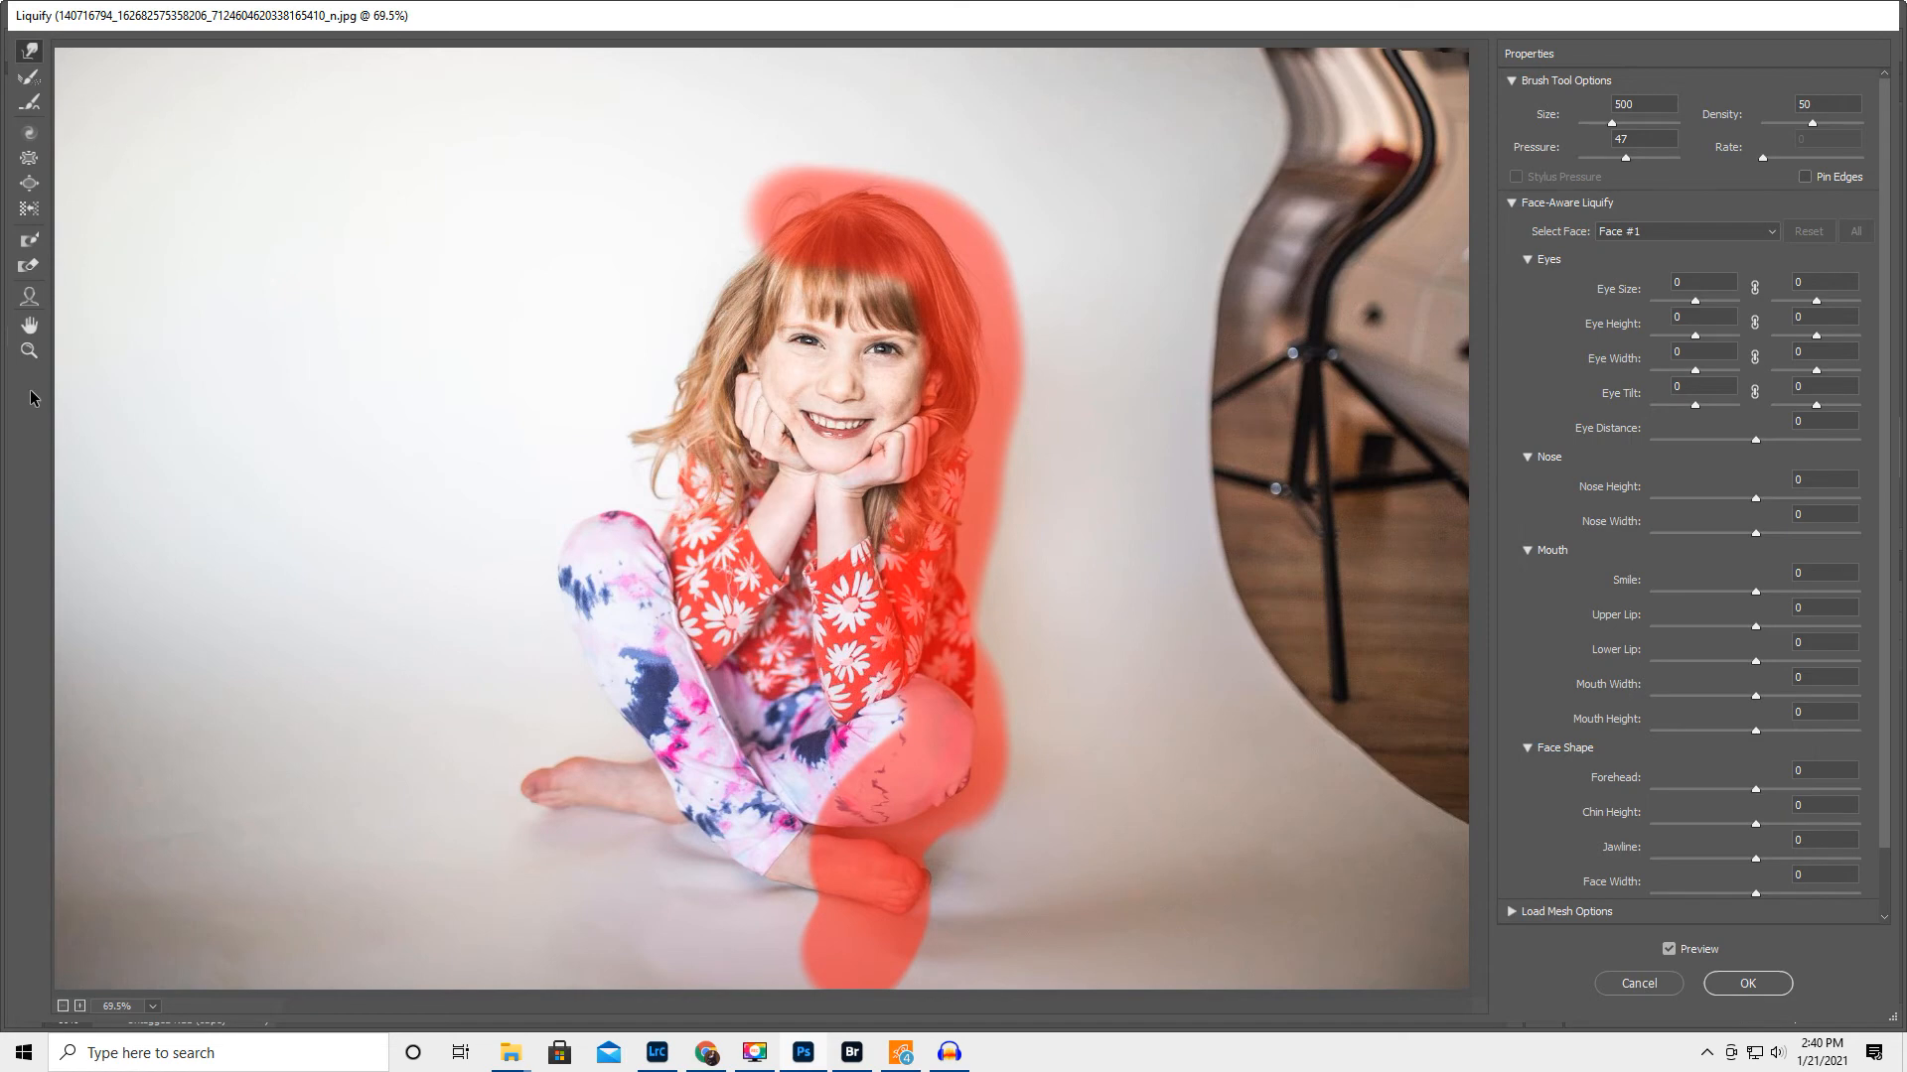
click(29, 351)
alt+click(510, 457)
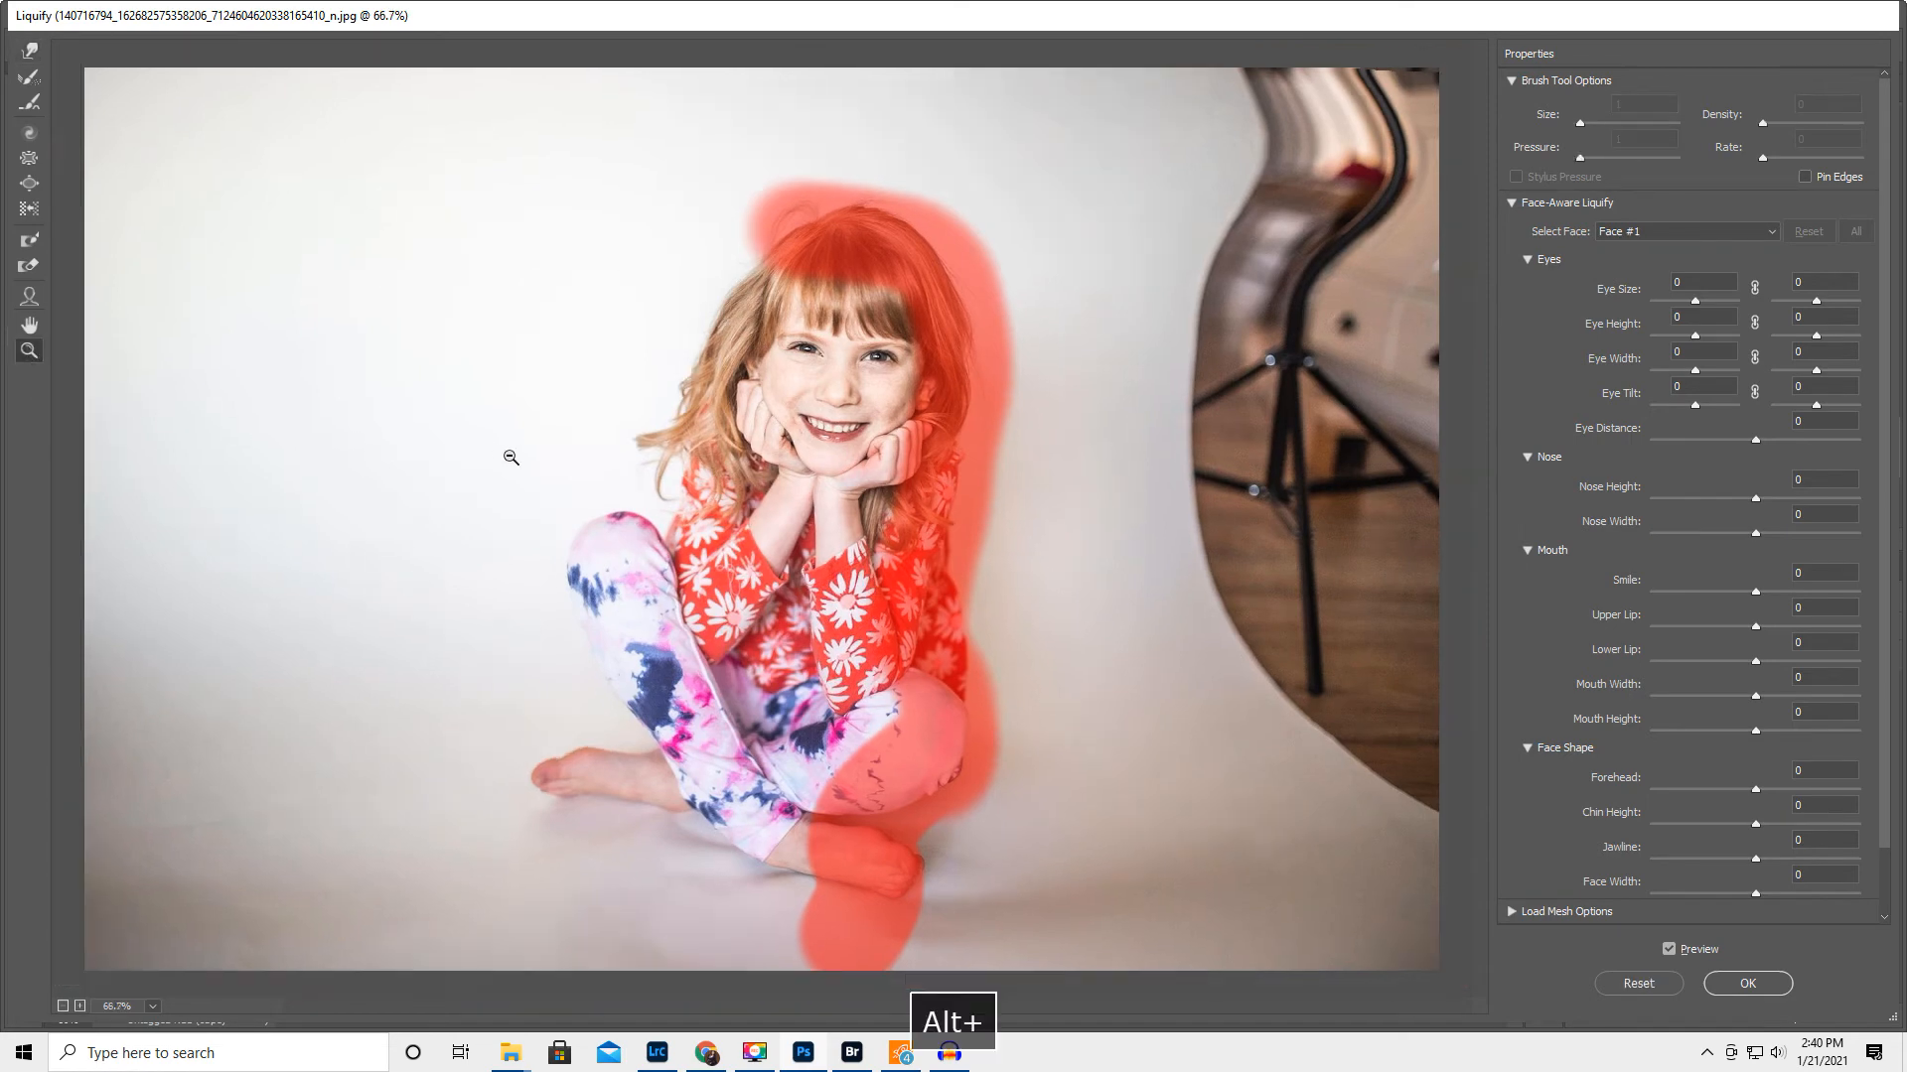
alt+click(511, 457)
alt+click(510, 456)
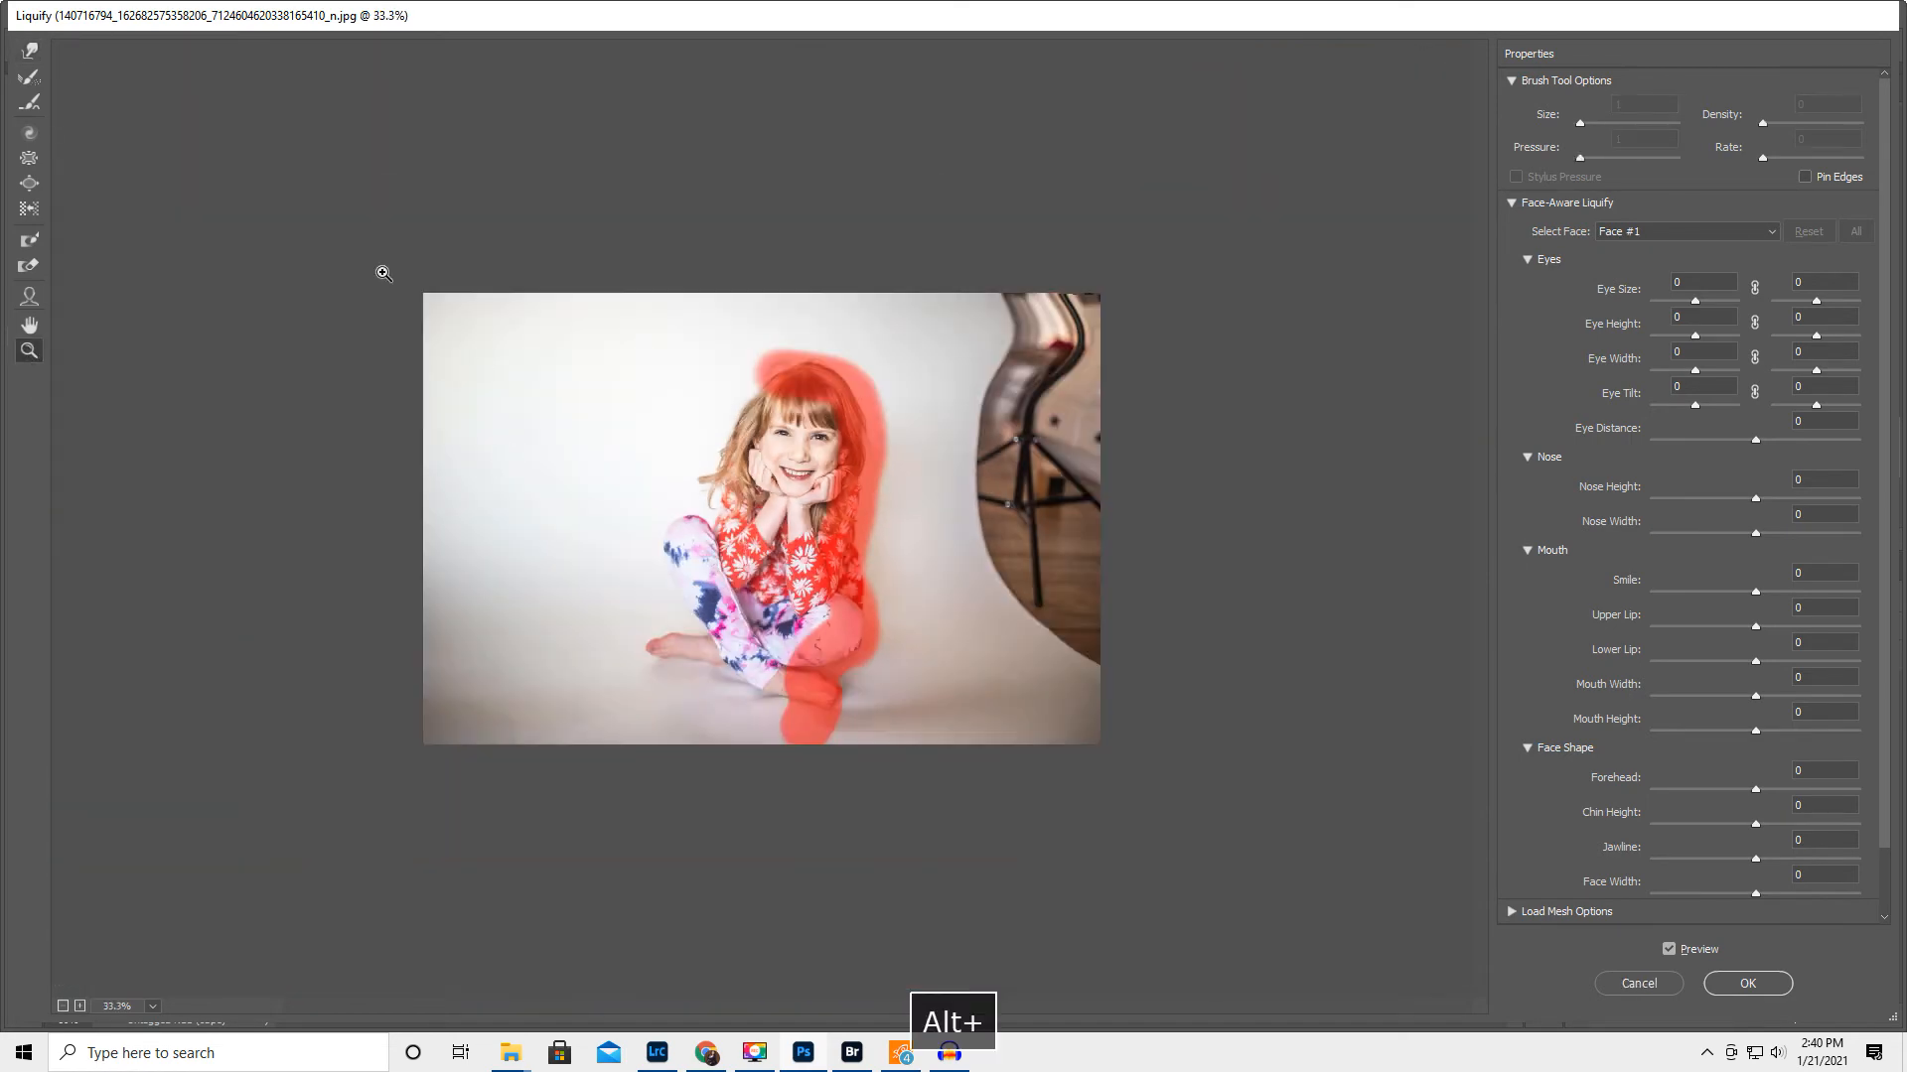
click(31, 55)
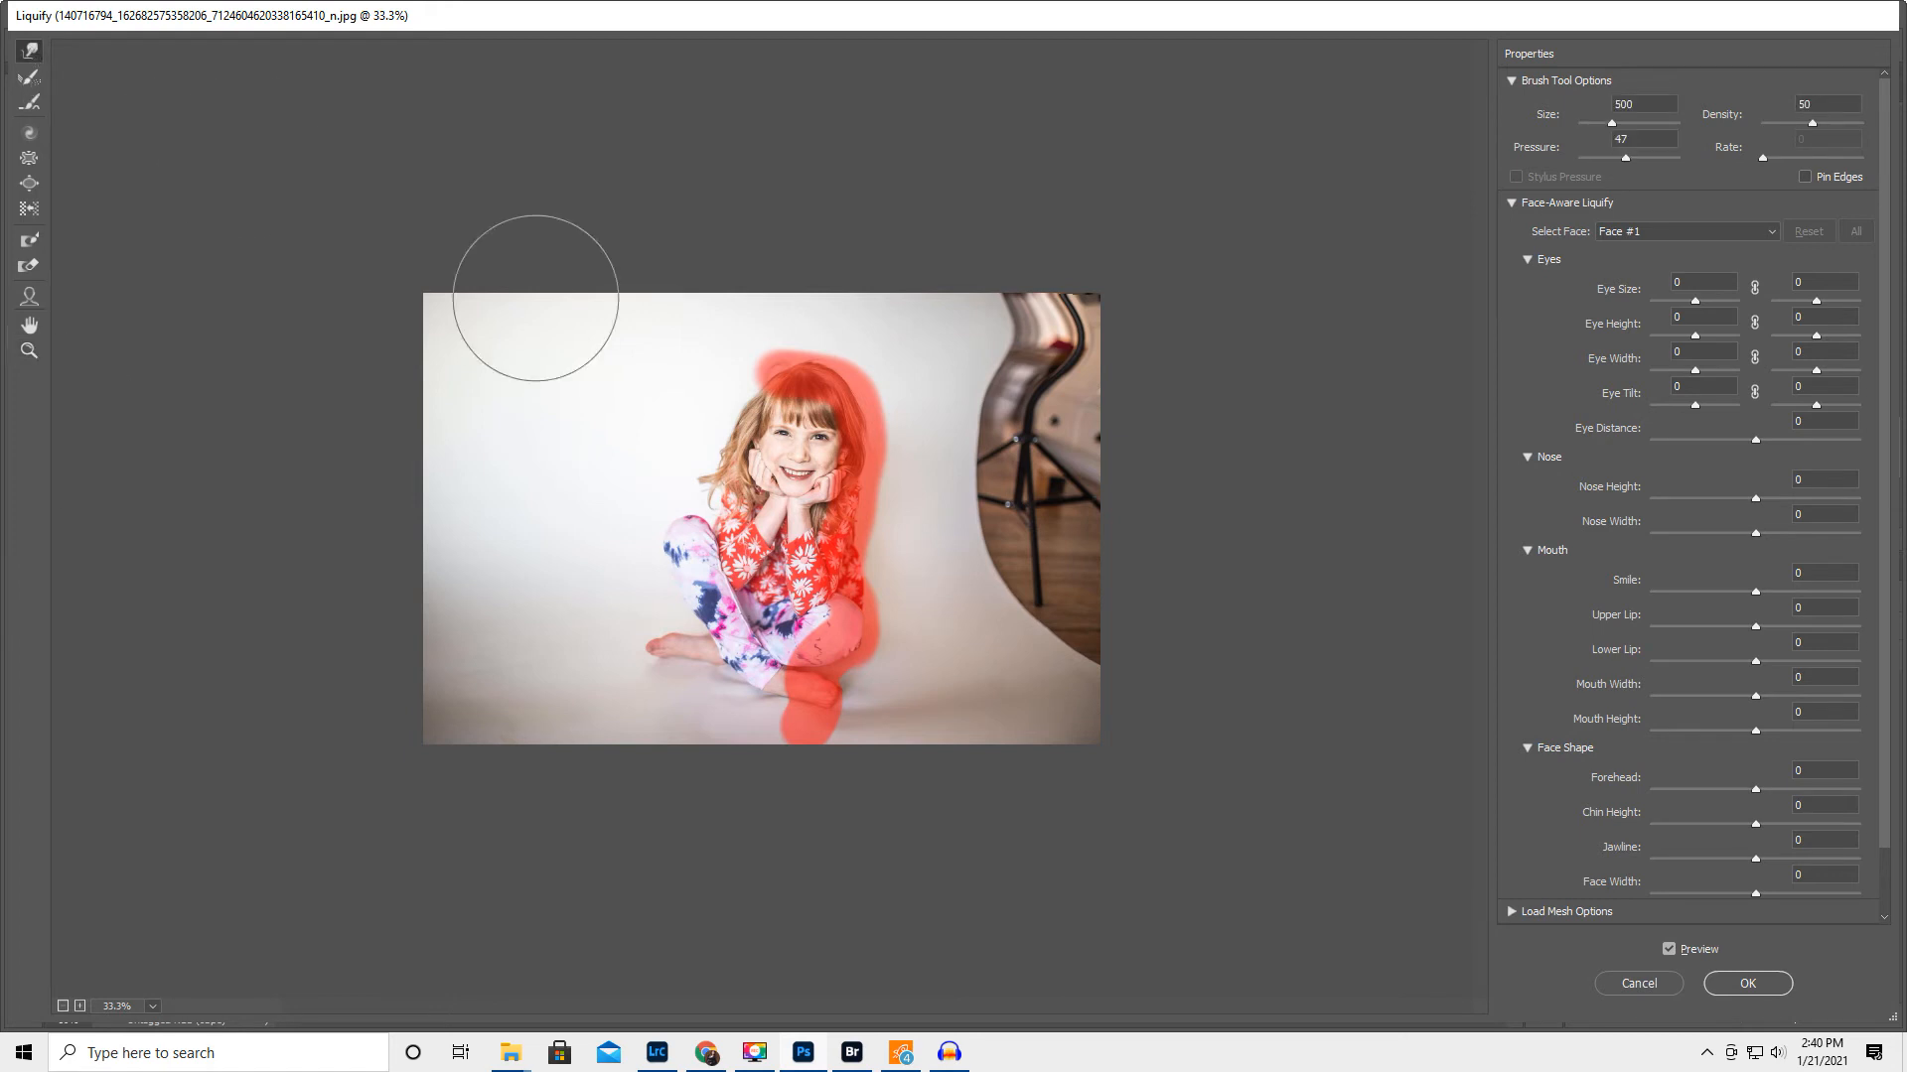
mouse_move(970, 456)
mouse_down()
mouse_move(1128, 456)
mouse_move(1132, 474)
mouse_up()
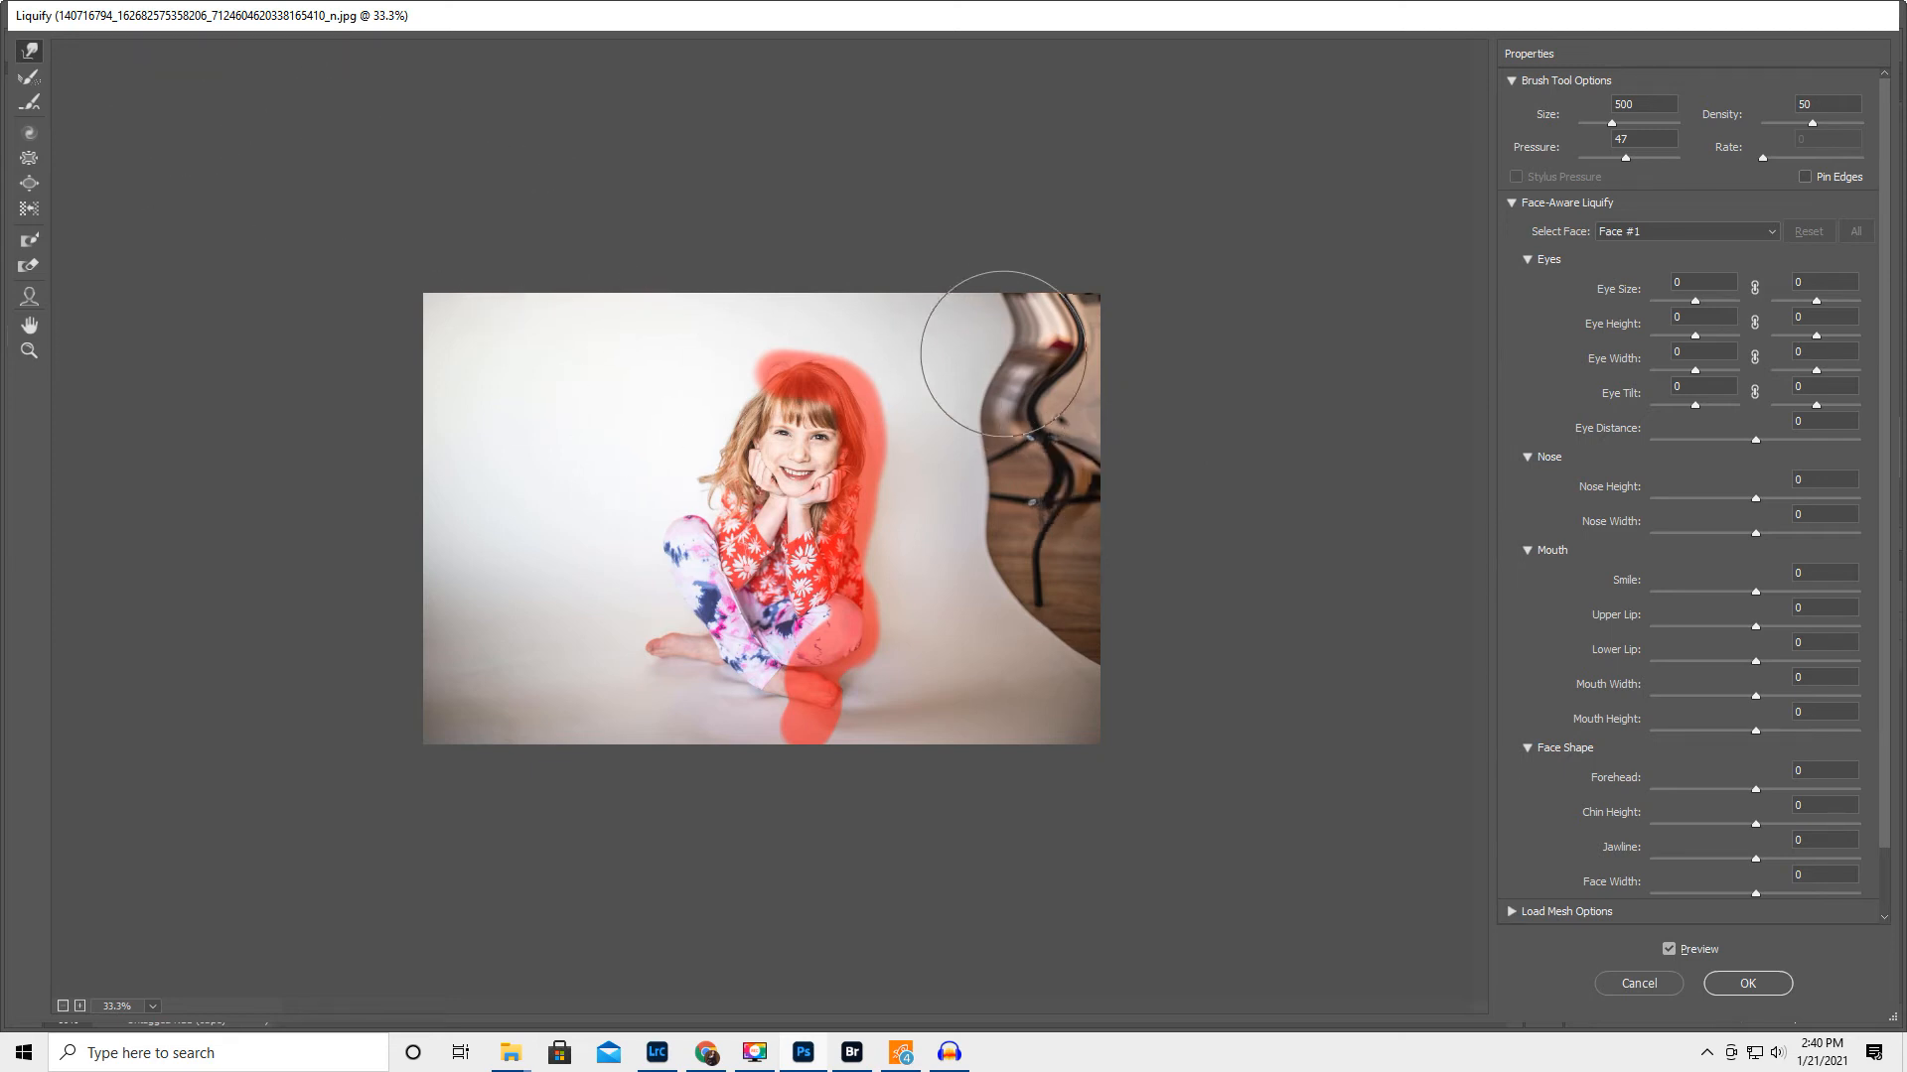
drag(987, 372, 1133, 442)
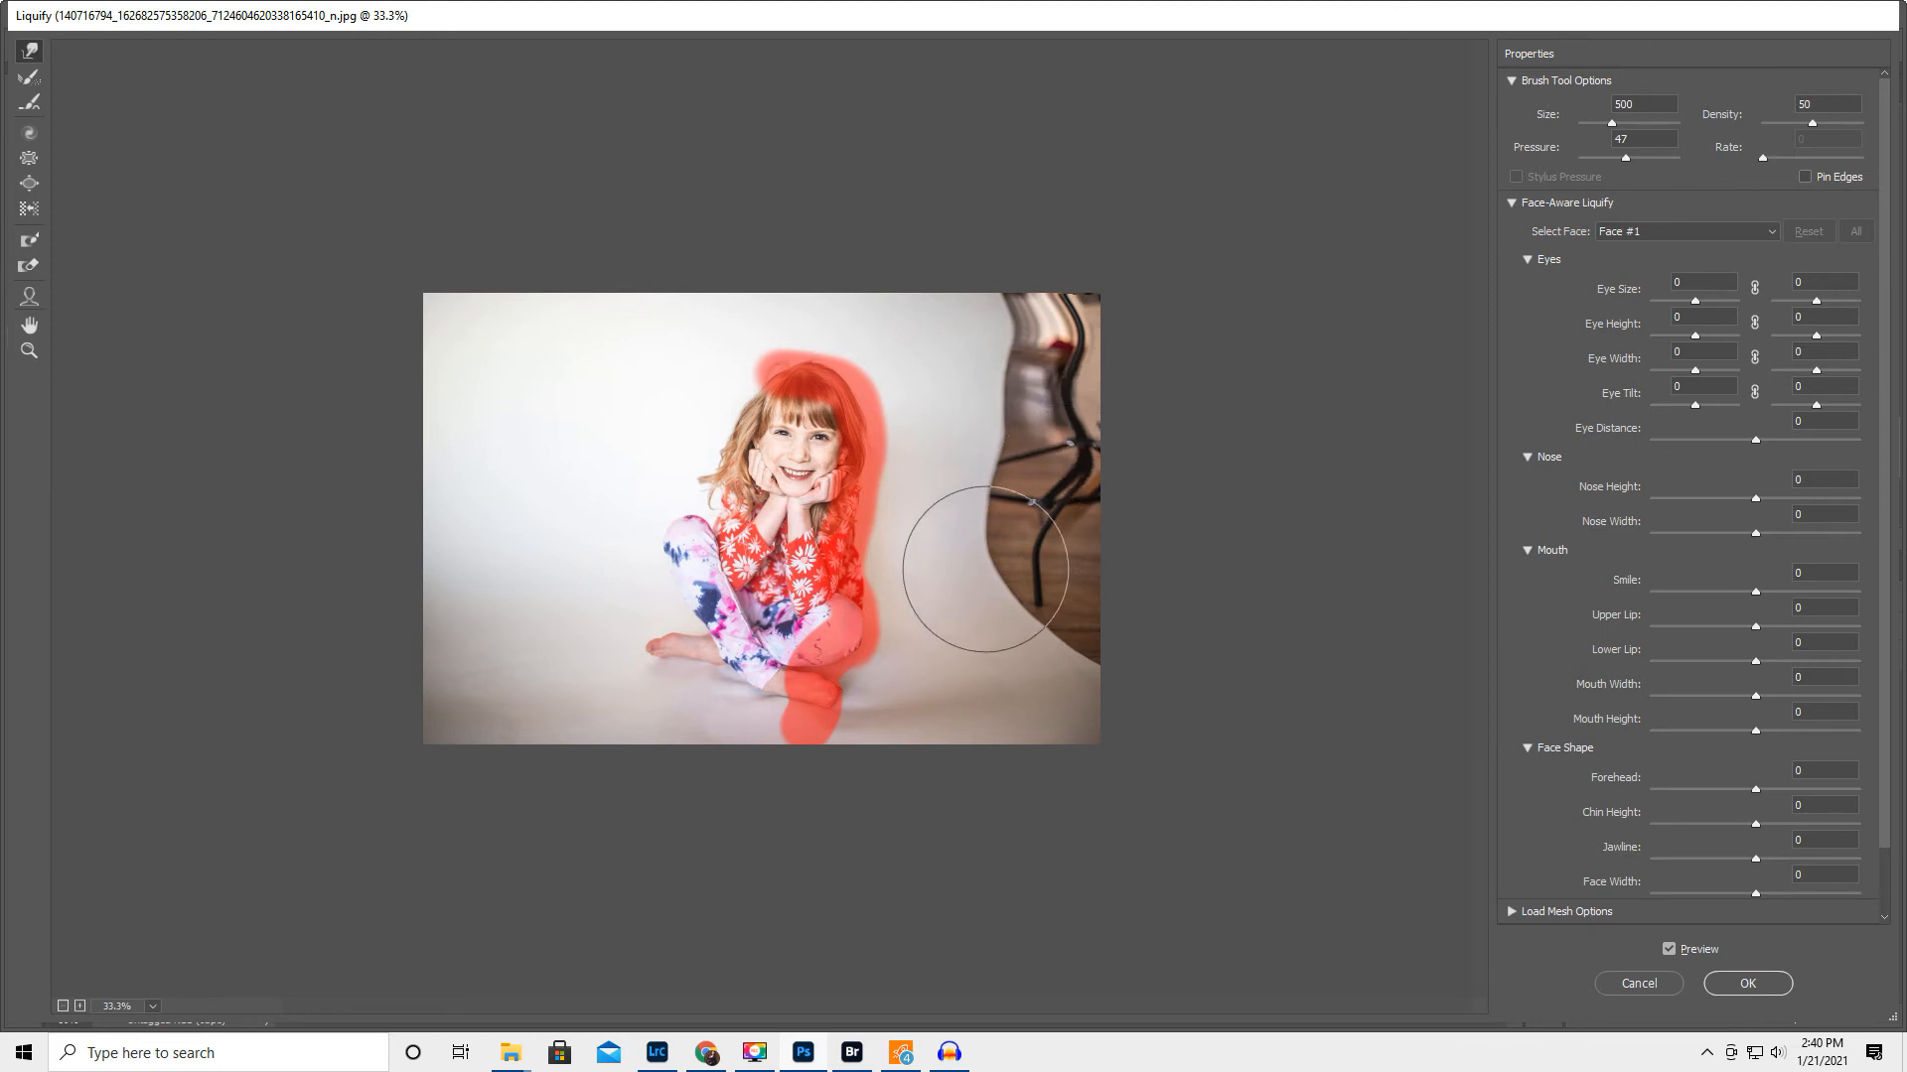
Warp the lower curve of the backdrop outward over the wooden floor and the stand's legs
drag(1089, 575, 1165, 579)
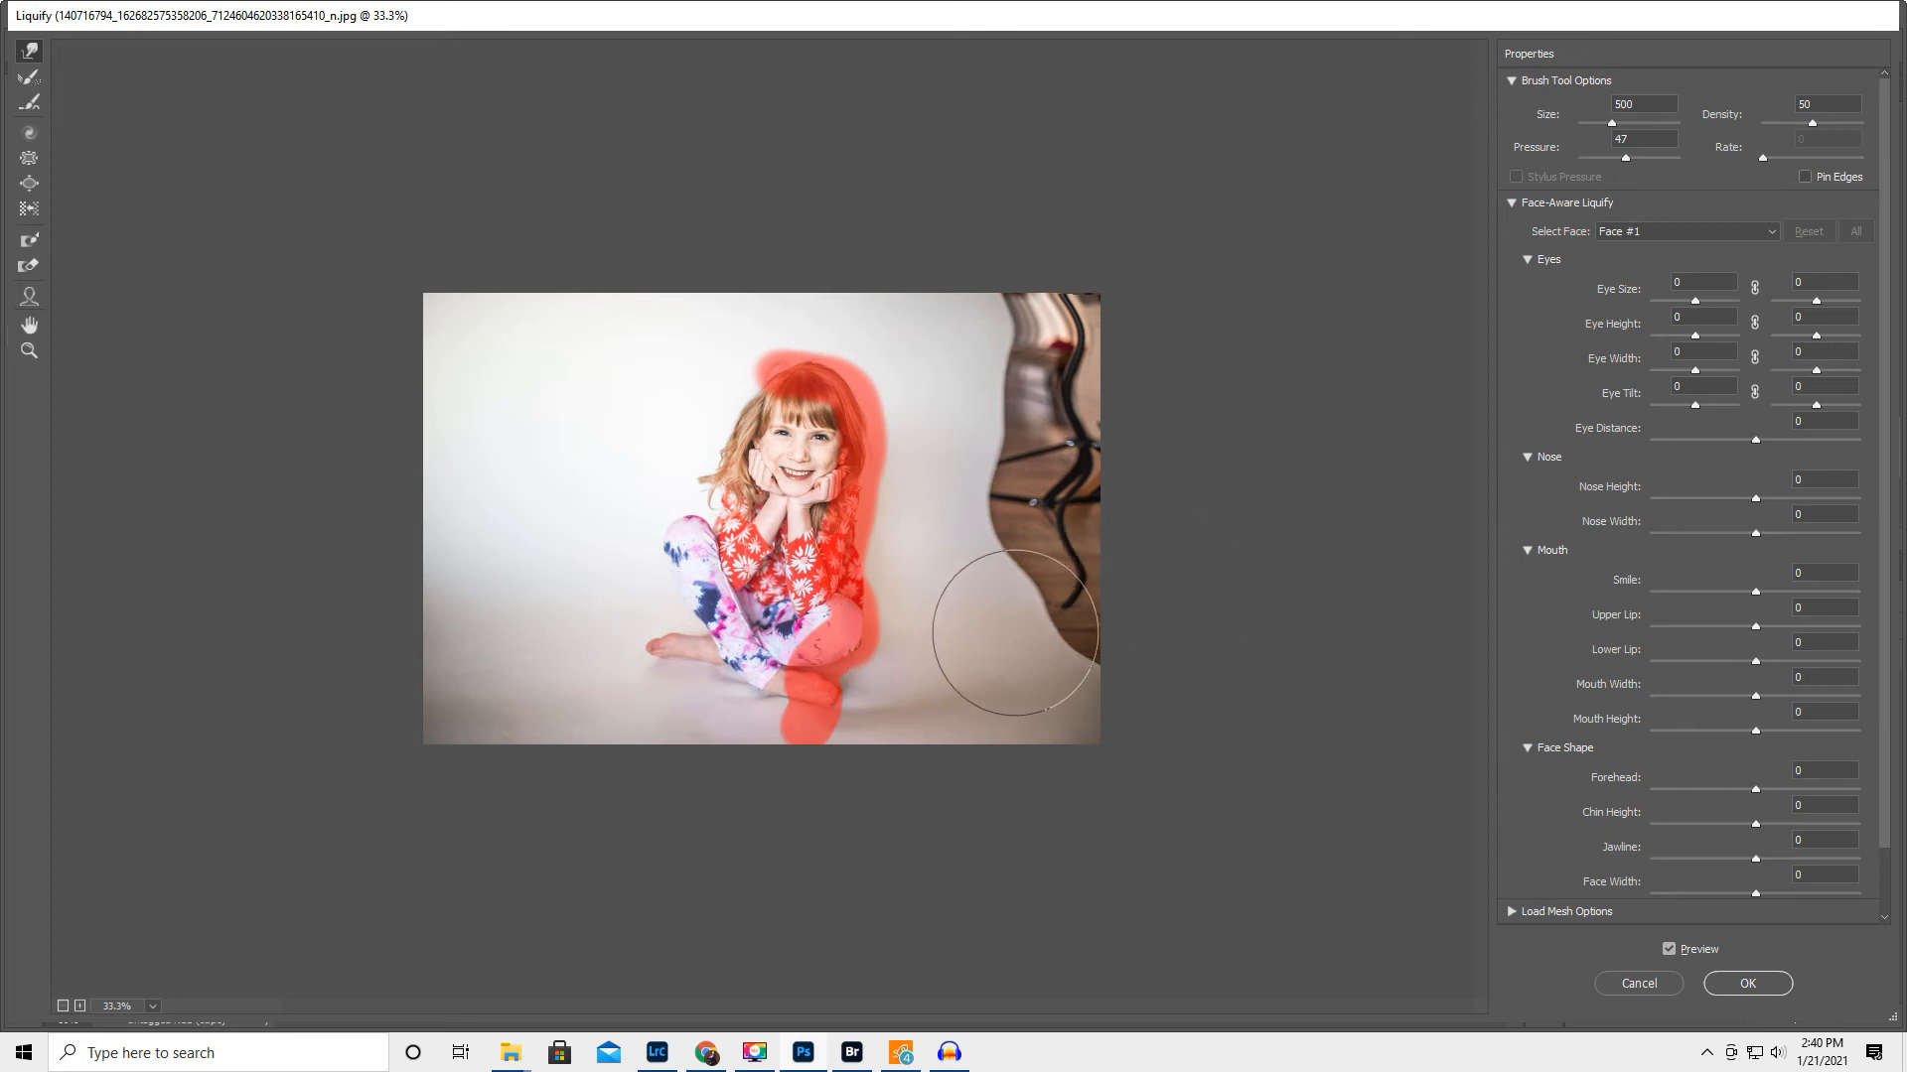
drag(1091, 623, 1196, 626)
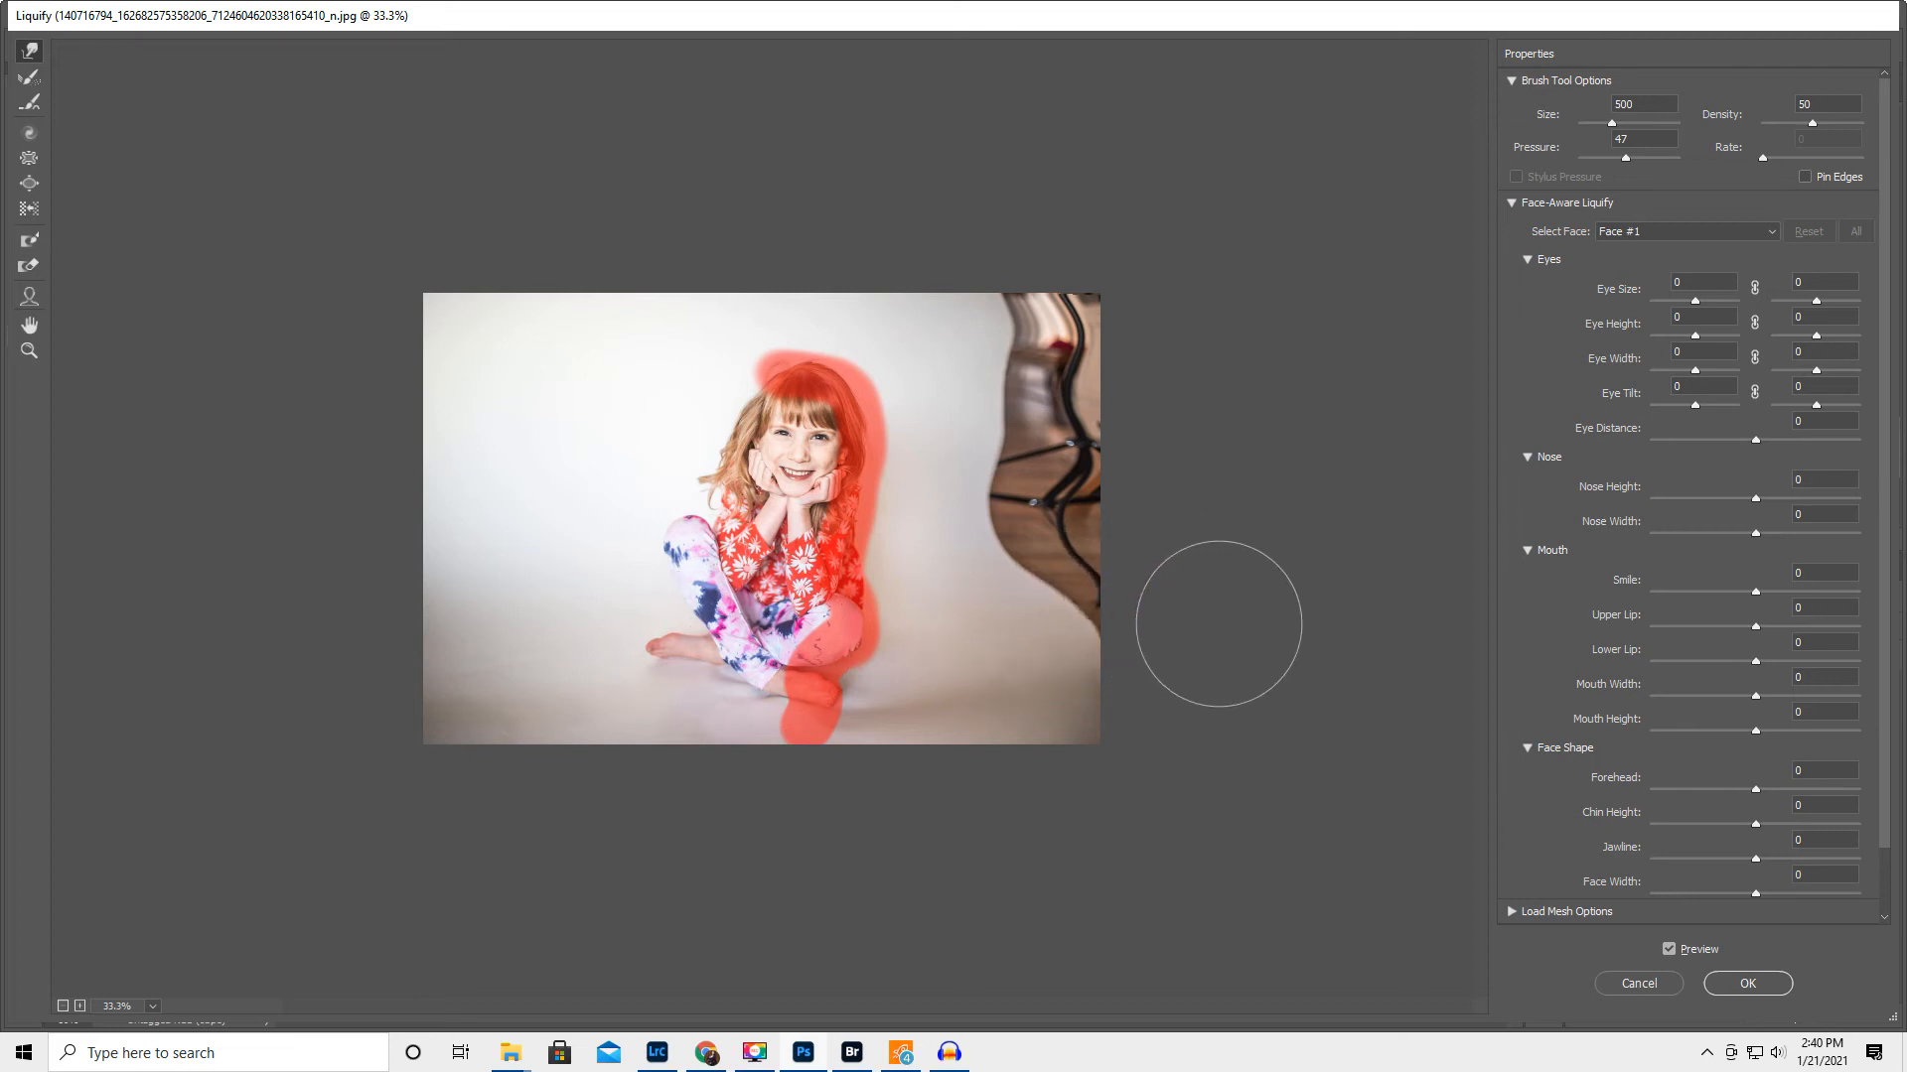
drag(969, 519, 1277, 553)
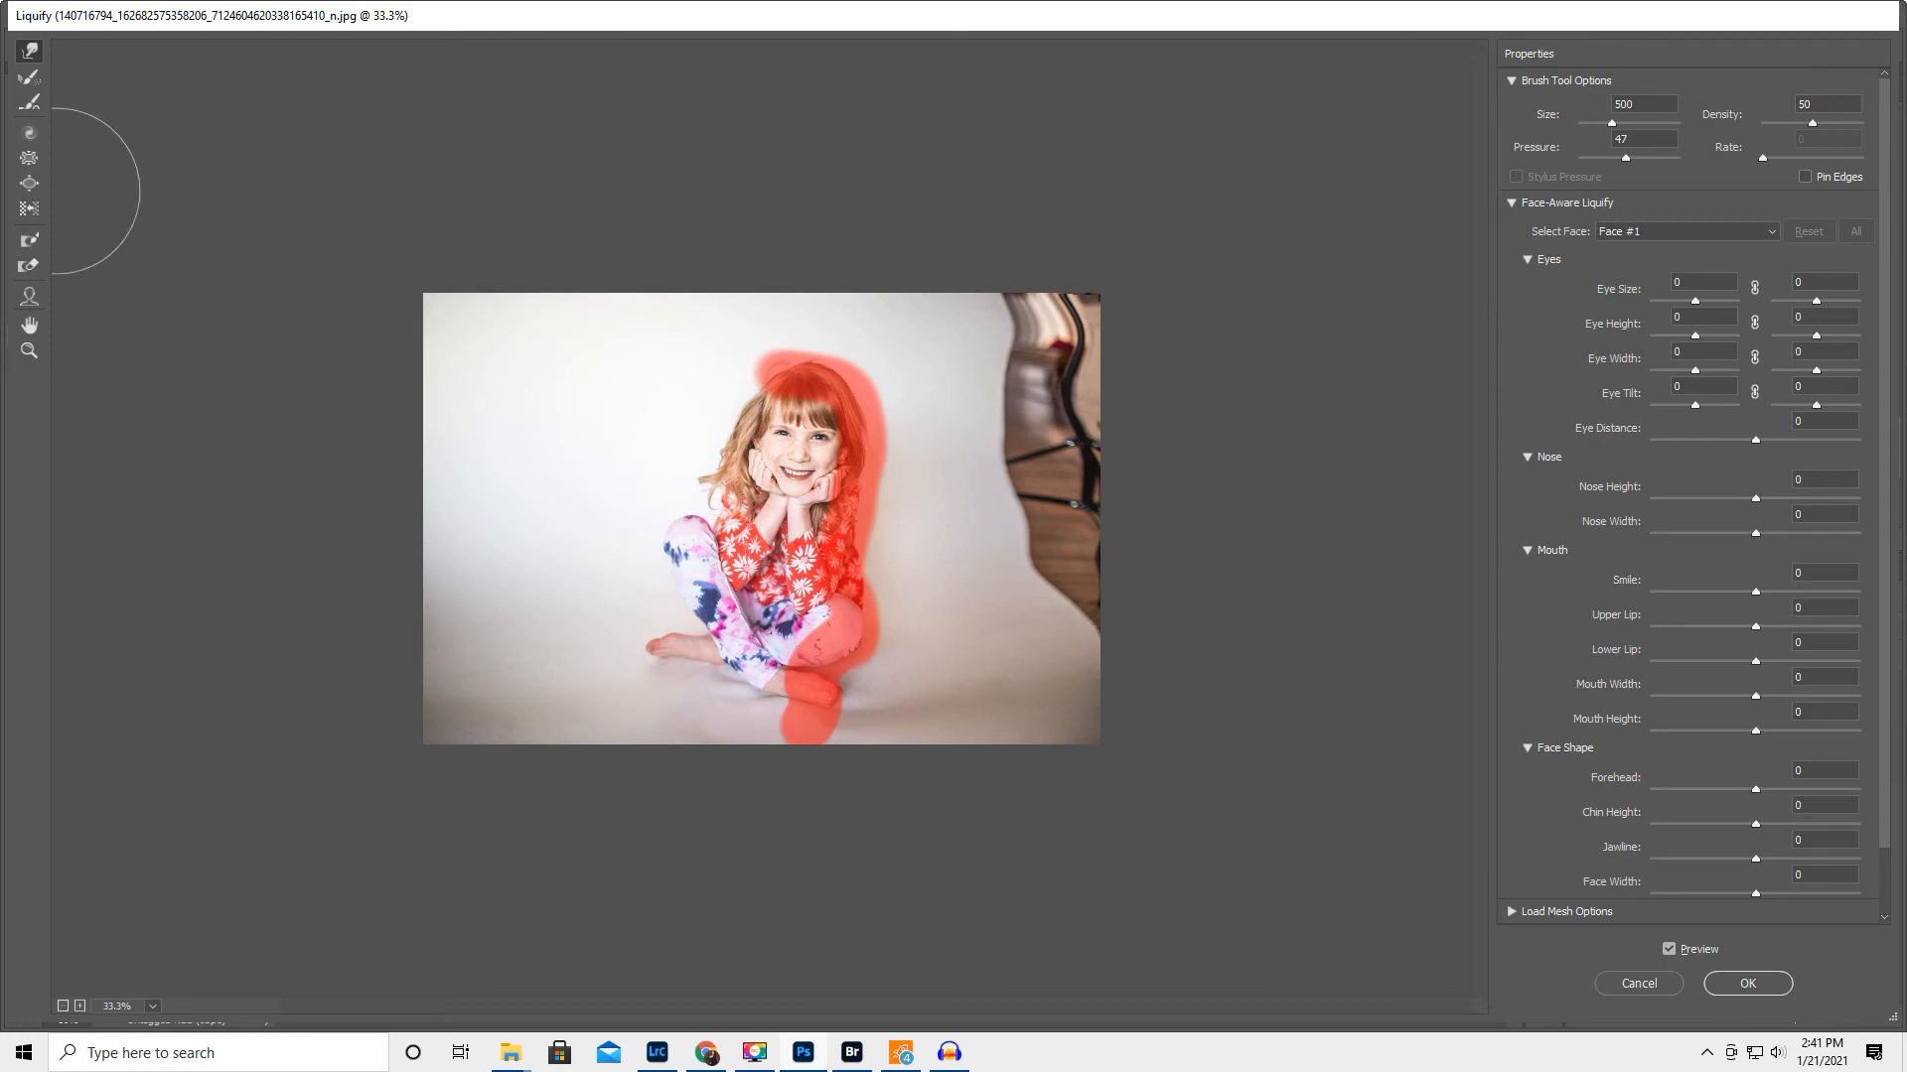
Keep warping the backdrop along its full height toward the image's right edge until only thin slivers of the room remain
mouse_move(982, 309)
mouse_down()
mouse_move(979, 251)
mouse_move(1052, 272)
mouse_move(974, 350)
mouse_move(1046, 357)
mouse_move(974, 468)
mouse_move(1122, 457)
mouse_move(1000, 426)
mouse_move(1142, 411)
mouse_up()
drag(981, 549, 1167, 561)
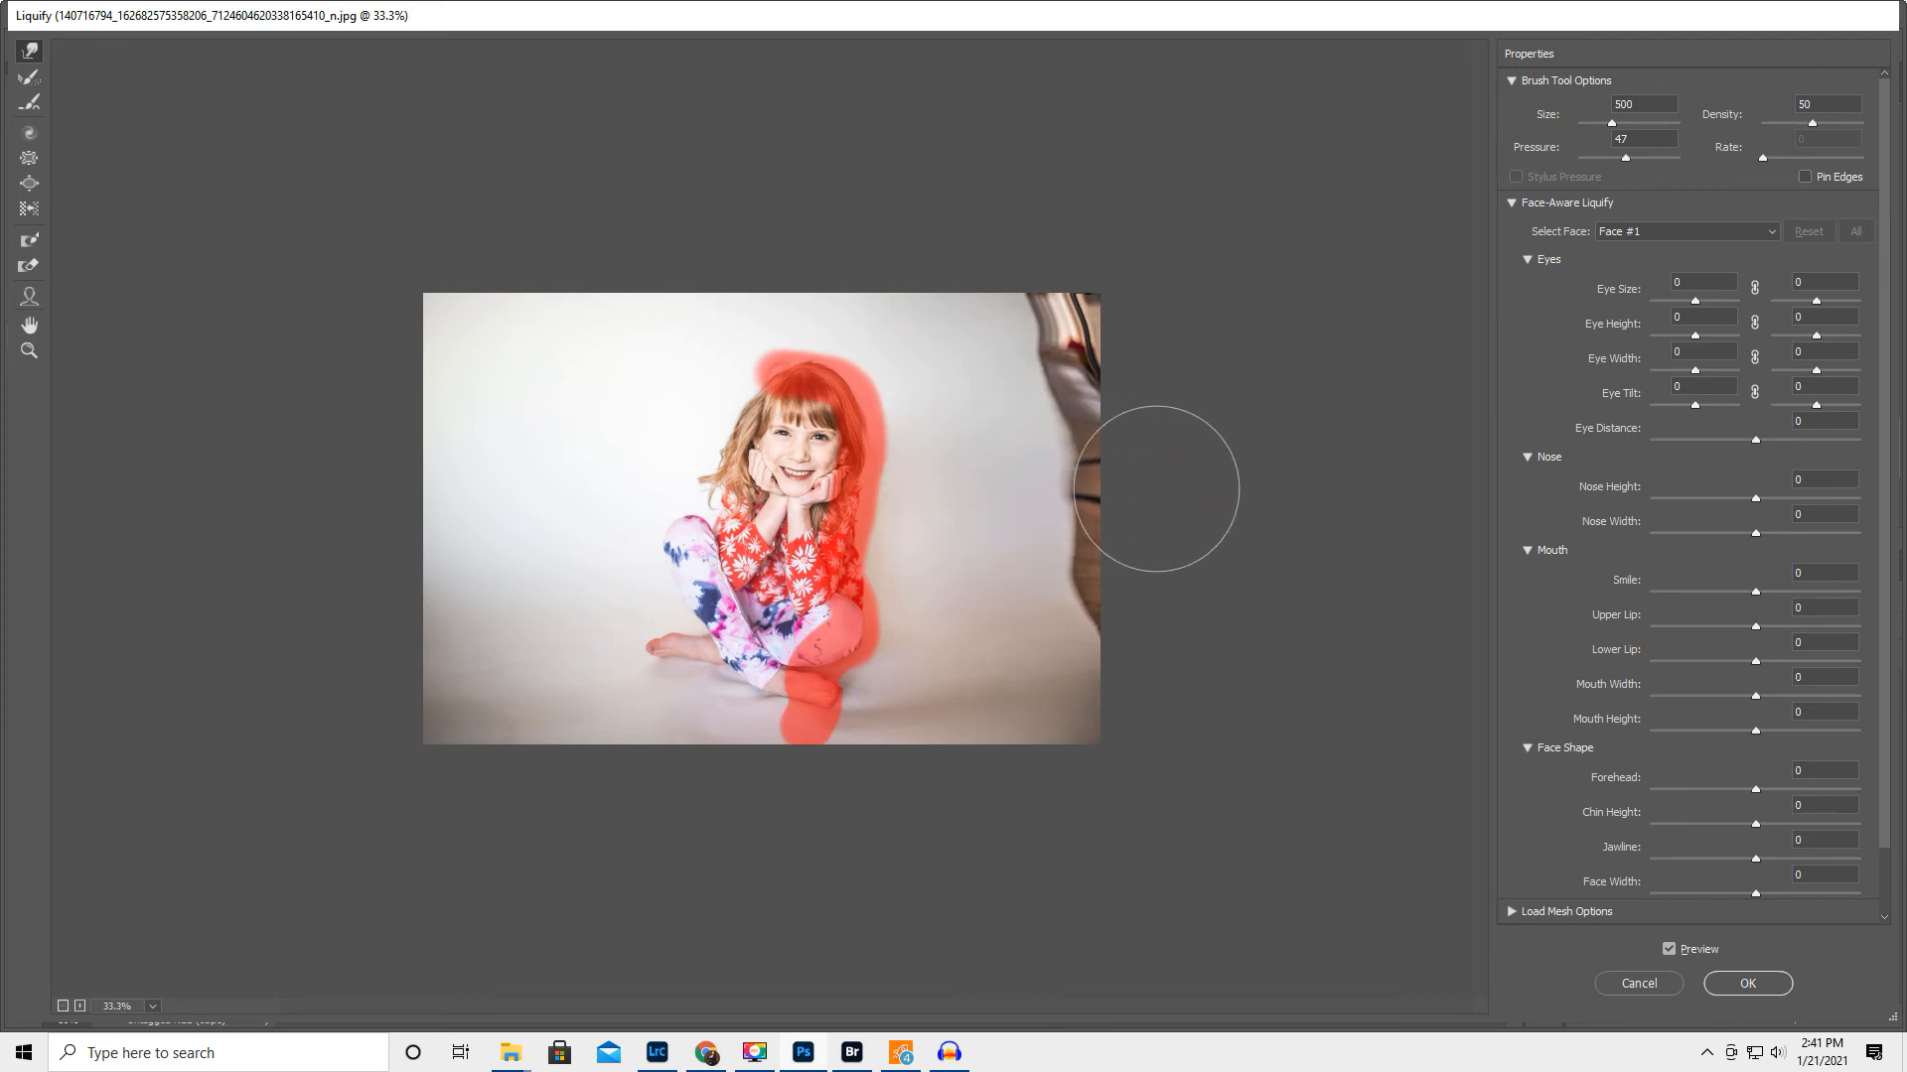
drag(1036, 374, 1176, 376)
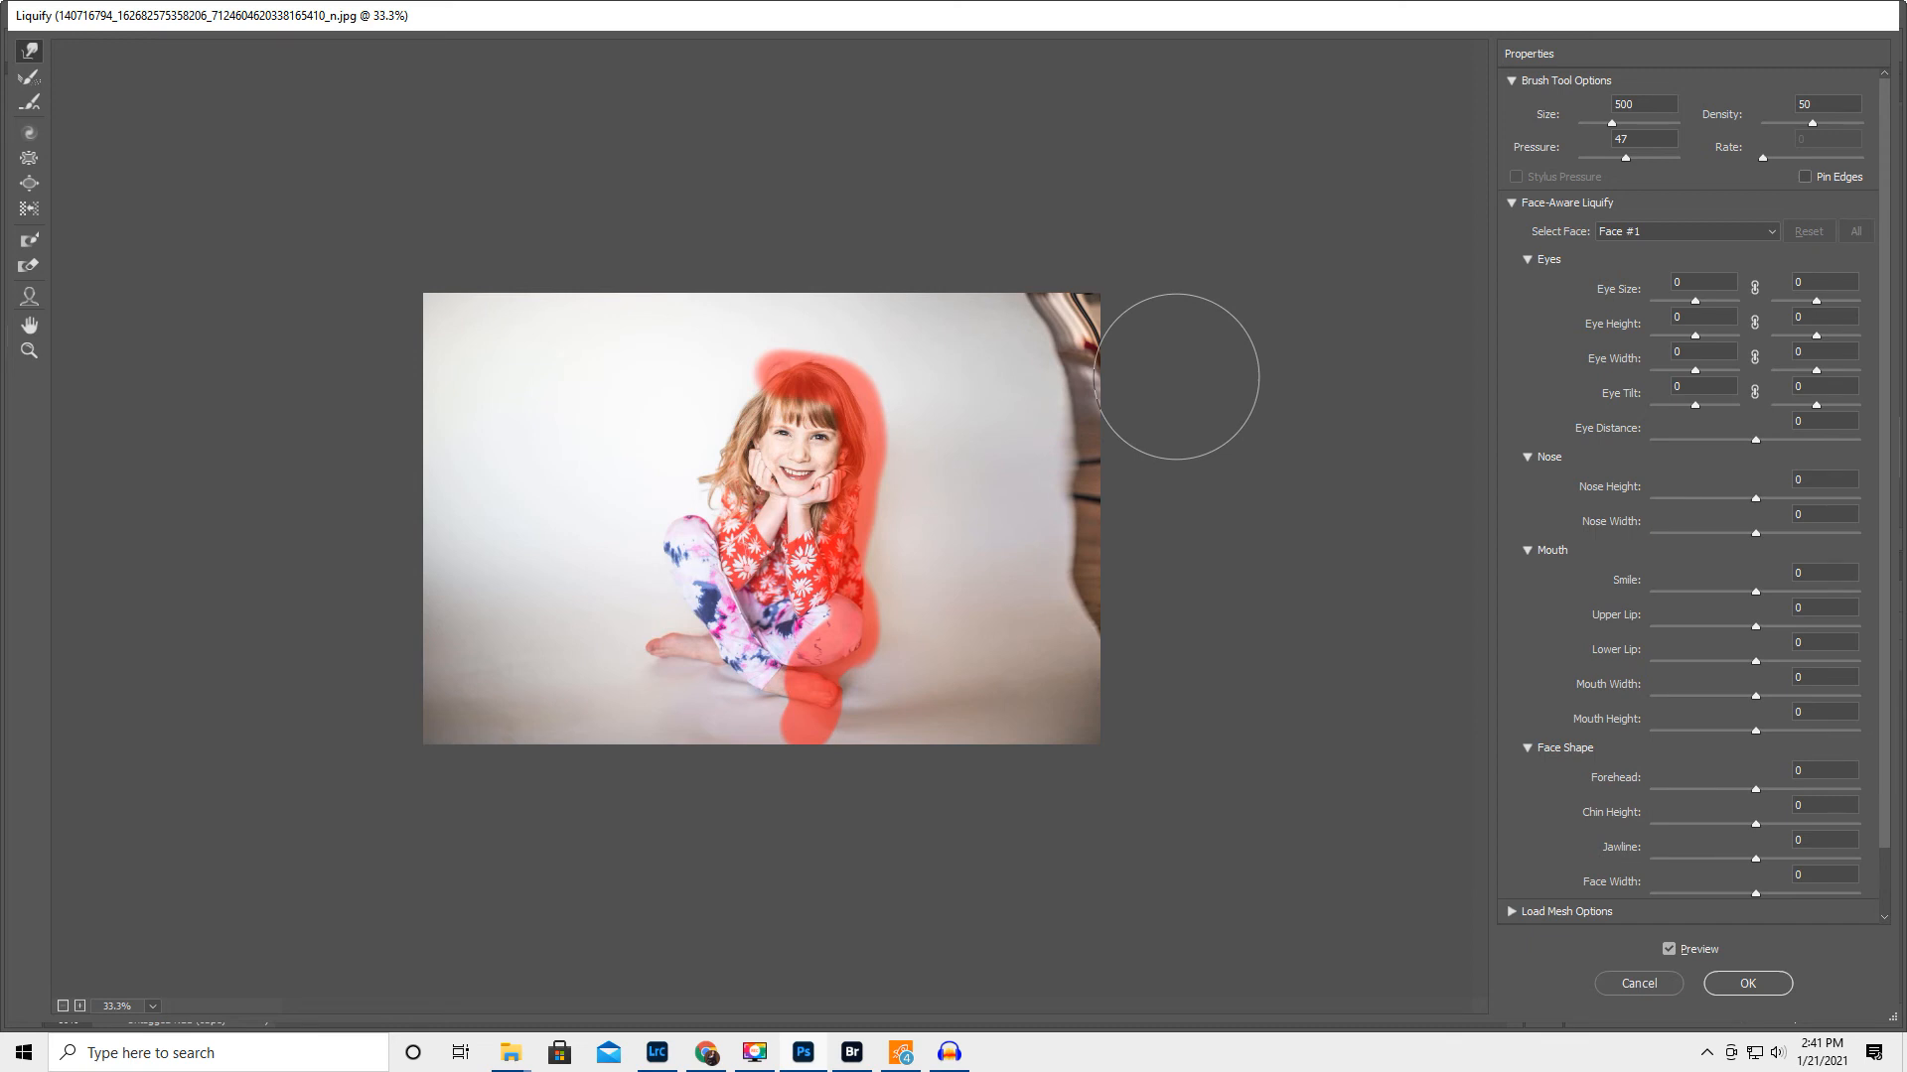
drag(1028, 318, 1211, 316)
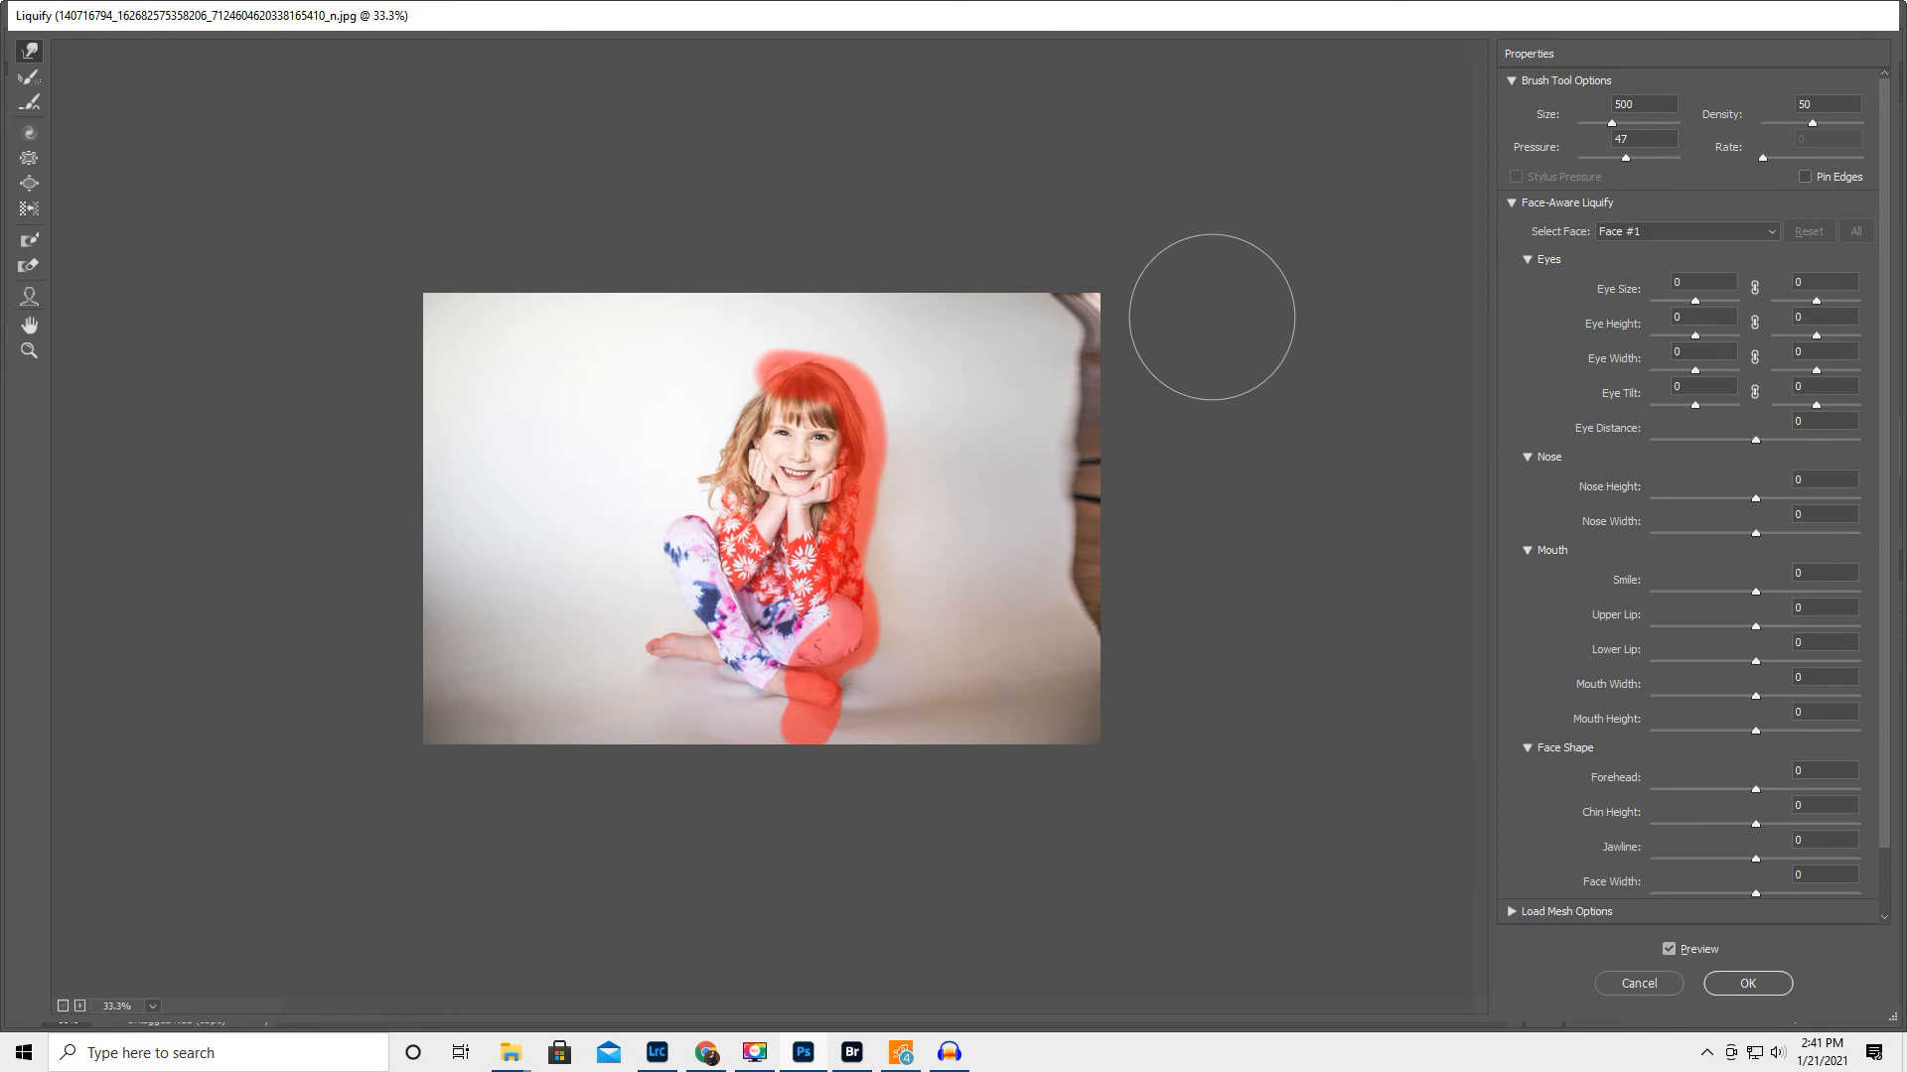
drag(1048, 599, 1188, 595)
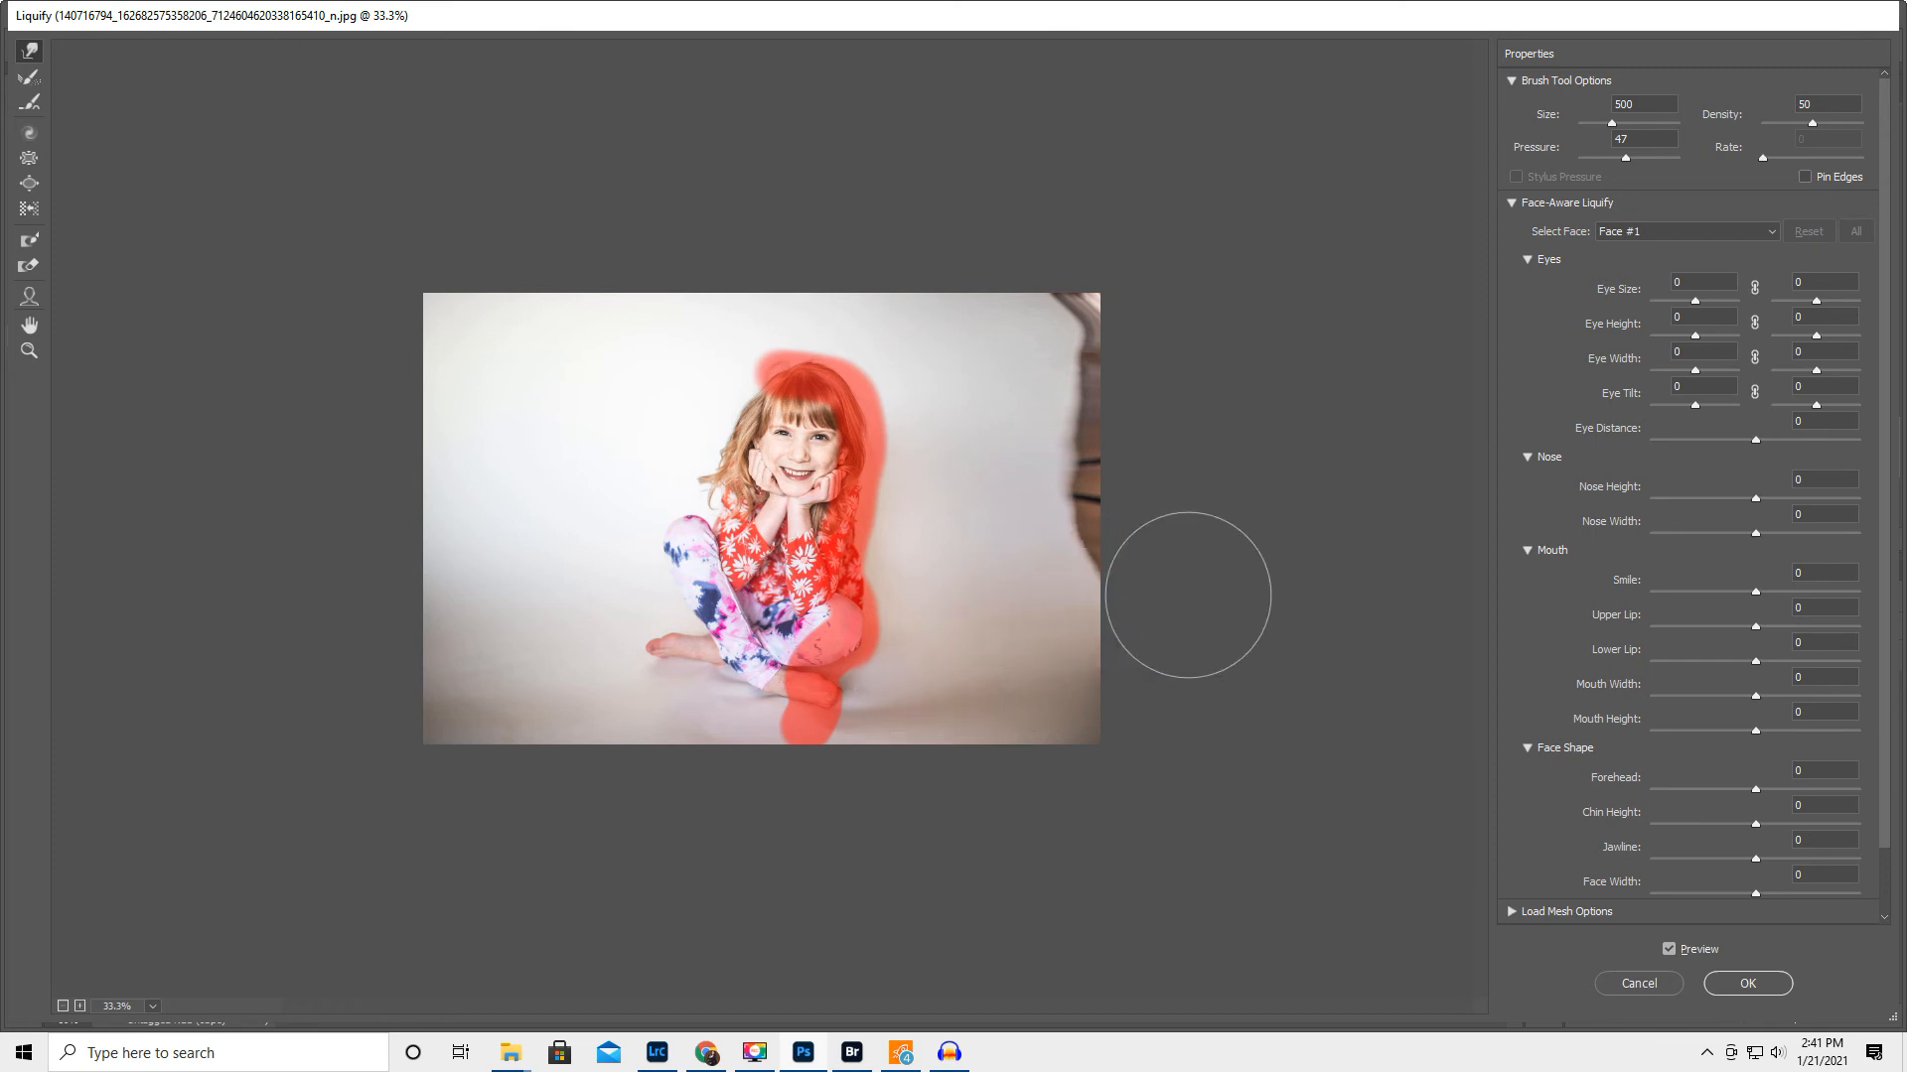
Enlarge the warp brush to 1100, push the last room slivers off the right edge and upper corner, and apply Liquify
key(bracketright)
key(bracketright)
key(bracketright)
key(bracketright)
key(bracketright)
key(bracketright)
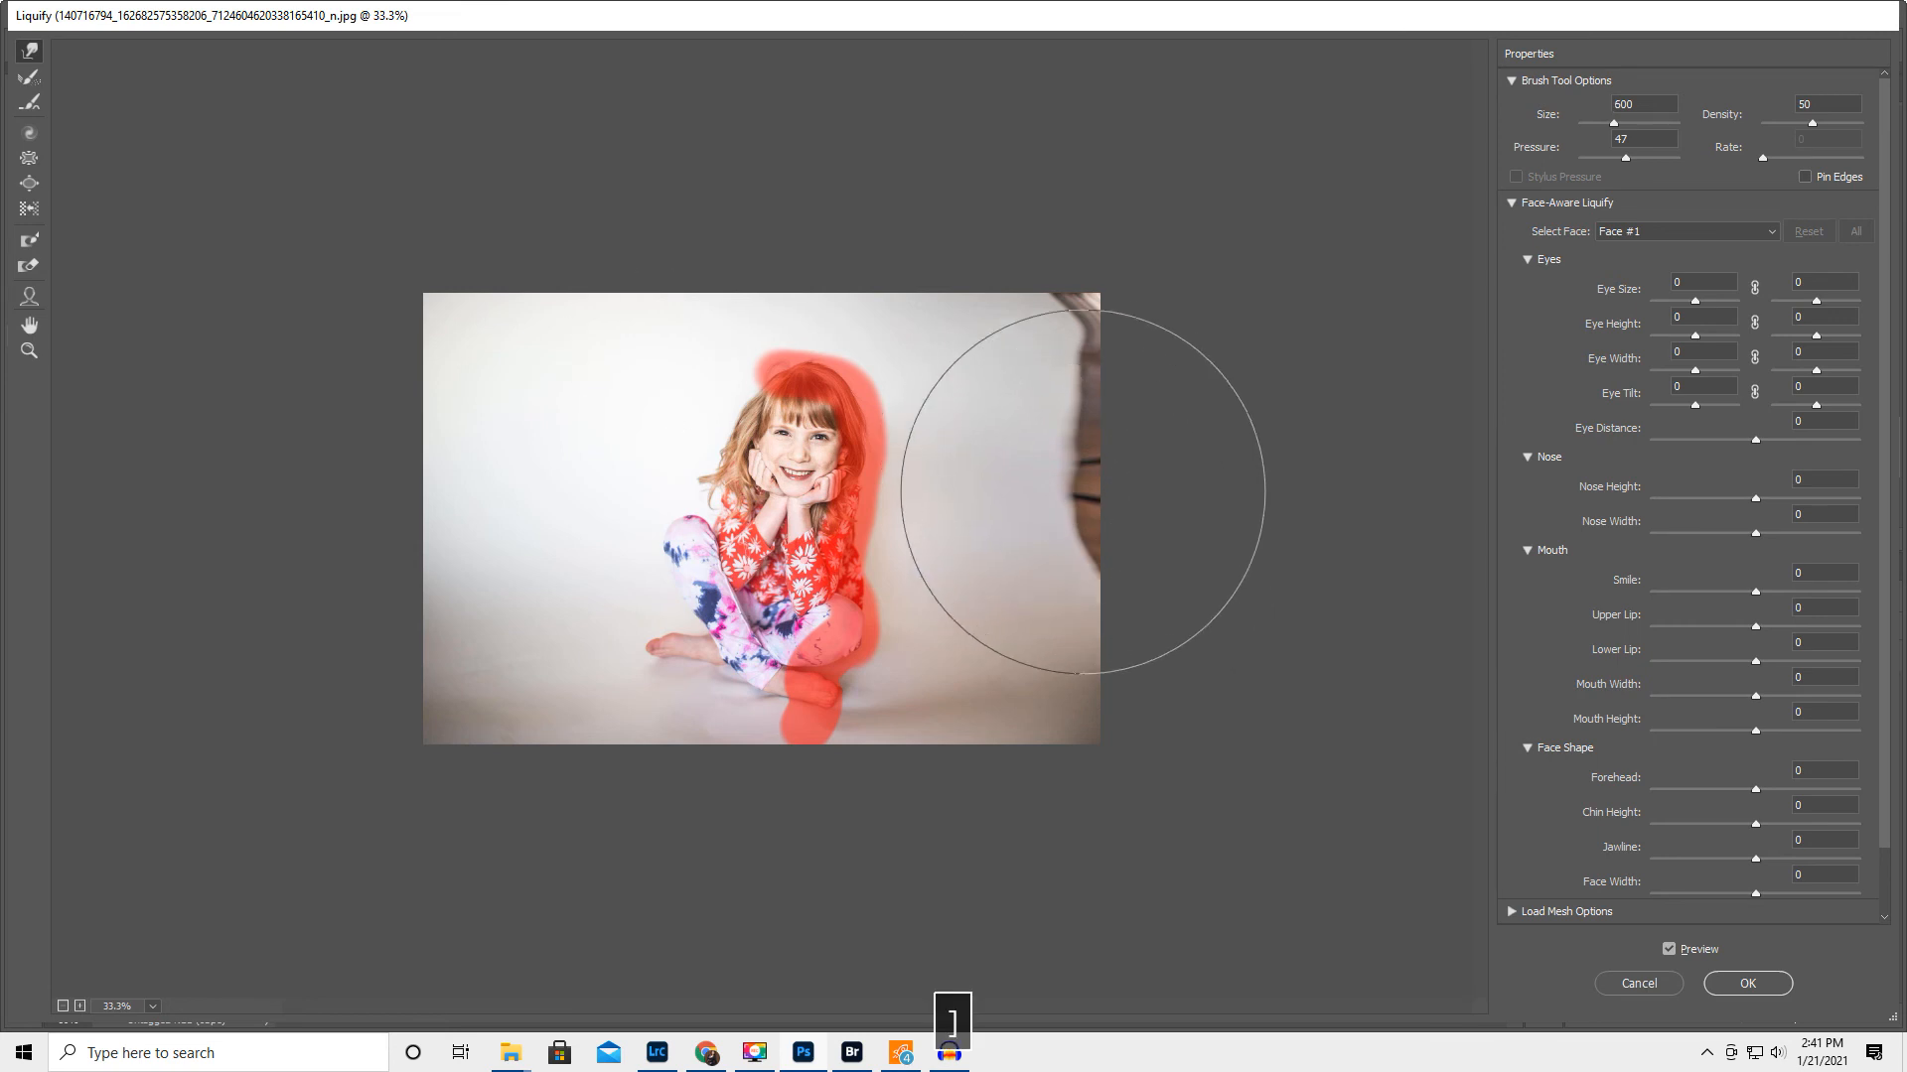
drag(1096, 425, 1243, 434)
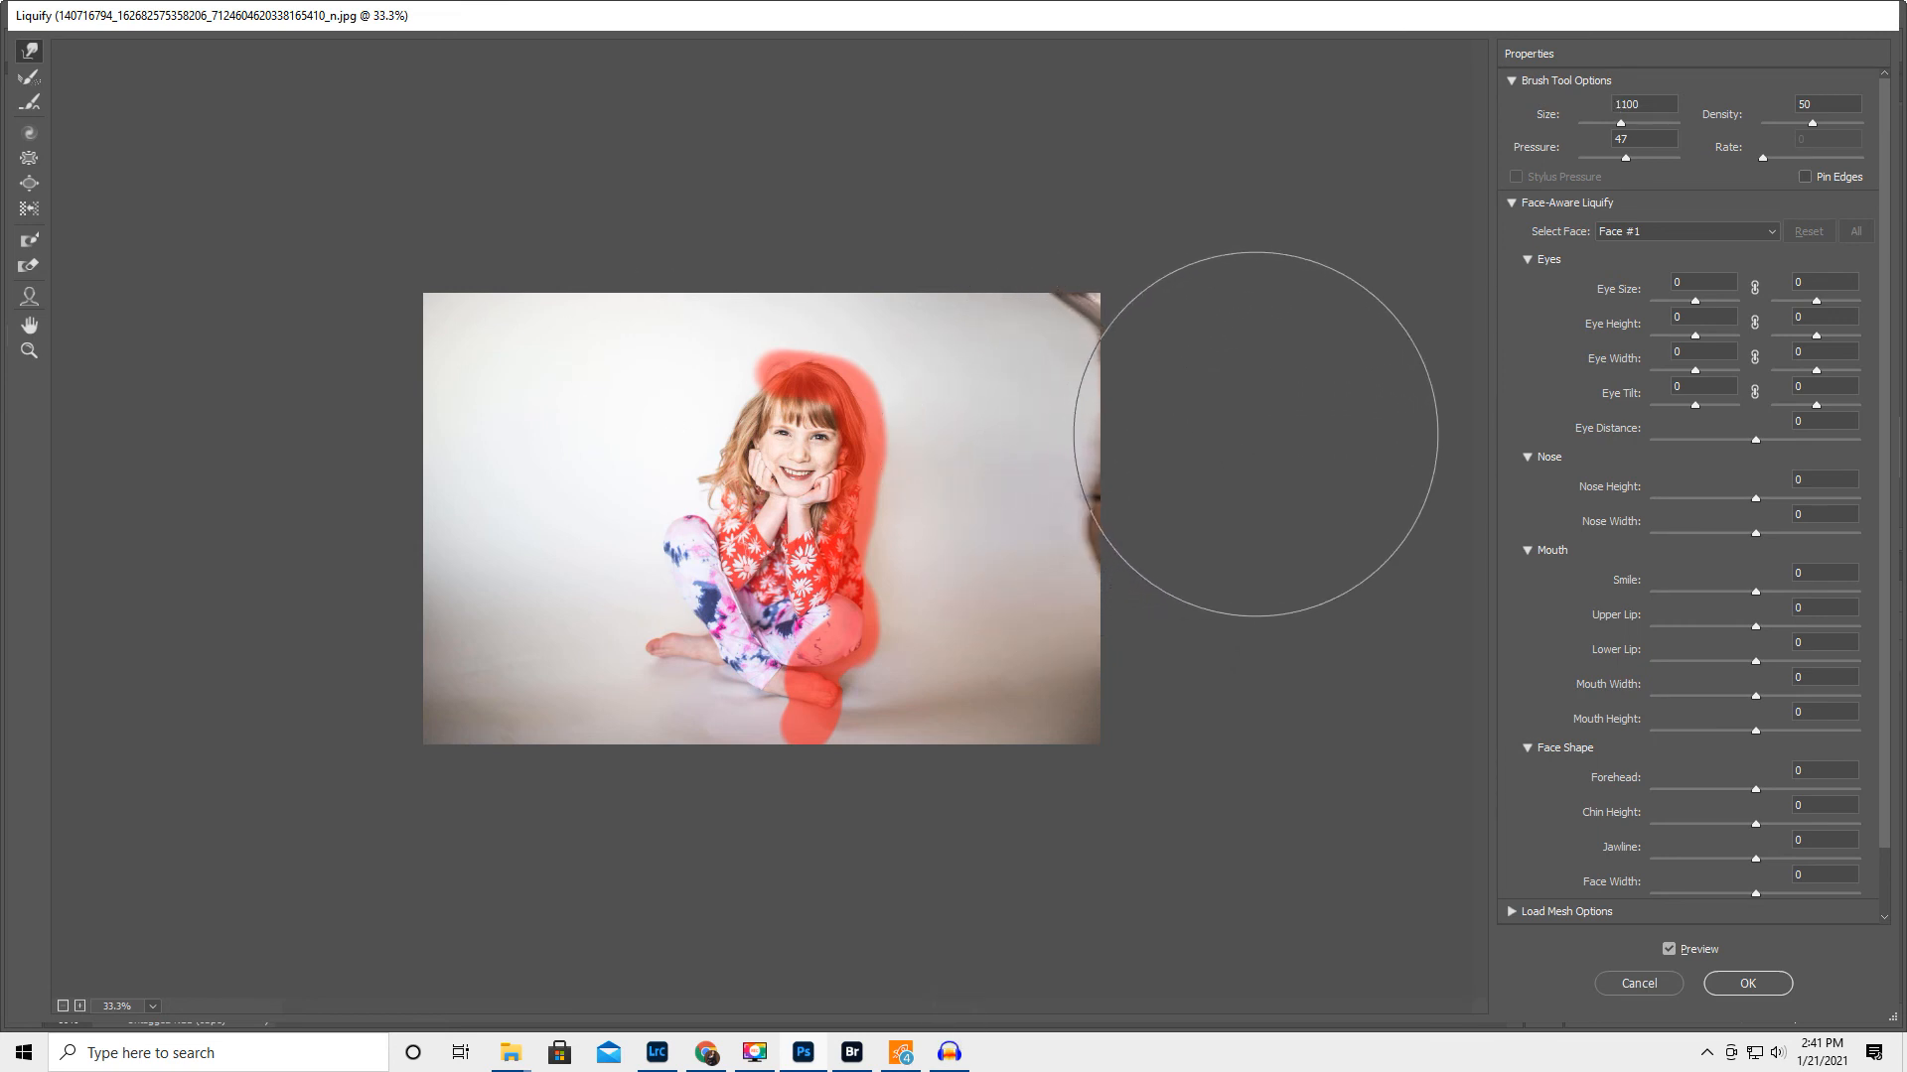
drag(1098, 511, 1174, 541)
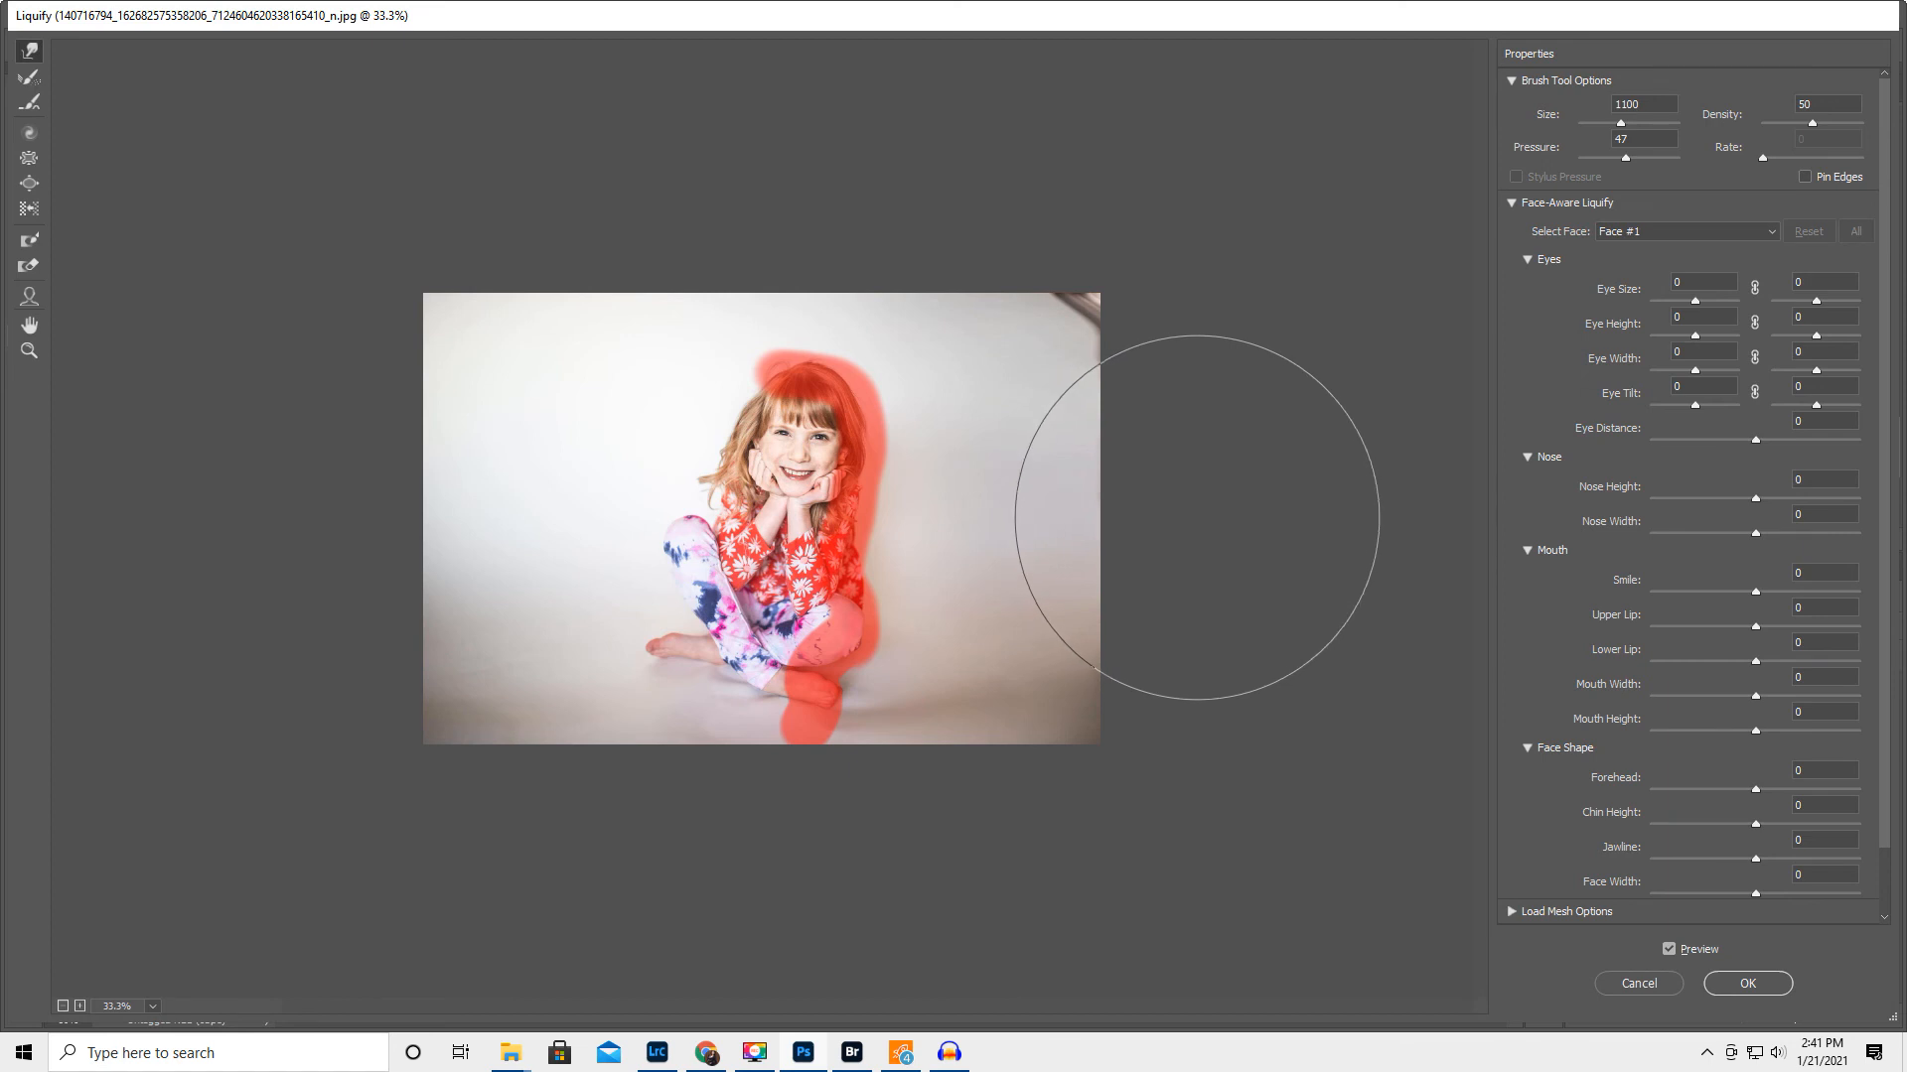
drag(1099, 251, 1158, 247)
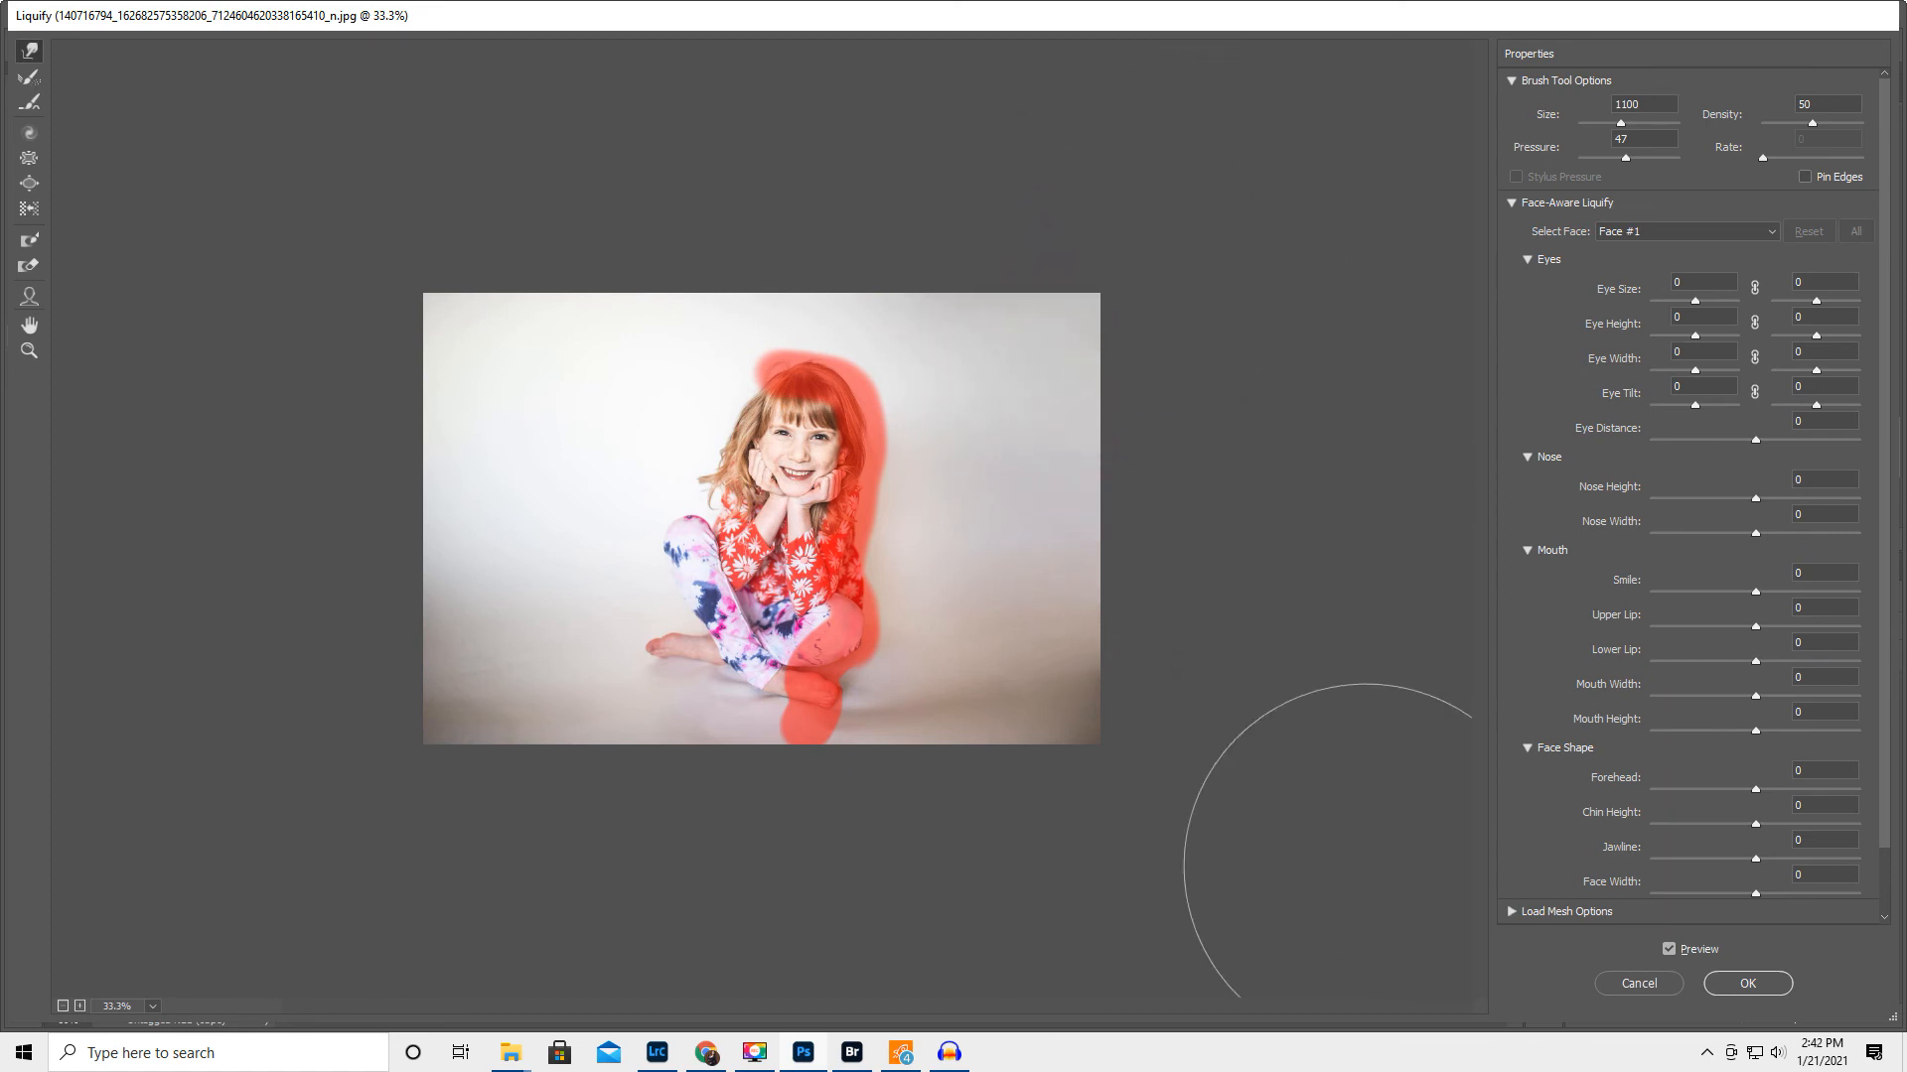
click(1757, 986)
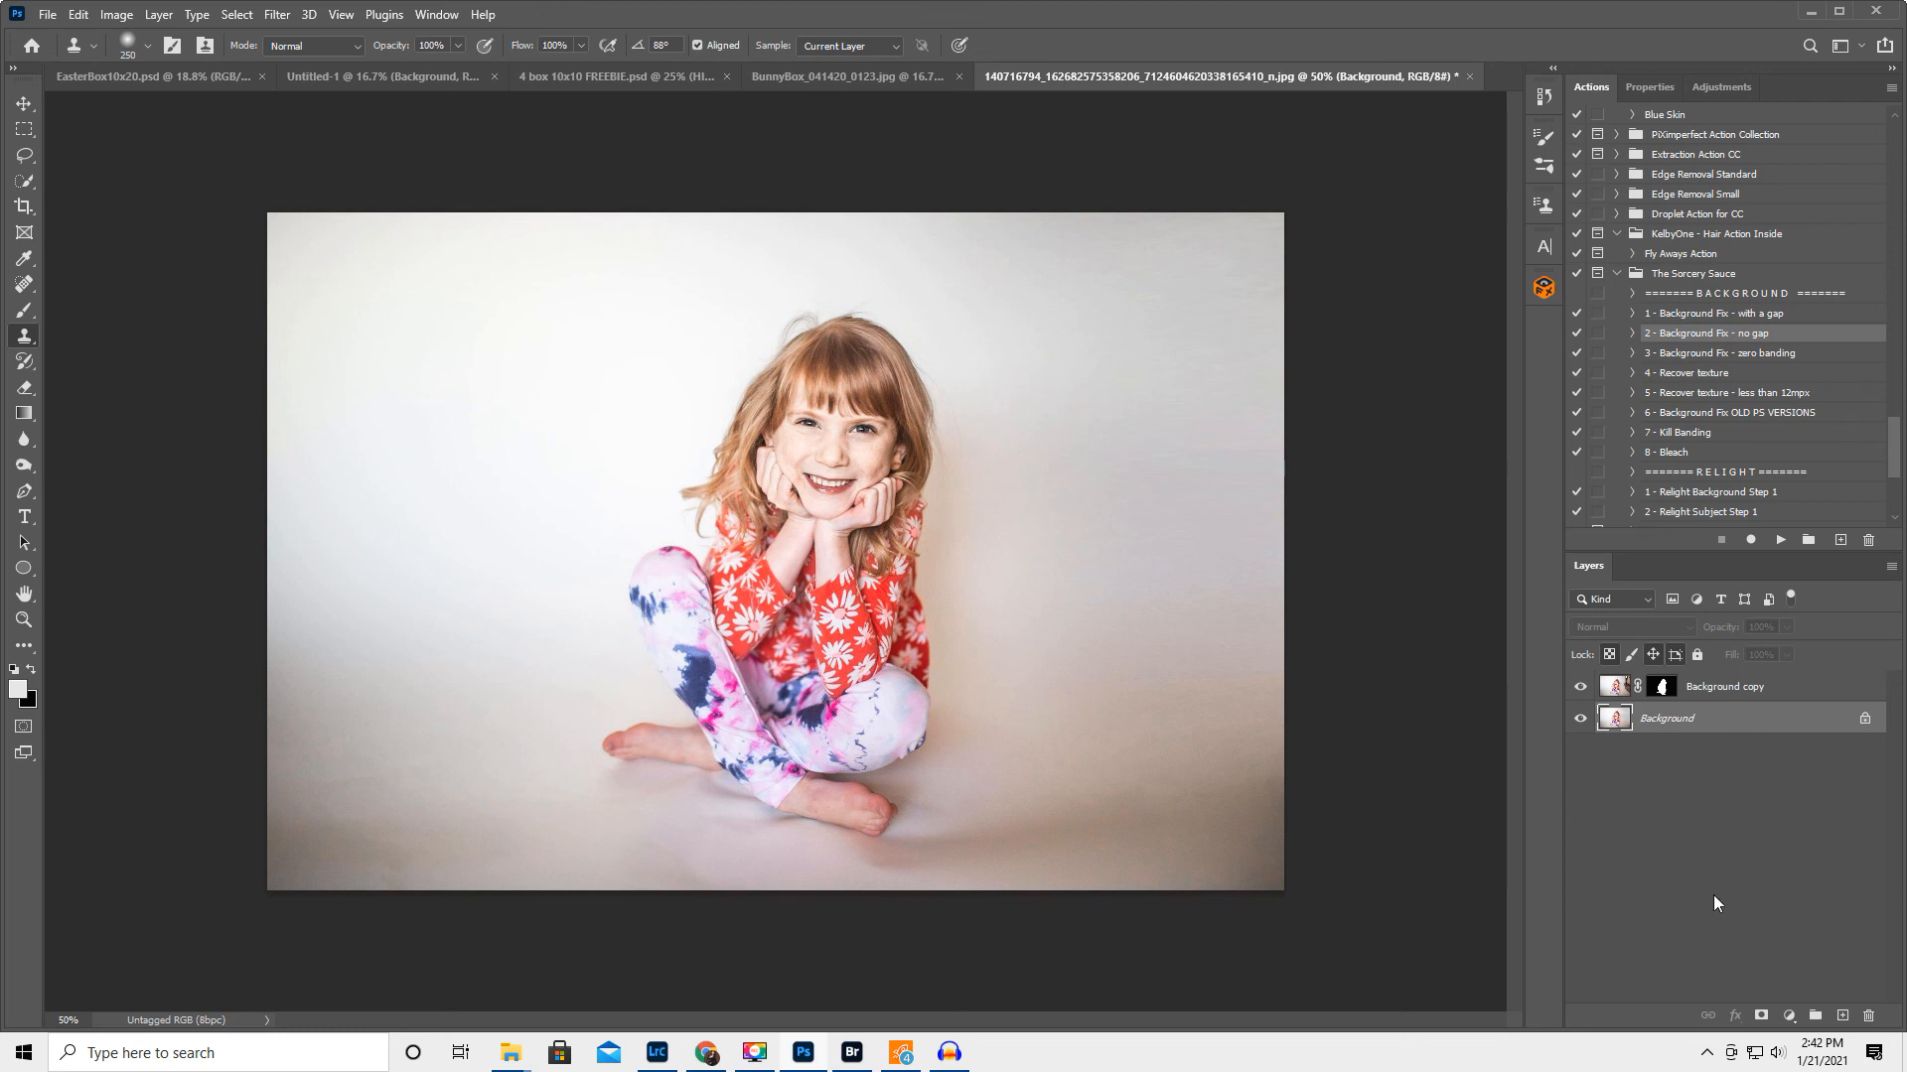
Duplicate the Background layer and set up the Brush at size 800 with 31% opacity
key(ctrl+j)
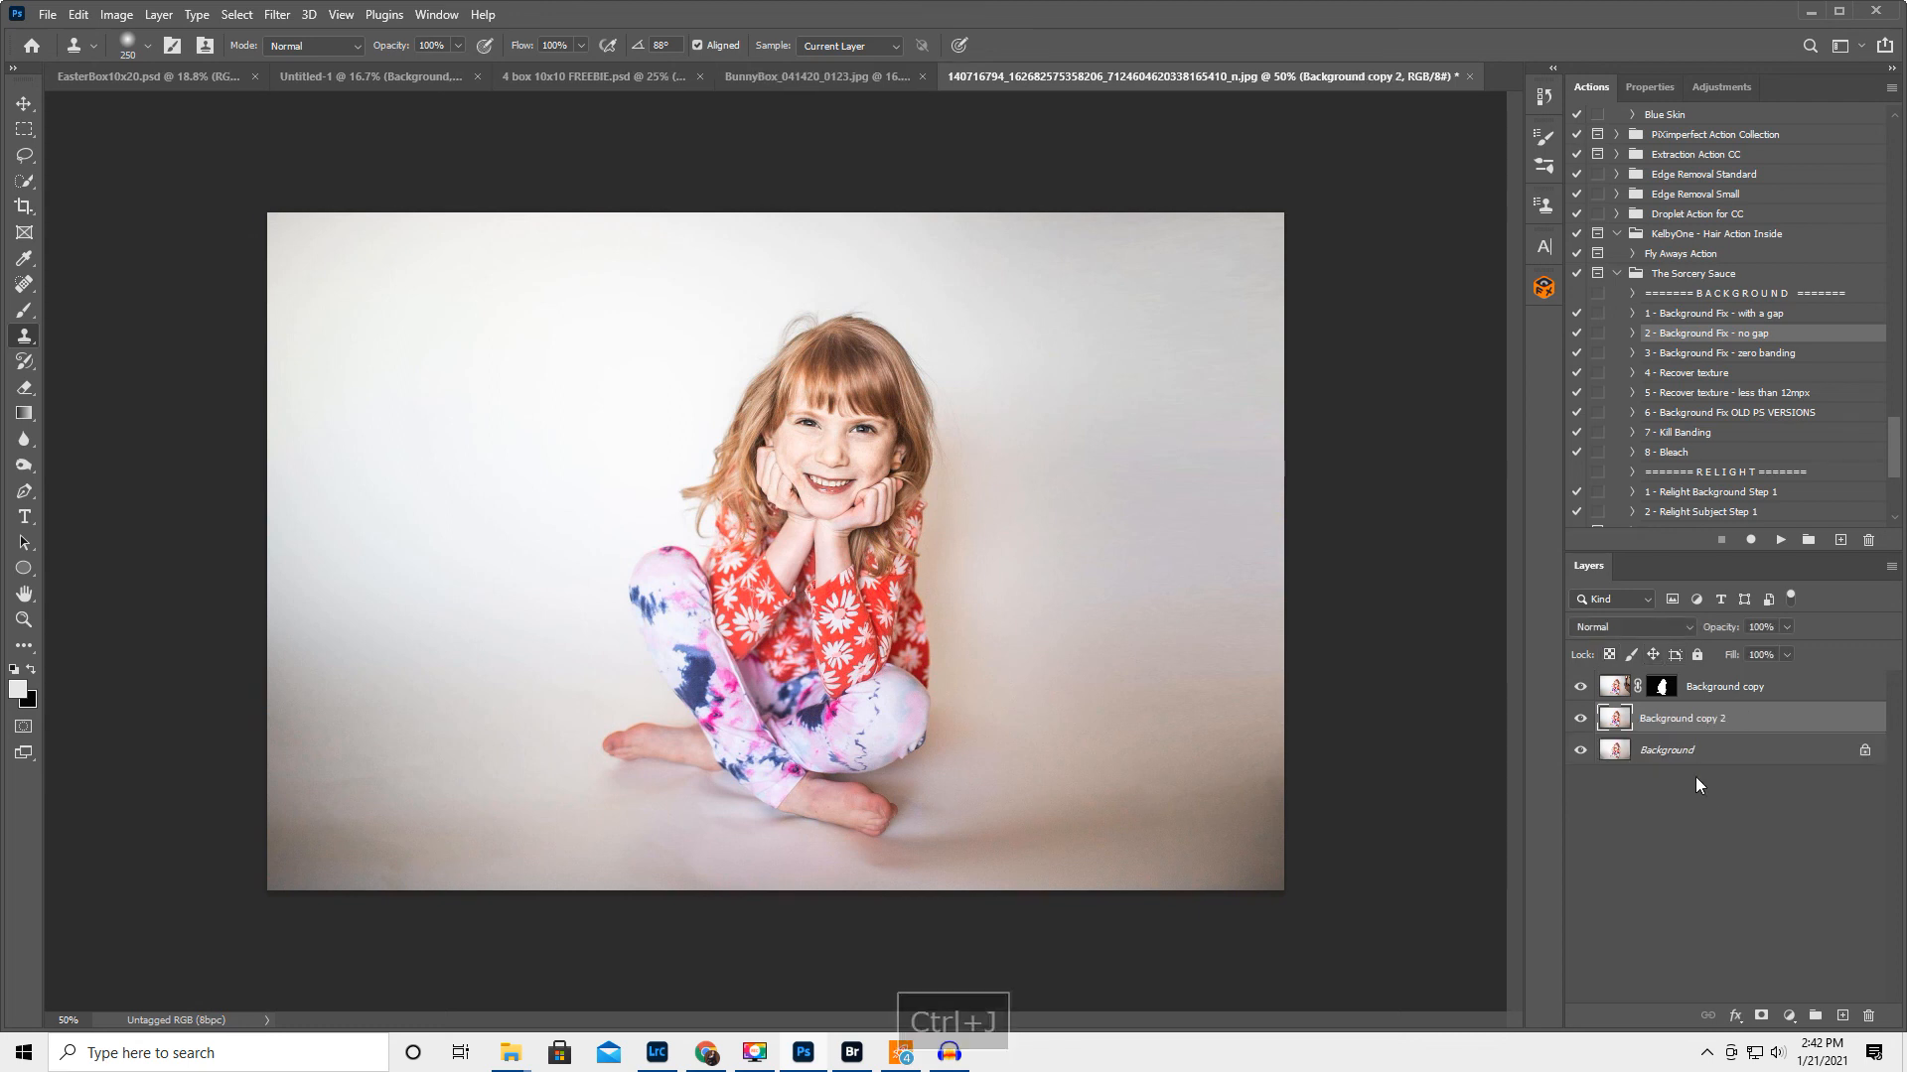
click(24, 312)
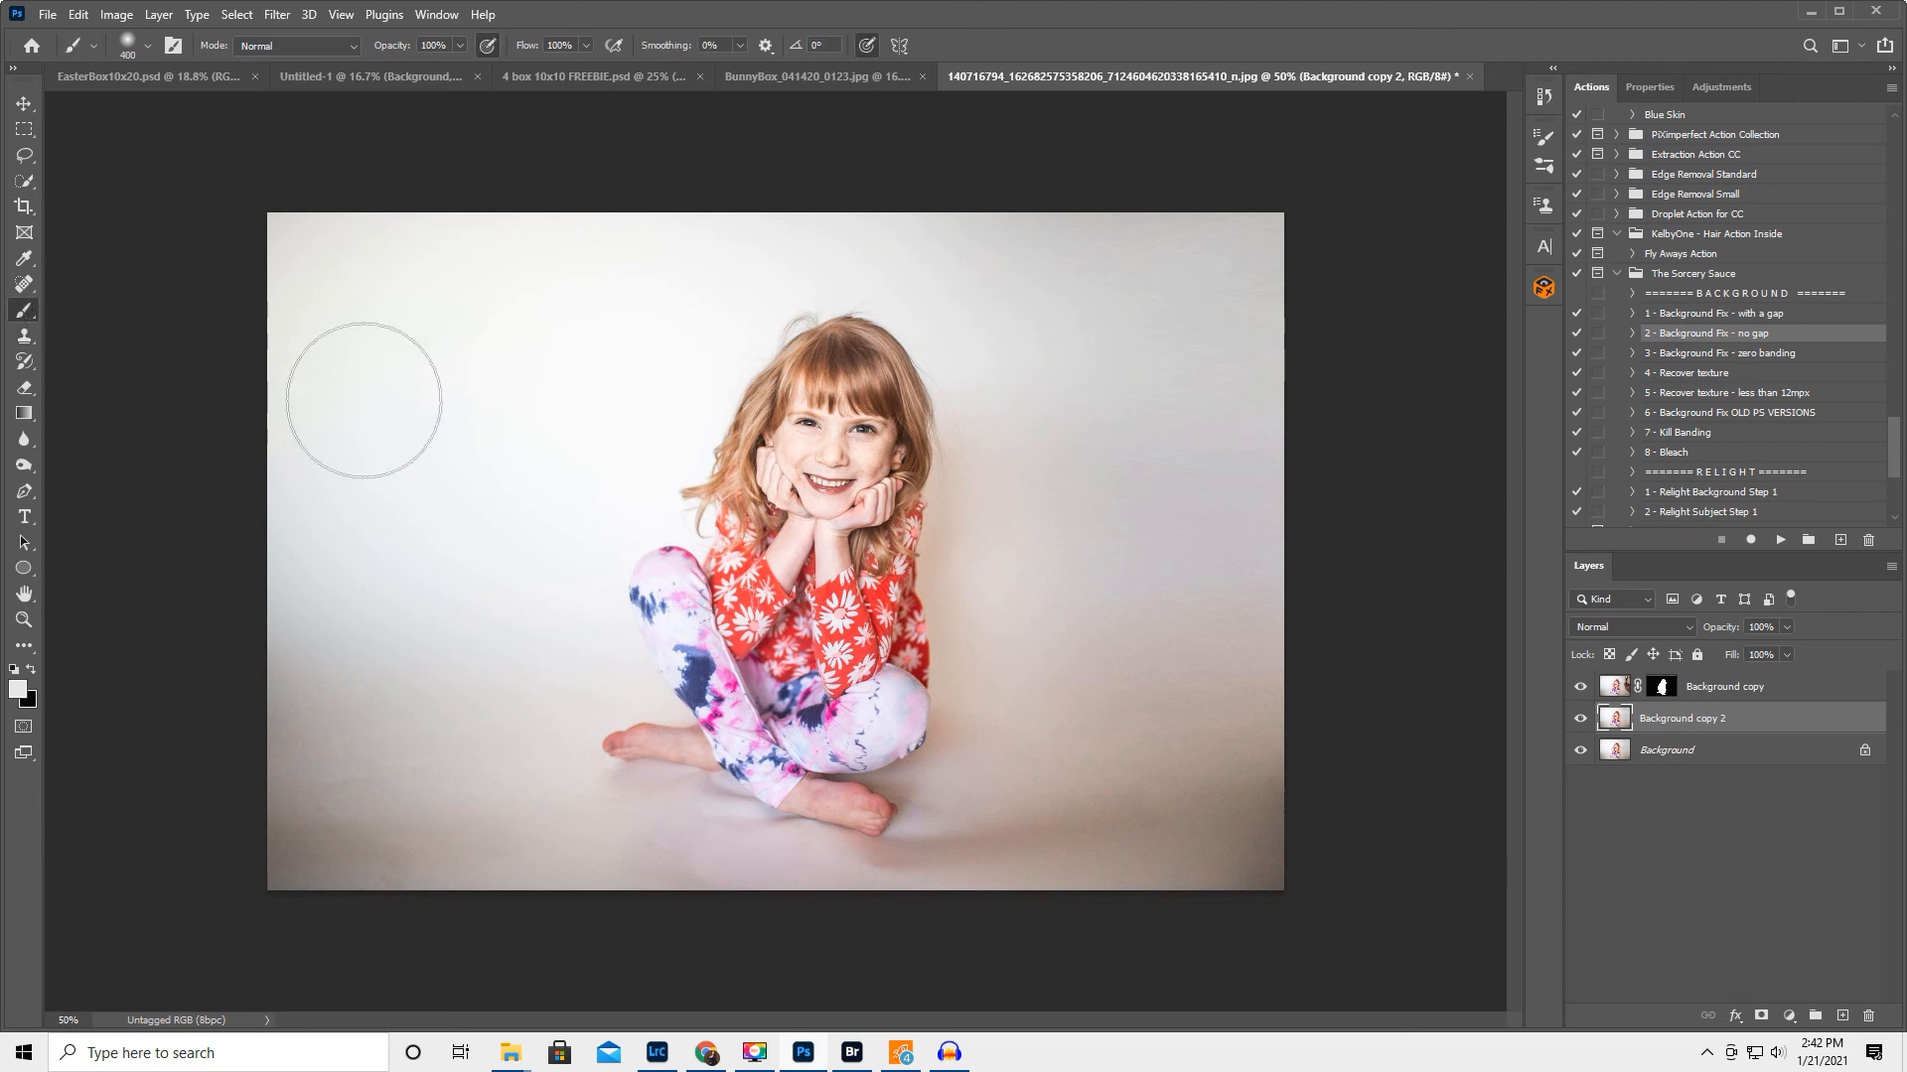
key(bracketright)
key(bracketright)
key(bracketright)
key(bracketright)
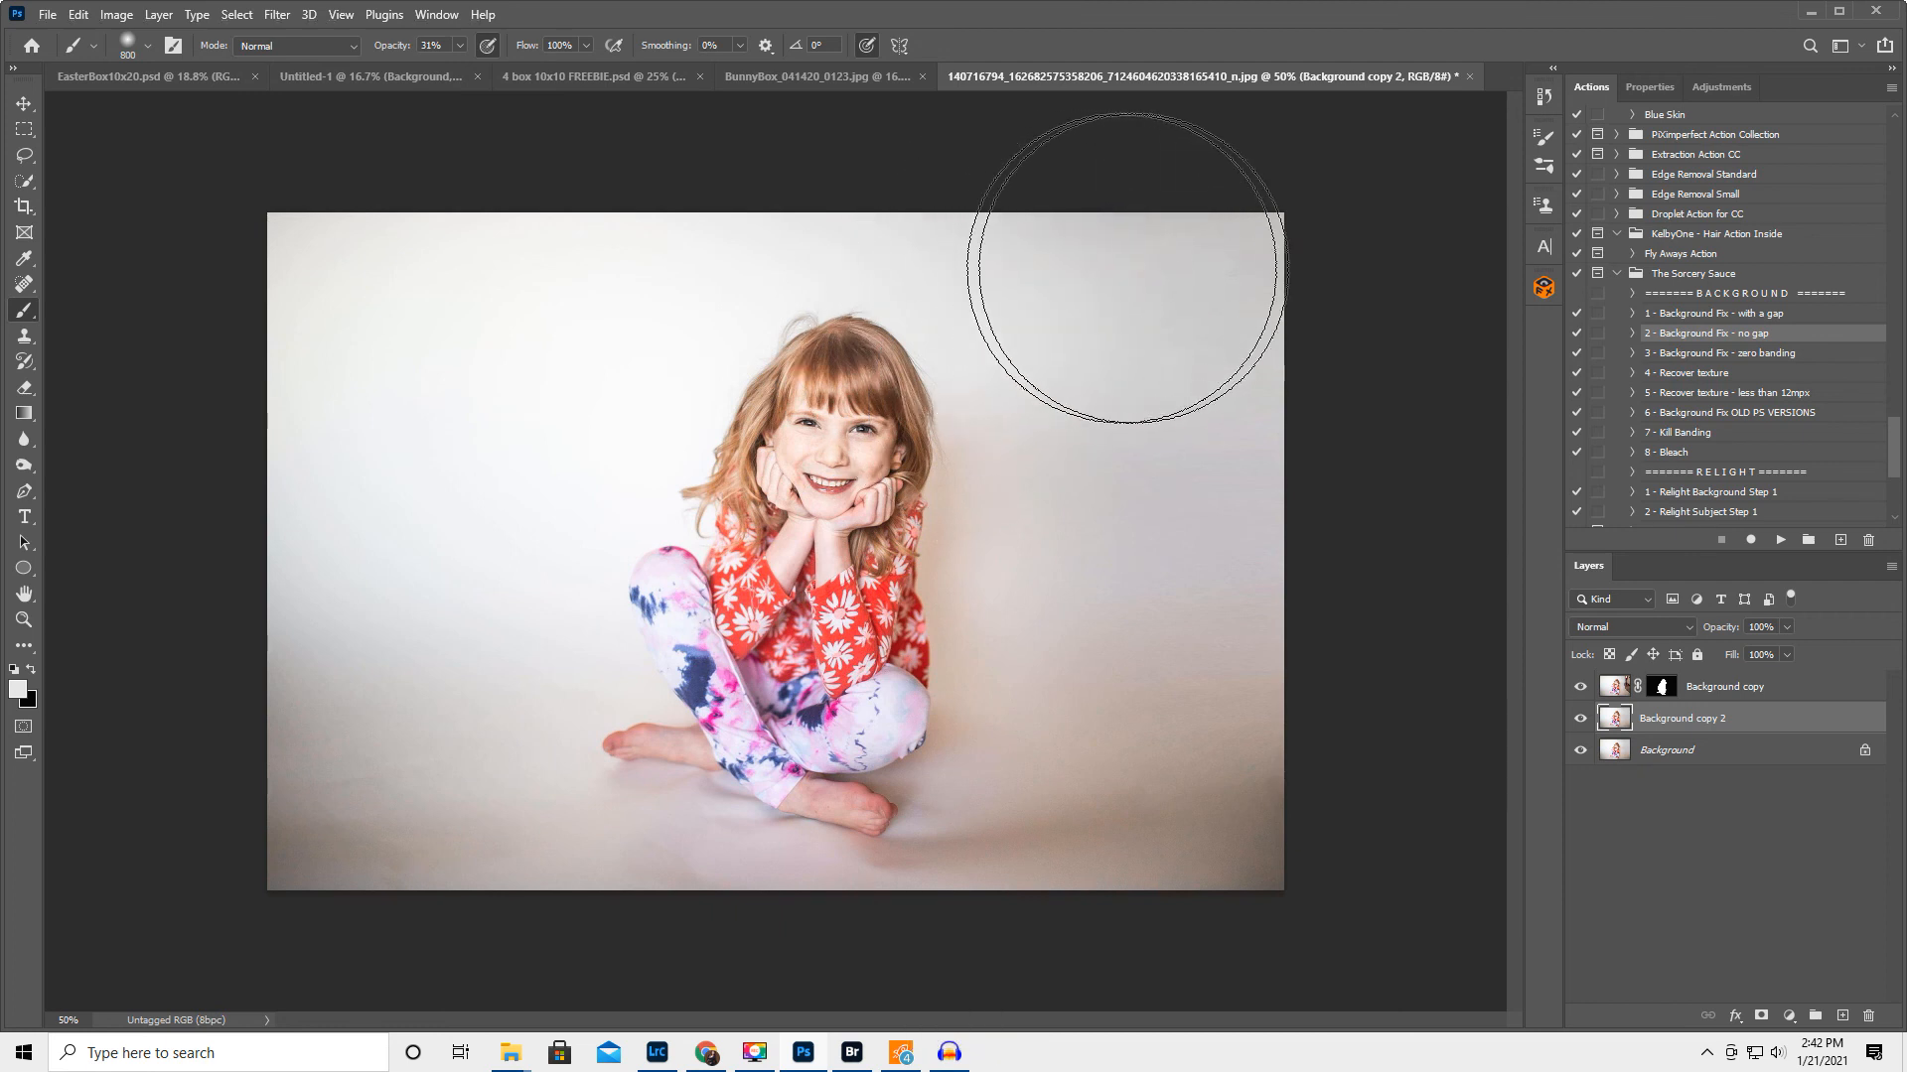
Sample nearby backdrop tones and paint over the uneven backdrop and floor to the right of the girl
alt+click(965, 456)
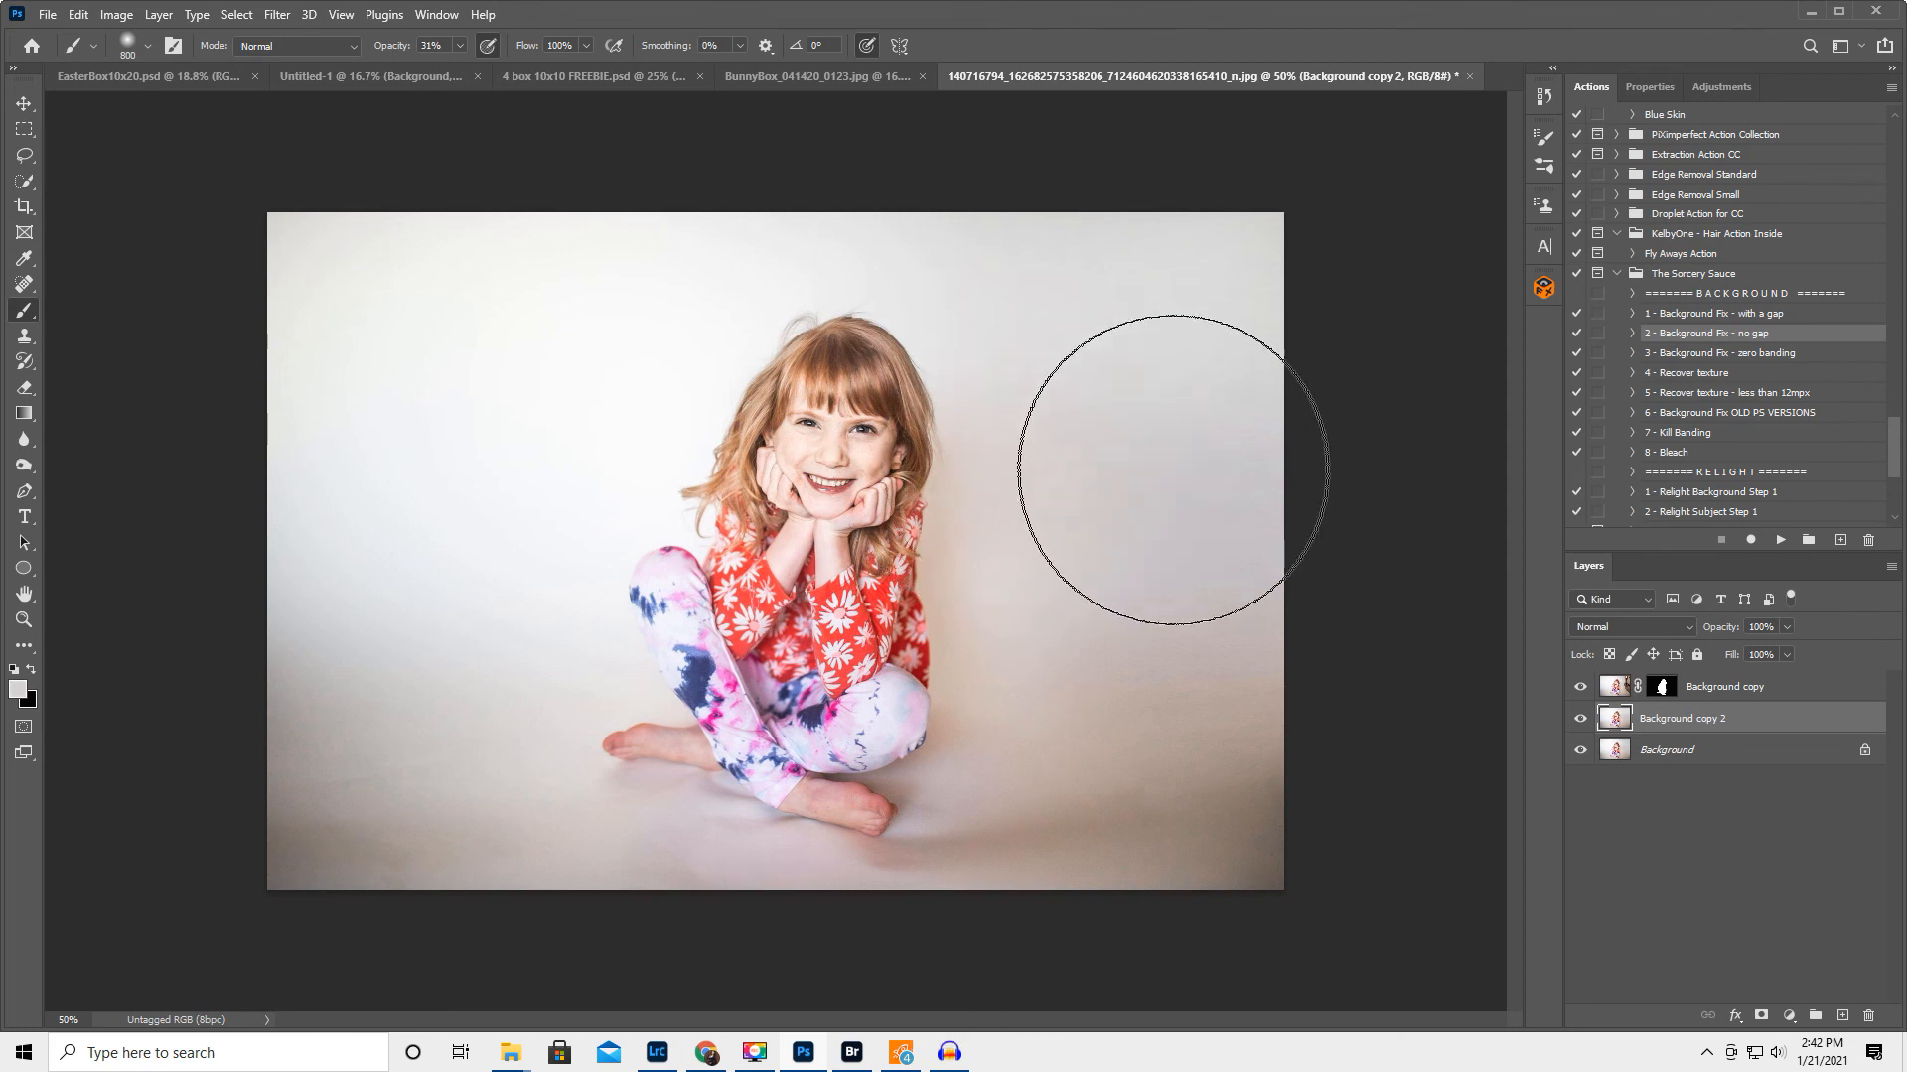
alt+click(1005, 628)
mouse_move(1048, 683)
mouse_down()
mouse_move(1212, 702)
mouse_move(1226, 835)
mouse_move(1278, 840)
mouse_up()
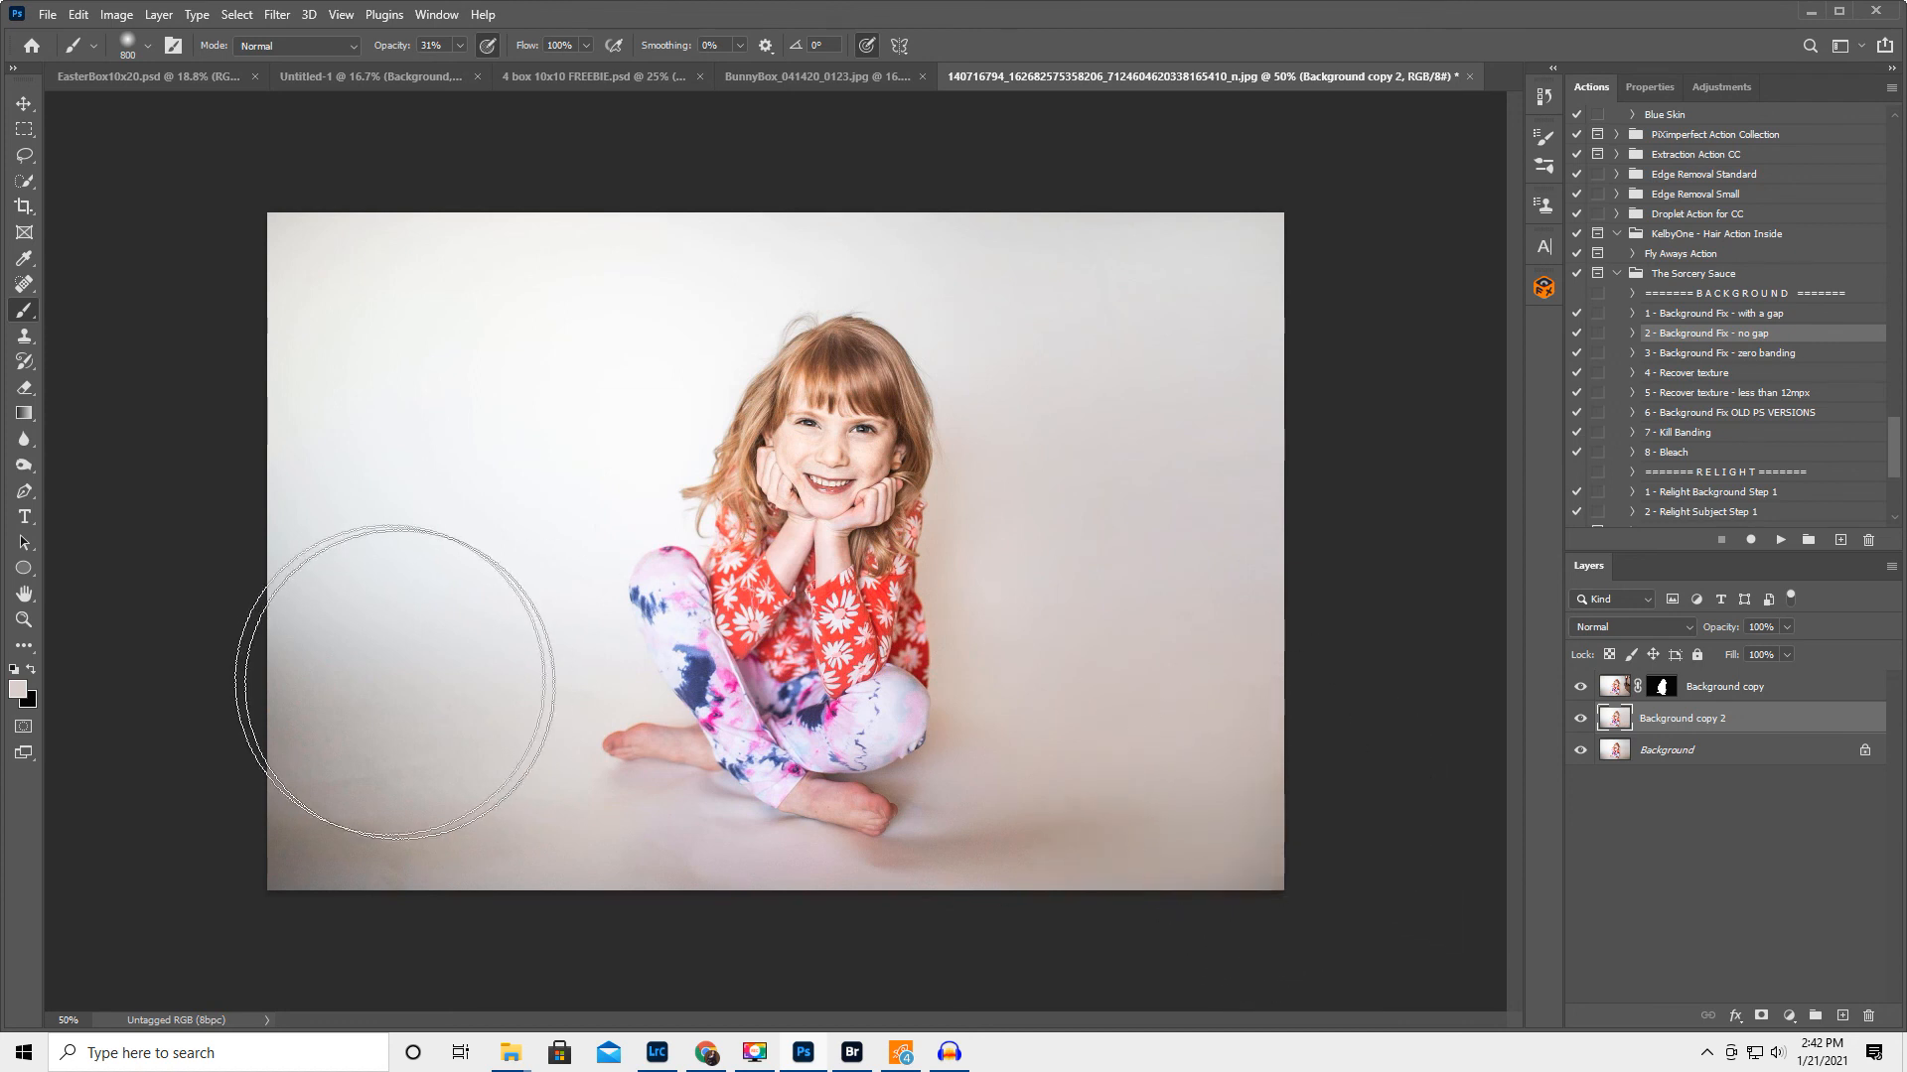
Sample the light backdrop tone left of the girl and brush it down over the darker left side and lower-left edge
alt+click(409, 405)
mouse_move(443, 279)
mouse_down()
mouse_move(510, 240)
mouse_move(305, 268)
mouse_move(289, 311)
mouse_move(339, 469)
mouse_move(361, 724)
mouse_up()
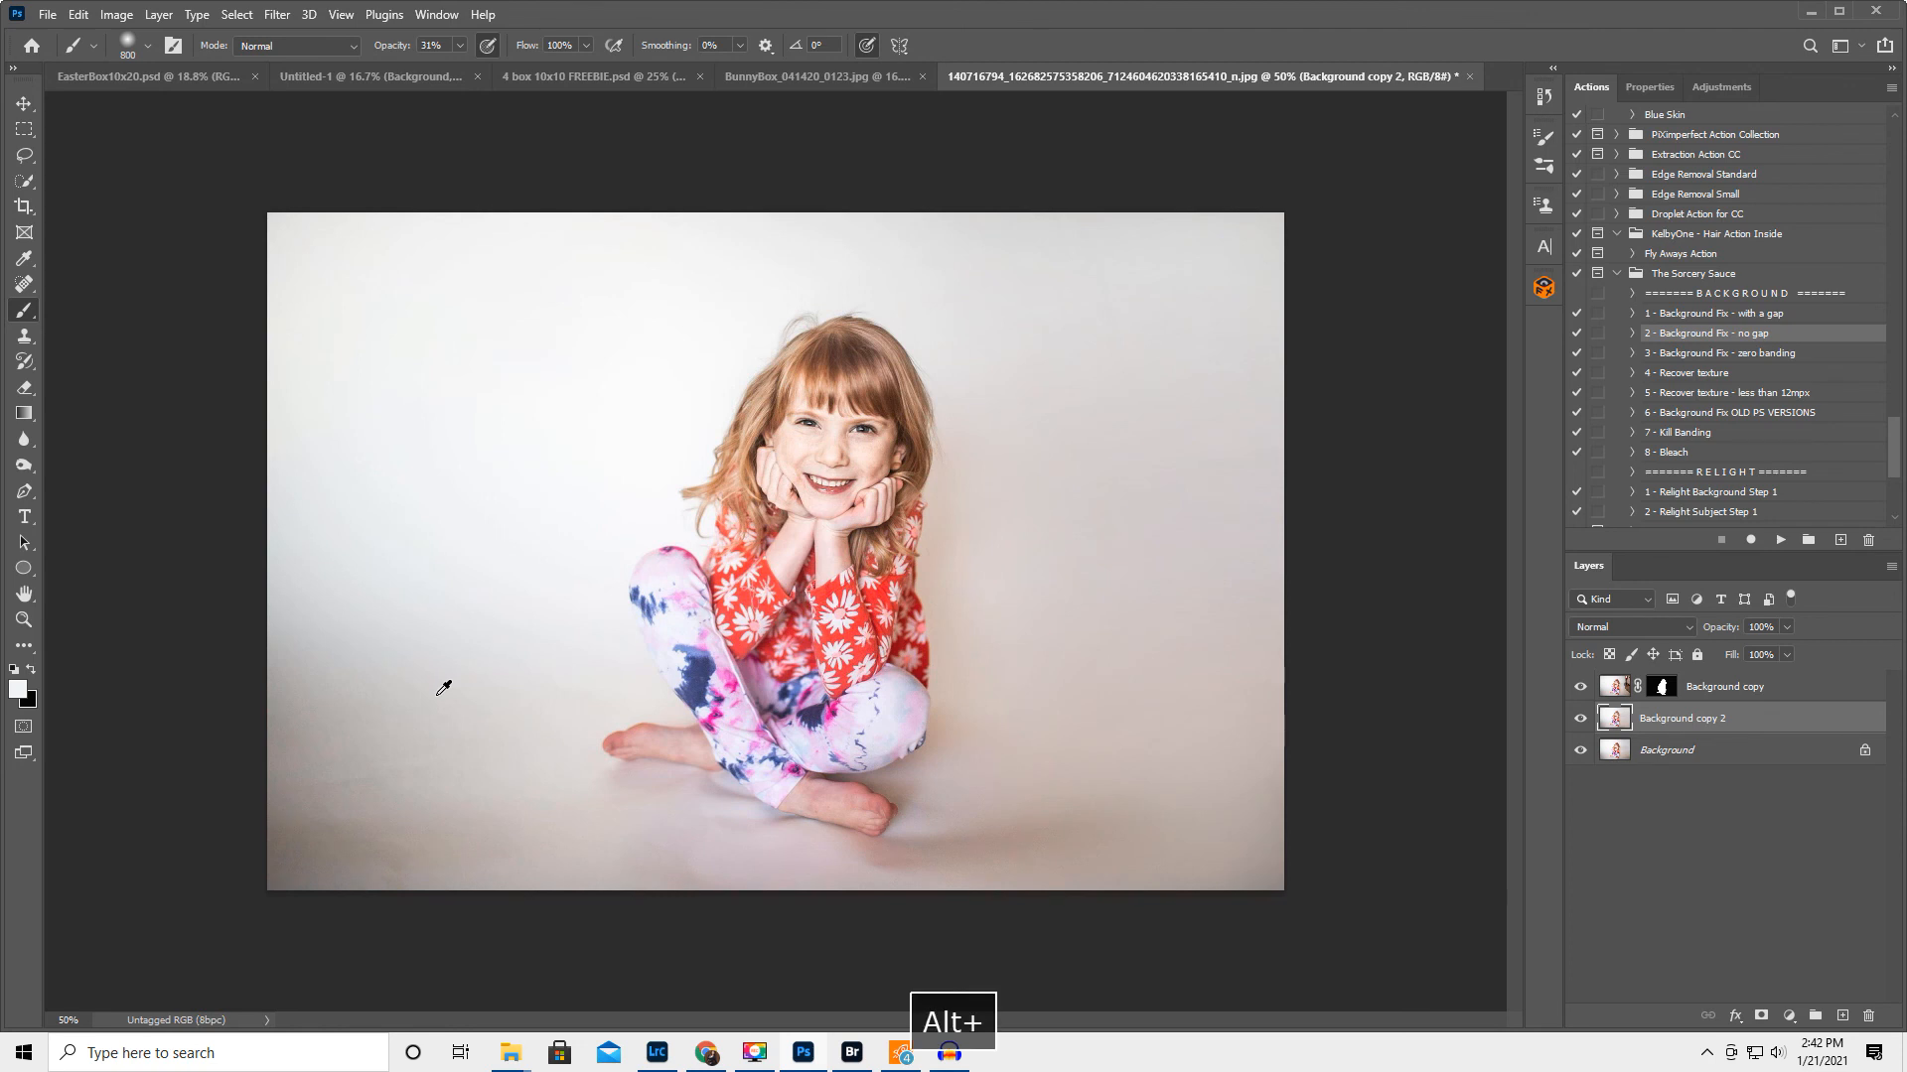
mouse_move(323, 713)
mouse_down()
mouse_move(286, 771)
mouse_move(294, 811)
mouse_move(363, 869)
mouse_move(393, 830)
mouse_move(209, 802)
mouse_move(229, 764)
mouse_up()
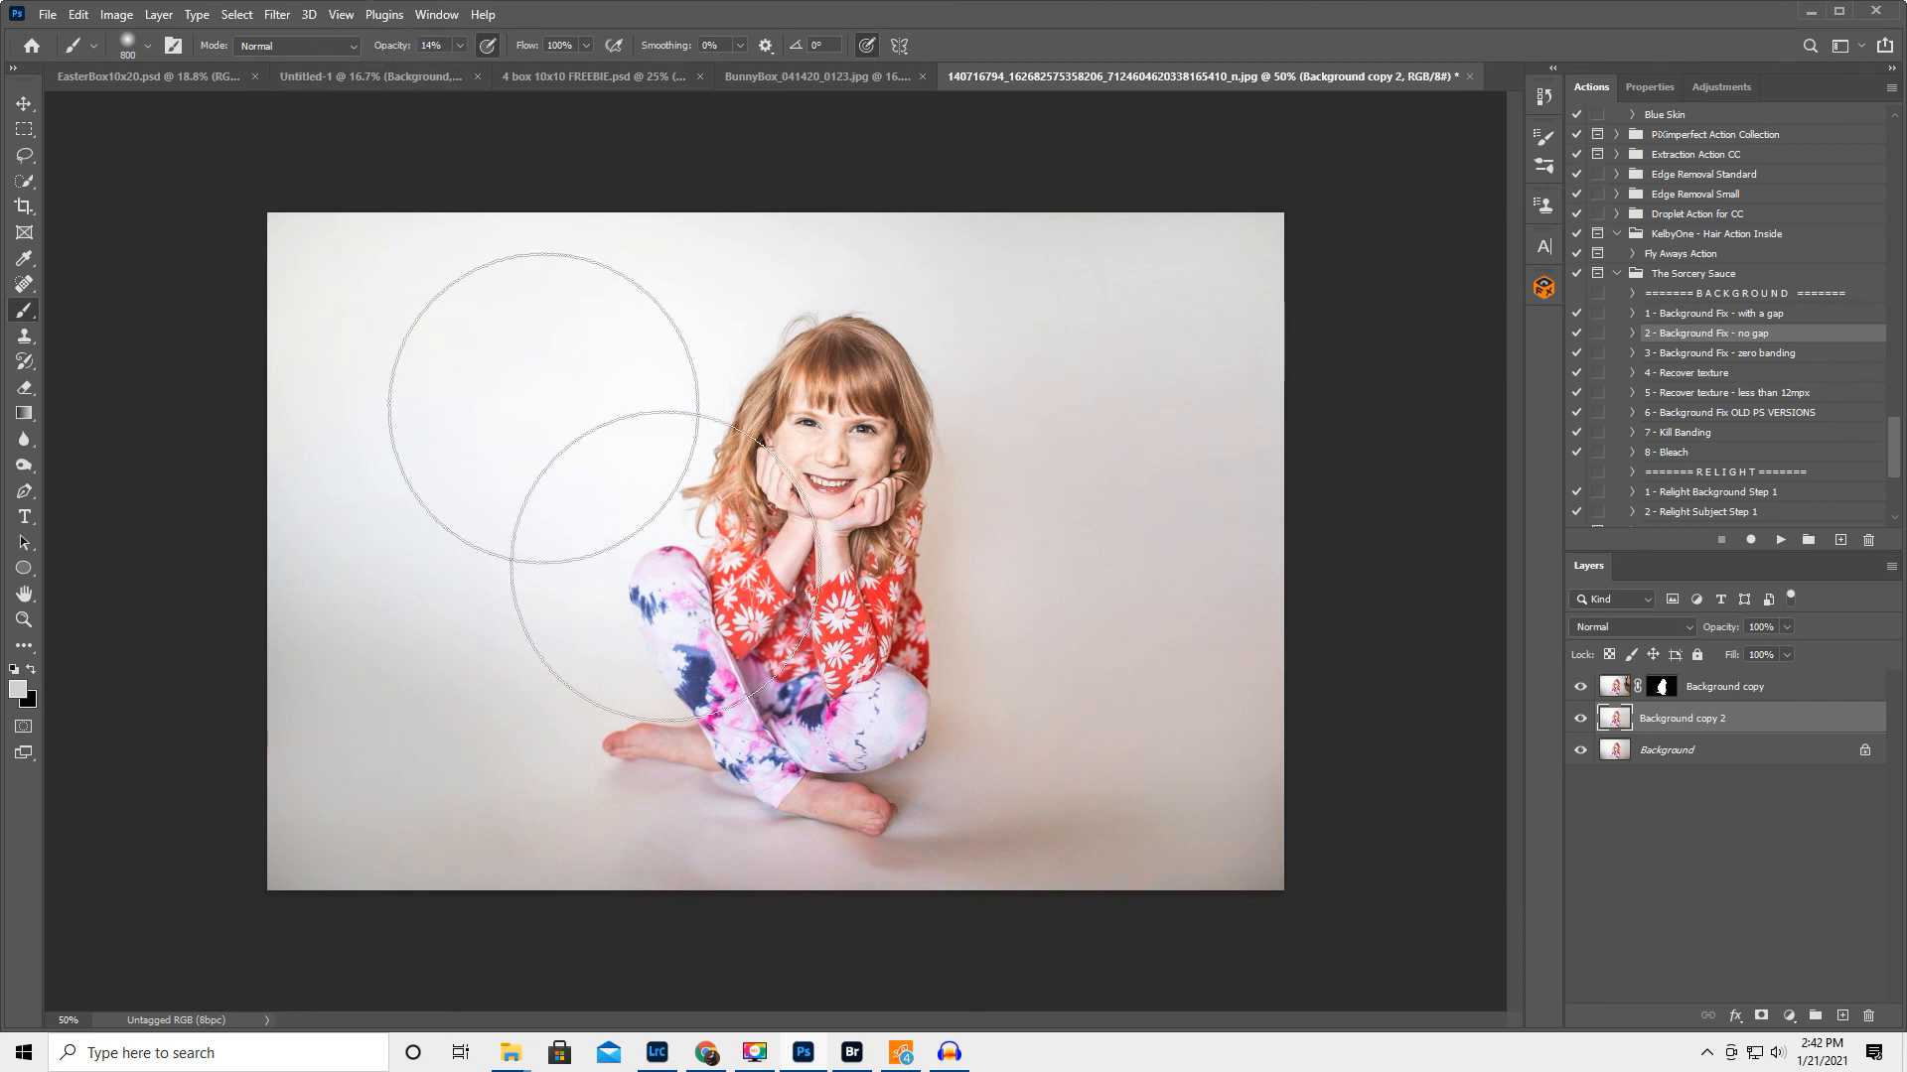
Sample the floor tone beside the girl's feet and paint it over the lower-right corner at 14% opacity
alt+click(974, 792)
alt+click(975, 791)
mouse_move(974, 854)
mouse_down()
mouse_move(1292, 884)
mouse_move(879, 959)
mouse_move(904, 977)
mouse_move(926, 953)
mouse_move(1245, 928)
mouse_up()
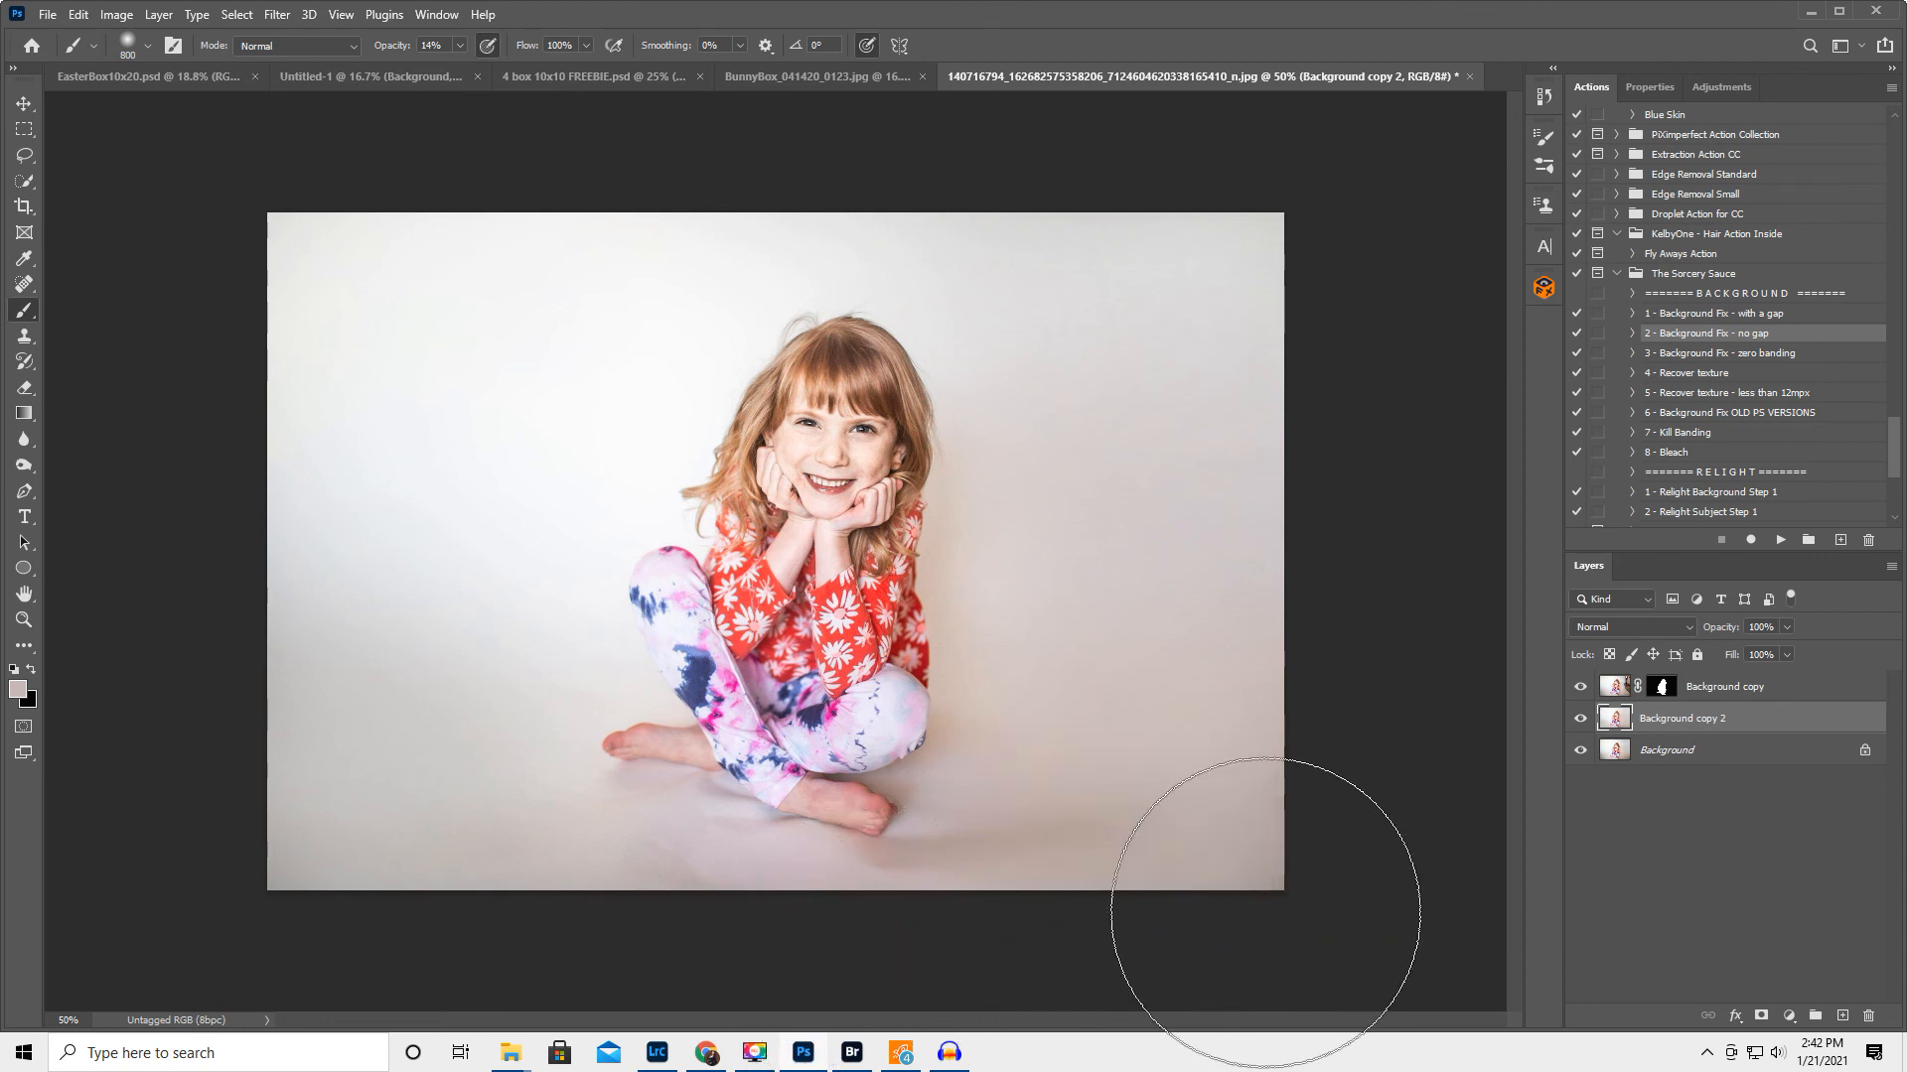
Compare the image with and without the painted Background copy 2 layer, and flatten the image
click(1581, 718)
click(1581, 719)
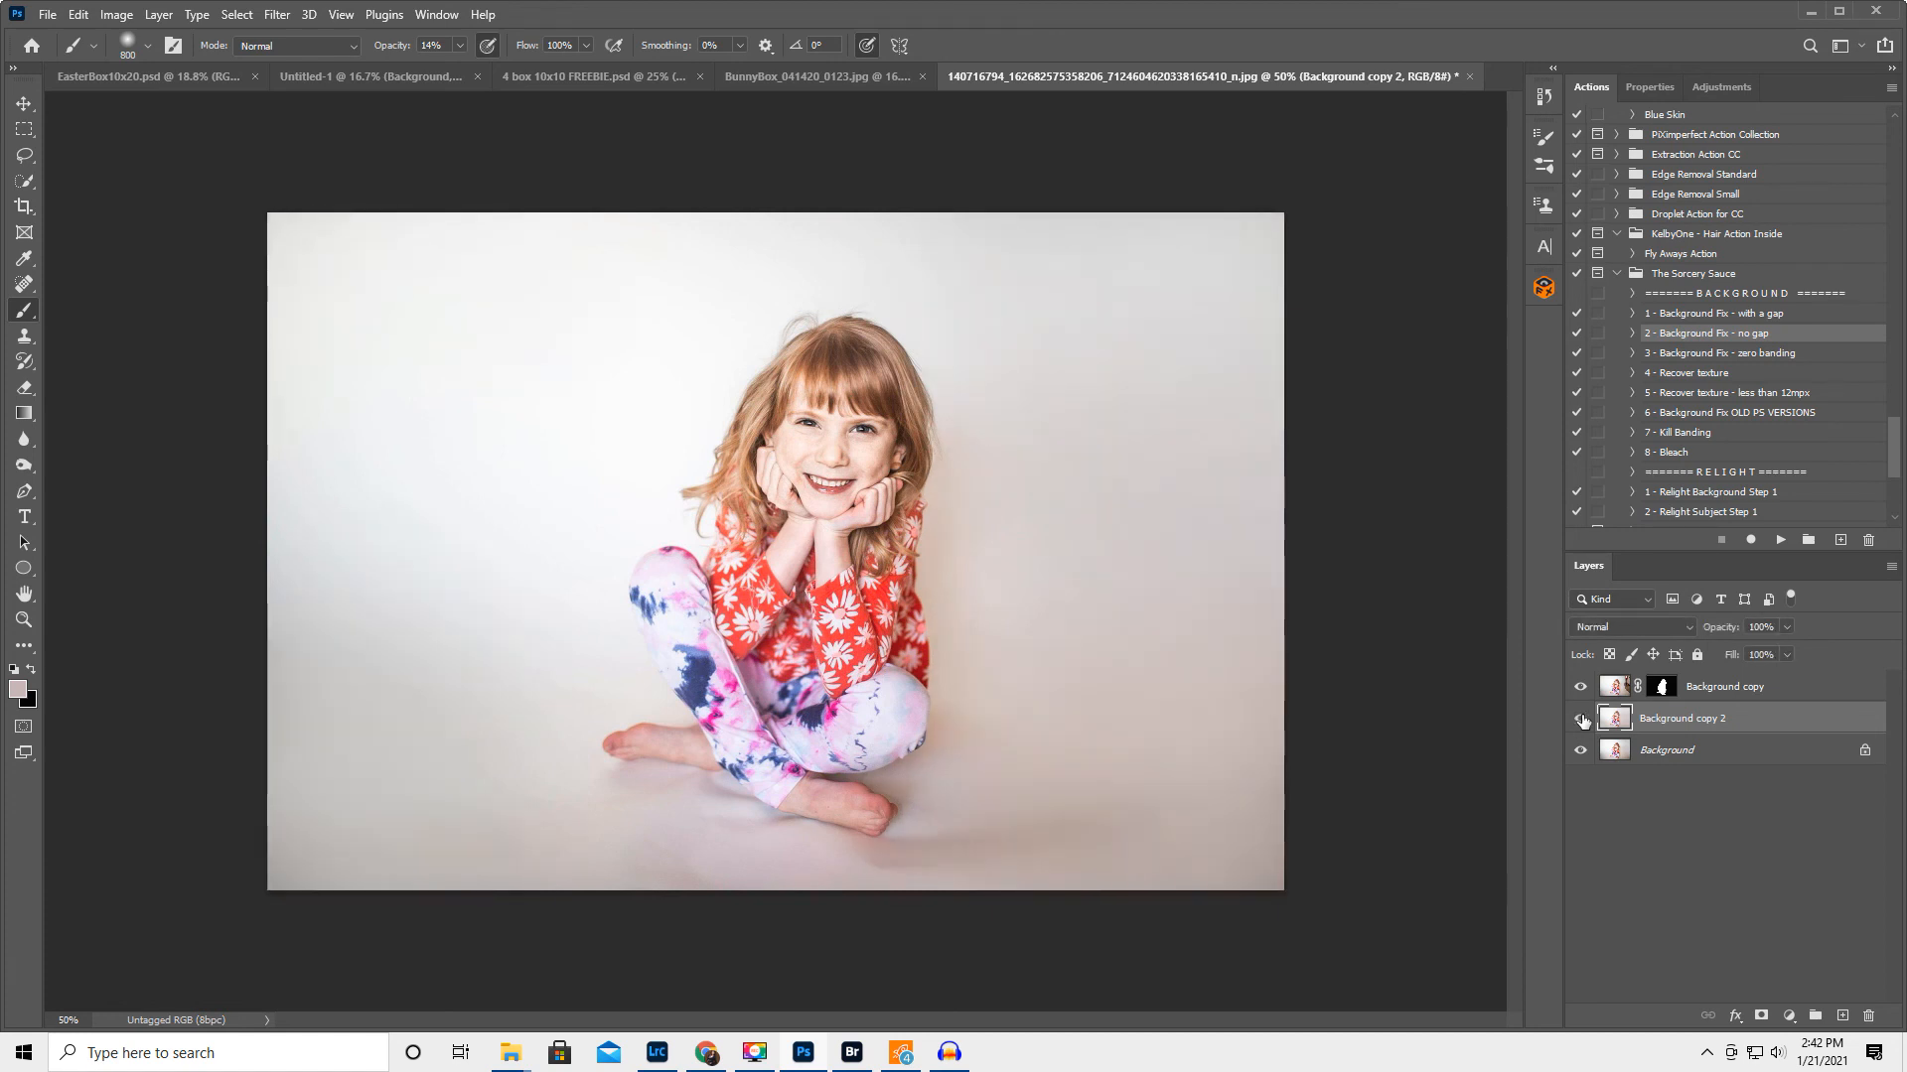
click(1581, 719)
click(1581, 719)
click(1892, 568)
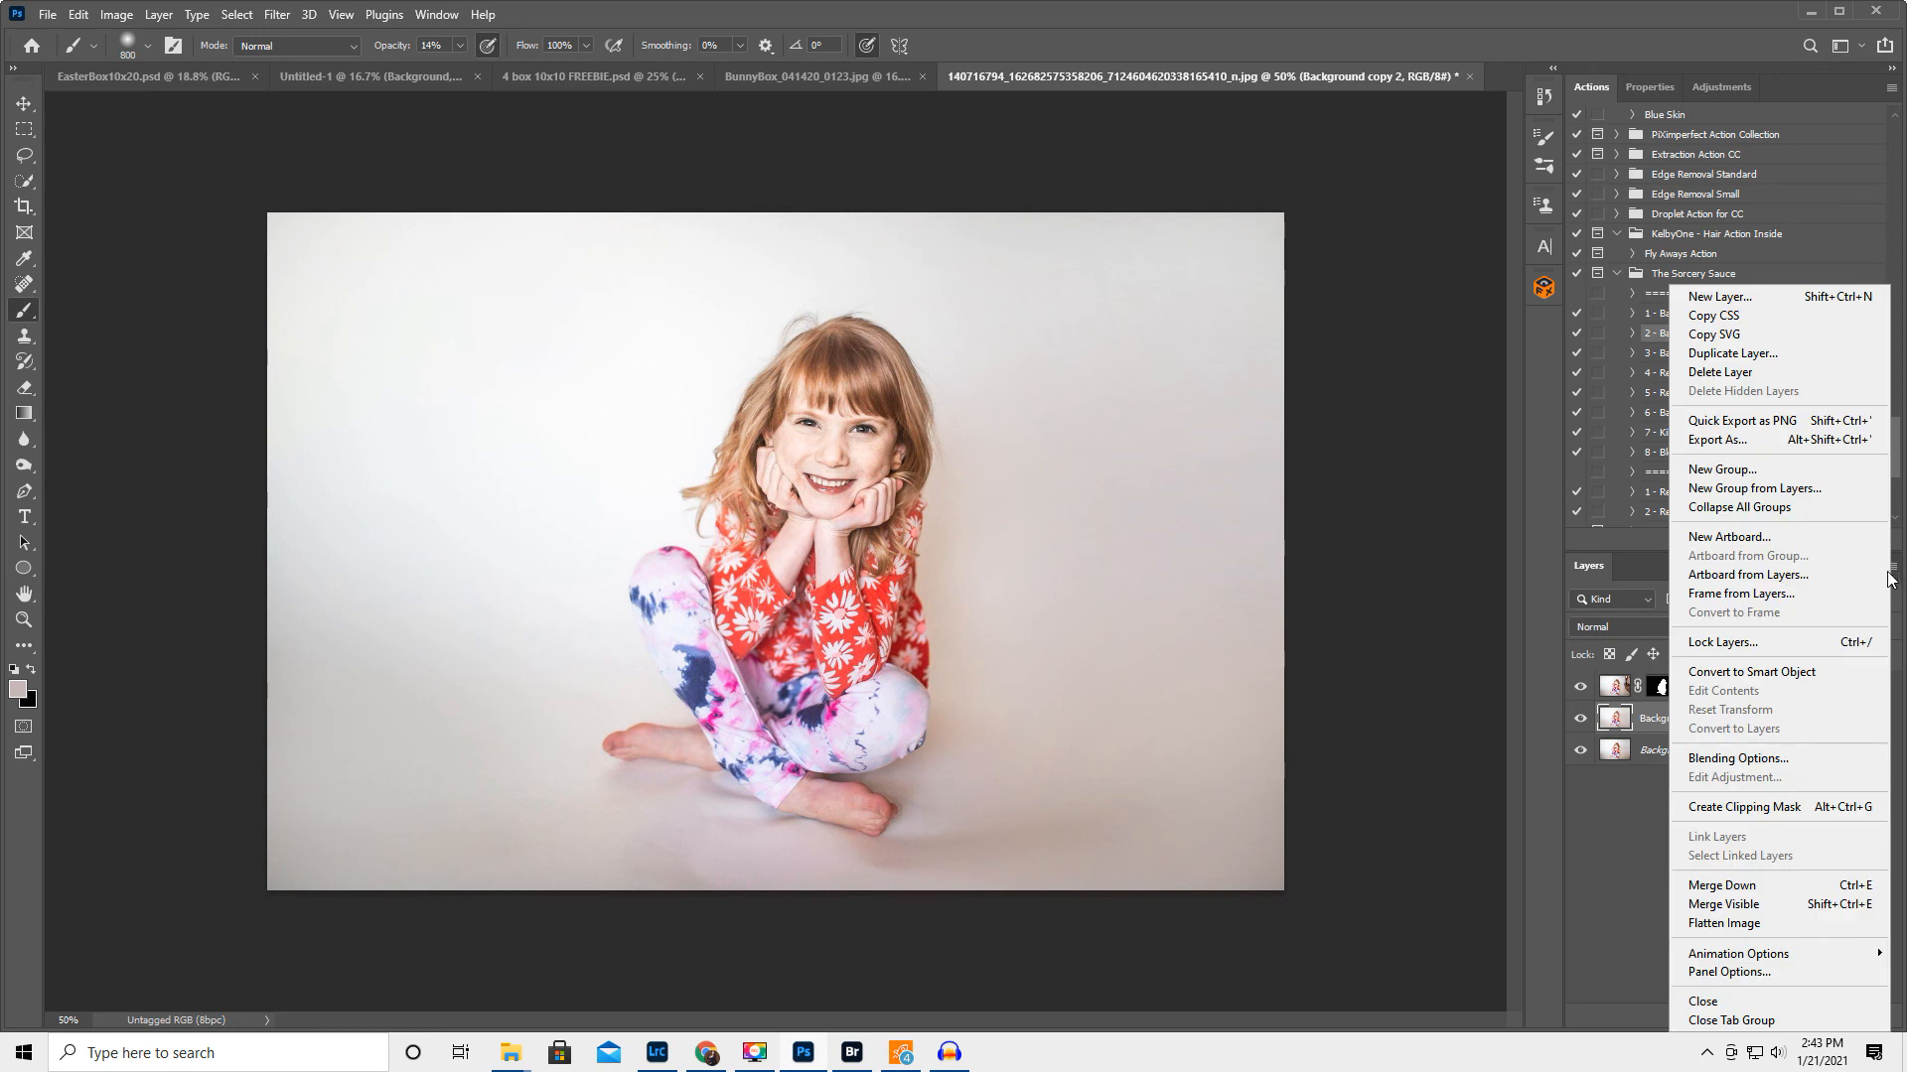
click(1746, 921)
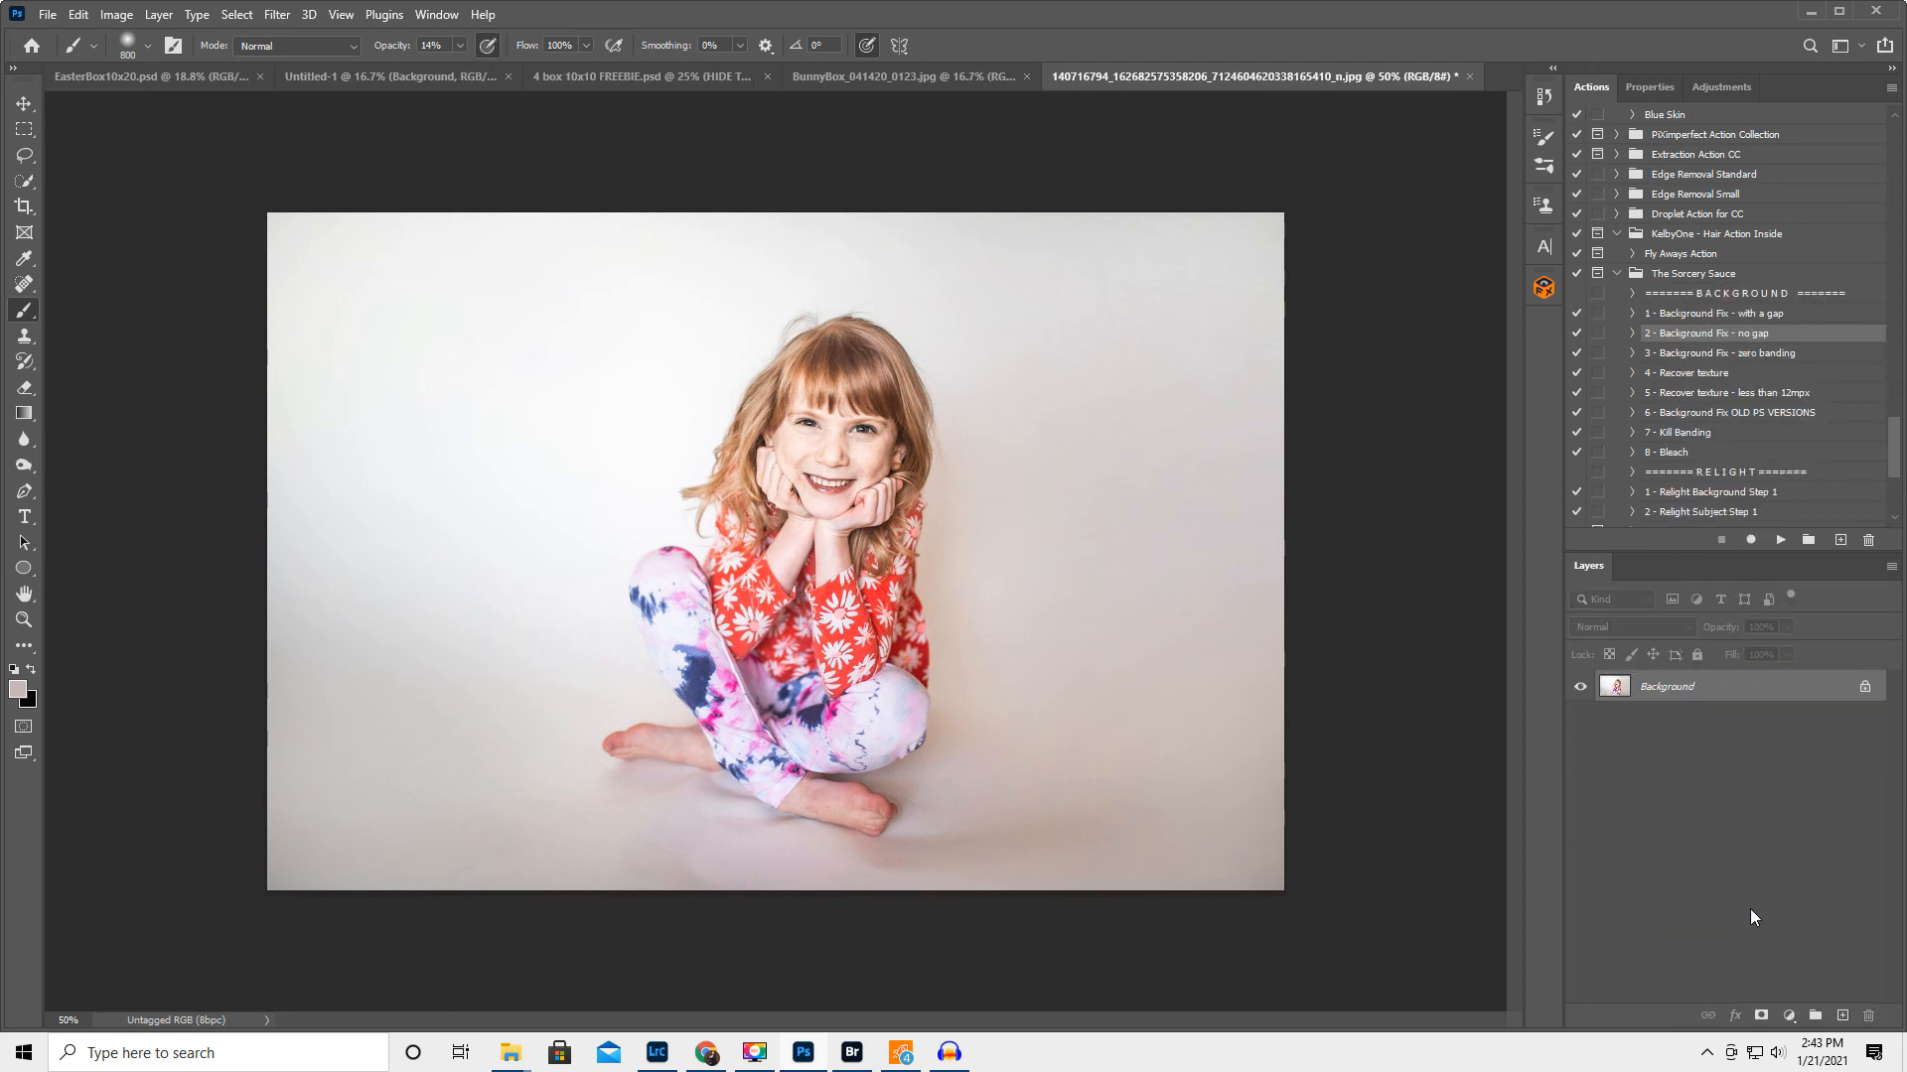